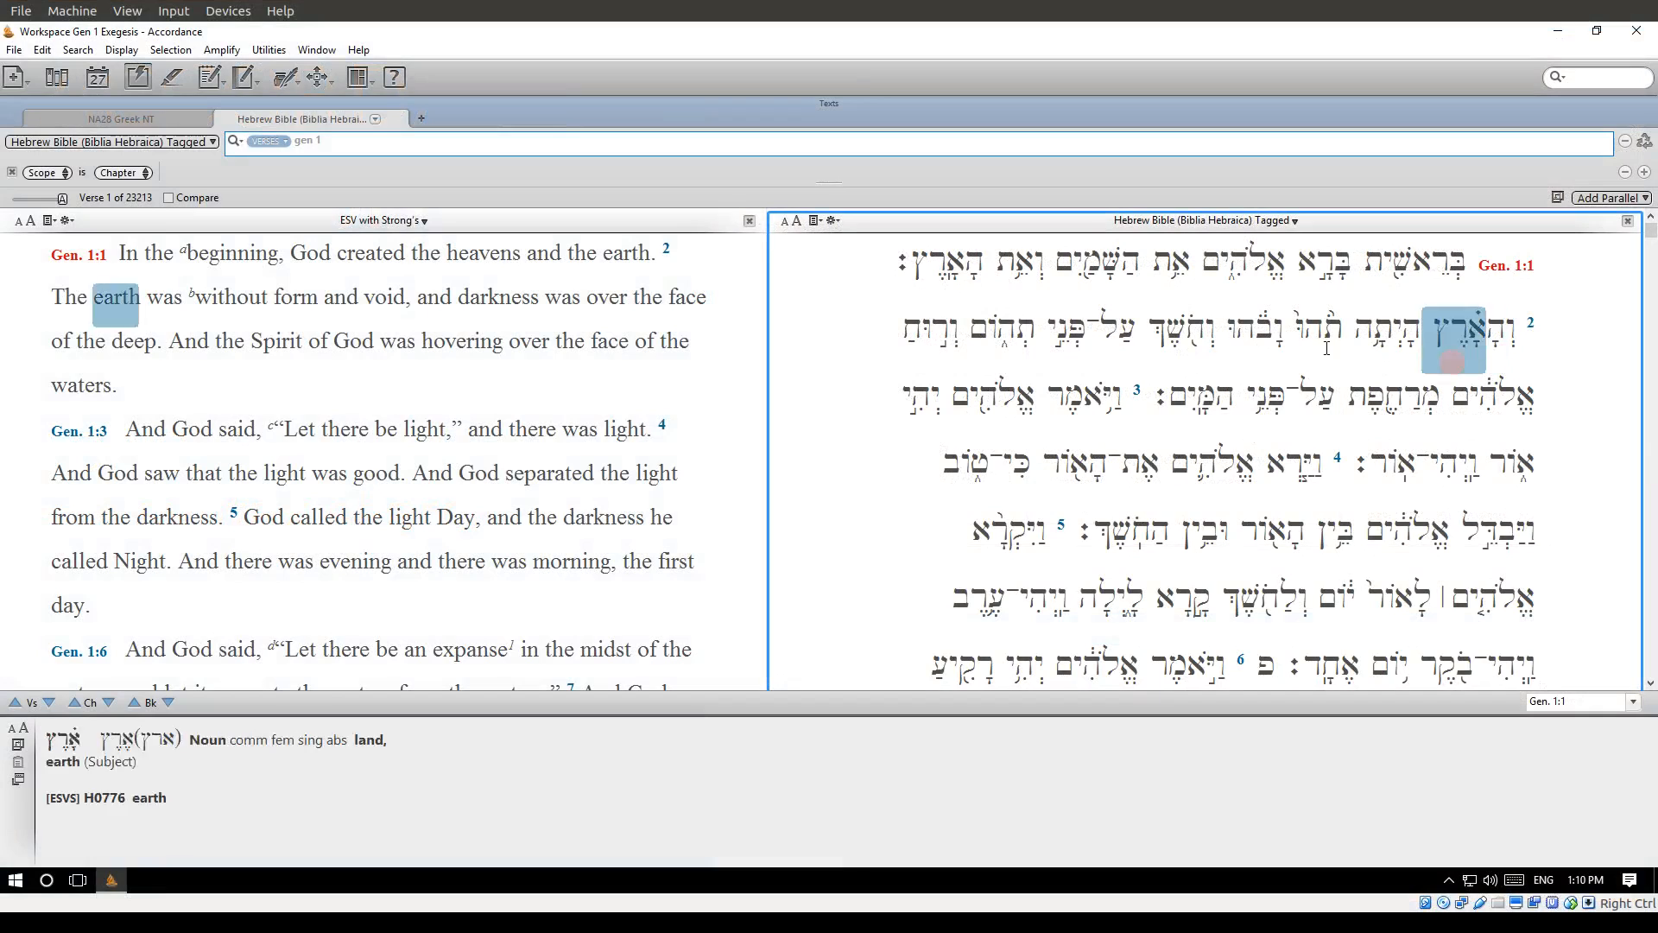
# Compare the Greek text of Matthew 20 and the Hebrew text of Genesis 1 with their linked English words
pyautogui.click(98, 121)
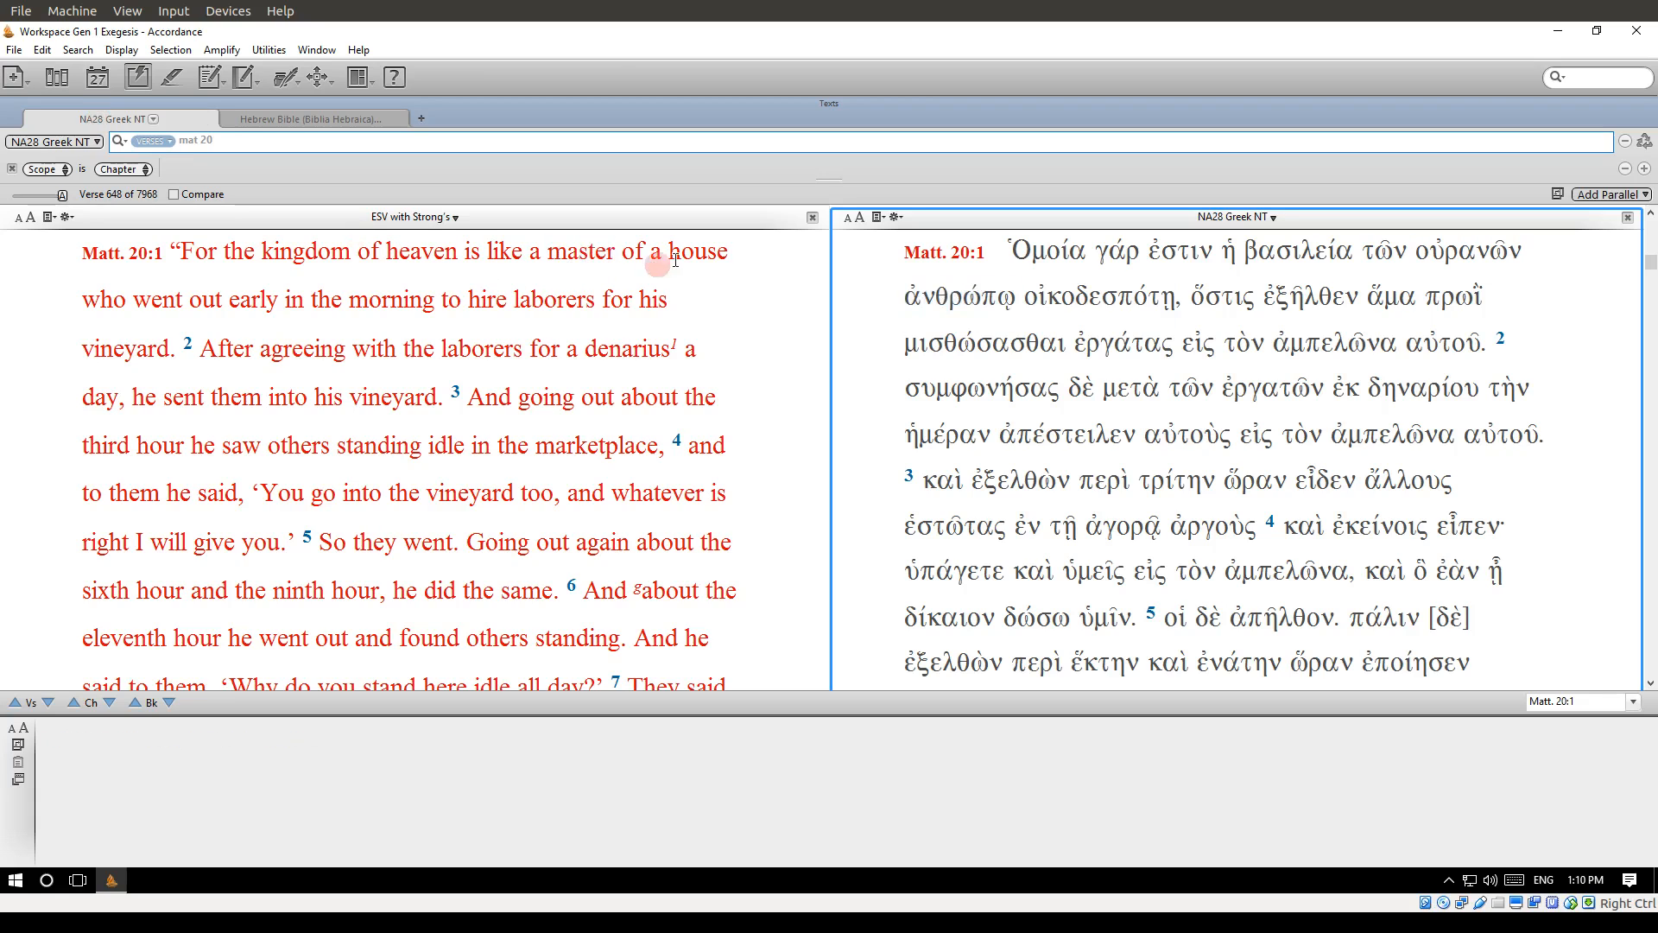
pyautogui.moveTo(1020, 304)
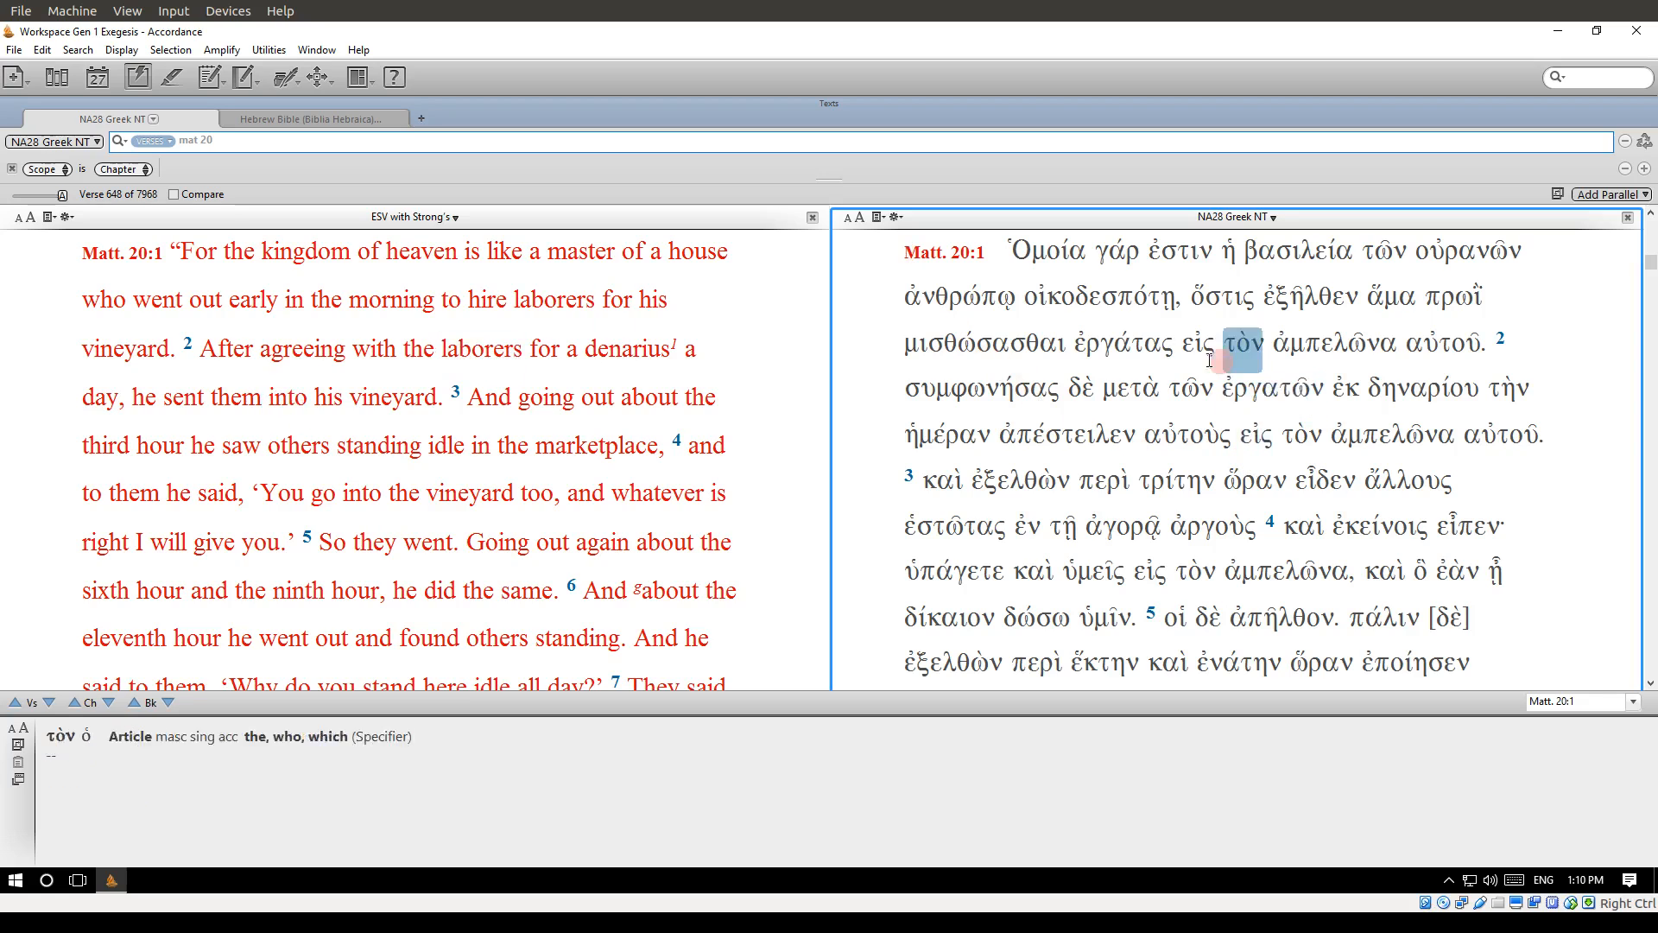
pyautogui.moveTo(1134, 339)
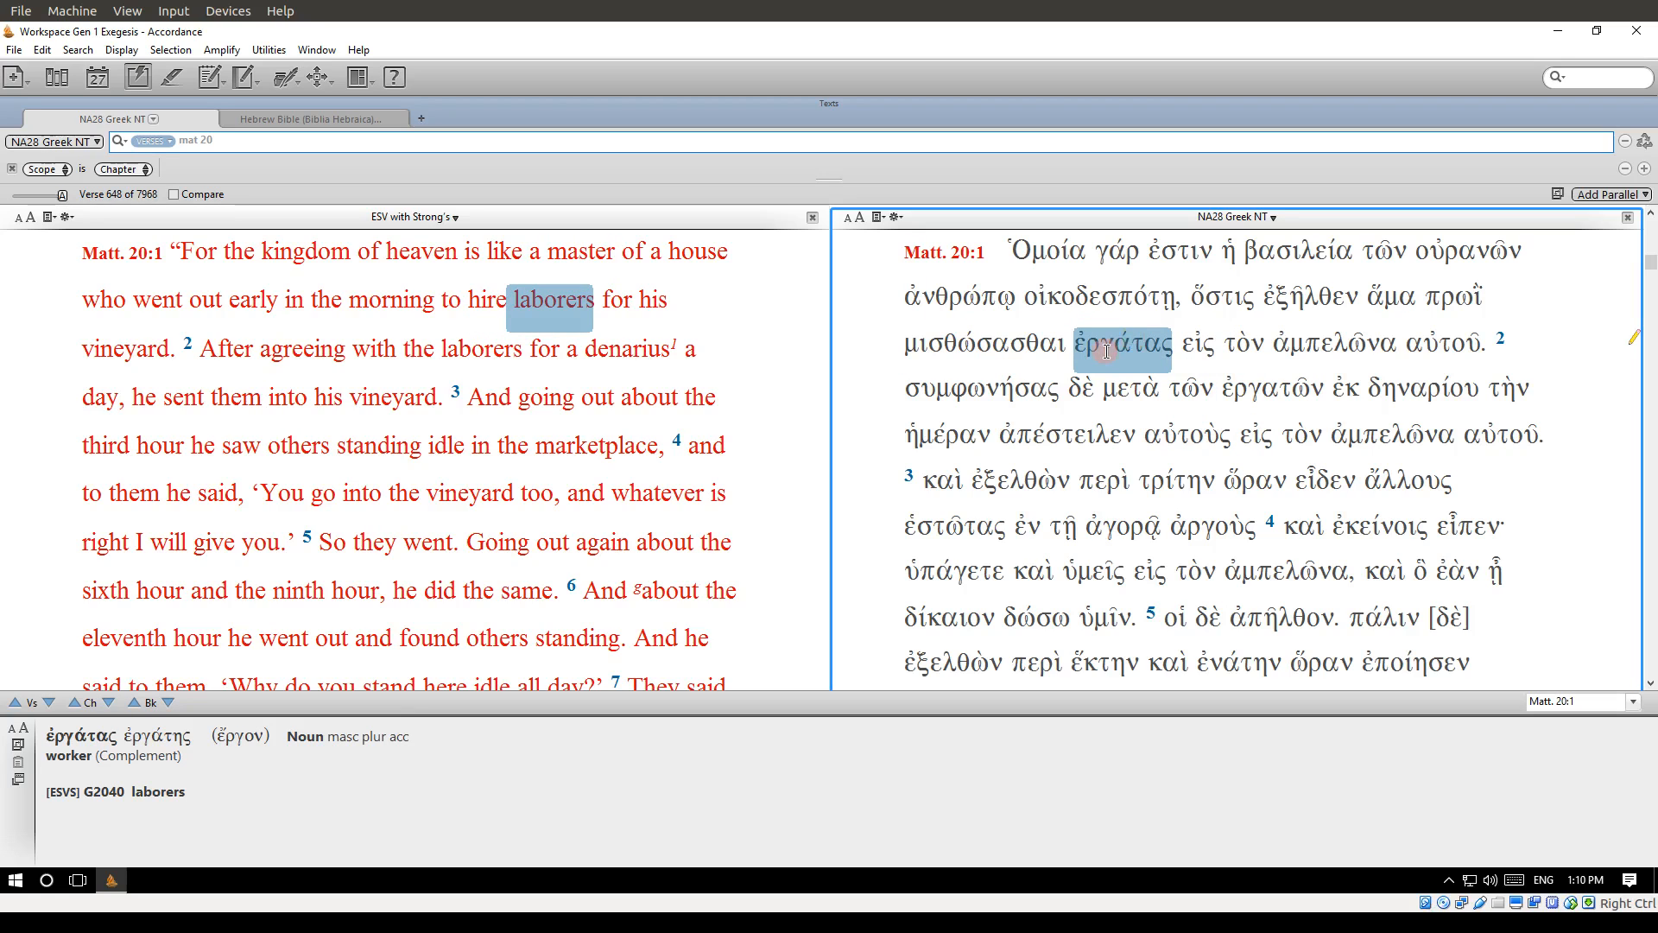
pyautogui.click(338, 118)
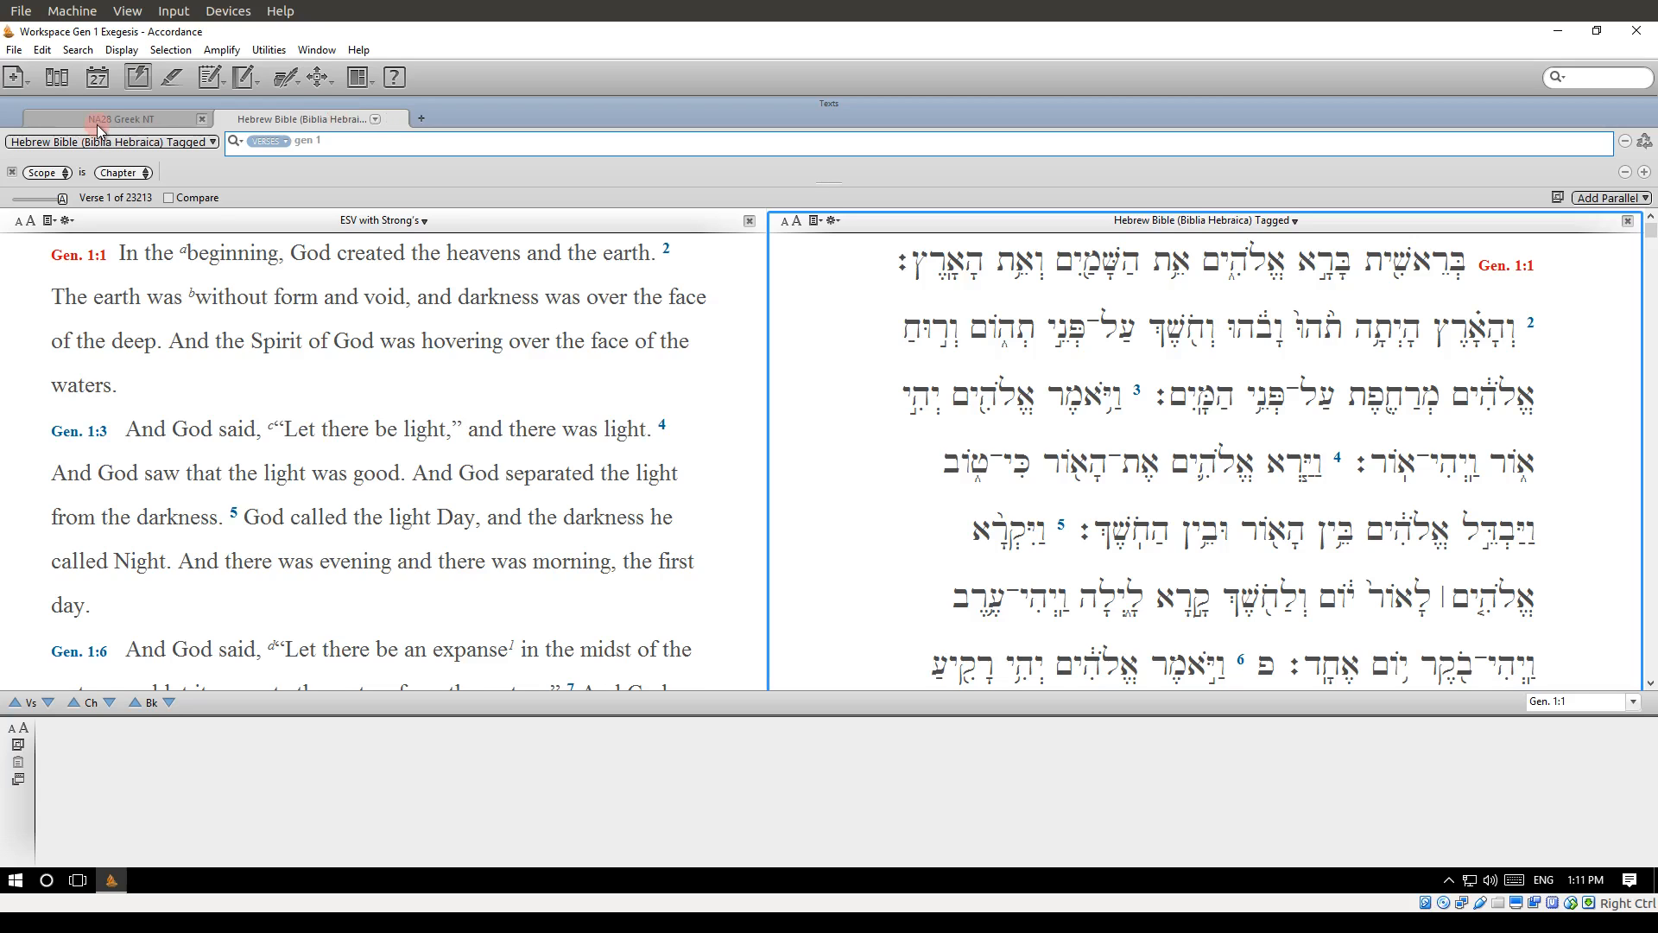
pyautogui.click(97, 122)
pyautogui.click(334, 118)
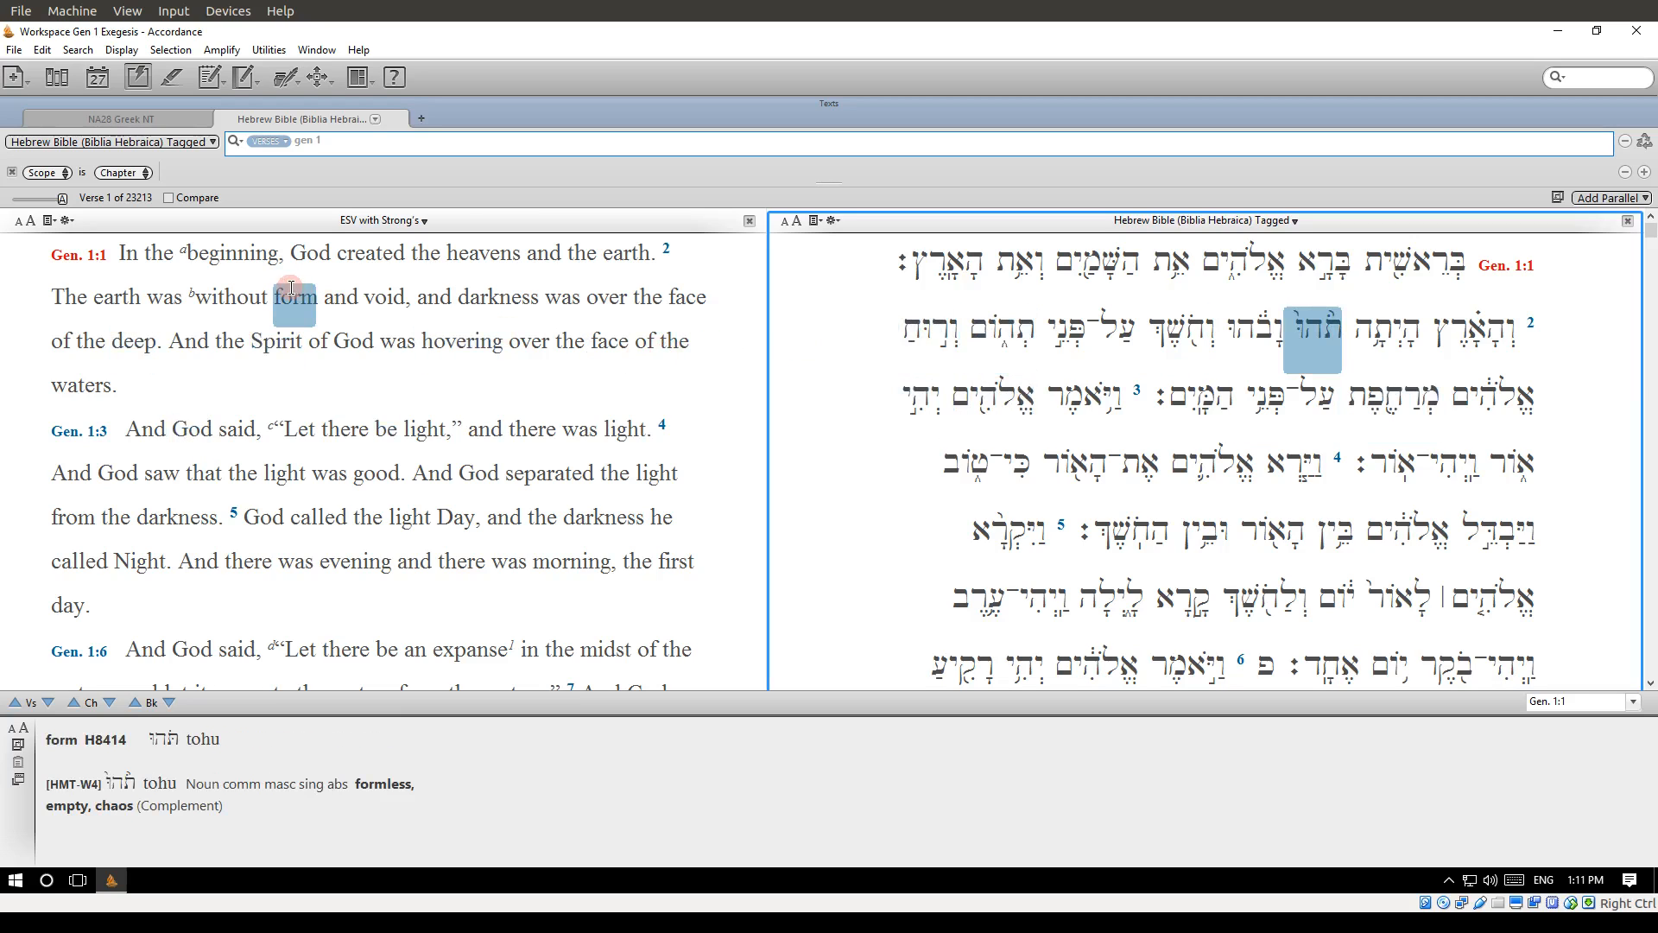
pyautogui.click(158, 120)
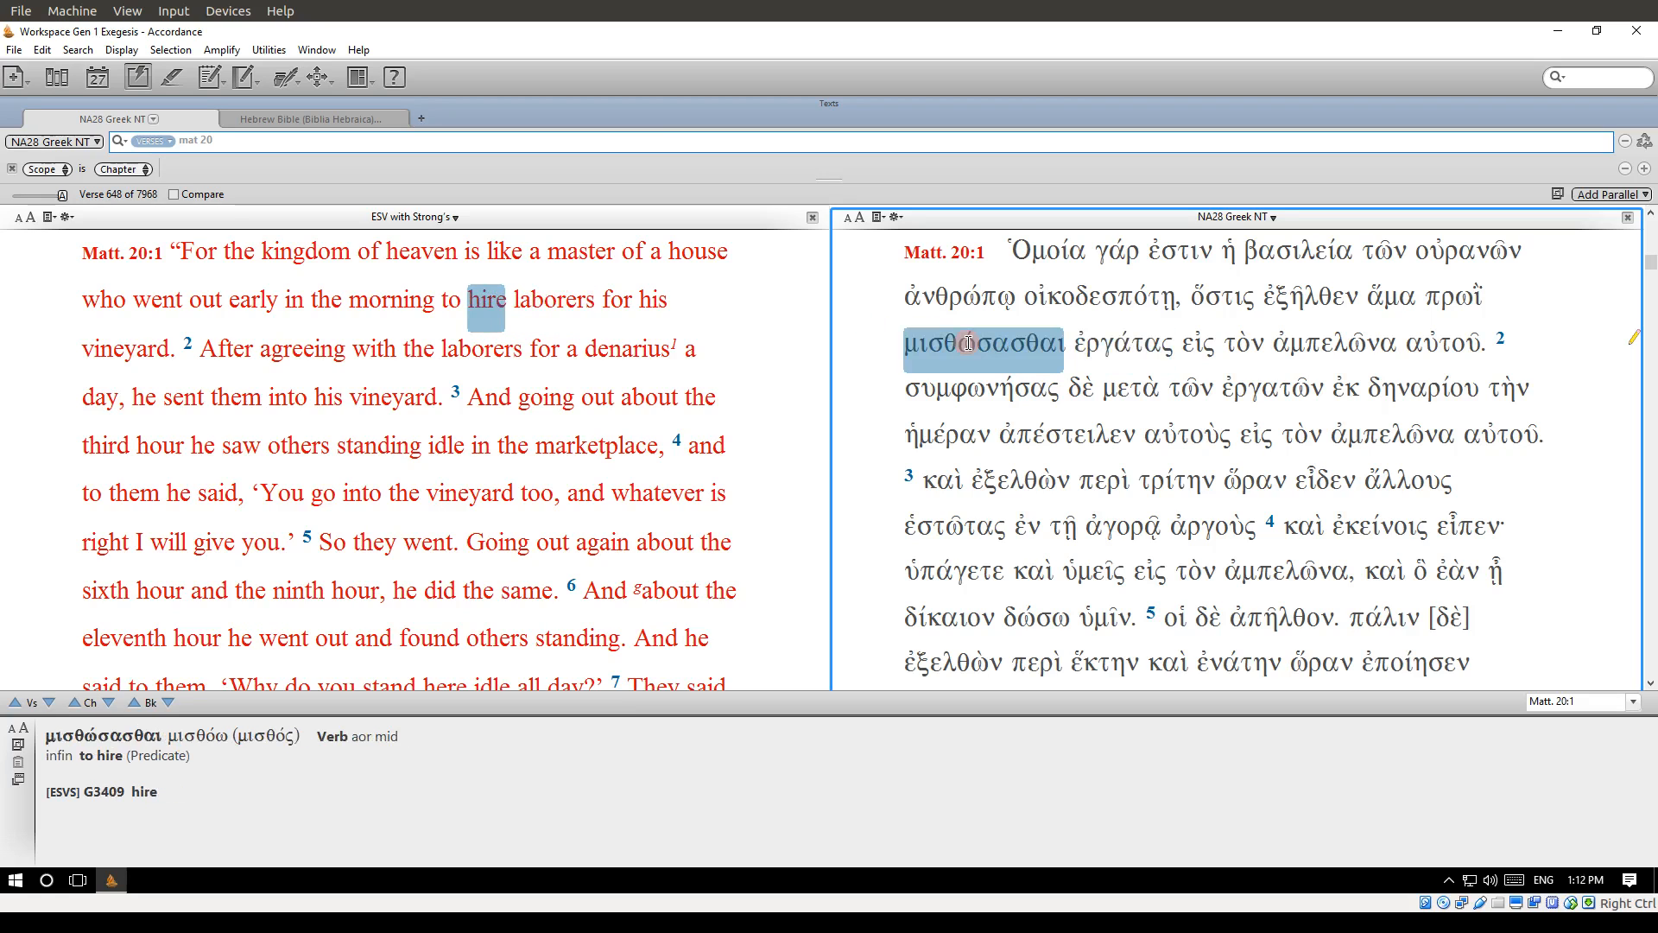
# Find Matthew 20:21 in the Greek text and select the phrase τί θέλεις
pyautogui.scroll(-5, 968, 343)
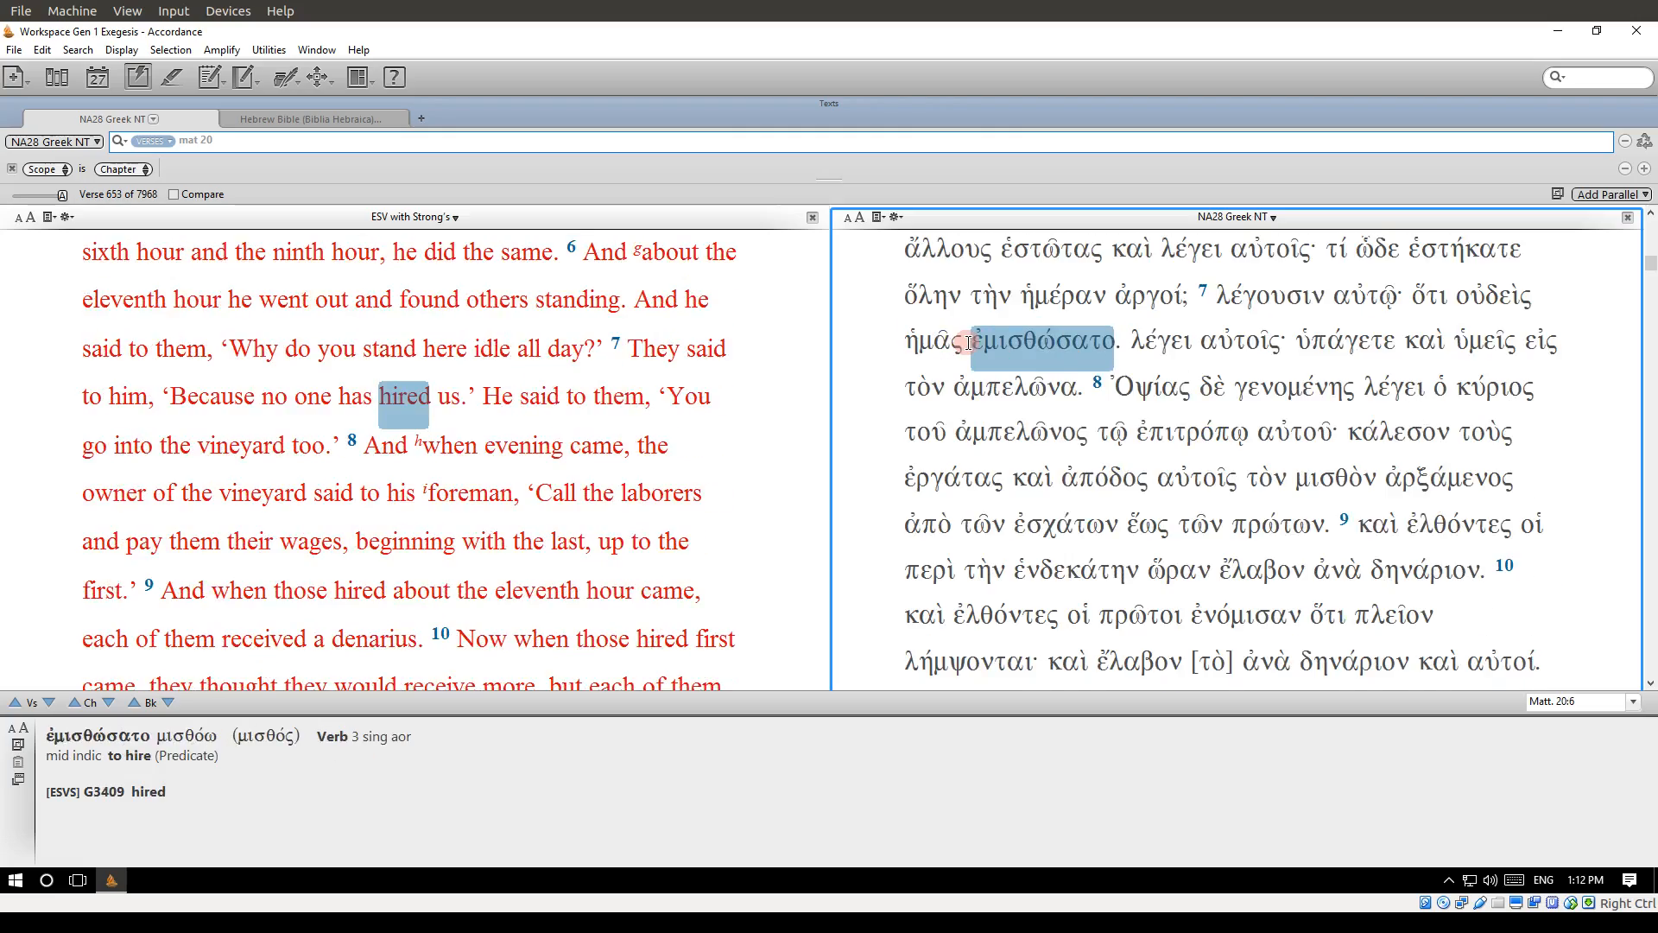
pyautogui.scroll(-9, 968, 343)
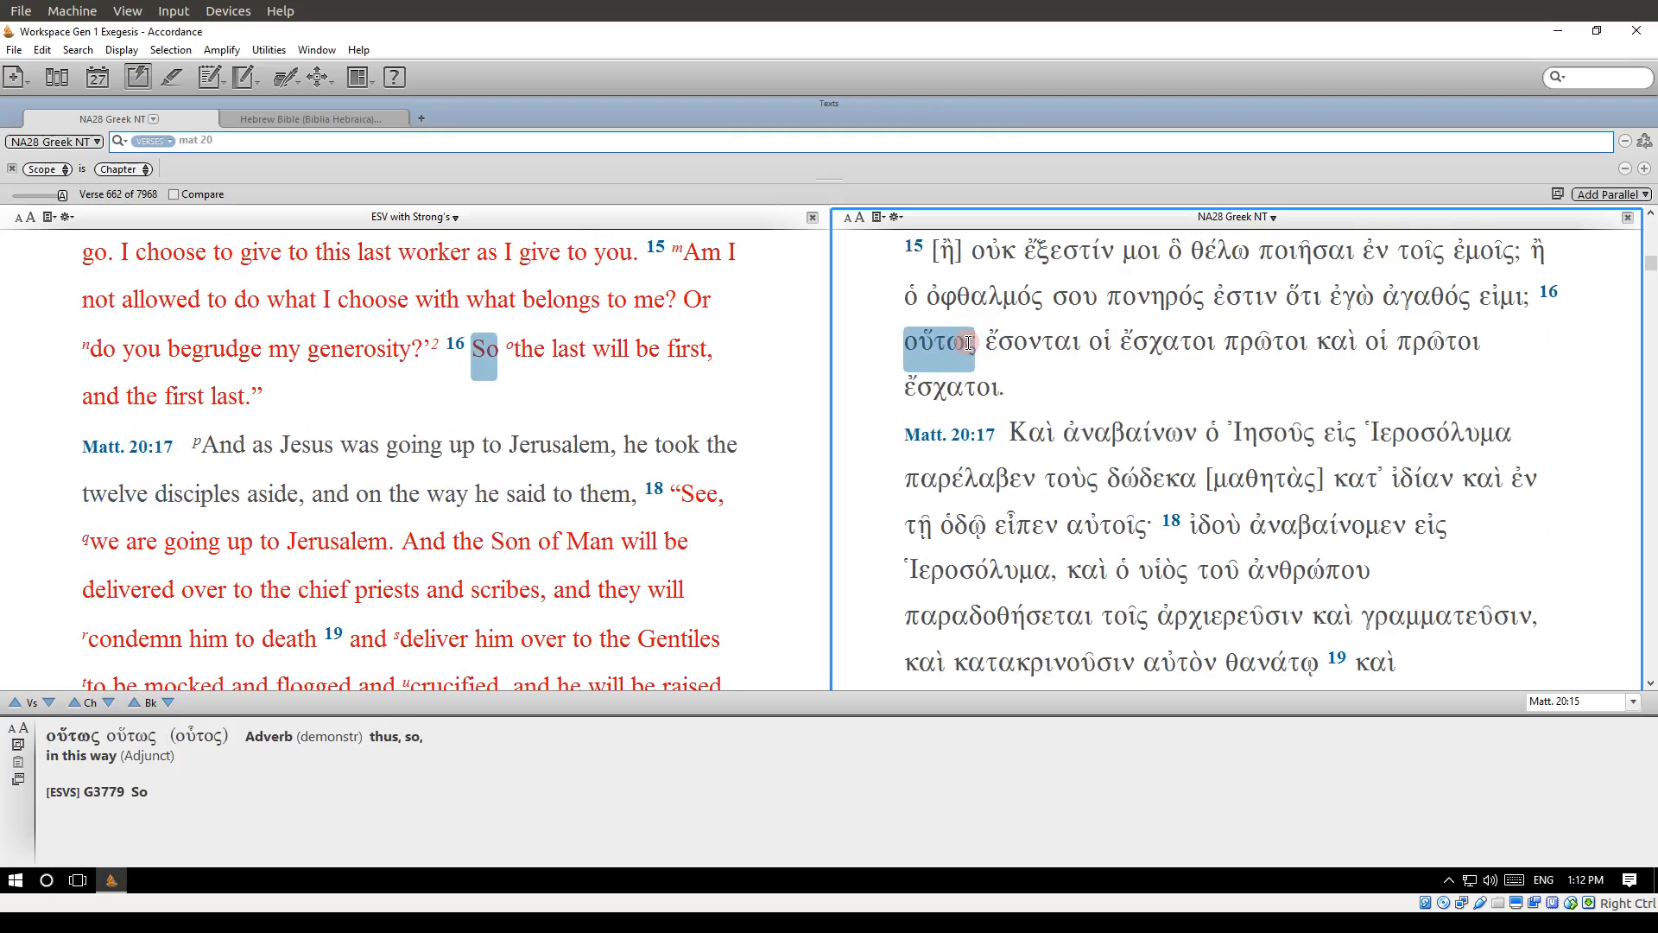
pyautogui.scroll(-8, 968, 342)
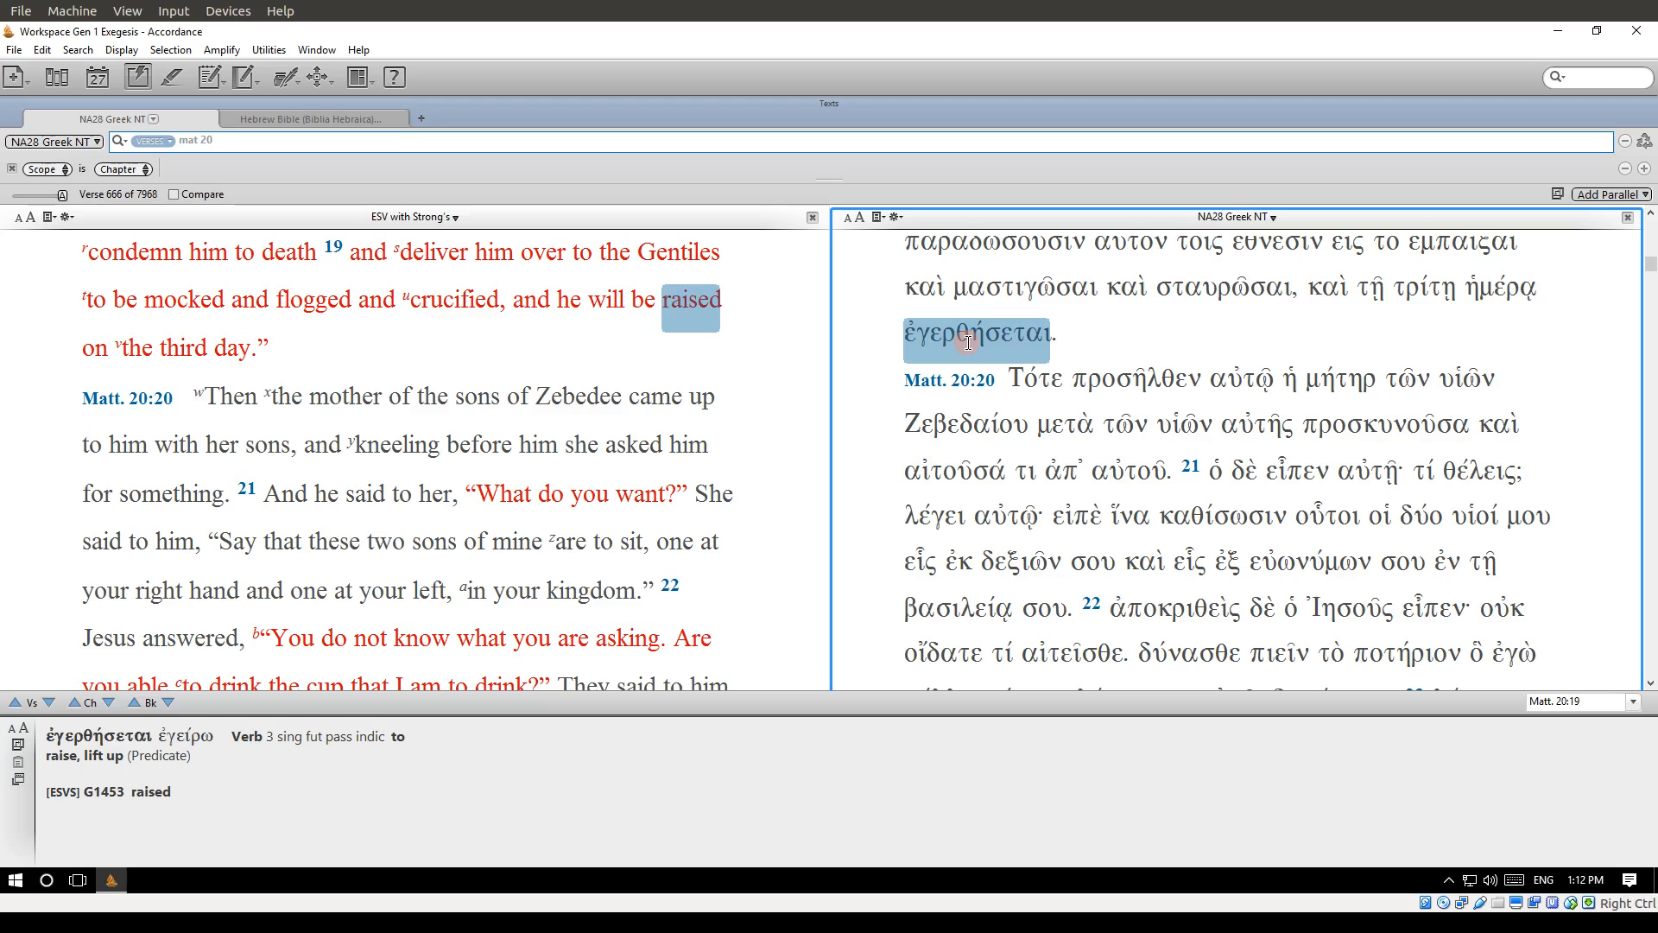
pyautogui.scroll(-1, 967, 343)
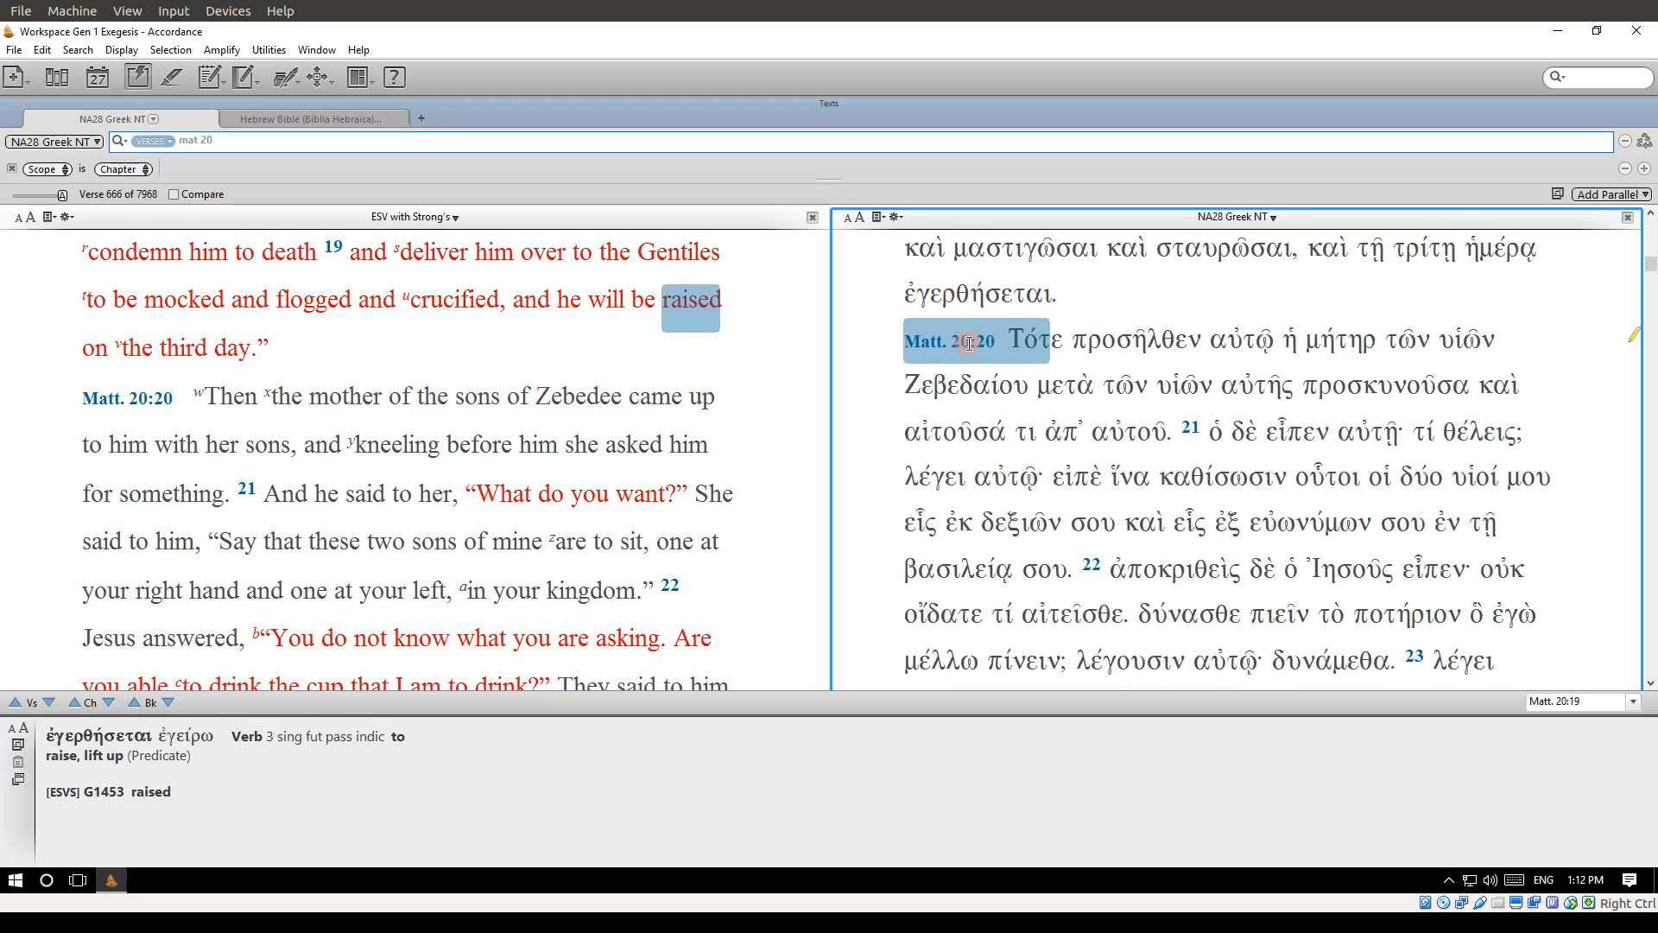
pyautogui.scroll(-1, 968, 343)
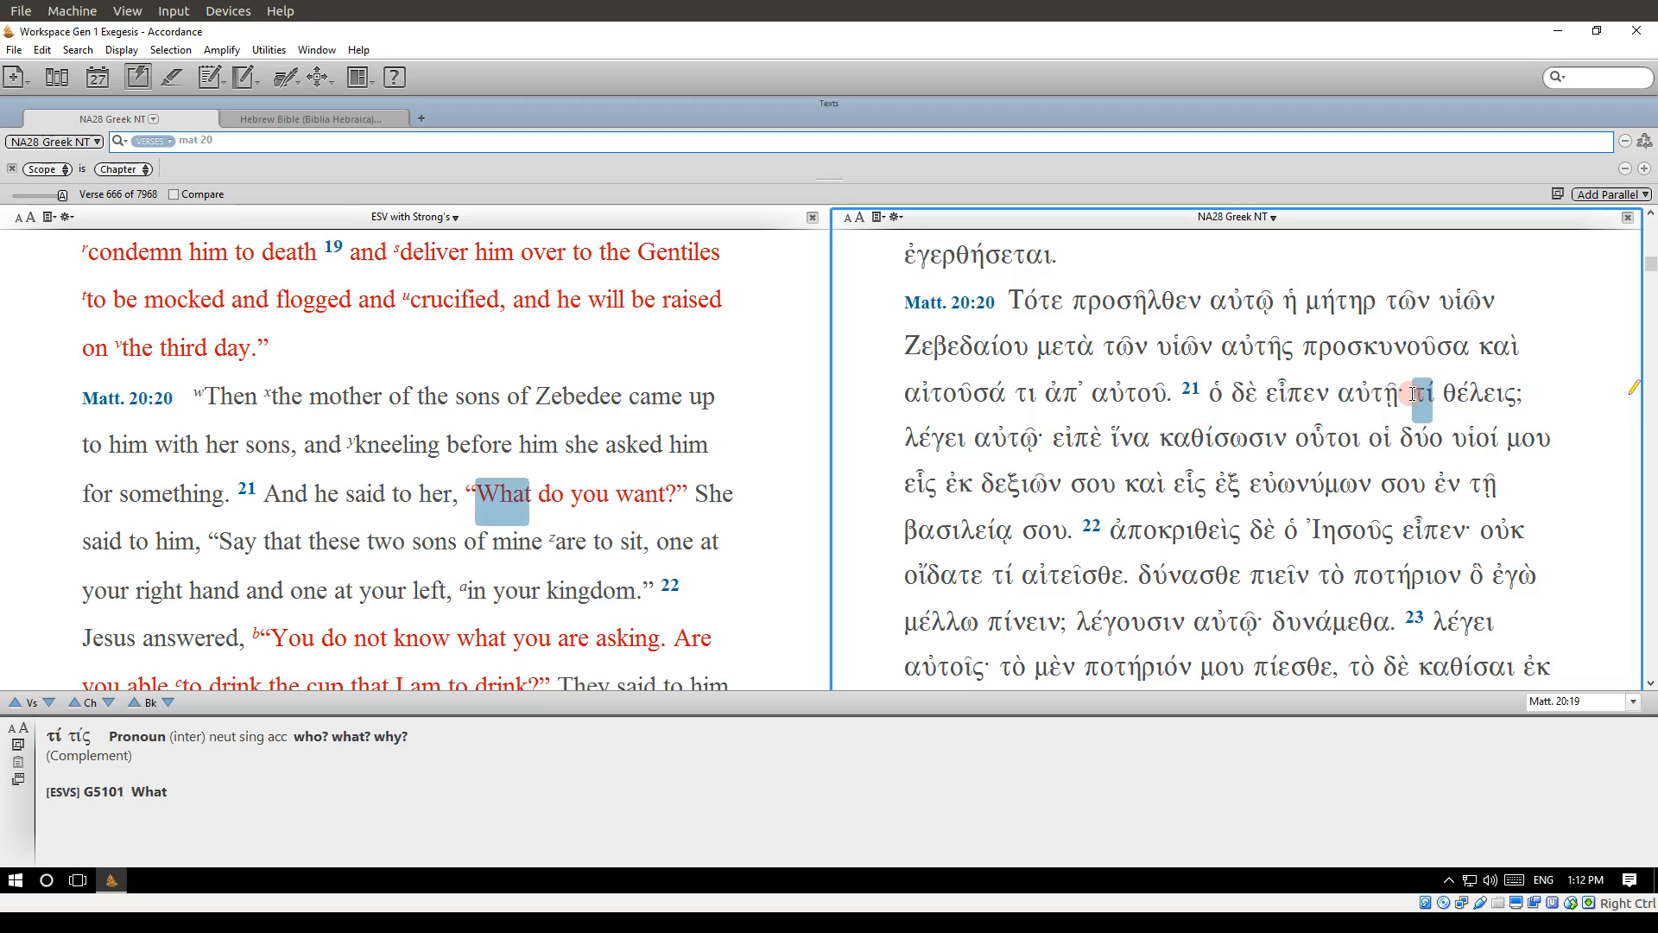
pyautogui.moveTo(1413, 394); pyautogui.dragTo(1516, 393)
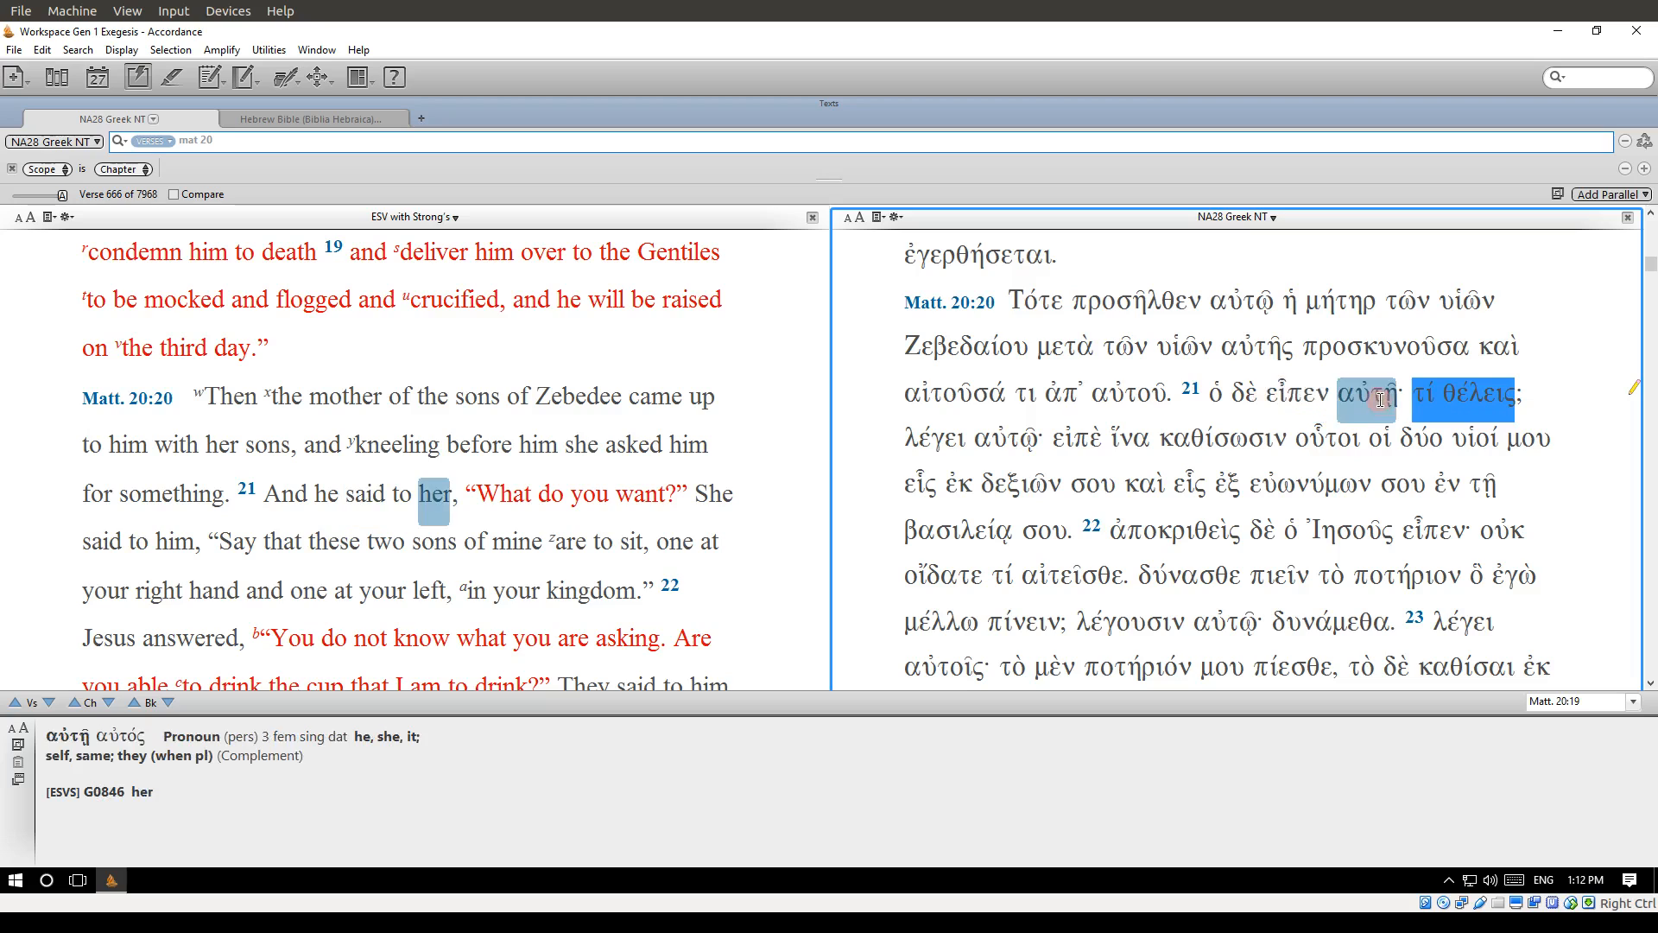
# Add the Syntax of the Greek New Testament as a parallel to Matthew 20 and enlarge its diagram text
pyautogui.click(1604, 194)
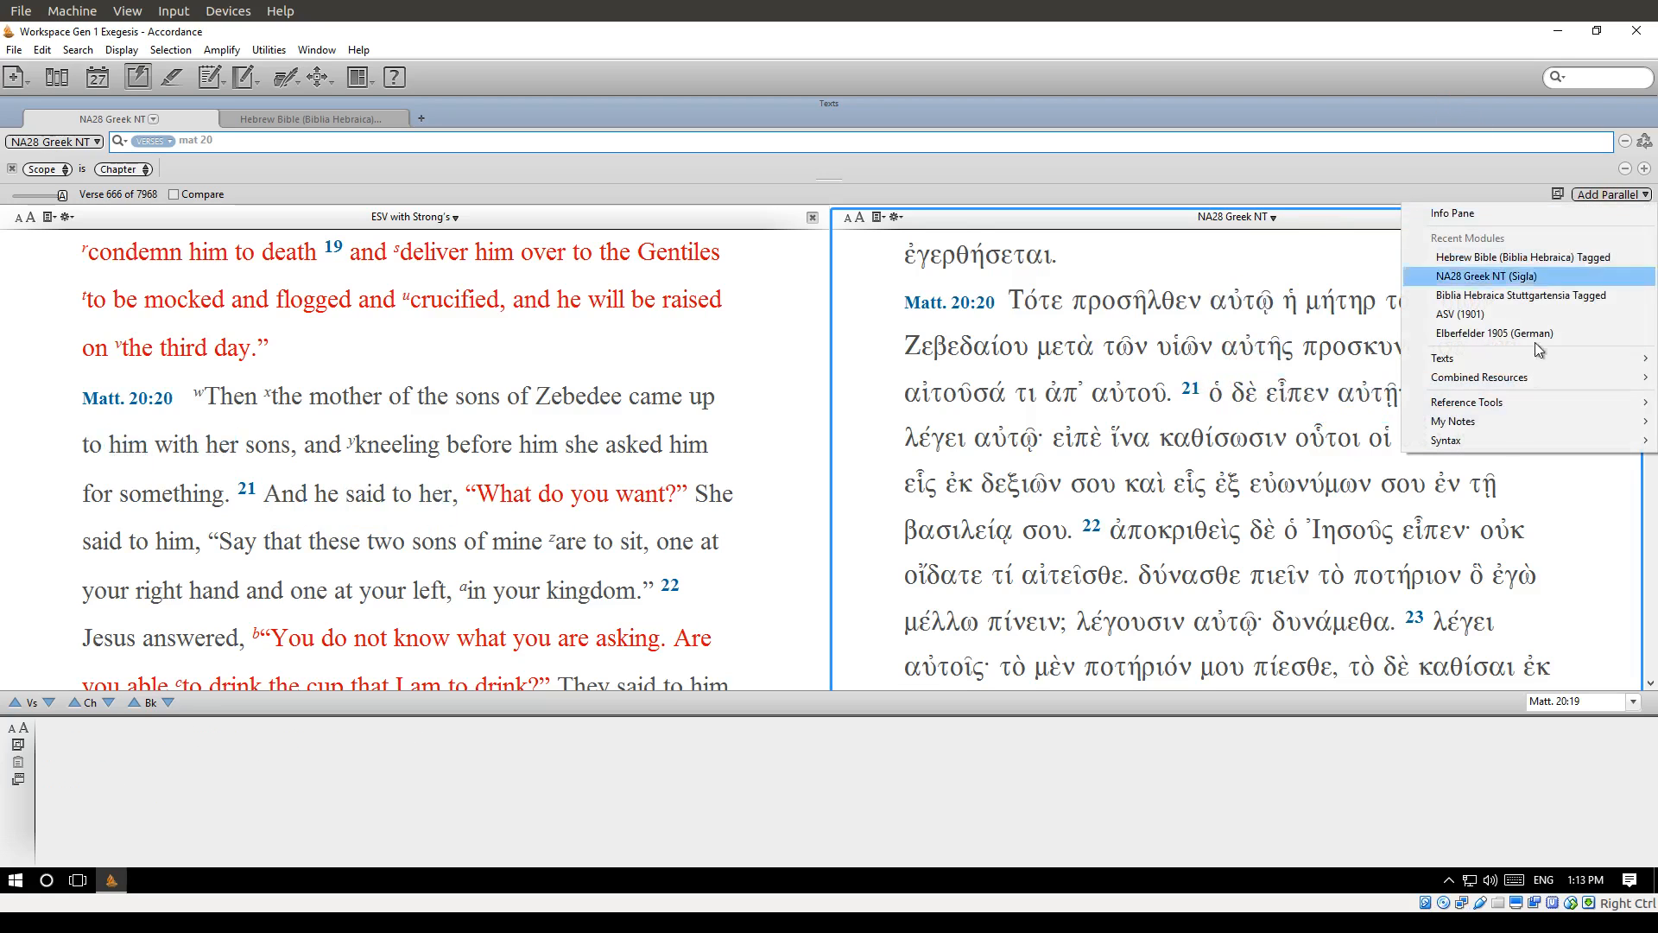
pyautogui.moveTo(1485, 436)
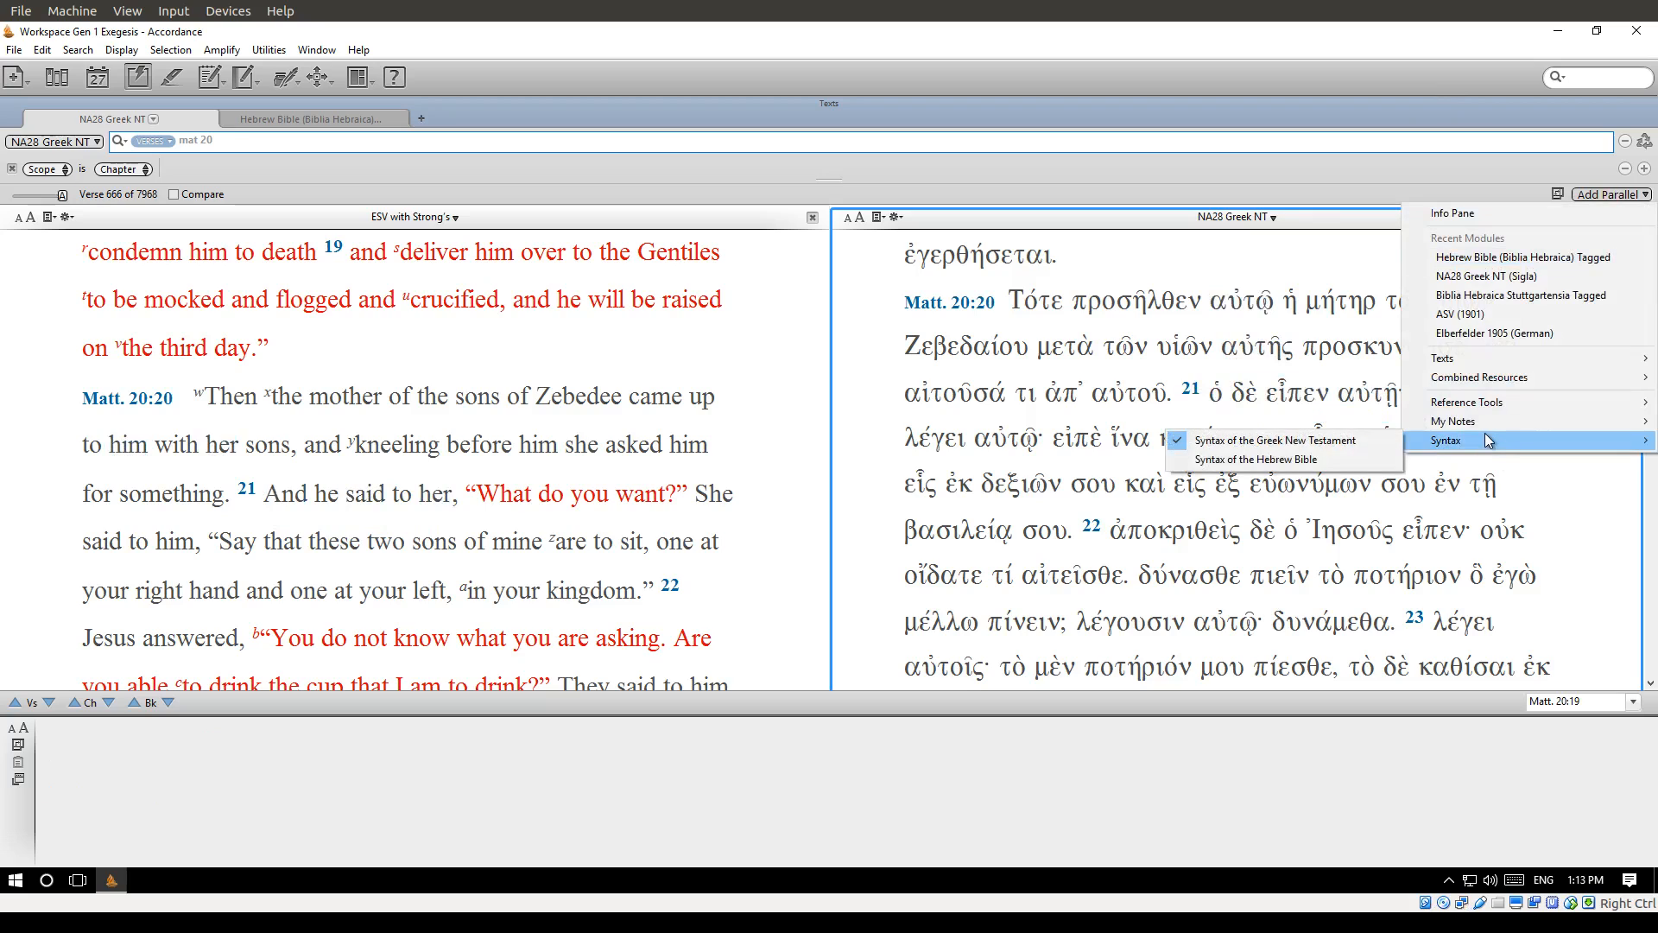
pyautogui.click(1299, 440)
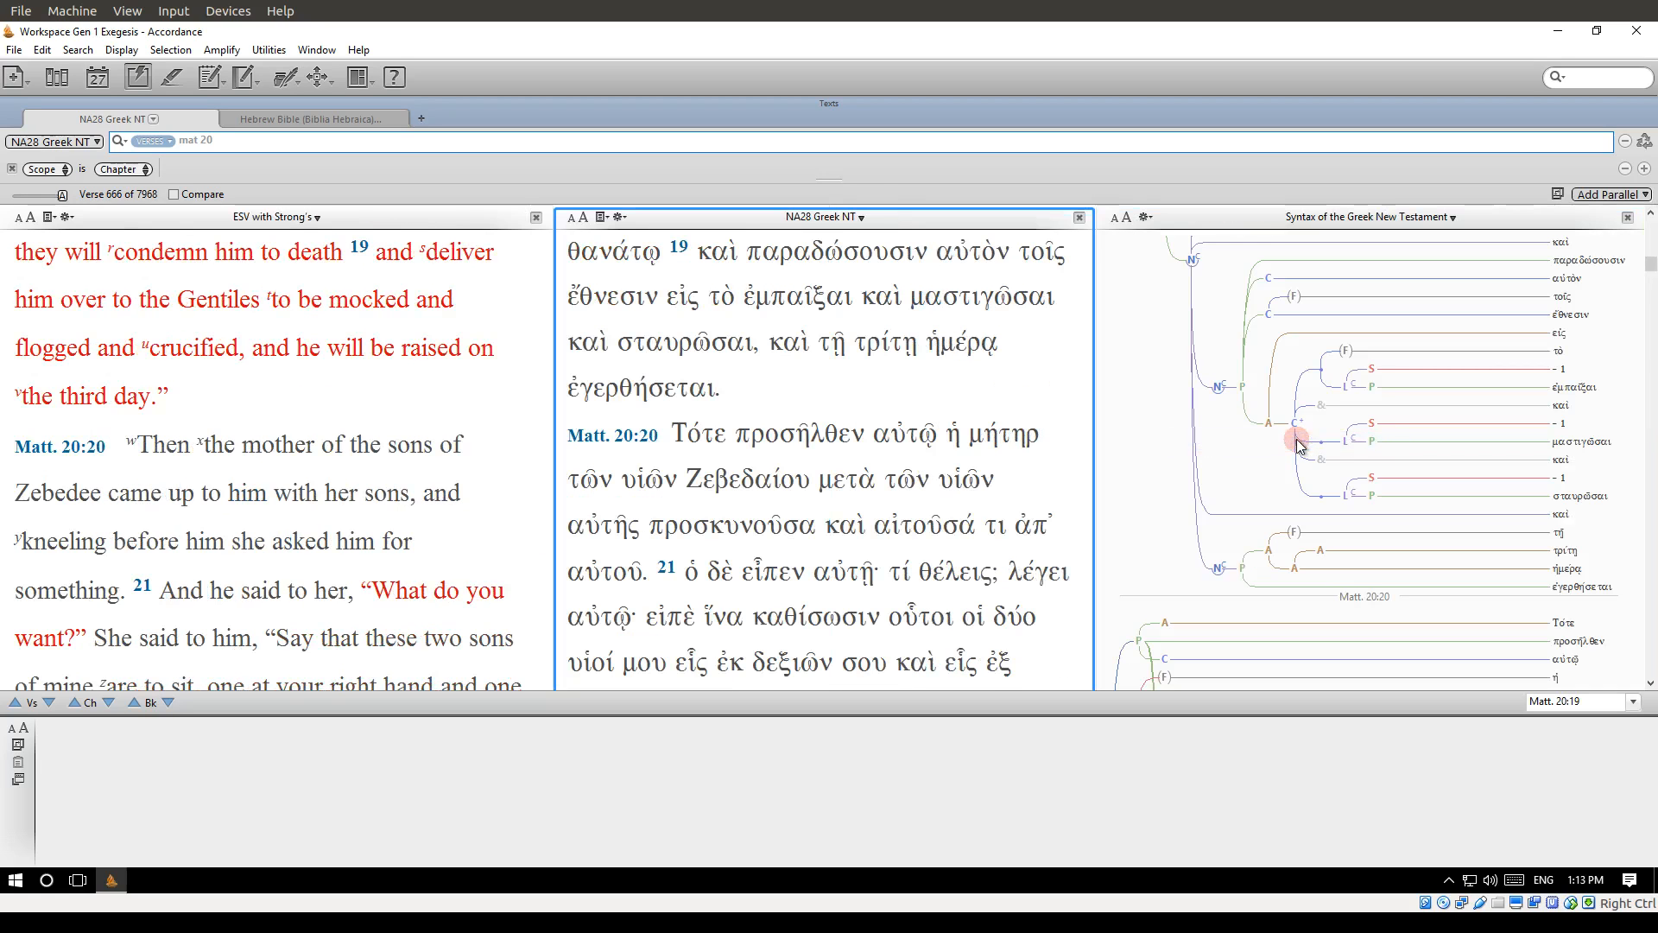
pyautogui.click(1268, 415)
pyautogui.click(1127, 218)
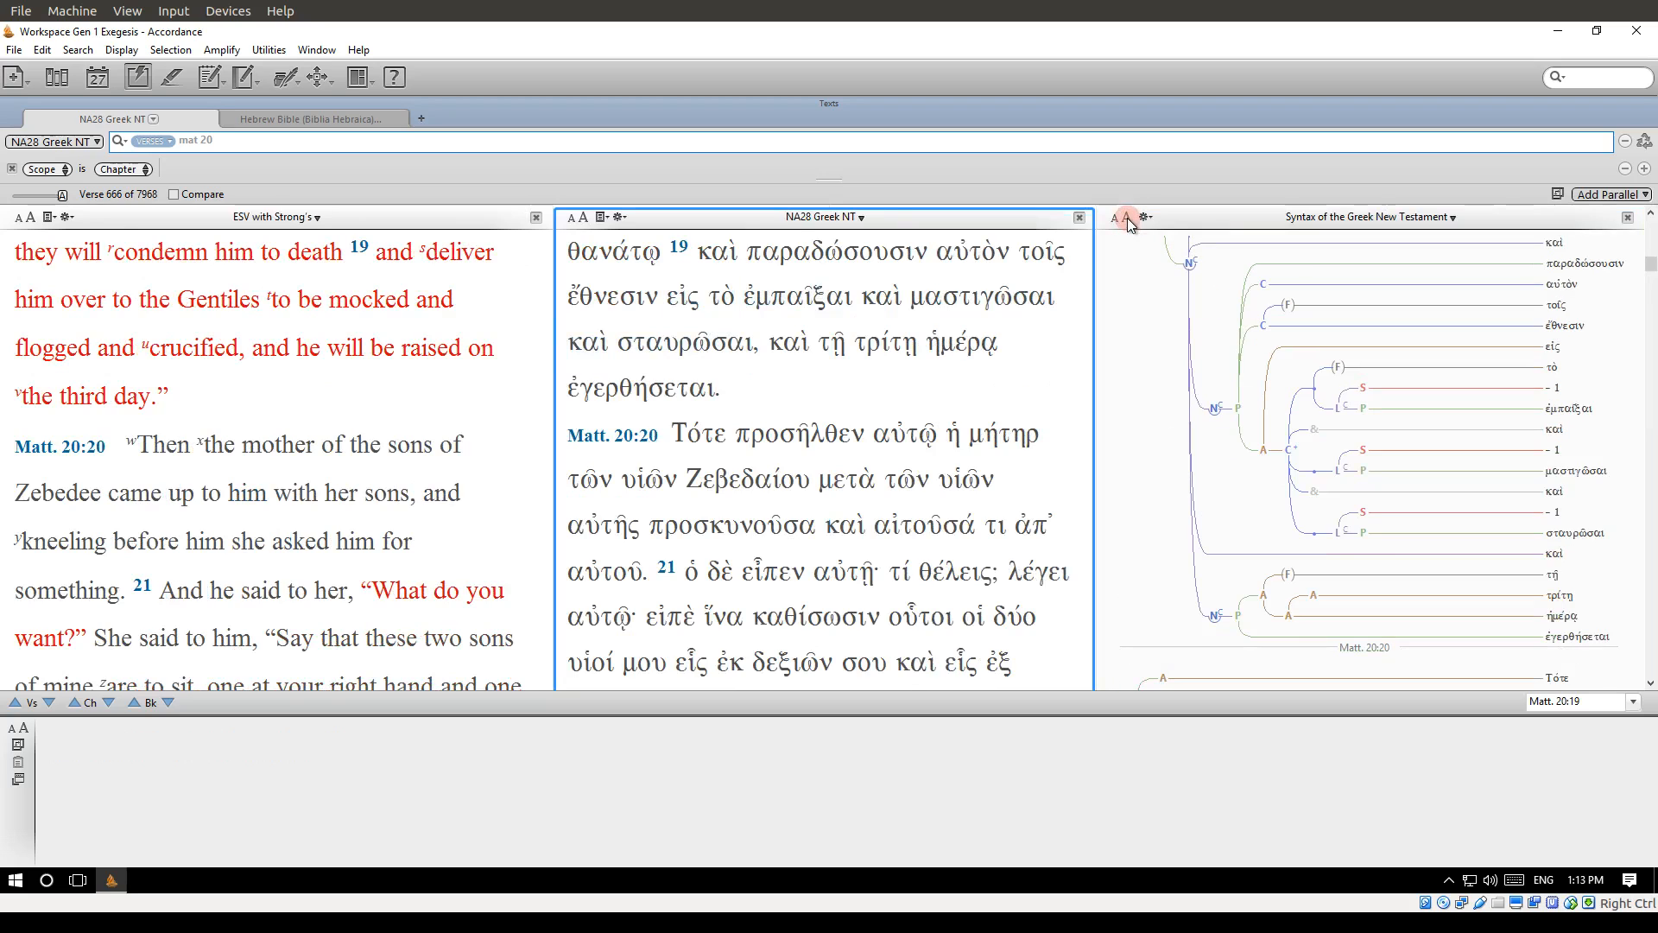
pyautogui.click(1126, 217)
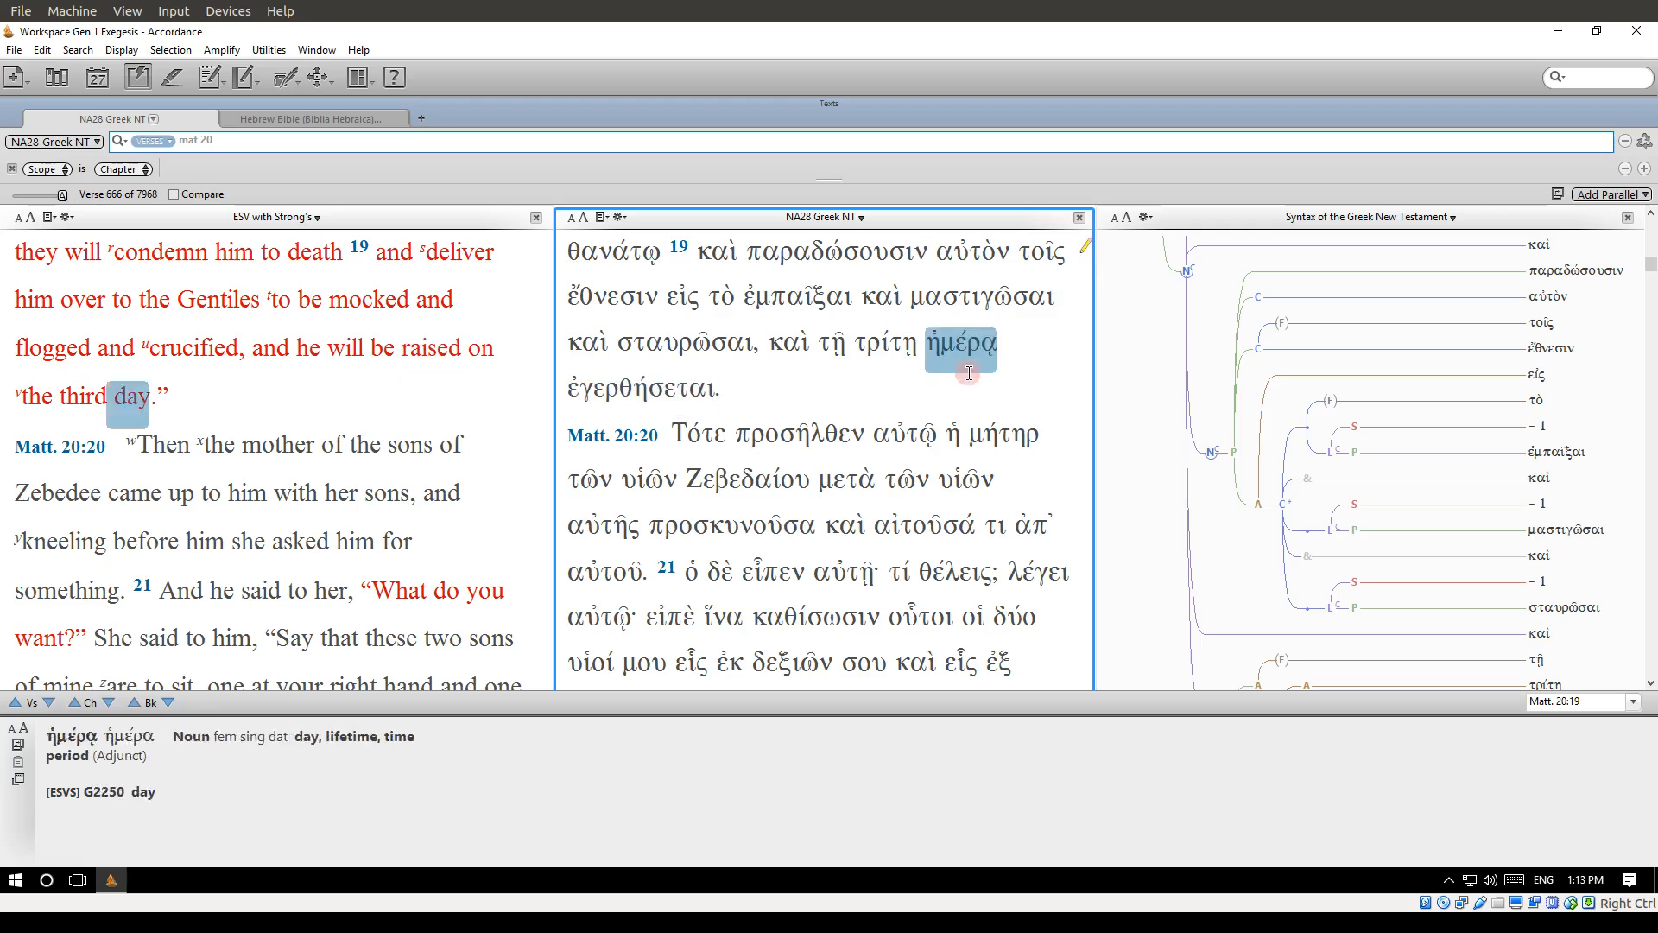
# Bring Matthew 20:21 into view in both the Greek text and the syntax diagram
pyautogui.scroll(-4, 926, 390)
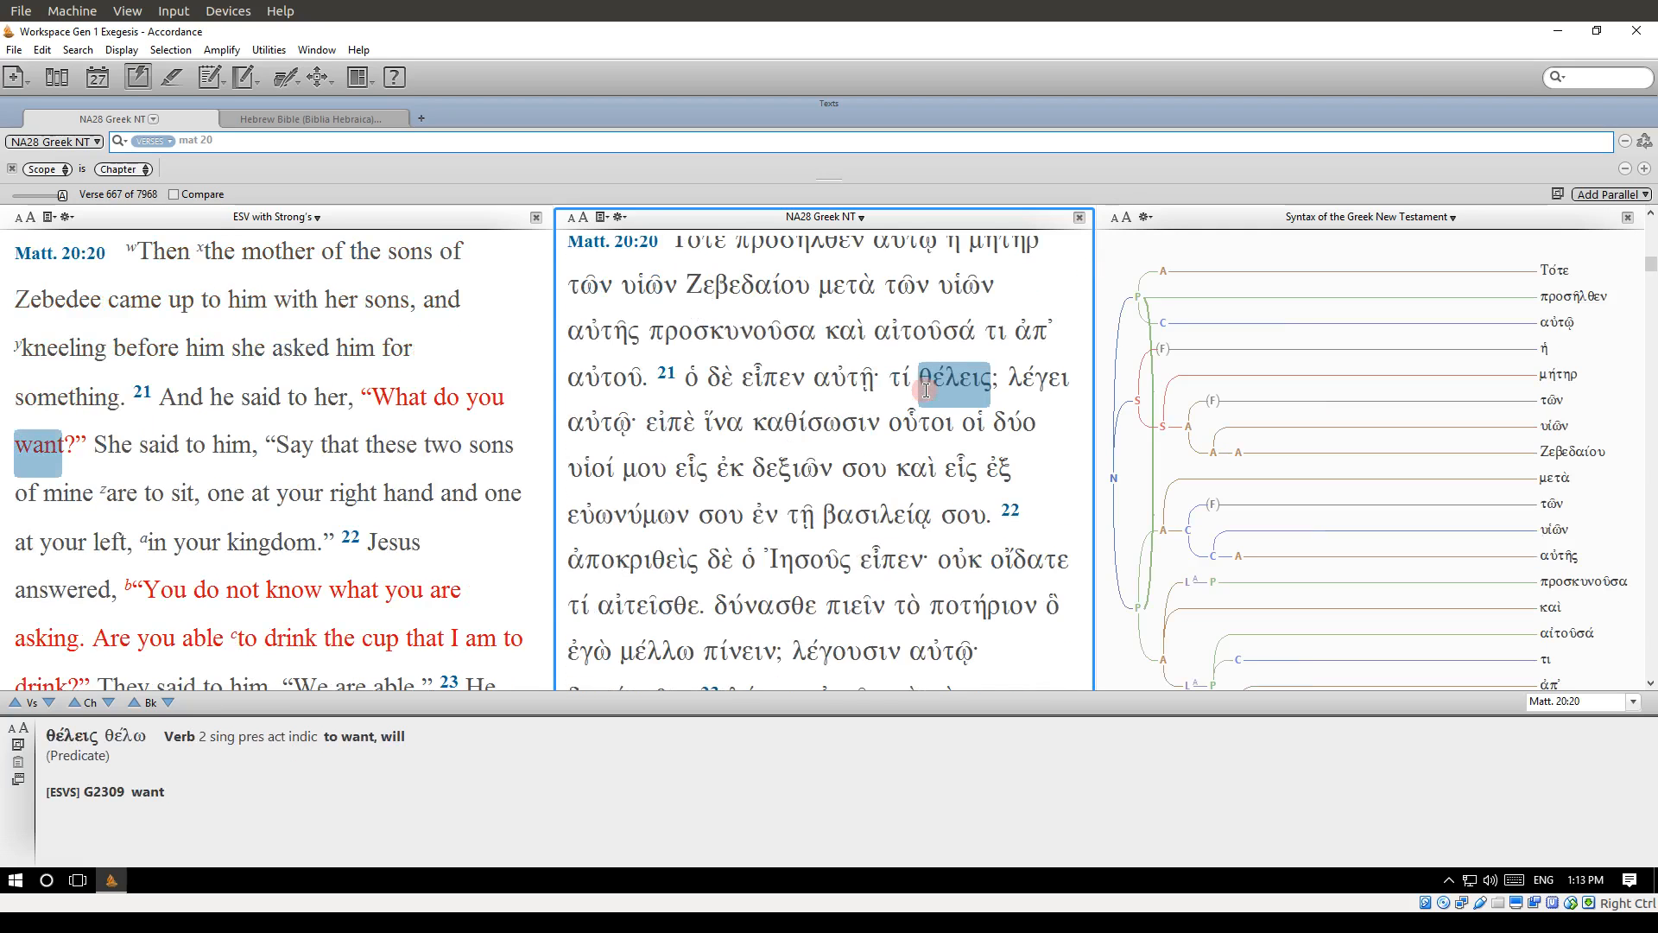
pyautogui.scroll(-2, 926, 389)
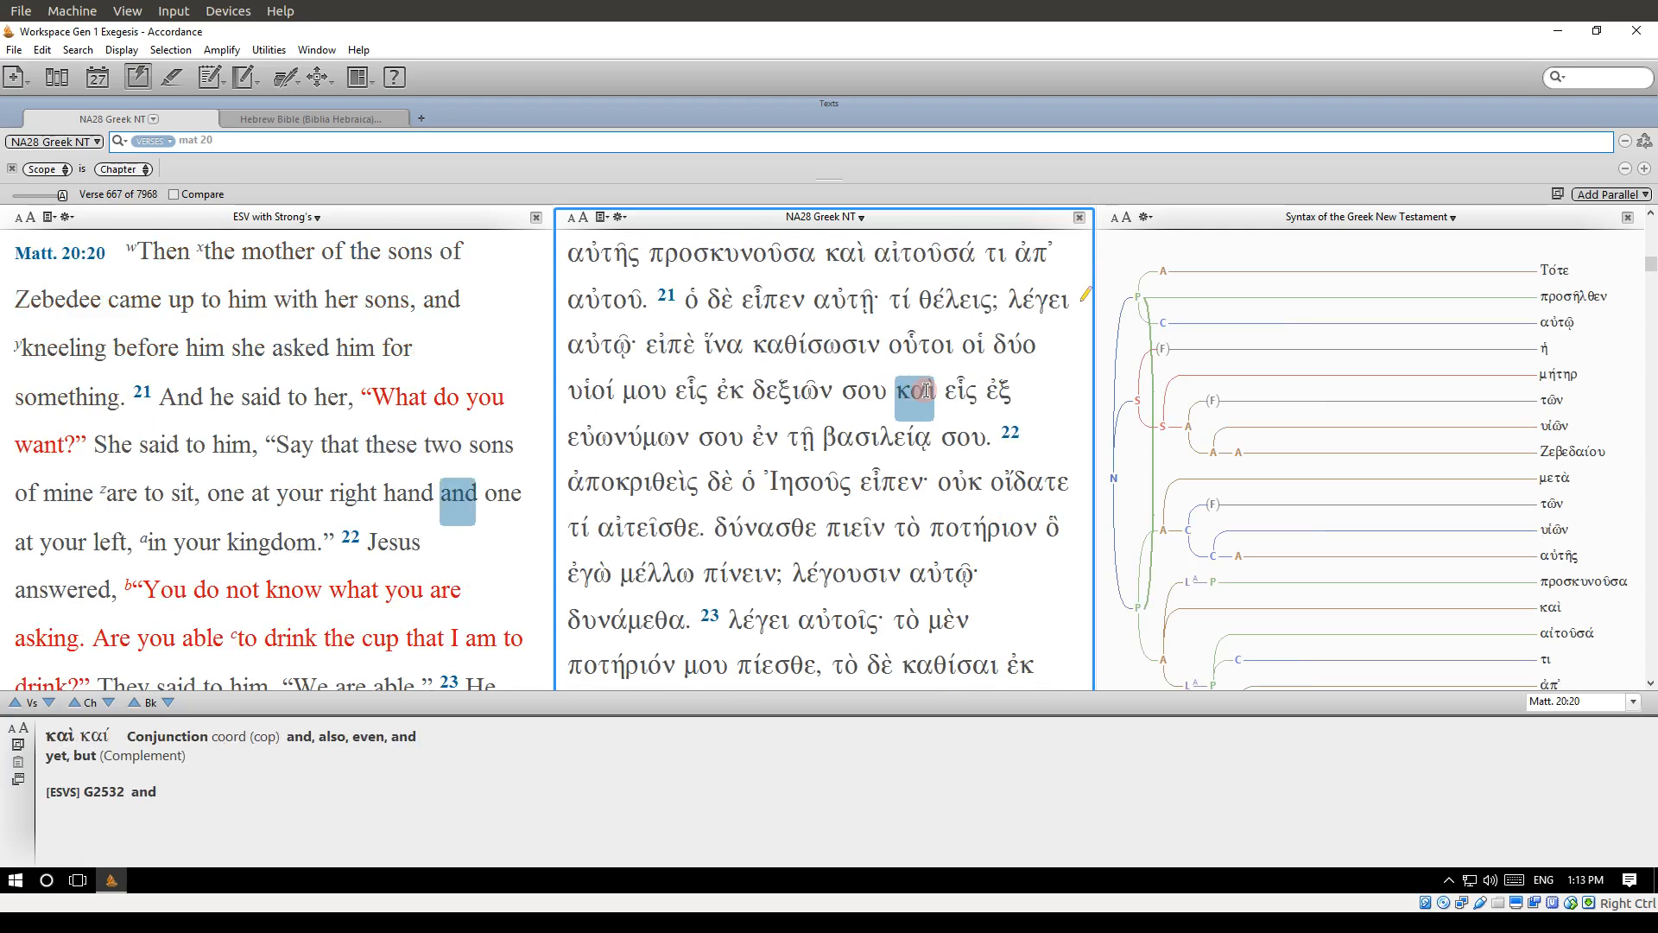
pyautogui.scroll(-1, 926, 390)
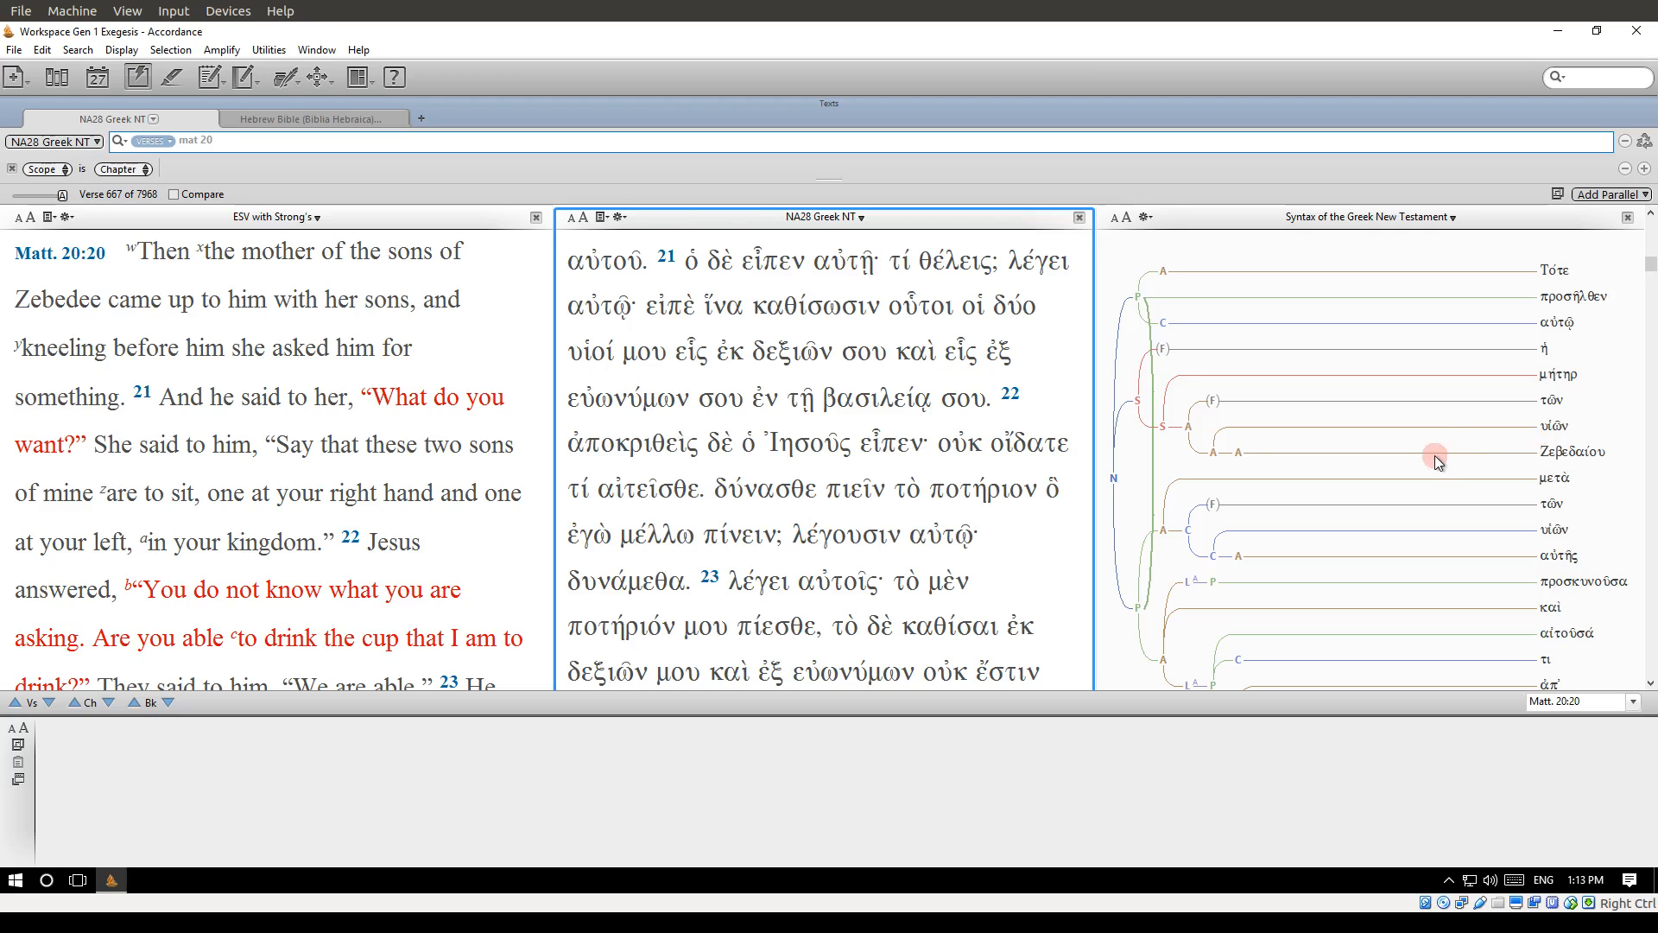
pyautogui.scroll(-3, 1433, 454)
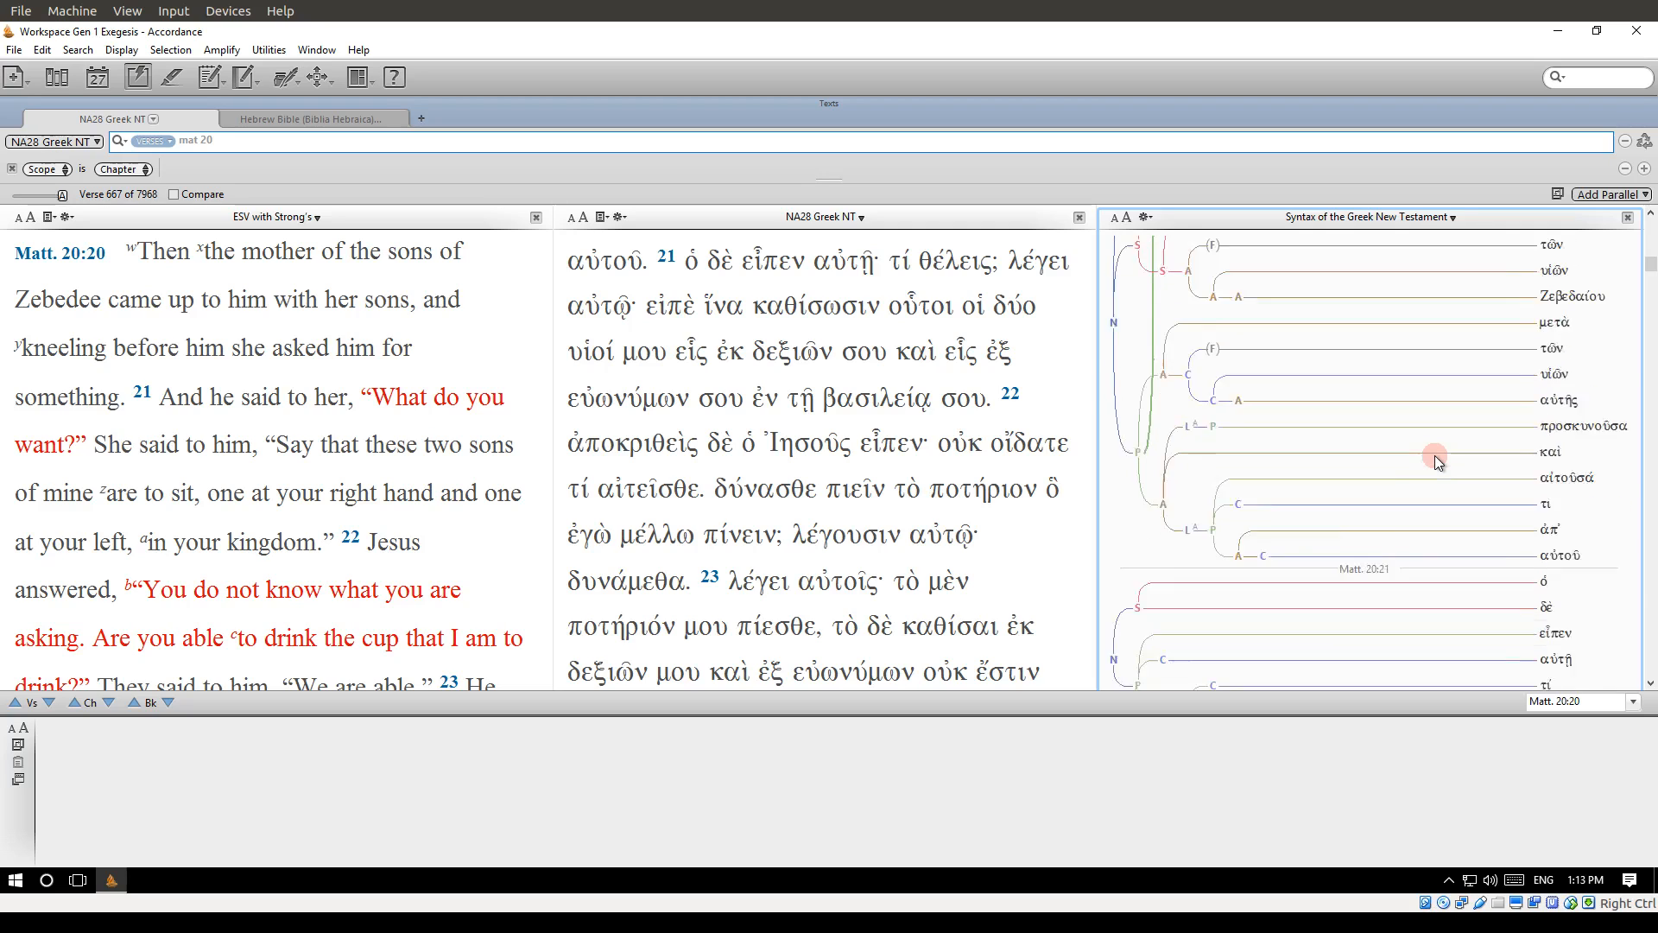
pyautogui.scroll(-6, 1433, 454)
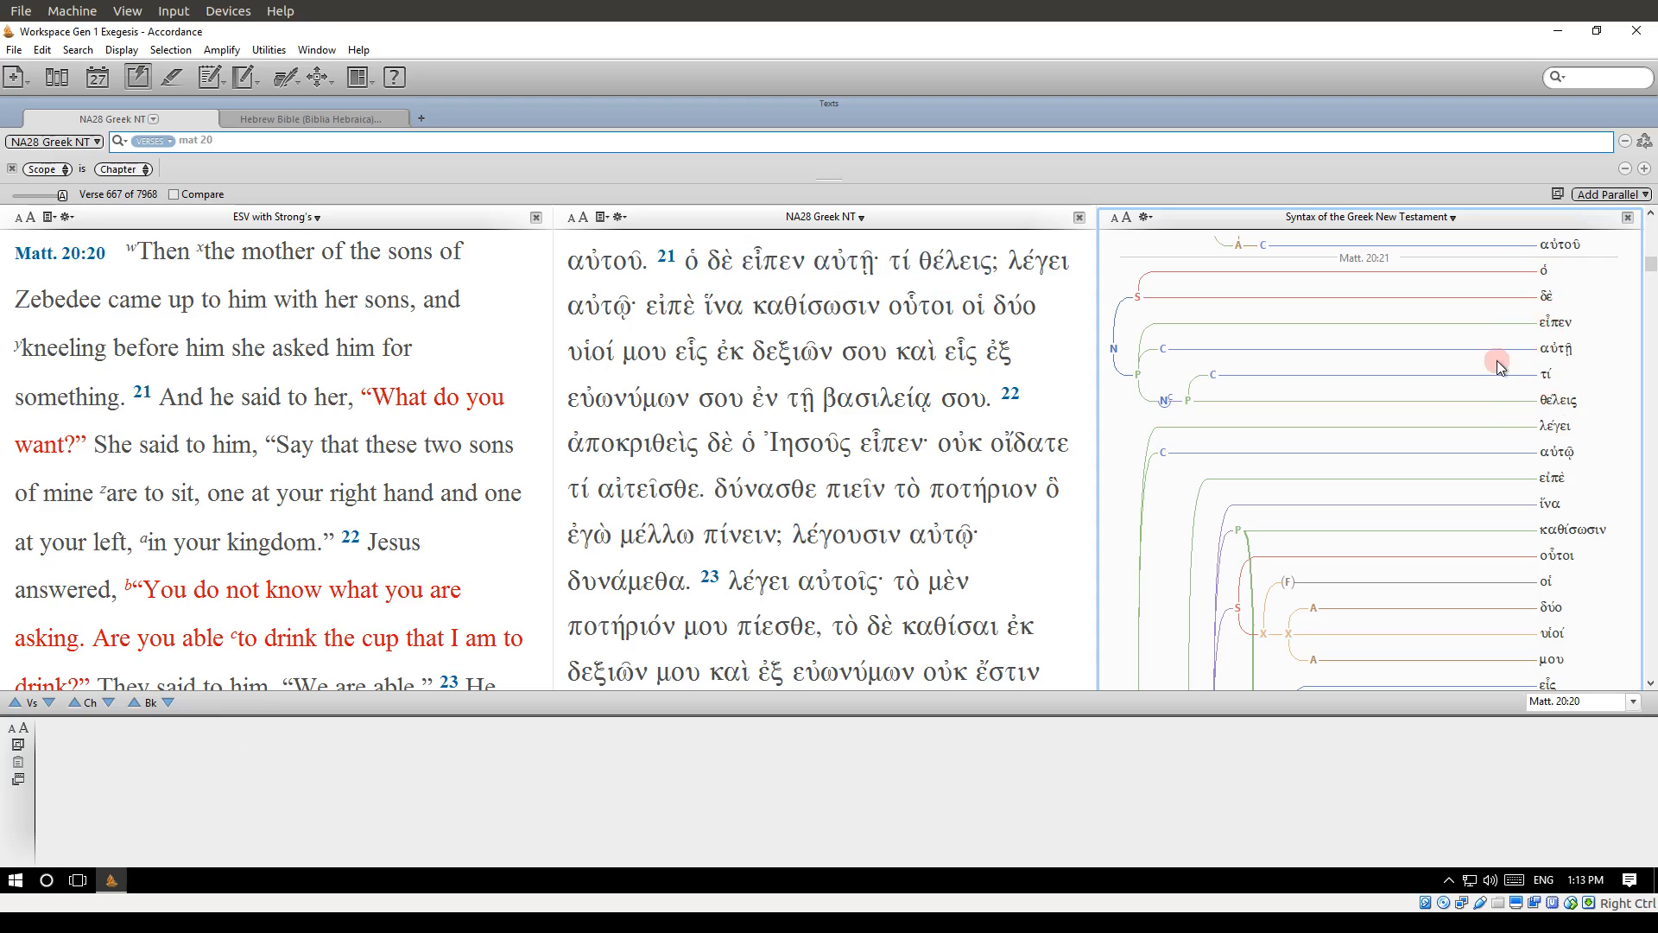
# Create a new Greek construct for searching the NA28 Greek NT
pyautogui.click(14, 51)
pyautogui.moveTo(78, 108)
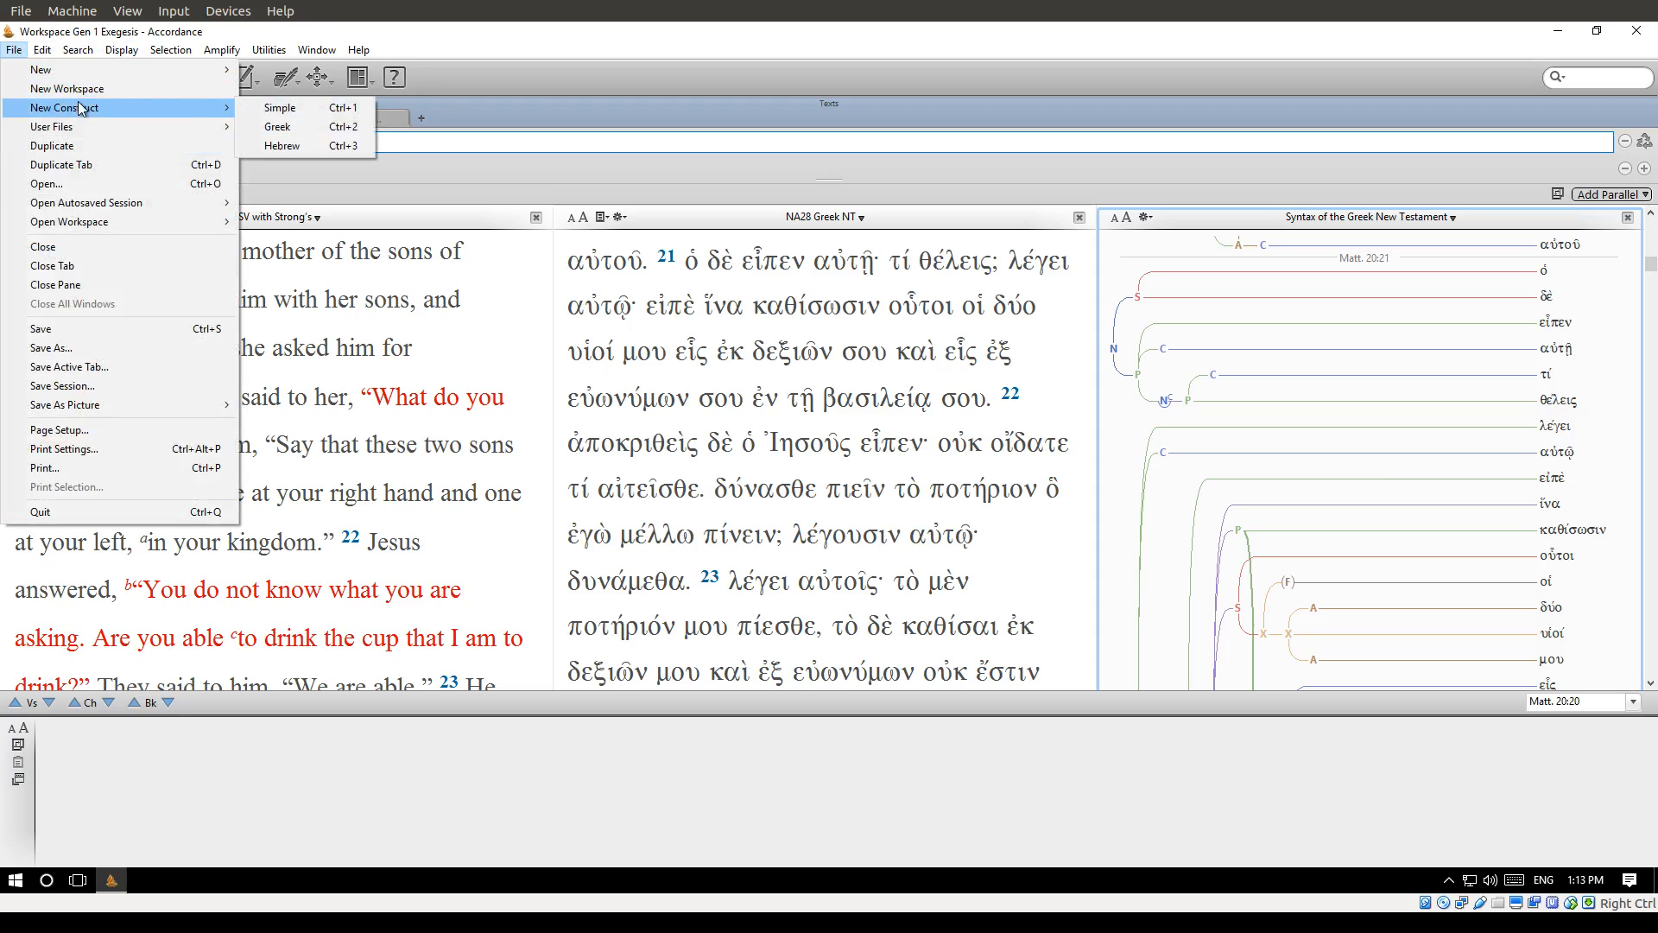
pyautogui.click(316, 130)
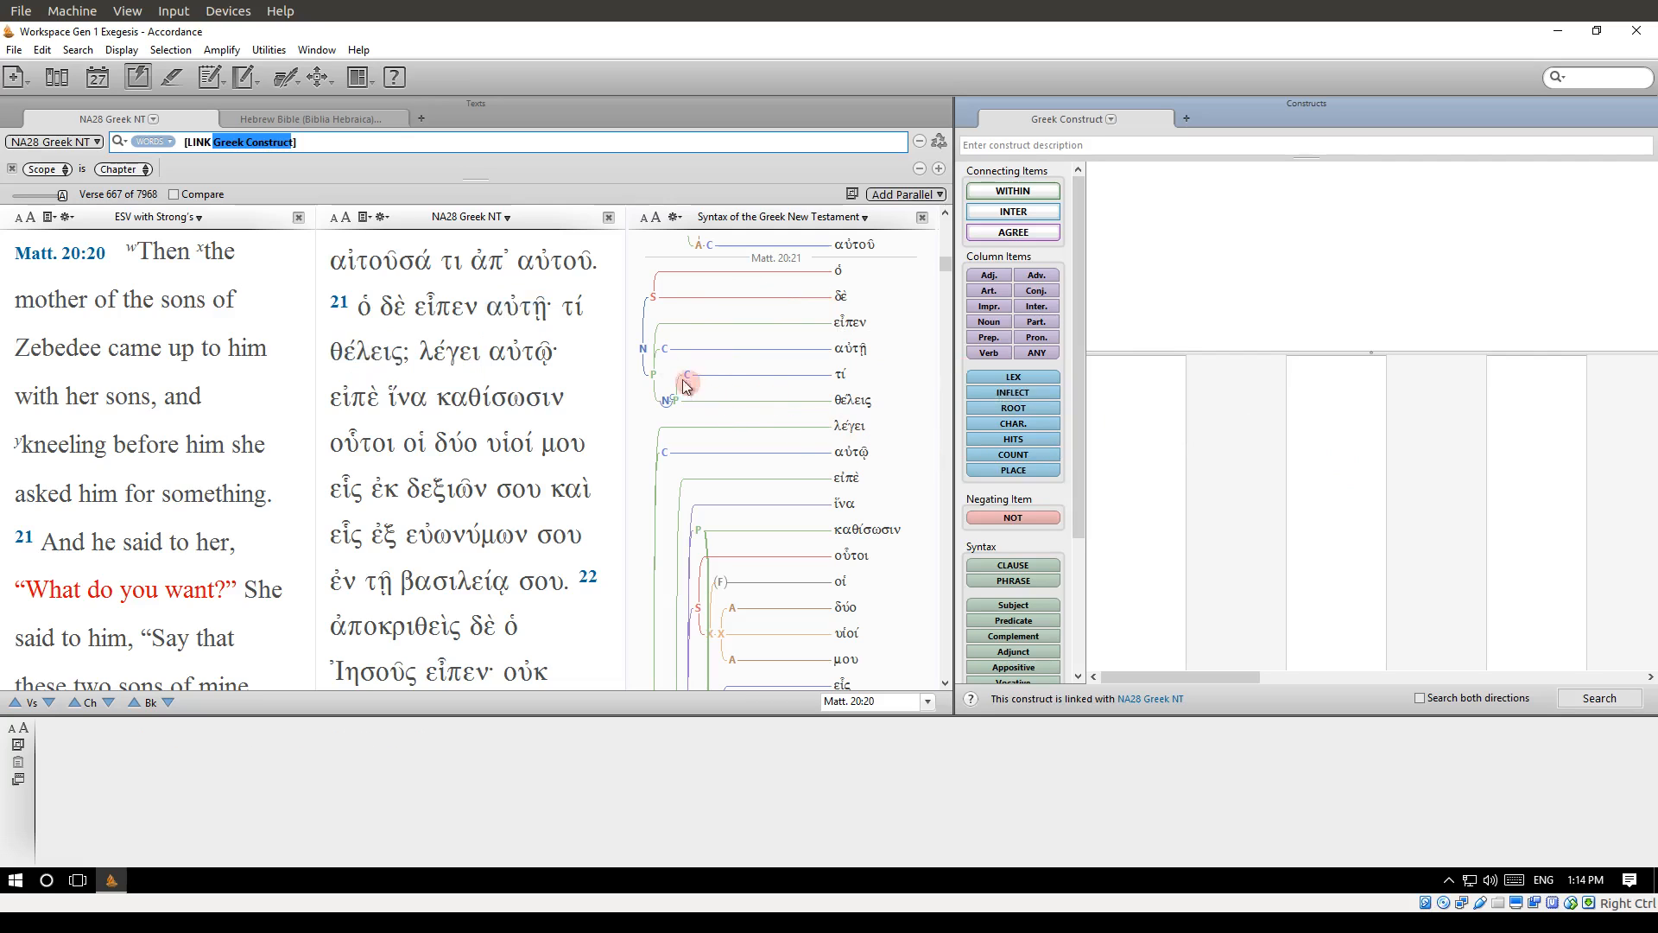
# Following the clause nodes of Matthew 20:21, nest one any-clause item inside another in the construct, both with maximum search depth 2
pyautogui.click(644, 350)
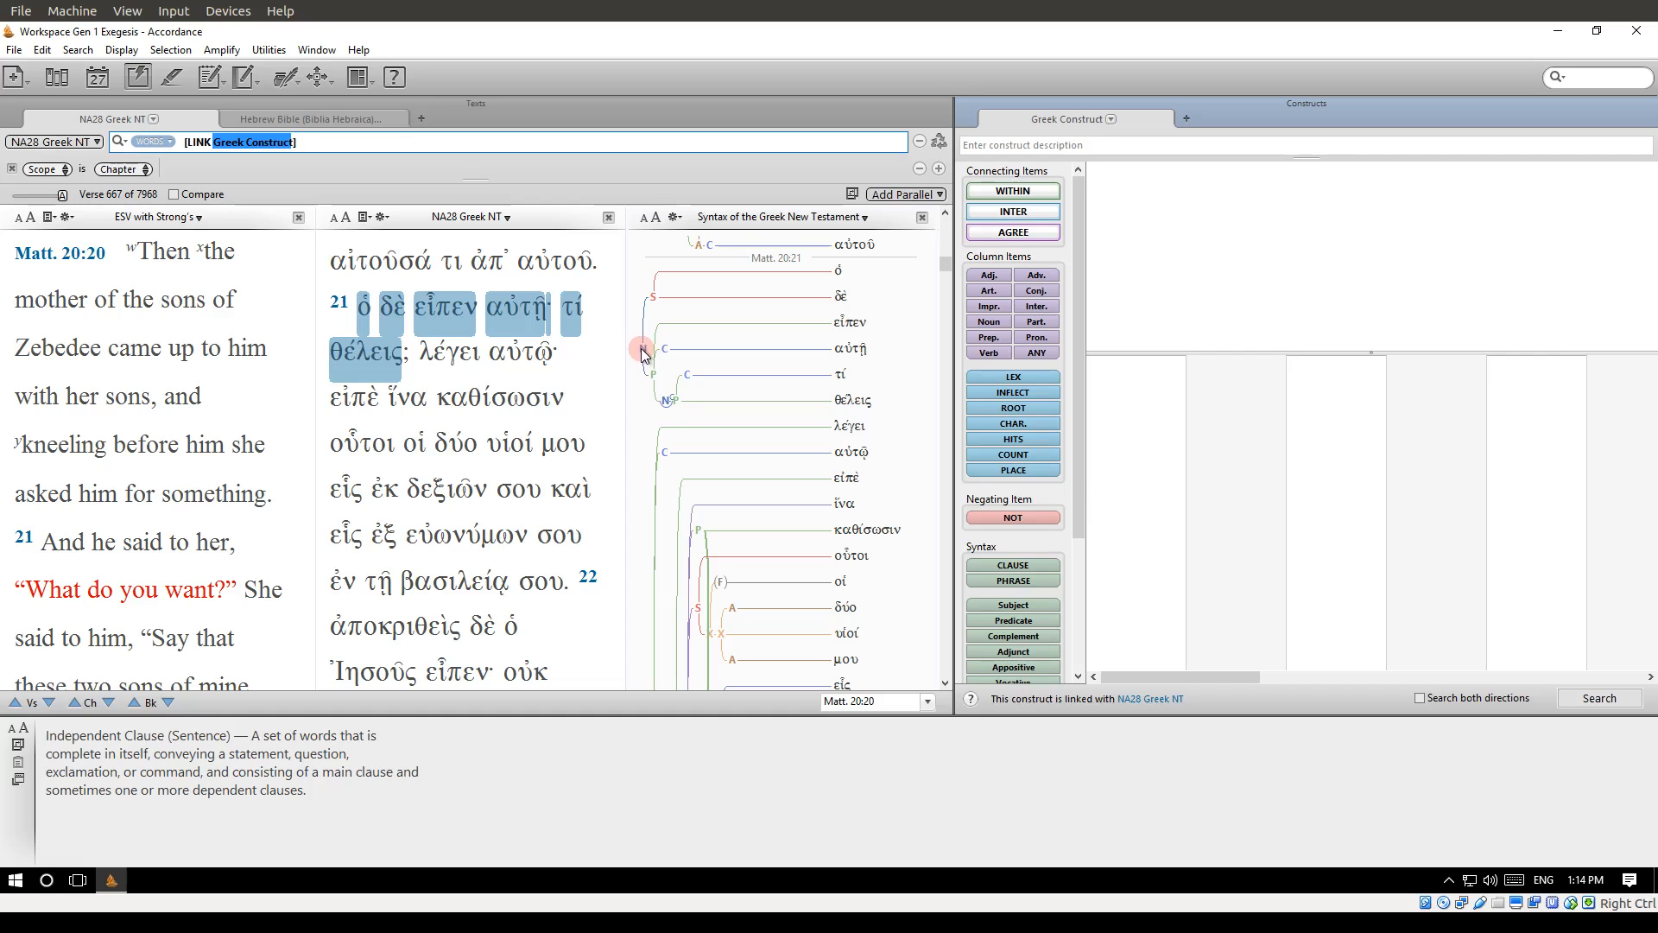
pyautogui.click(671, 402)
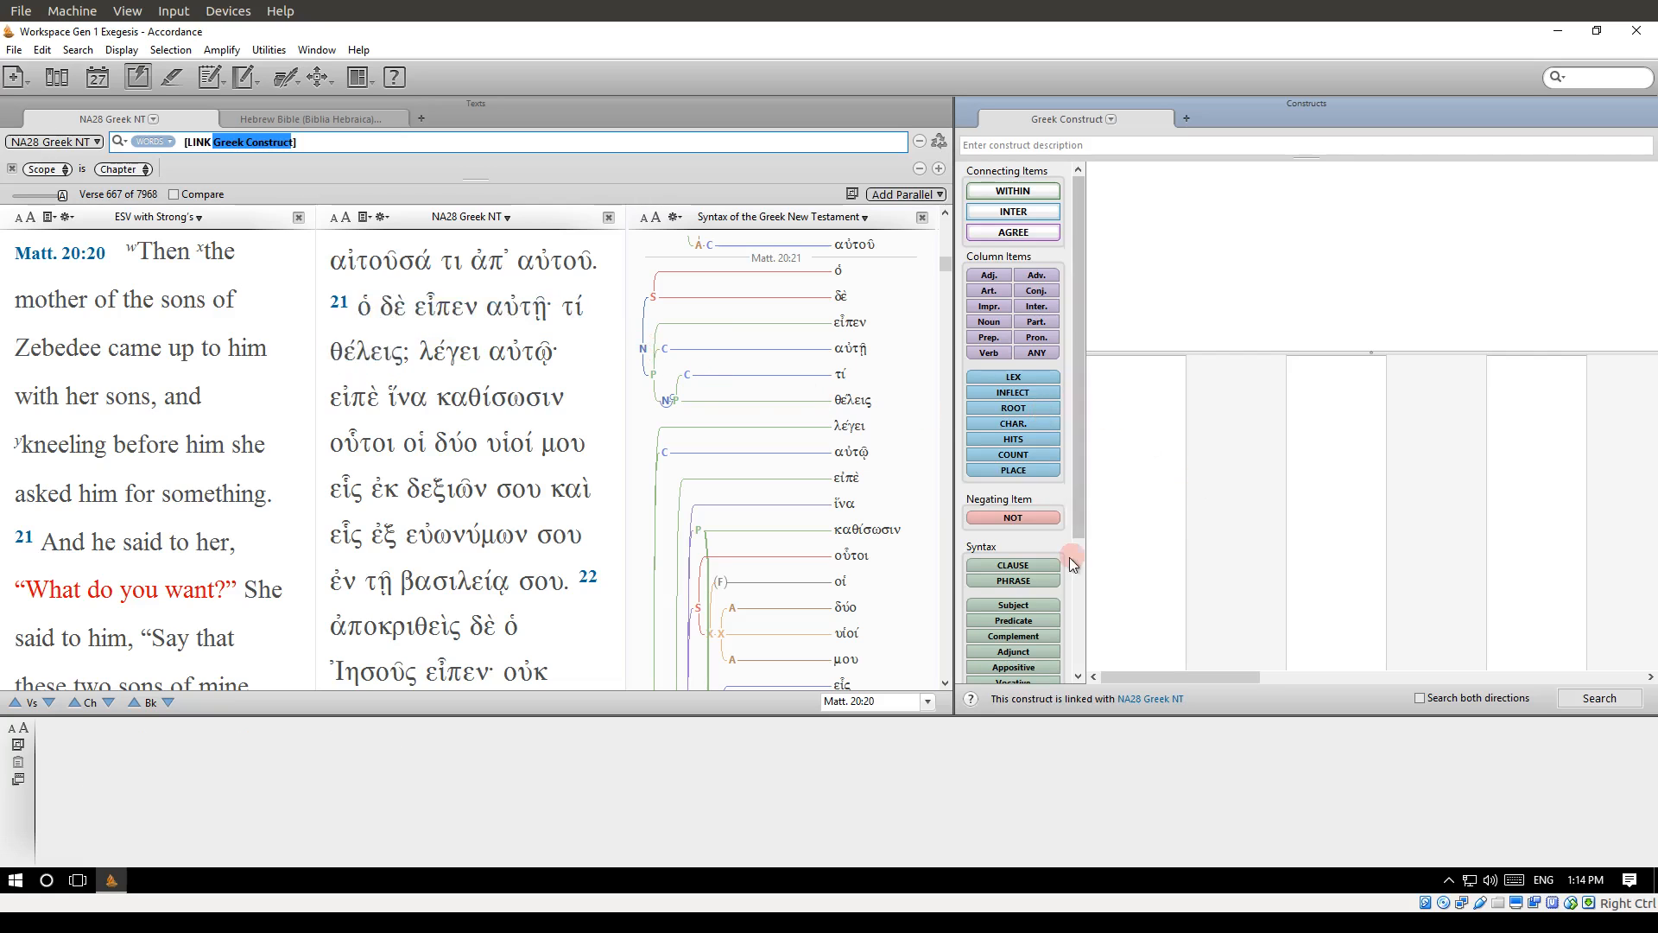
pyautogui.moveTo(1037, 566); pyautogui.dragTo(1143, 382)
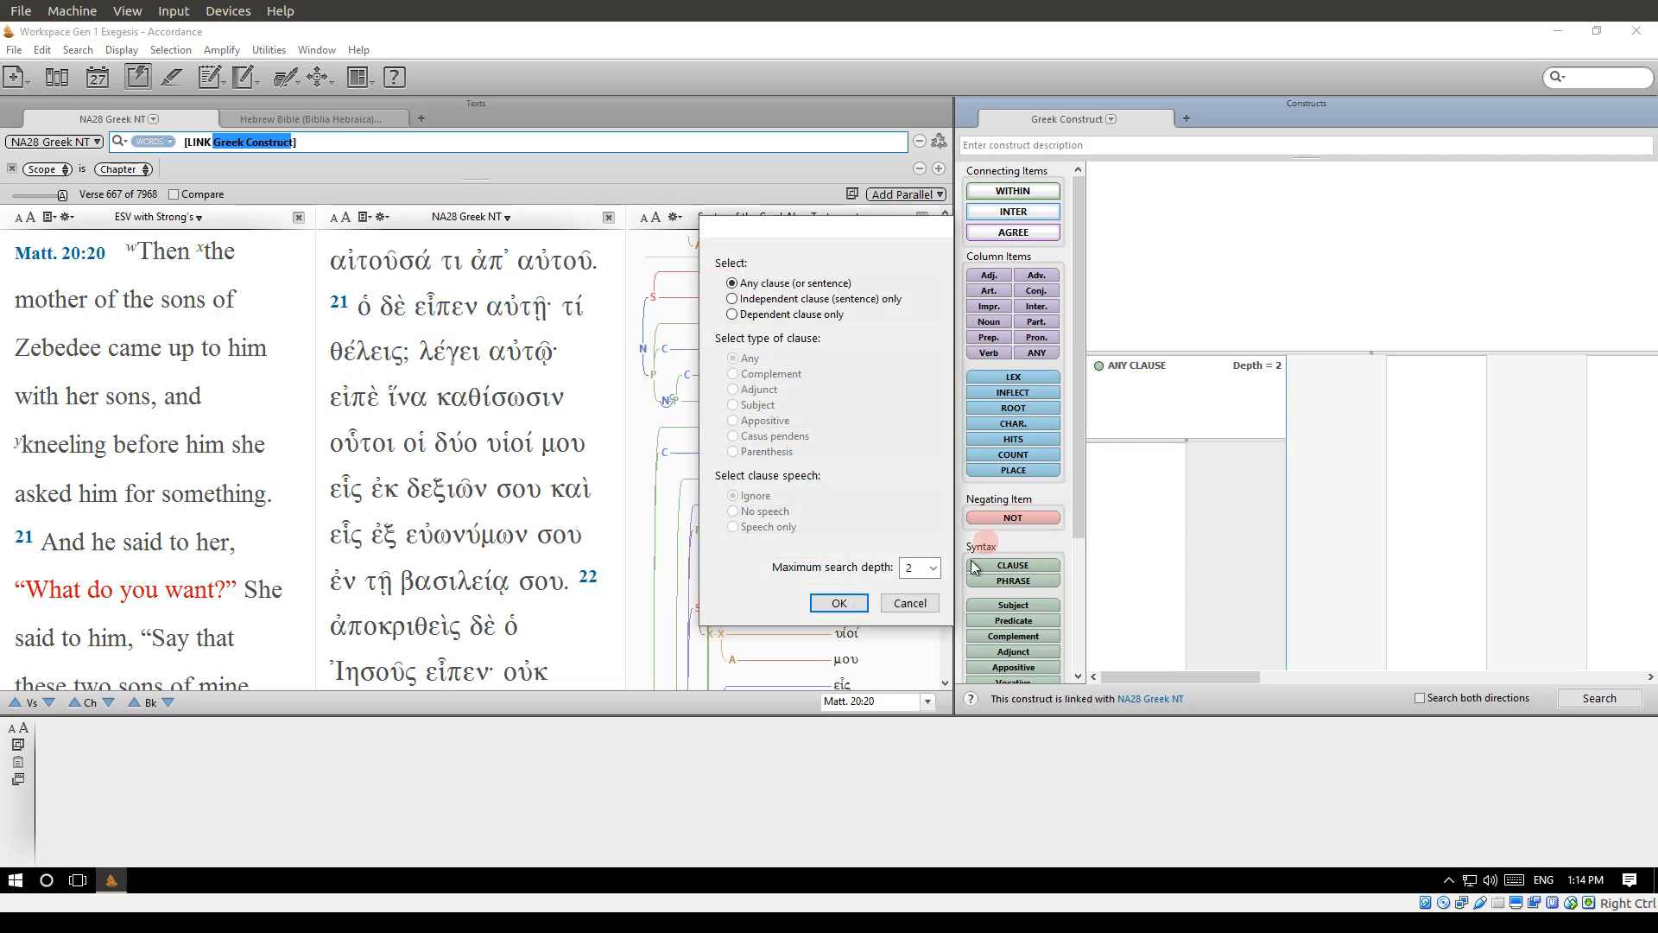
pyautogui.click(838, 603)
pyautogui.moveTo(1008, 565); pyautogui.dragTo(1213, 475)
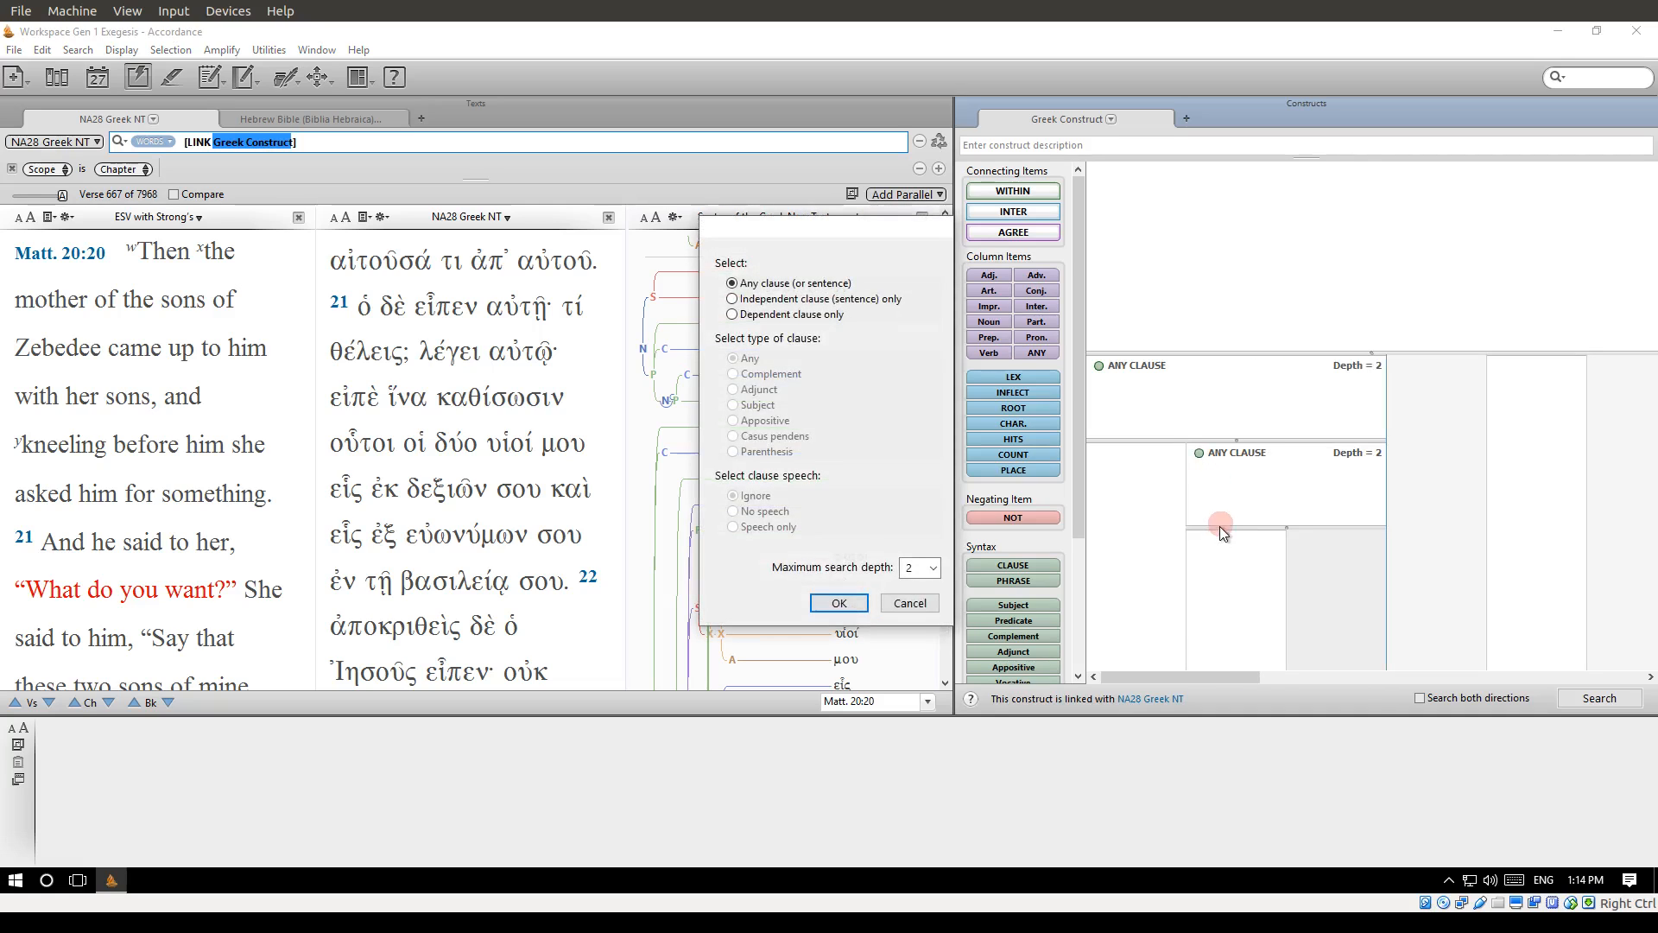
pyautogui.click(840, 609)
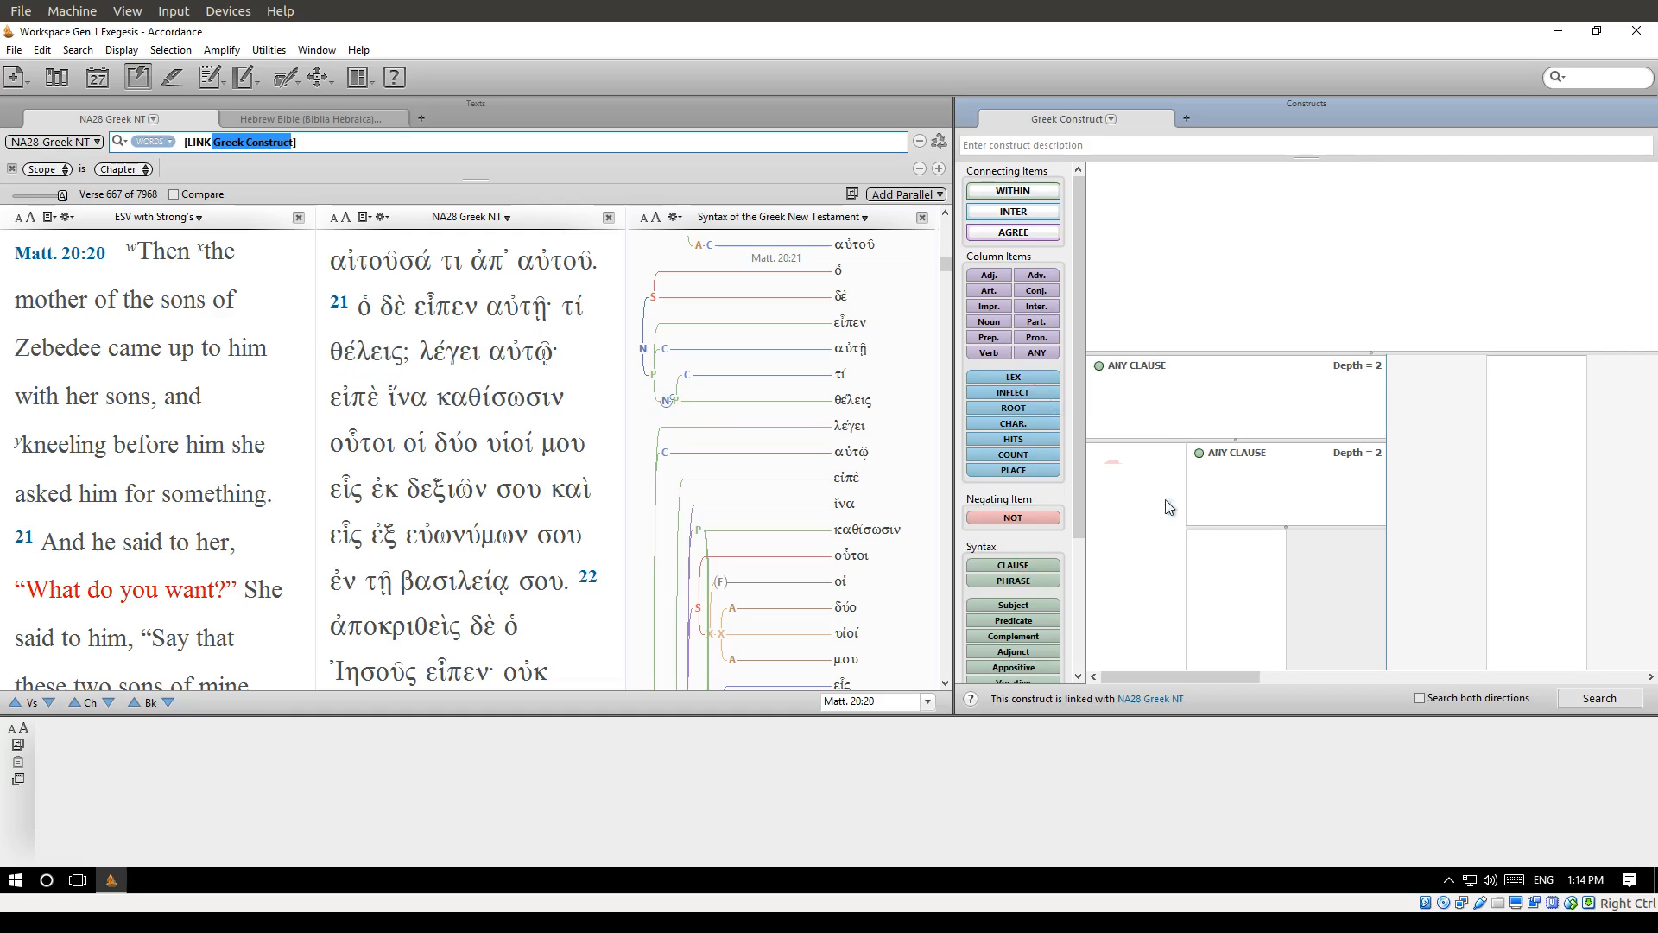
# Add a lexical item under the inner clause and assign it the exact lexeme τίς (who? what? why?)
pyautogui.moveTo(1165, 507); pyautogui.dragTo(1232, 553)
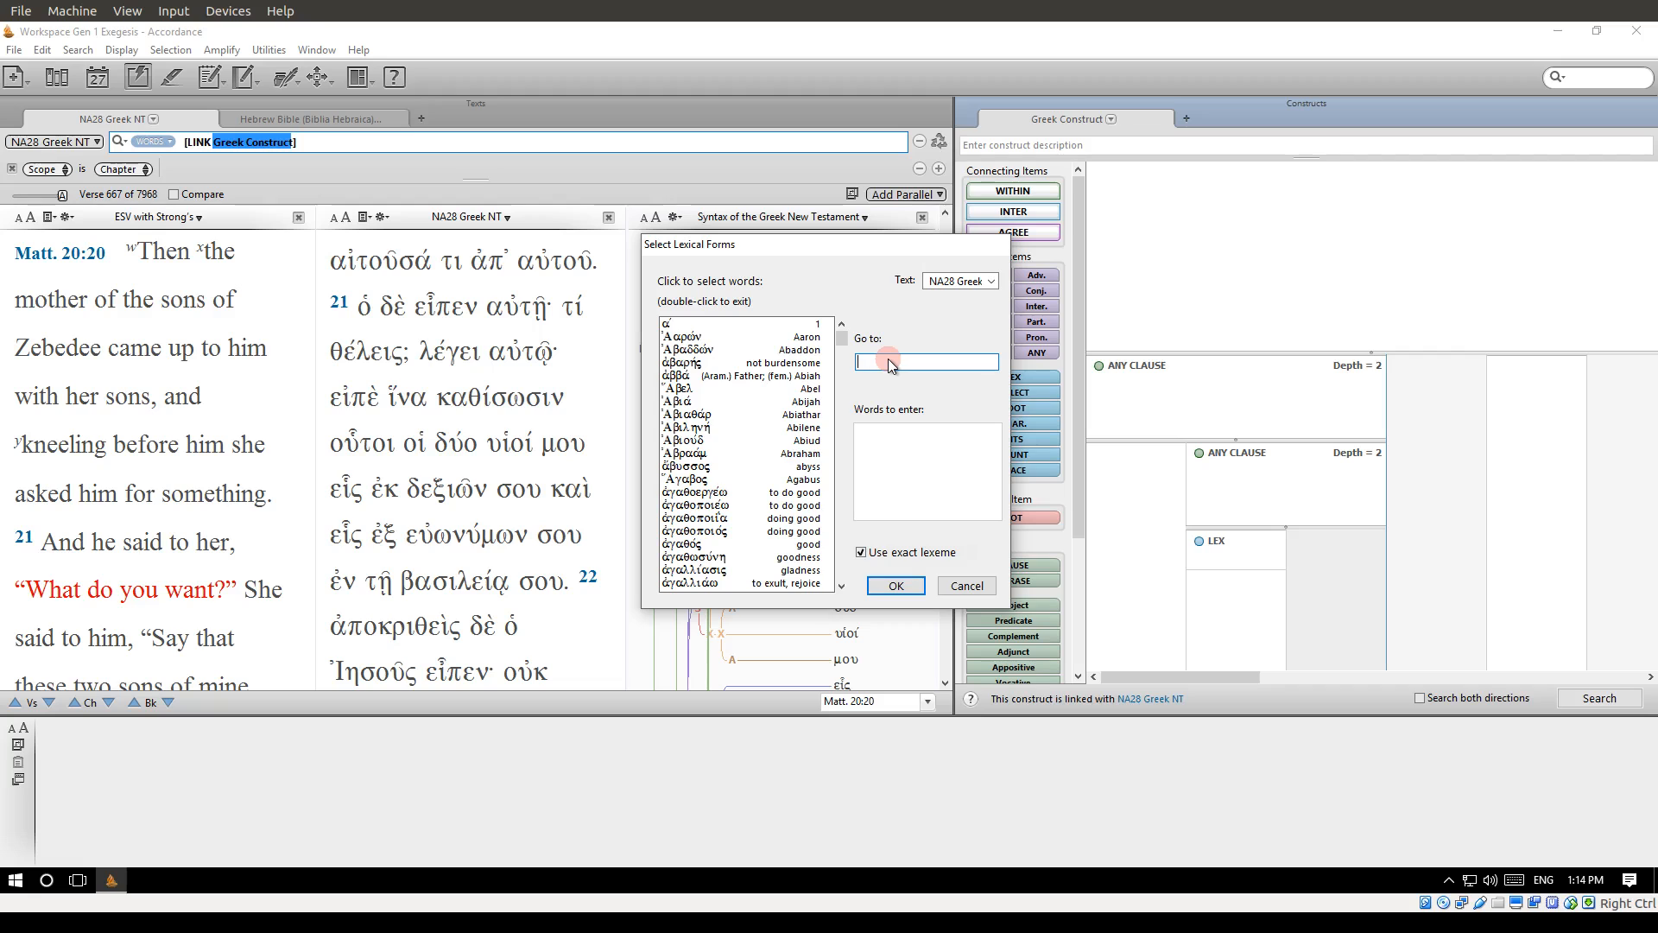
pyautogui.write('τις')
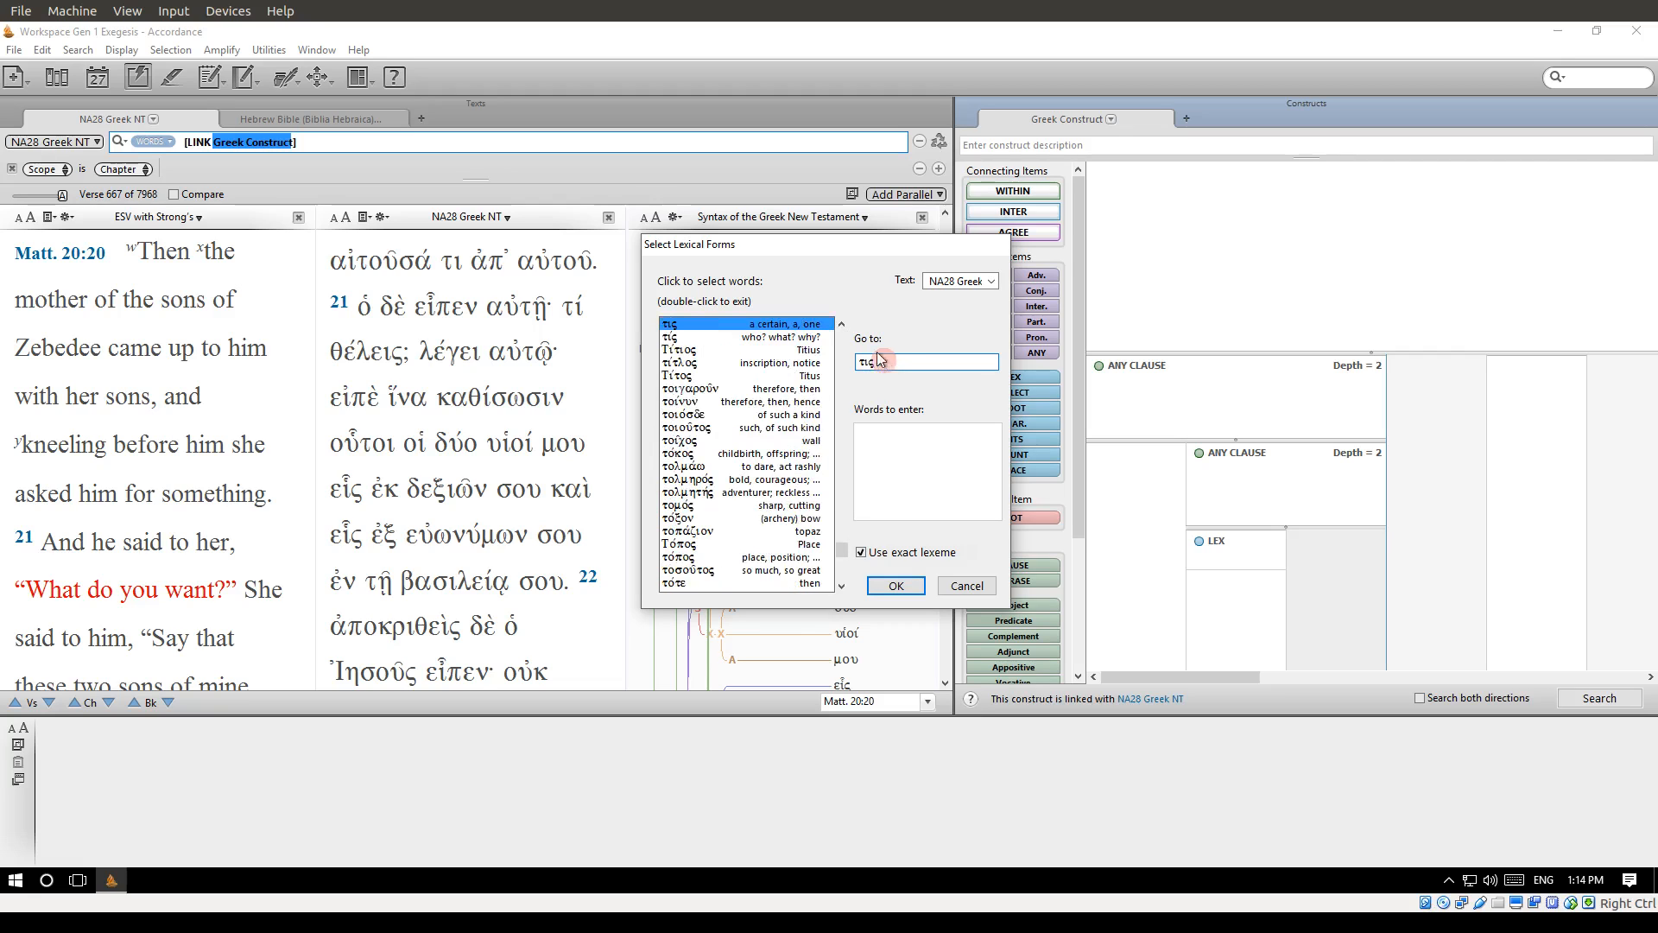
pyautogui.click(801, 339)
pyautogui.click(895, 586)
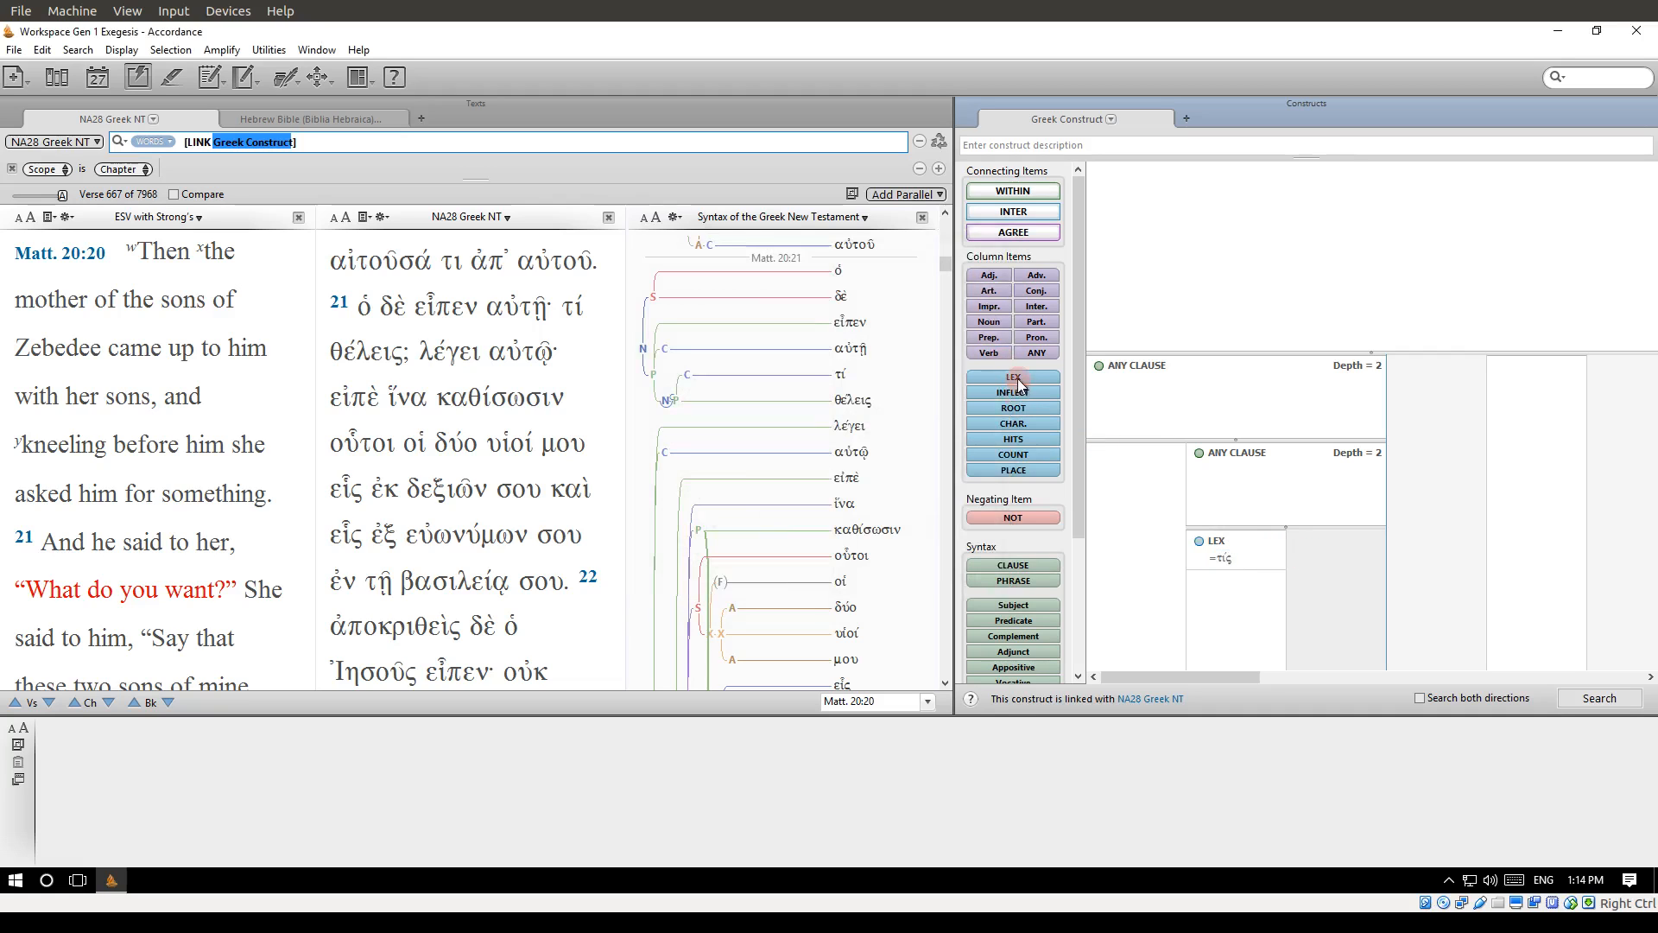
# Add a second lexical item under the inner clause, beside τίς, and assign it the exact lexeme θέλω (to want, will)
pyautogui.moveTo(1019, 380); pyautogui.dragTo(1362, 554)
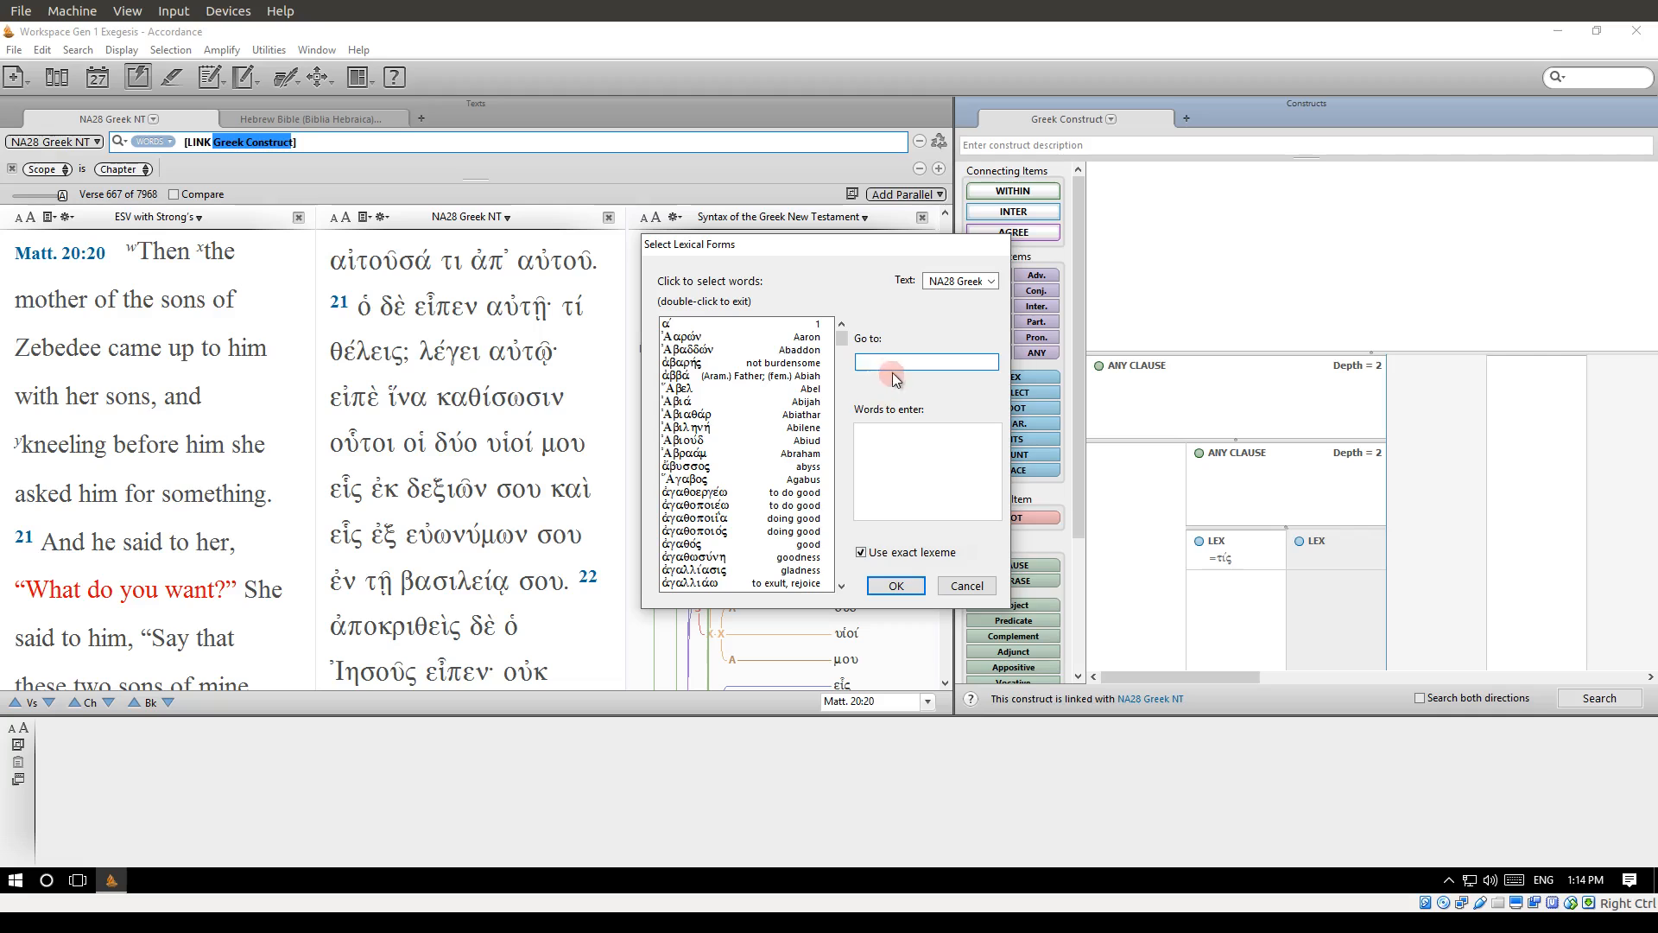
pyautogui.click(868, 364)
pyautogui.write('θελω')
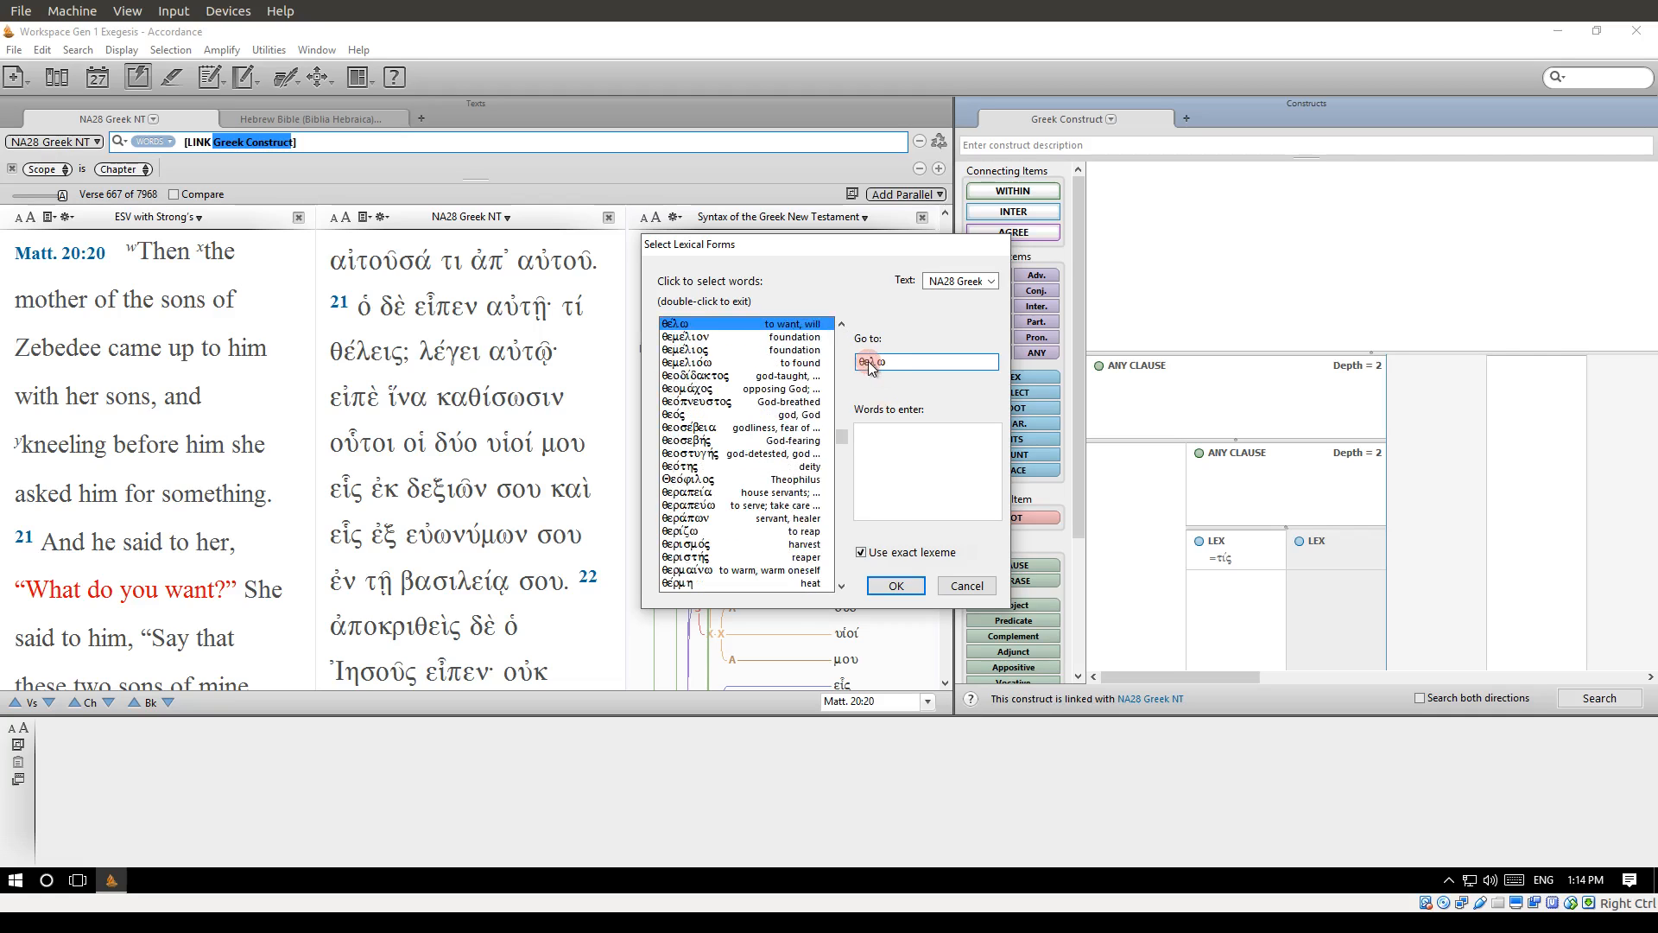
pyautogui.click(773, 323)
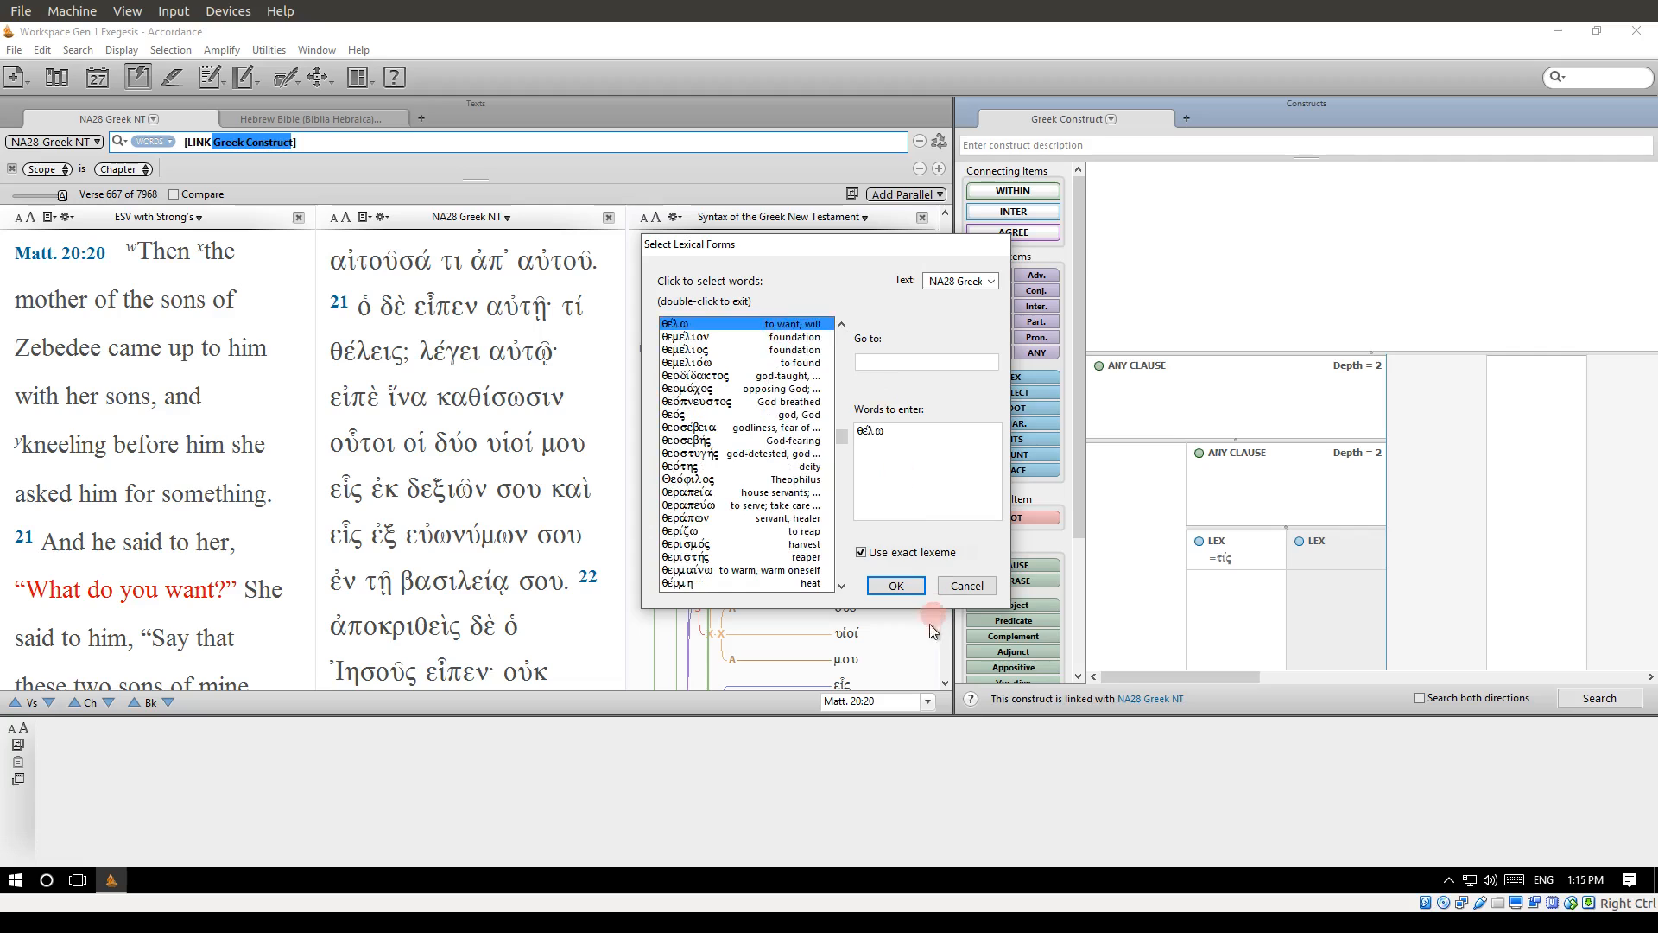
pyautogui.click(898, 591)
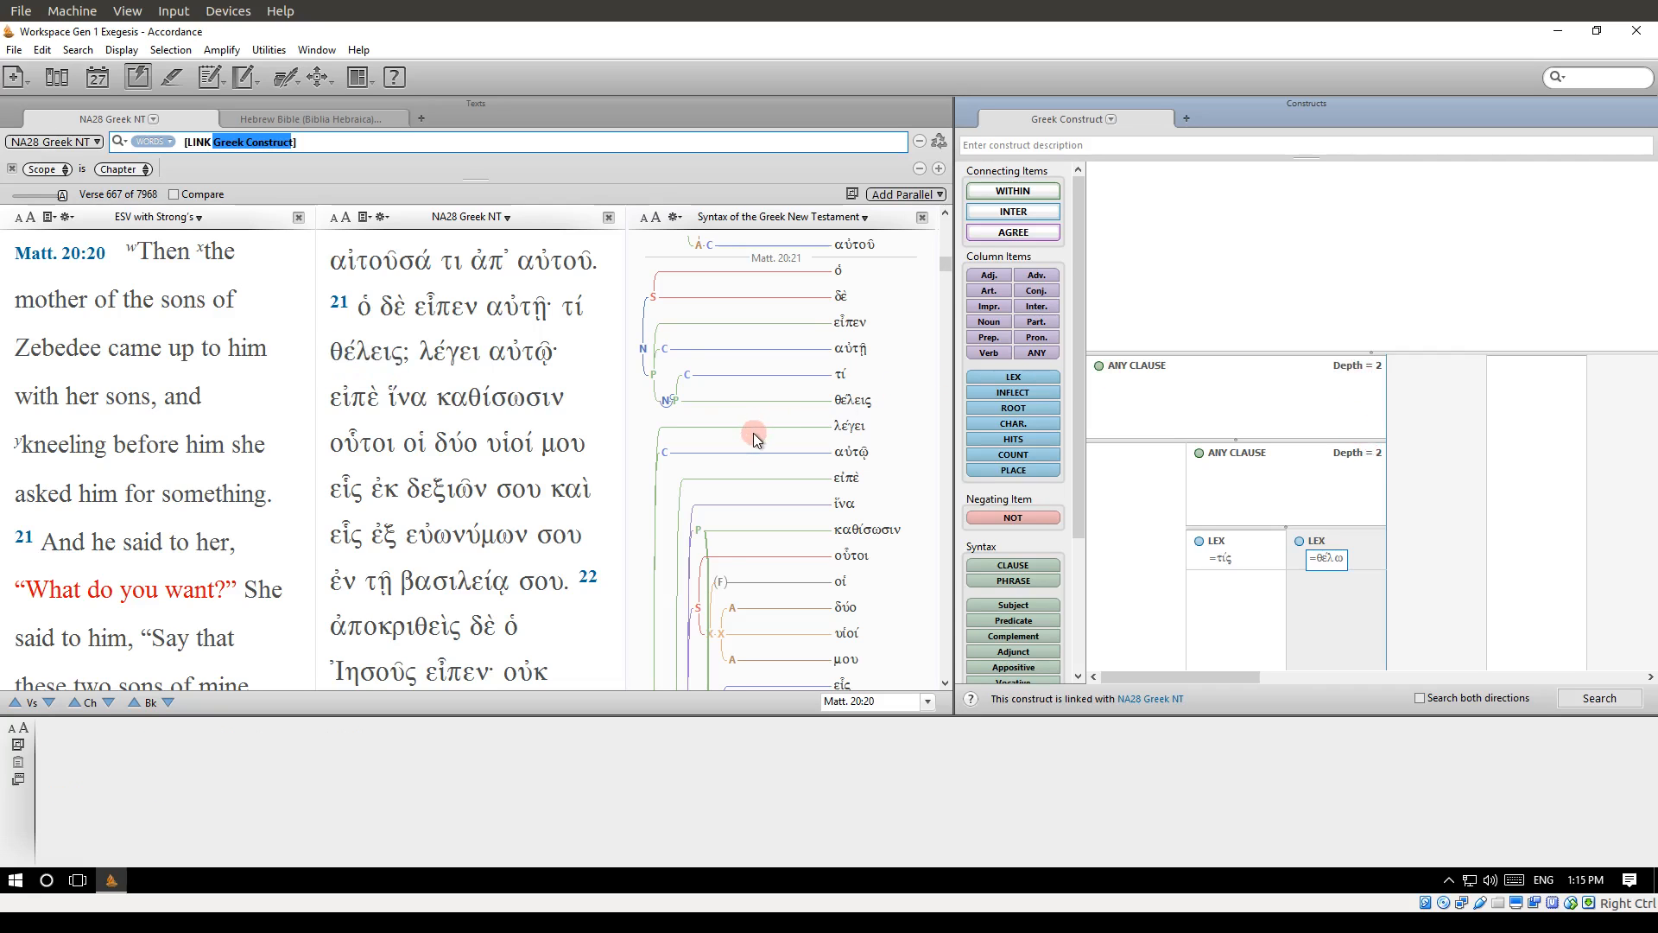
# Examine how deeply clauses and their elements are nested in the syntax diagram of Matthew 20:21 and 20:22
pyautogui.scroll(-3, 753, 436)
pyautogui.scroll(-3, 753, 438)
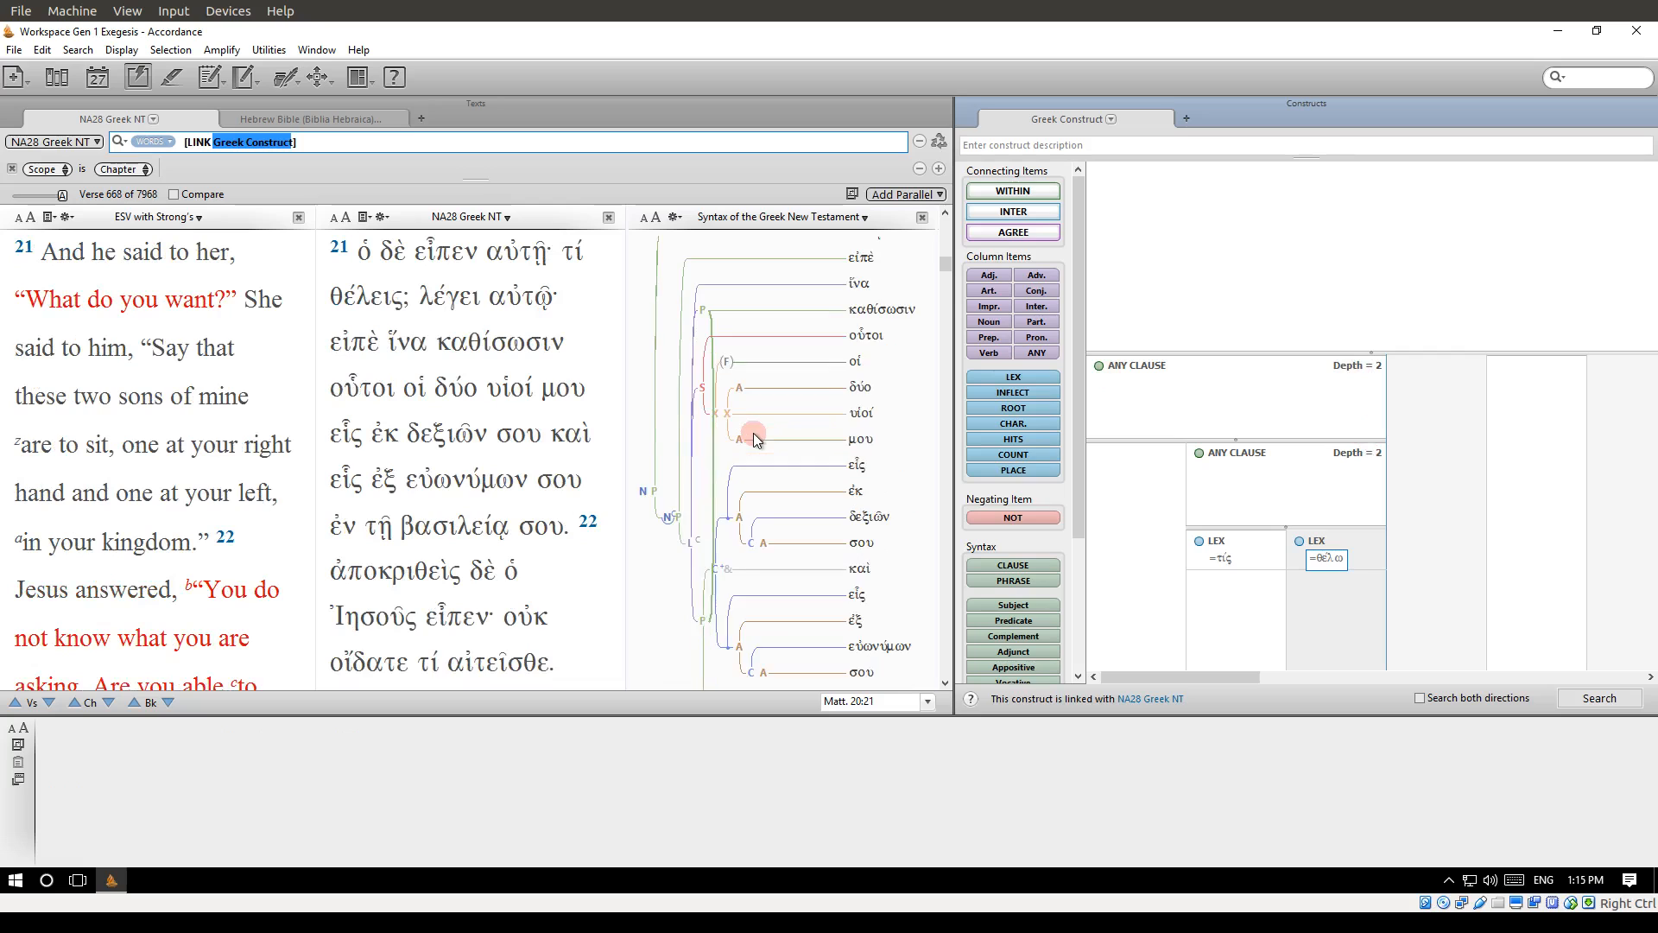
pyautogui.scroll(-1, 753, 439)
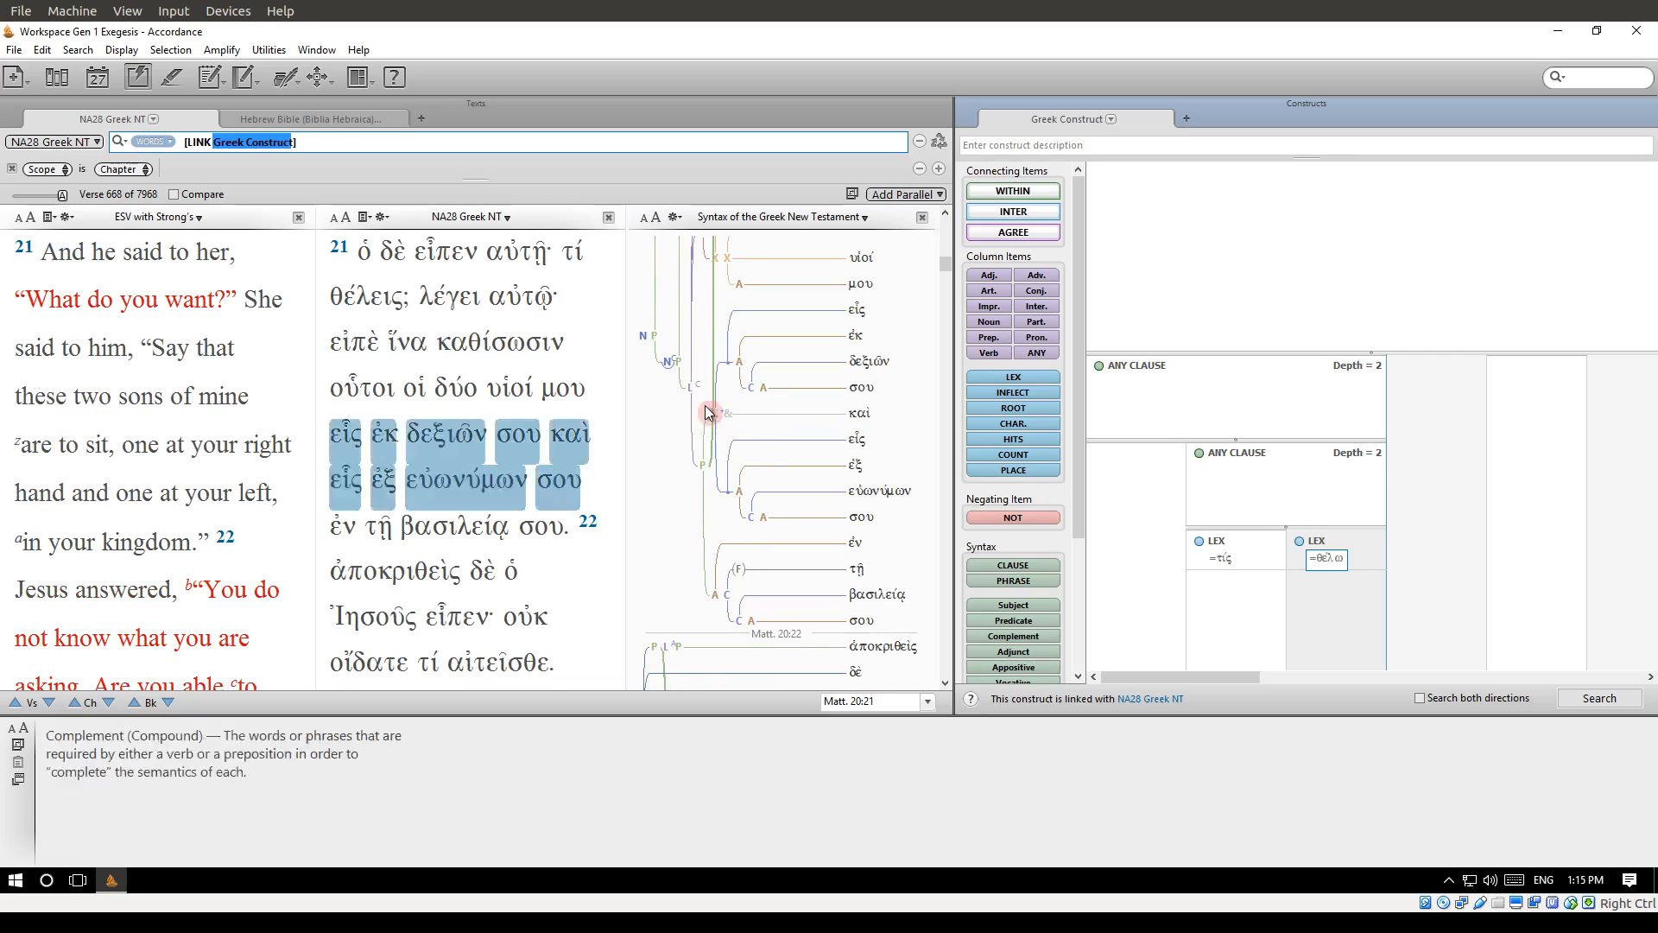
pyautogui.moveTo(674, 373)
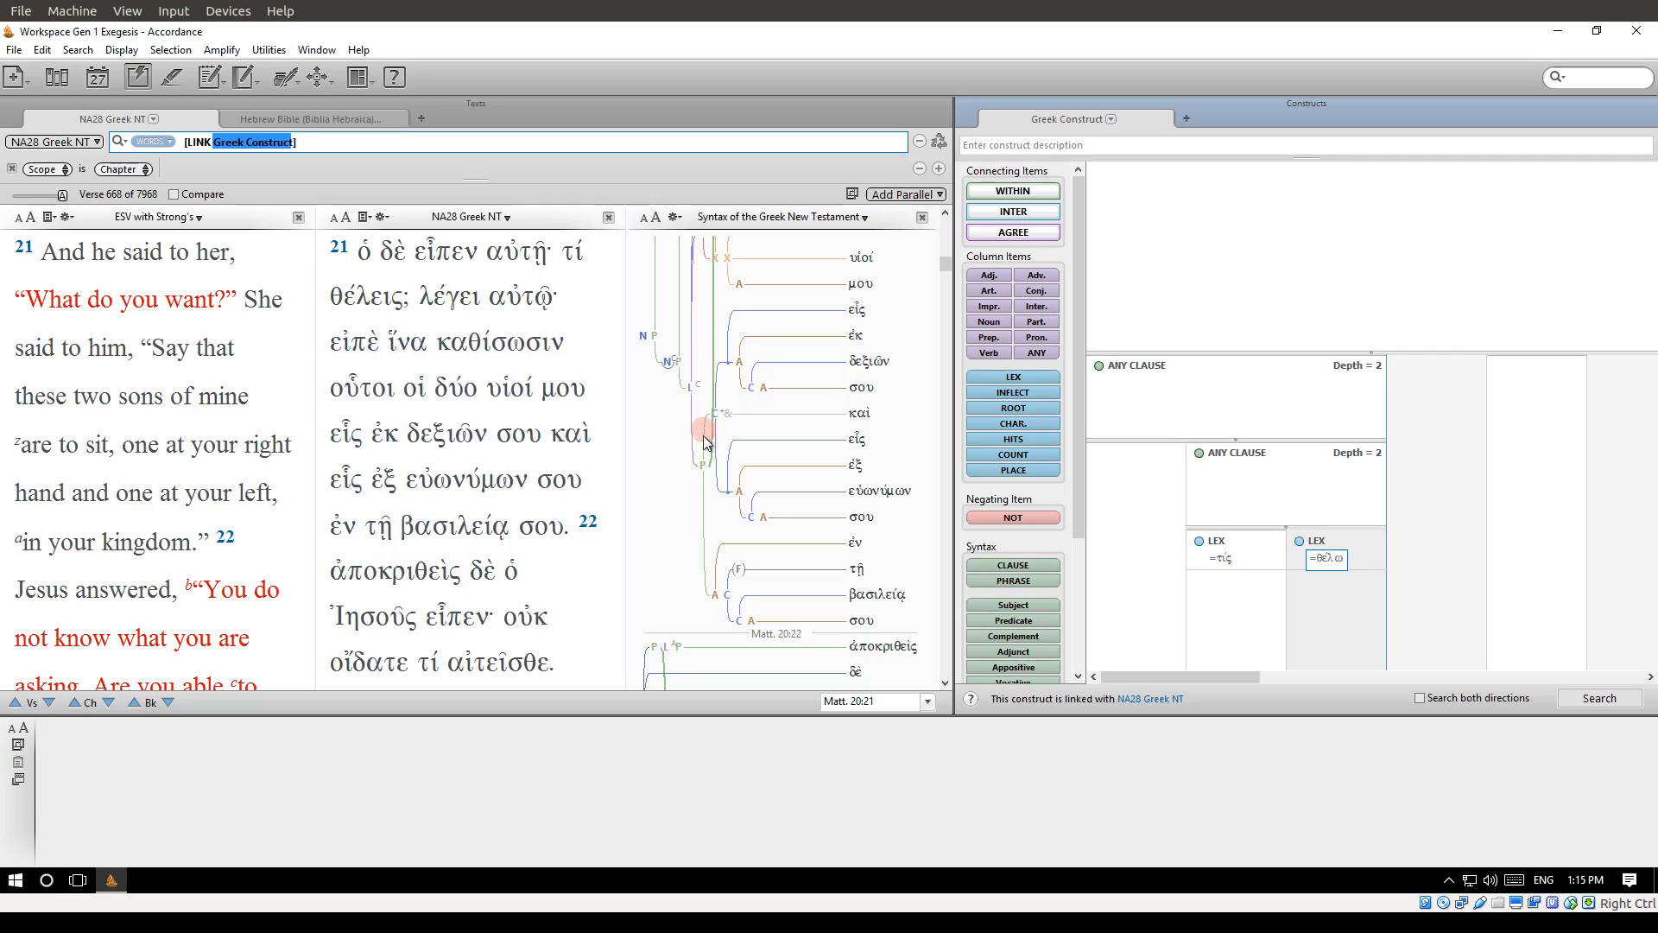
pyautogui.scroll(1, 752, 546)
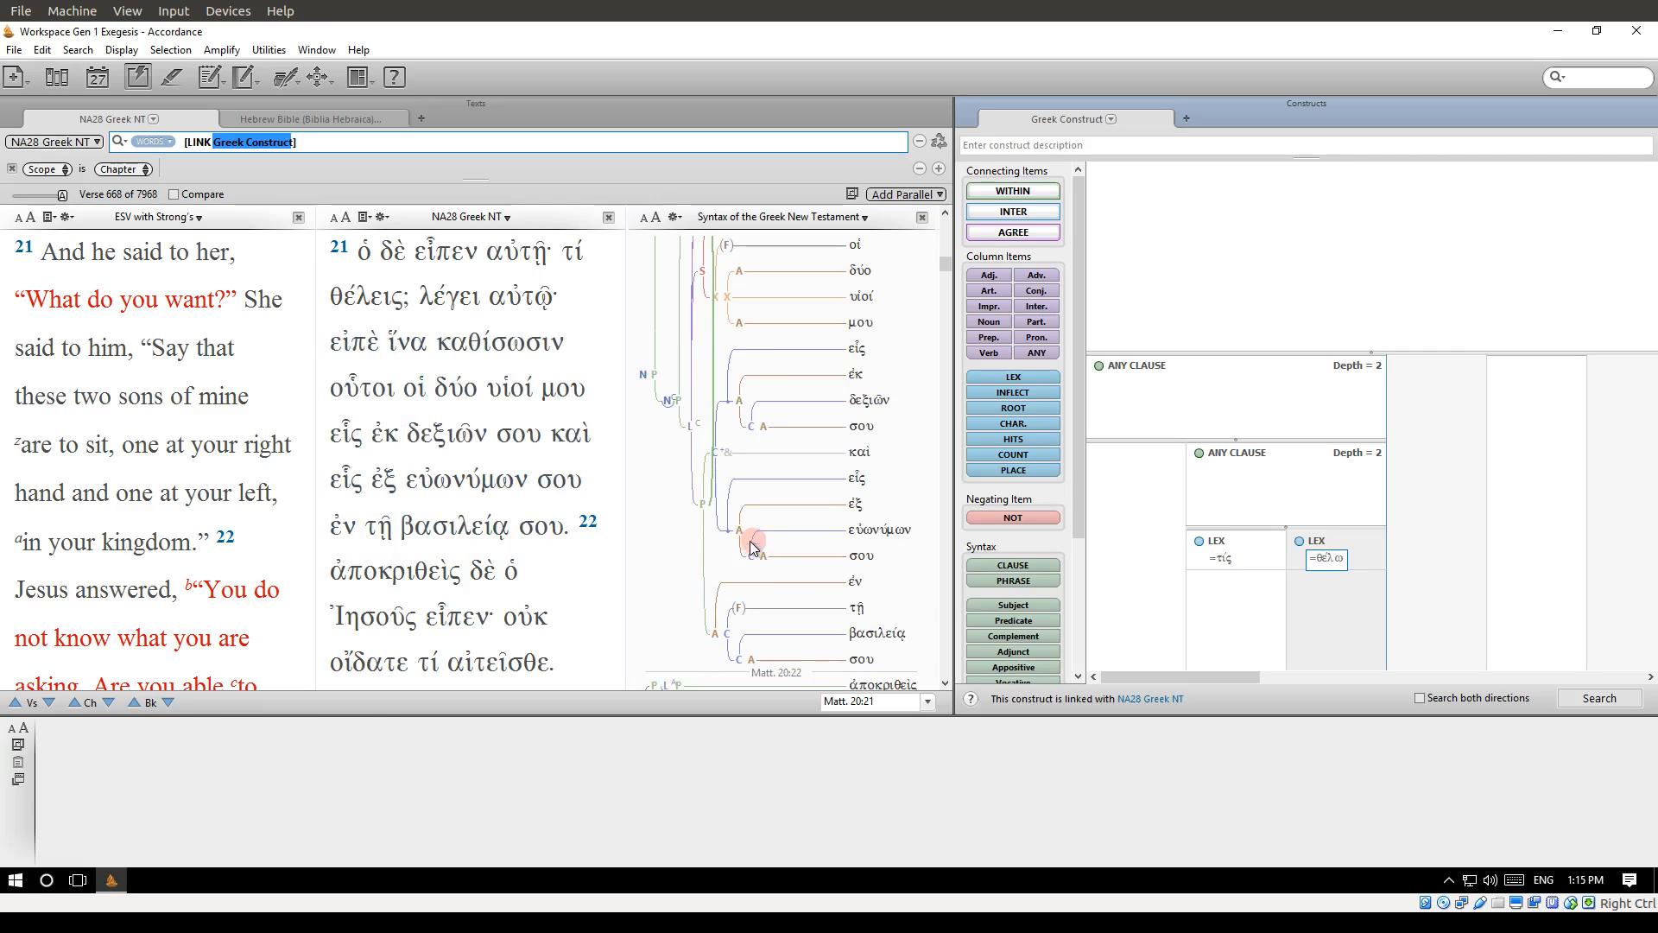
pyautogui.scroll(-2, 751, 546)
pyautogui.moveTo(680, 333)
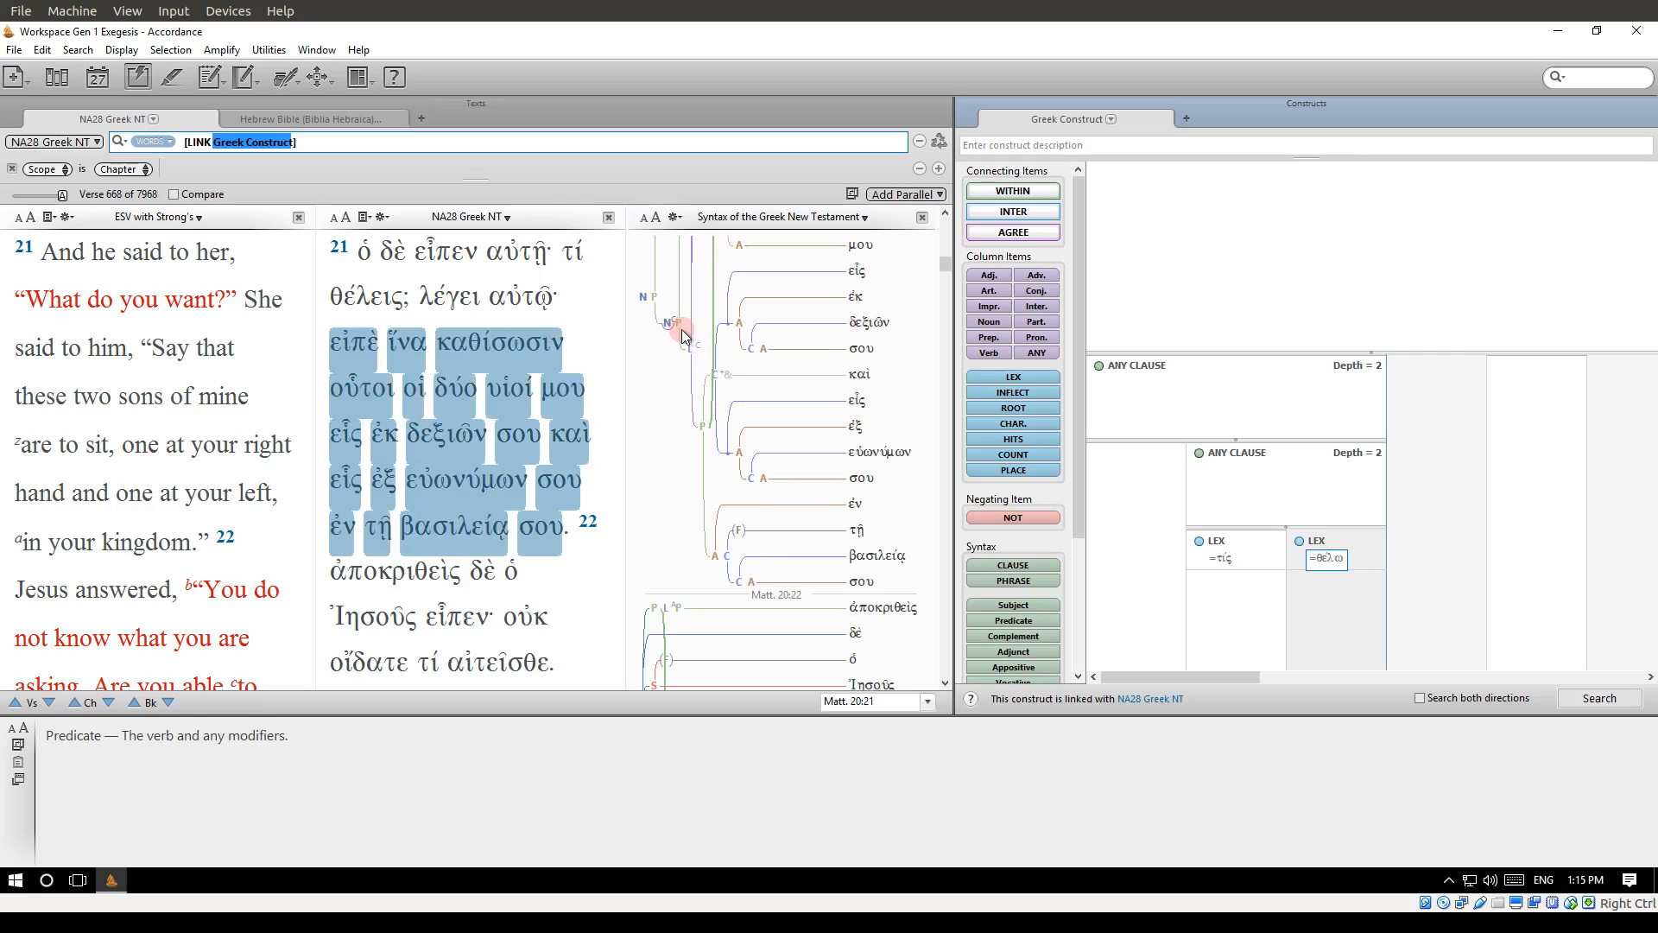
pyautogui.moveTo(646, 304)
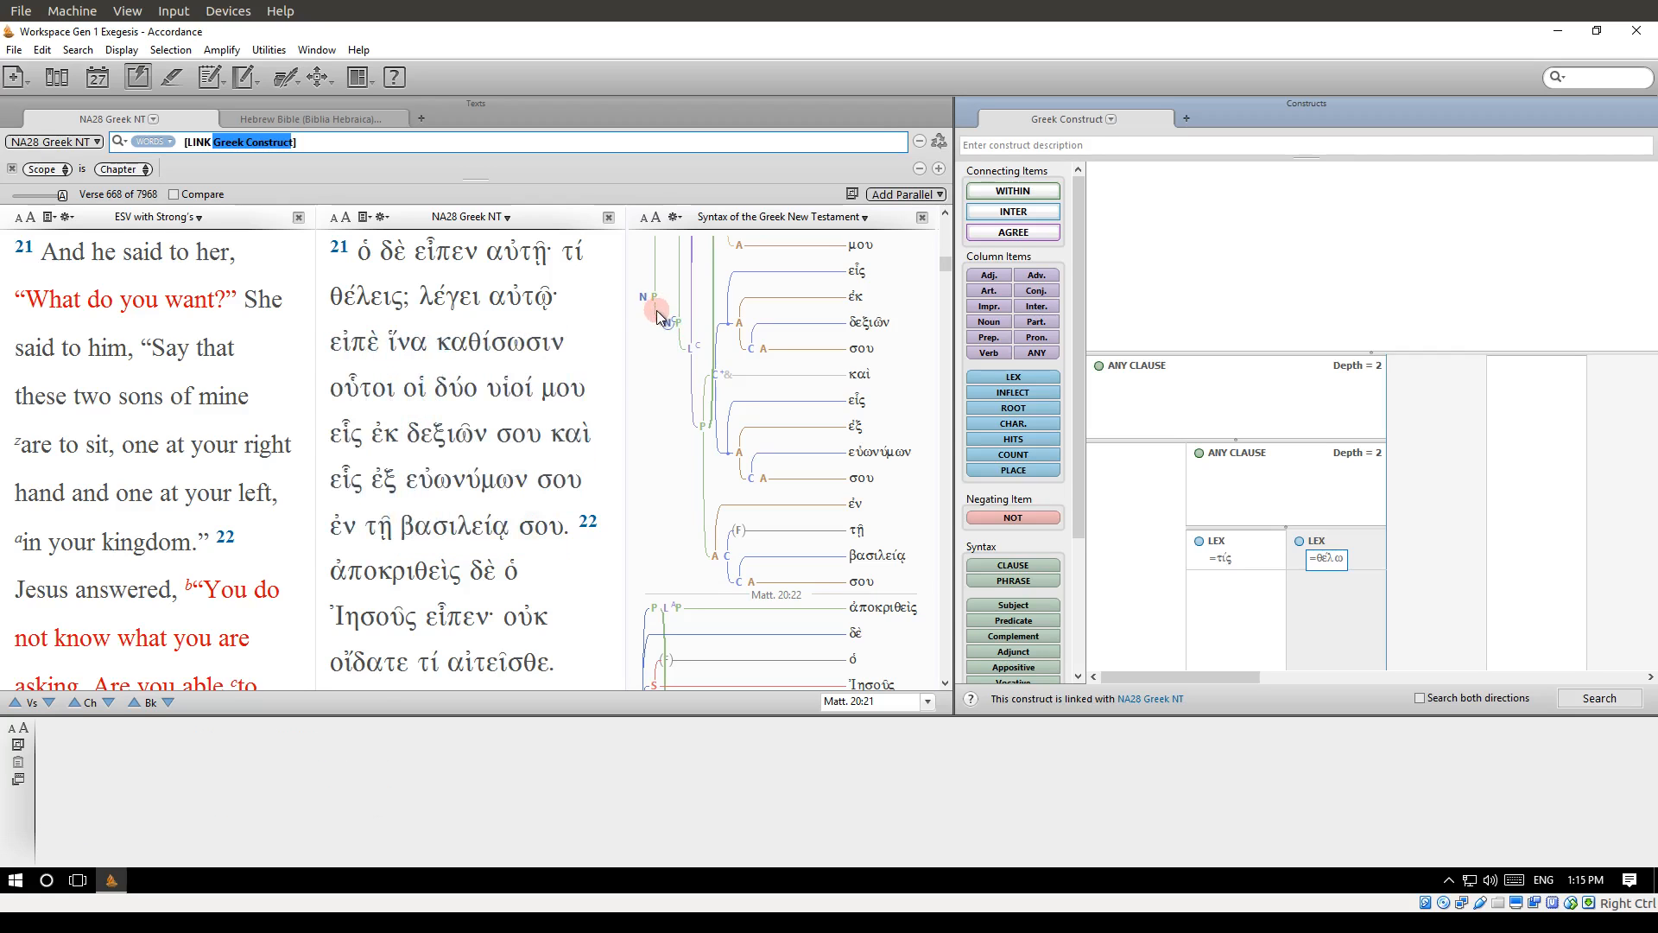
pyautogui.scroll(-3, 696, 528)
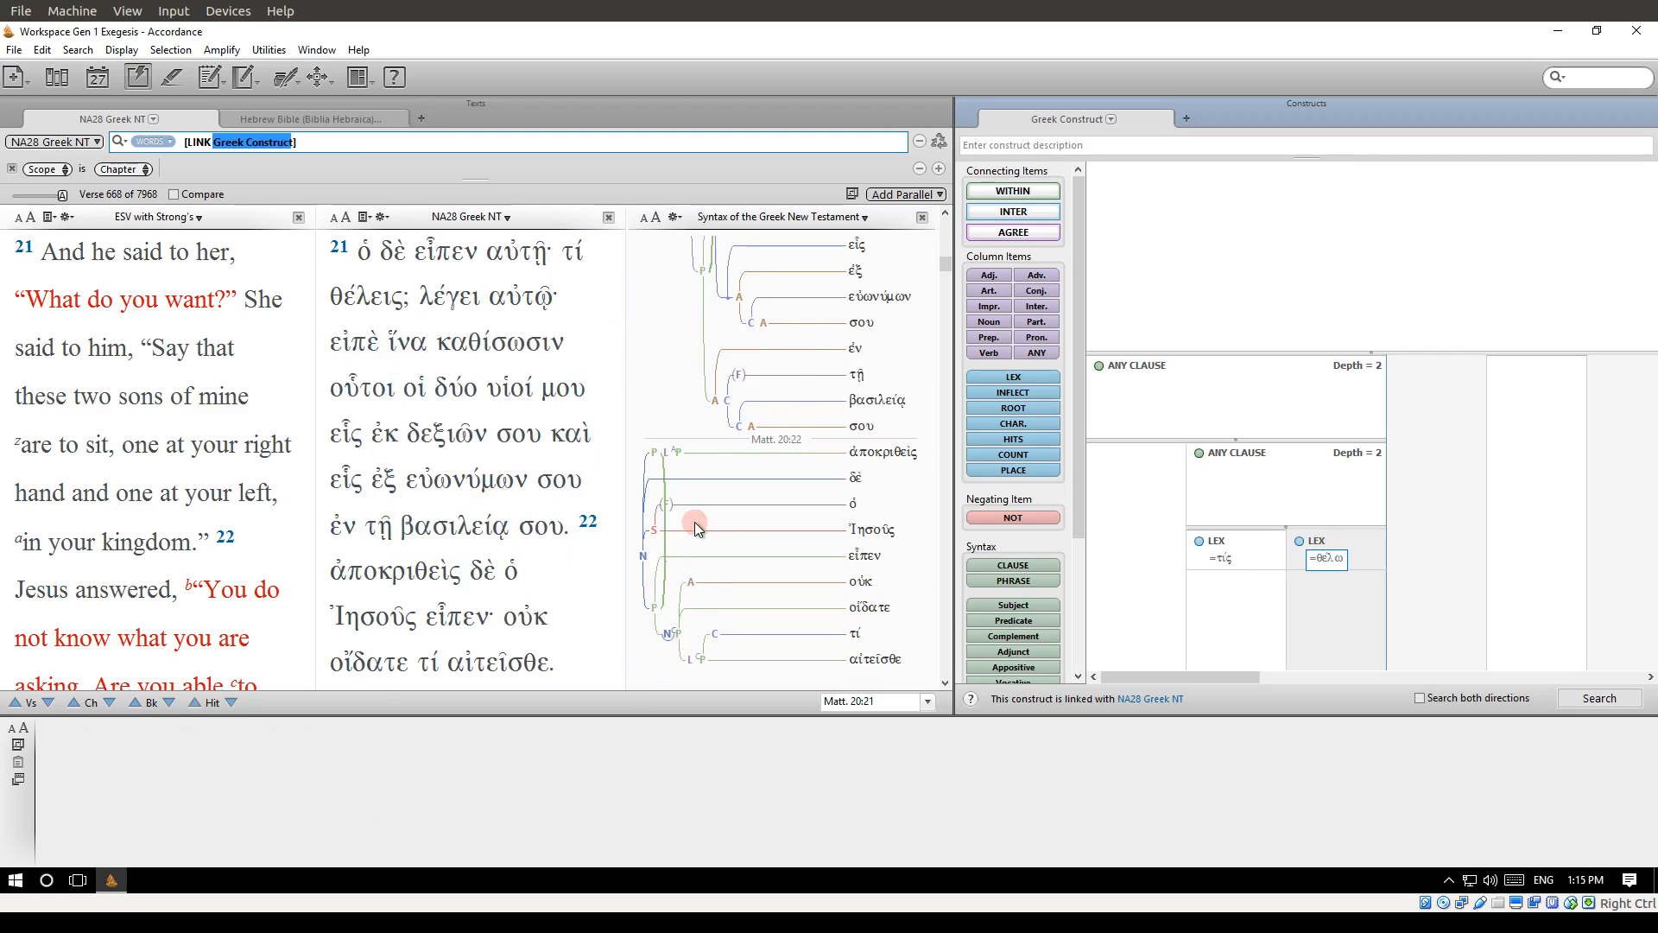
pyautogui.scroll(-5, 693, 524)
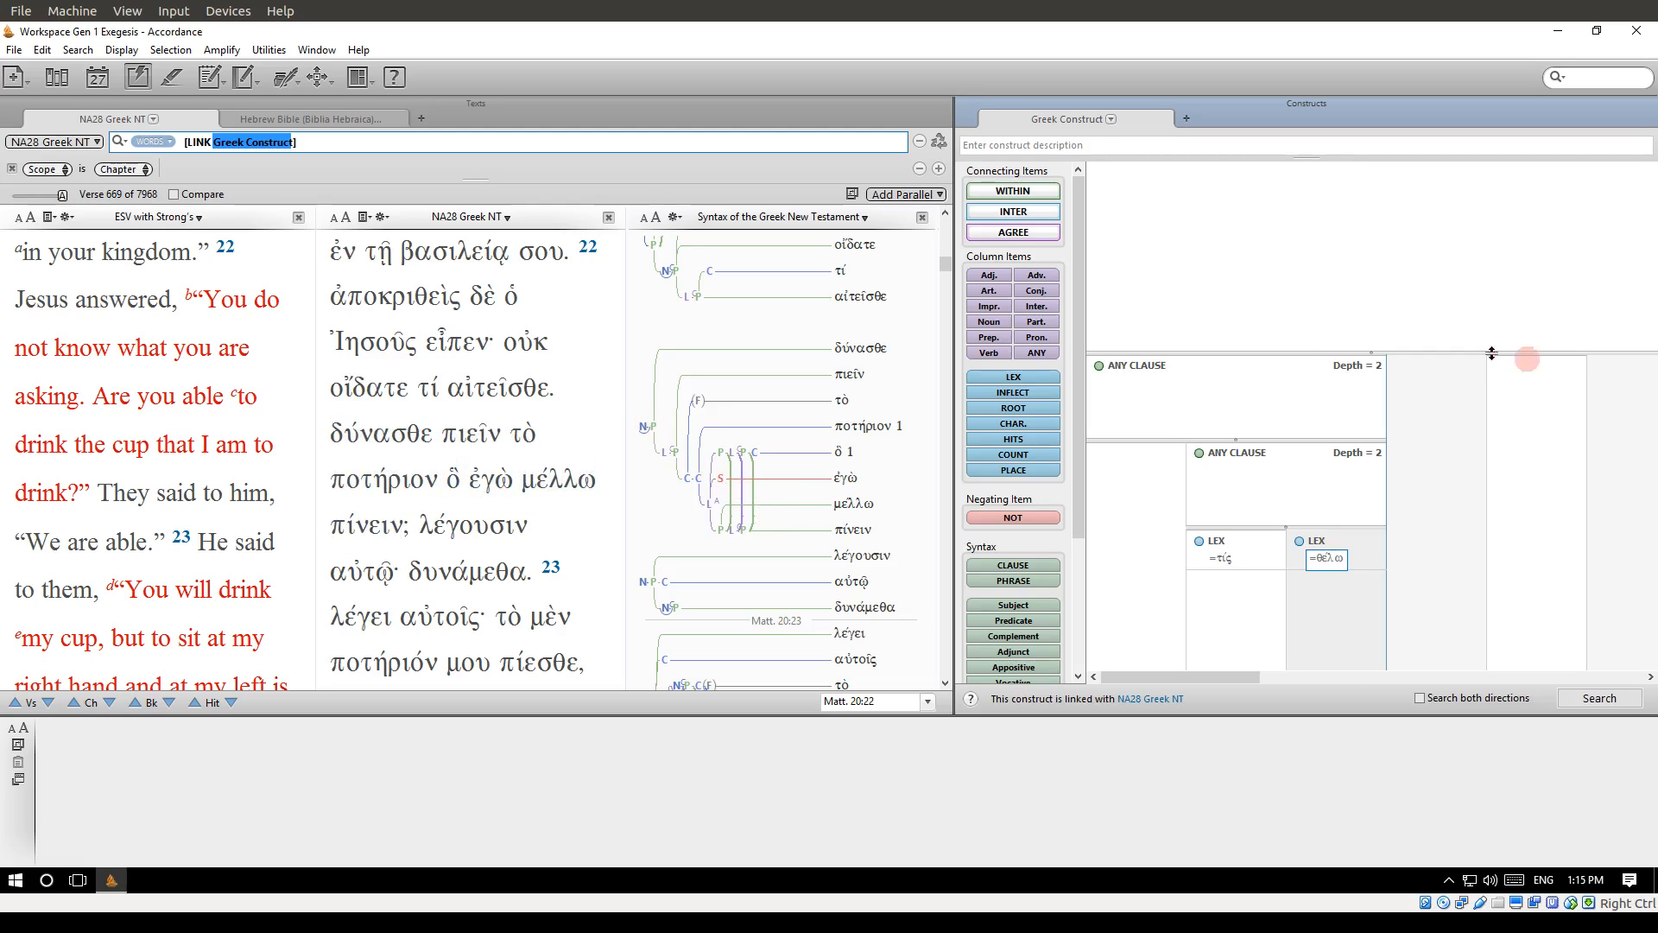
# Set the outer clause's maximum search depth to 9
pyautogui.click(1351, 370)
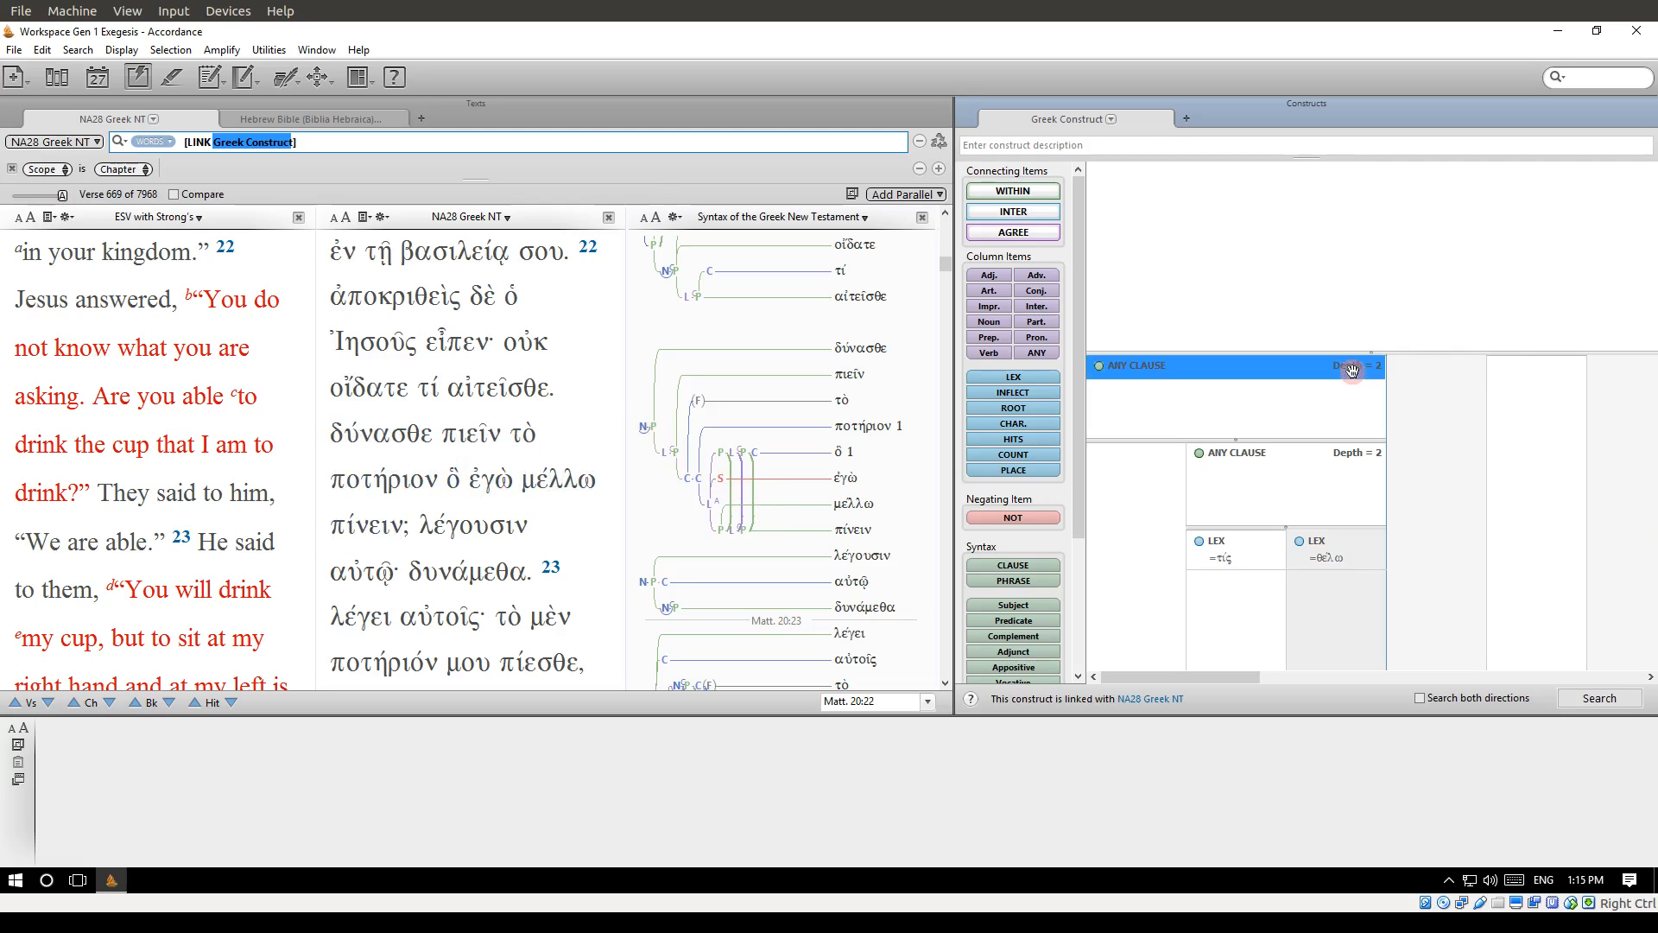
pyautogui.click(1353, 368)
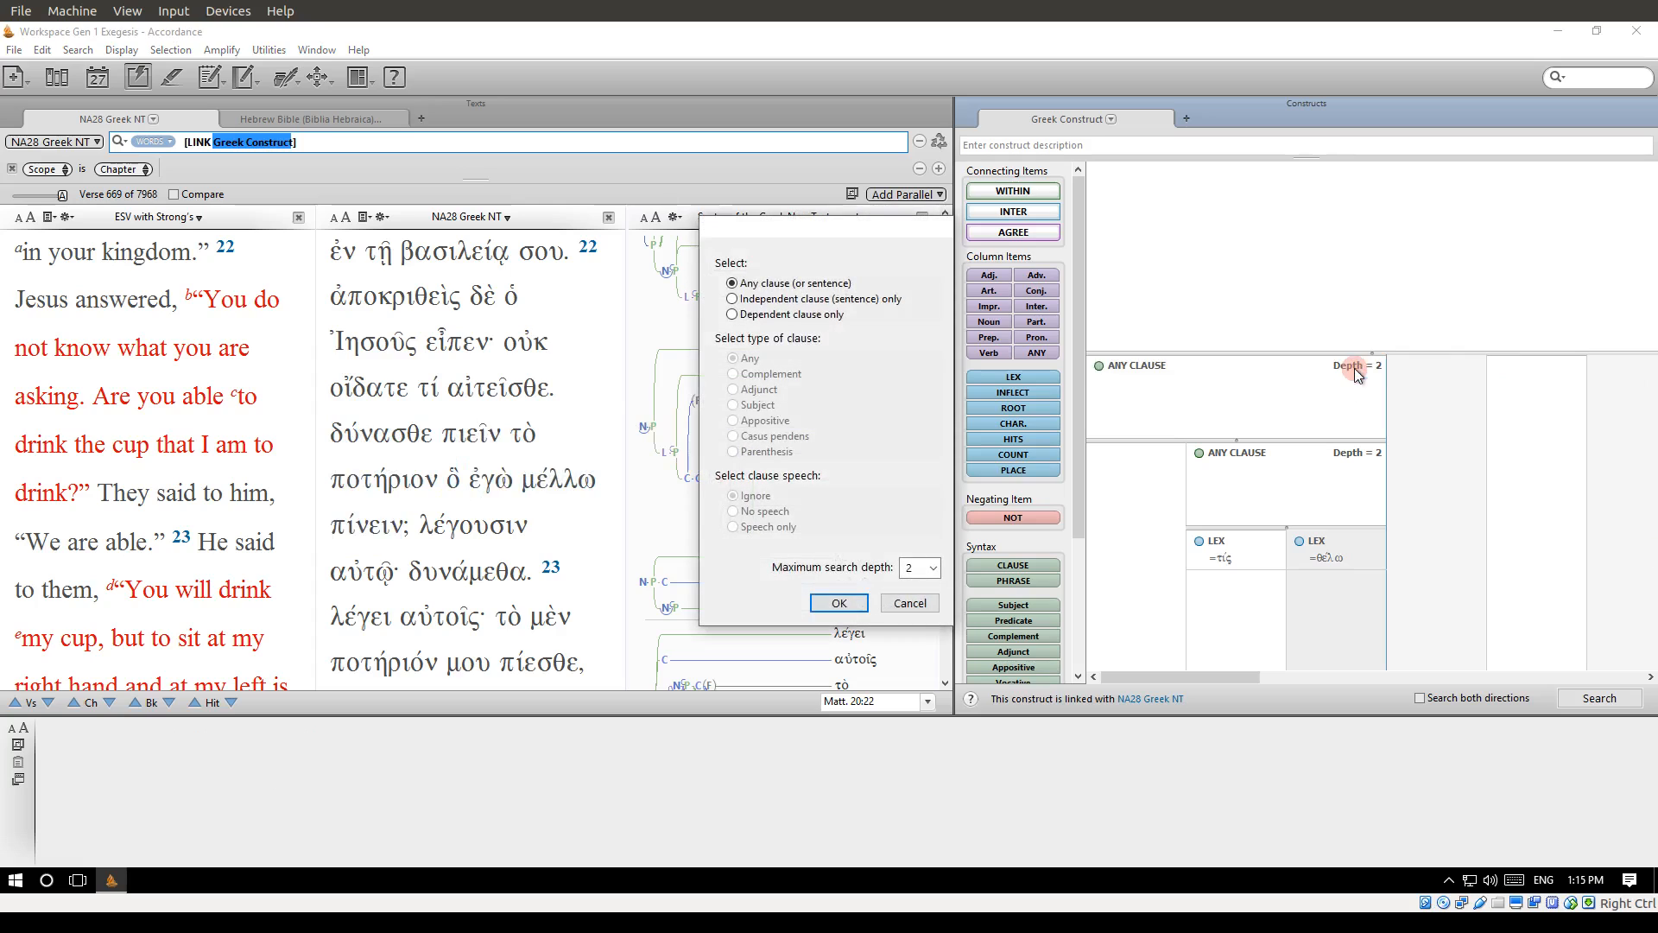
pyautogui.click(933, 567)
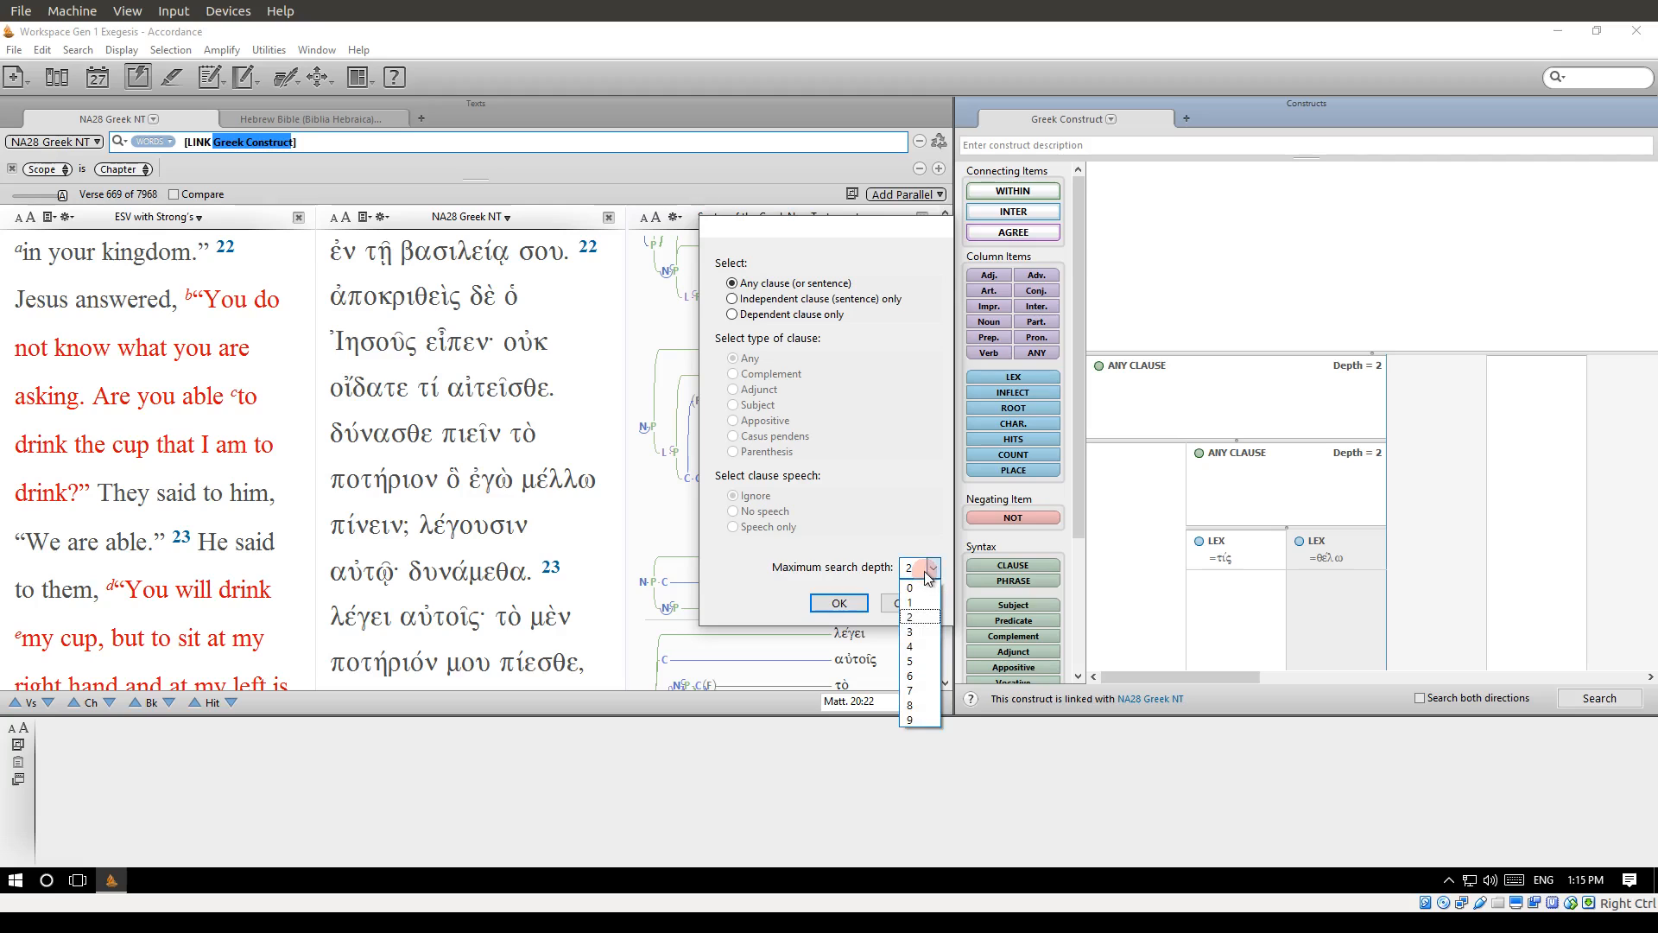
pyautogui.click(911, 719)
pyautogui.click(835, 604)
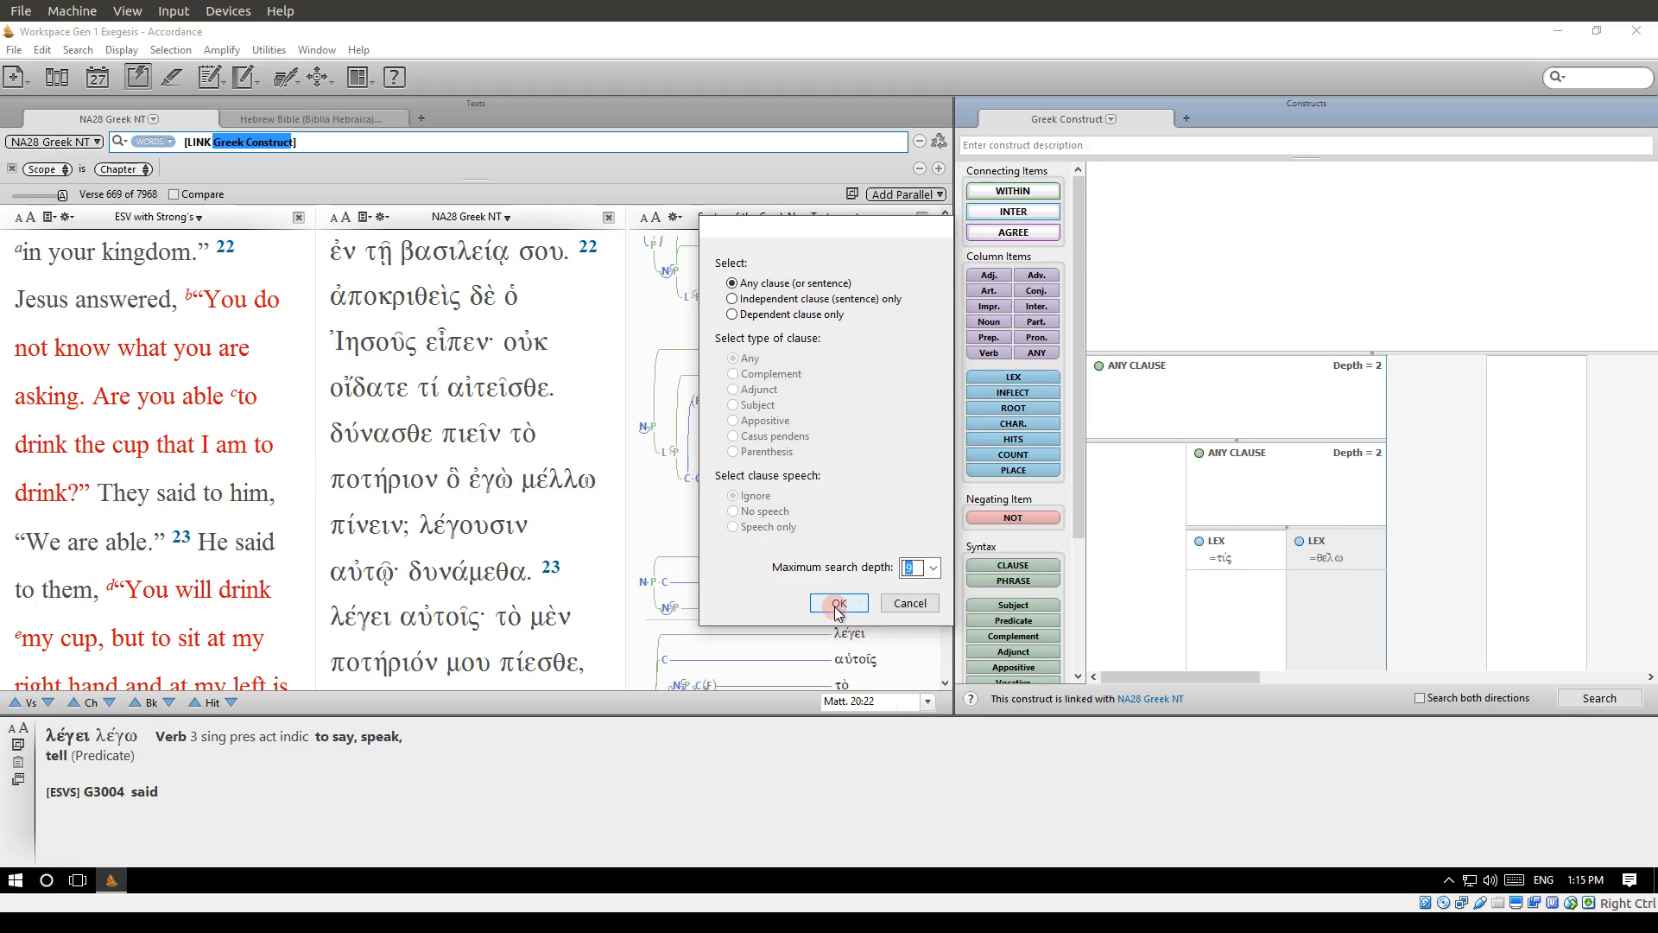
# Set the inner clause's maximum search depth to 9
pyautogui.click(1371, 450)
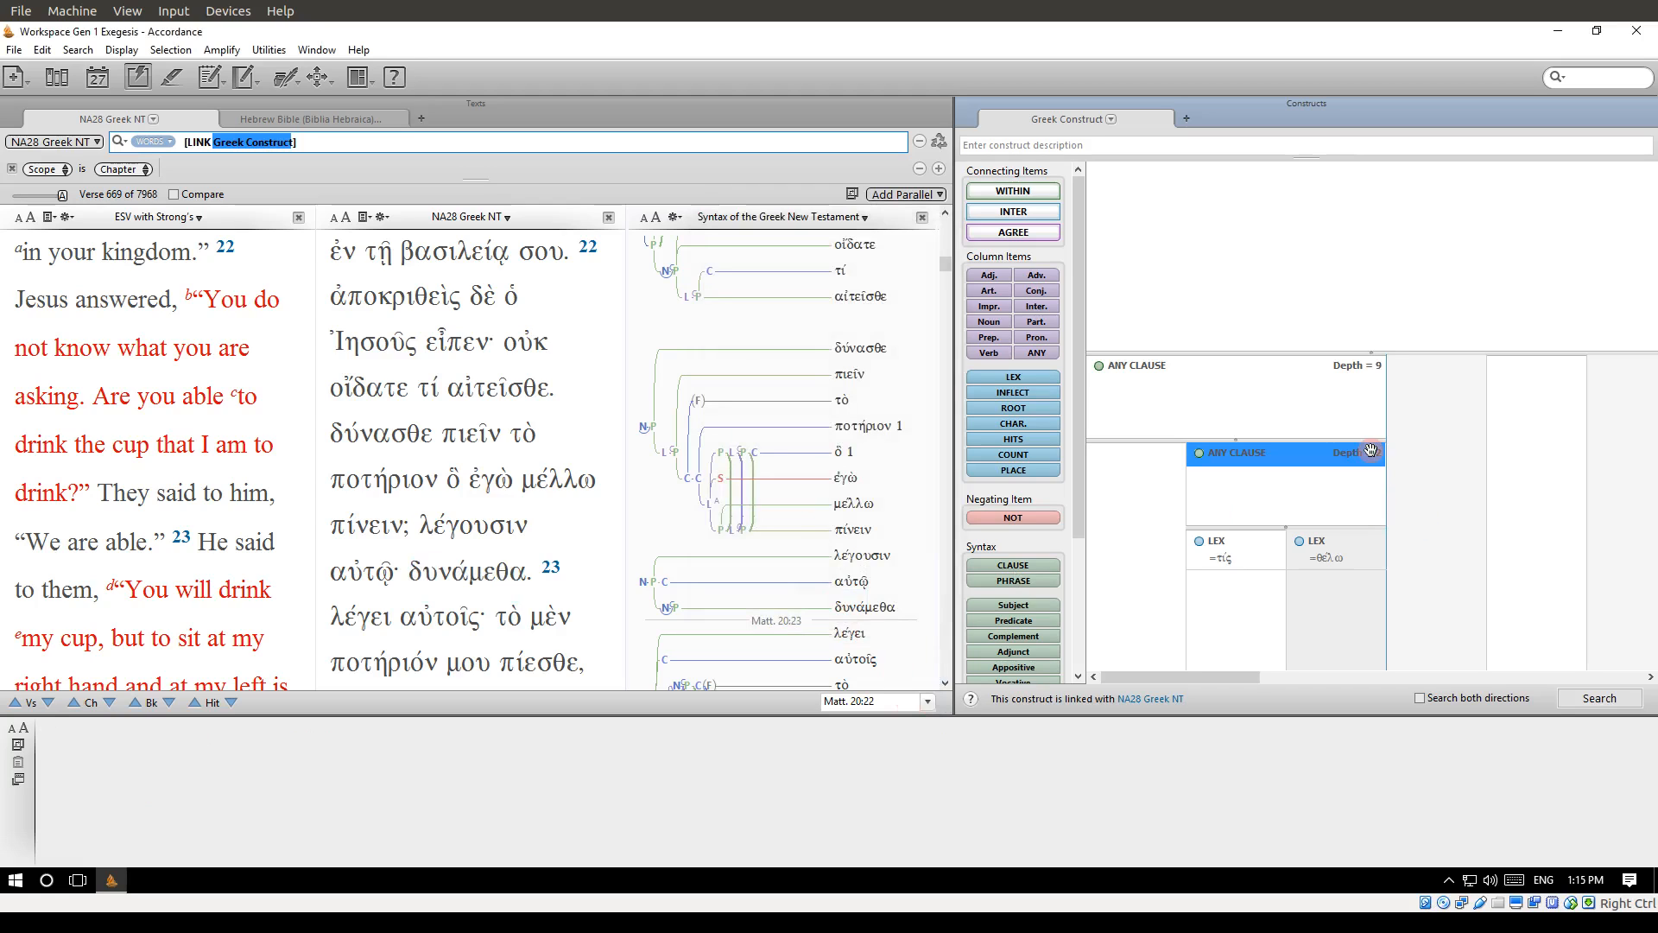
pyautogui.doubleClick(1370, 450)
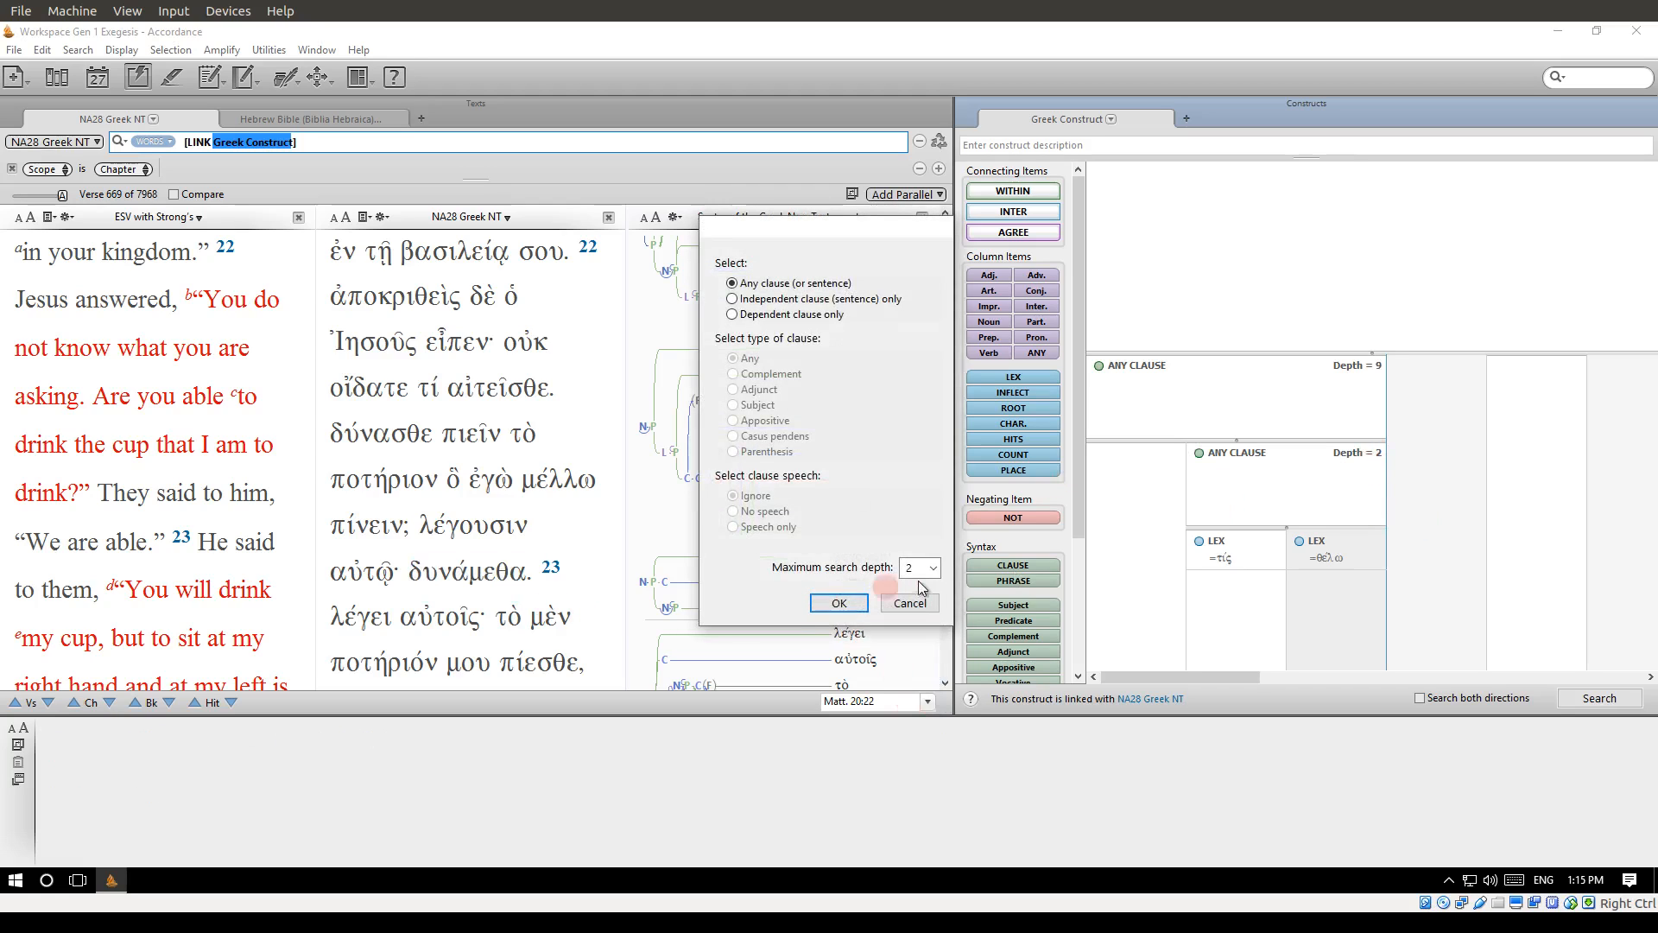
pyautogui.click(929, 568)
pyautogui.click(915, 720)
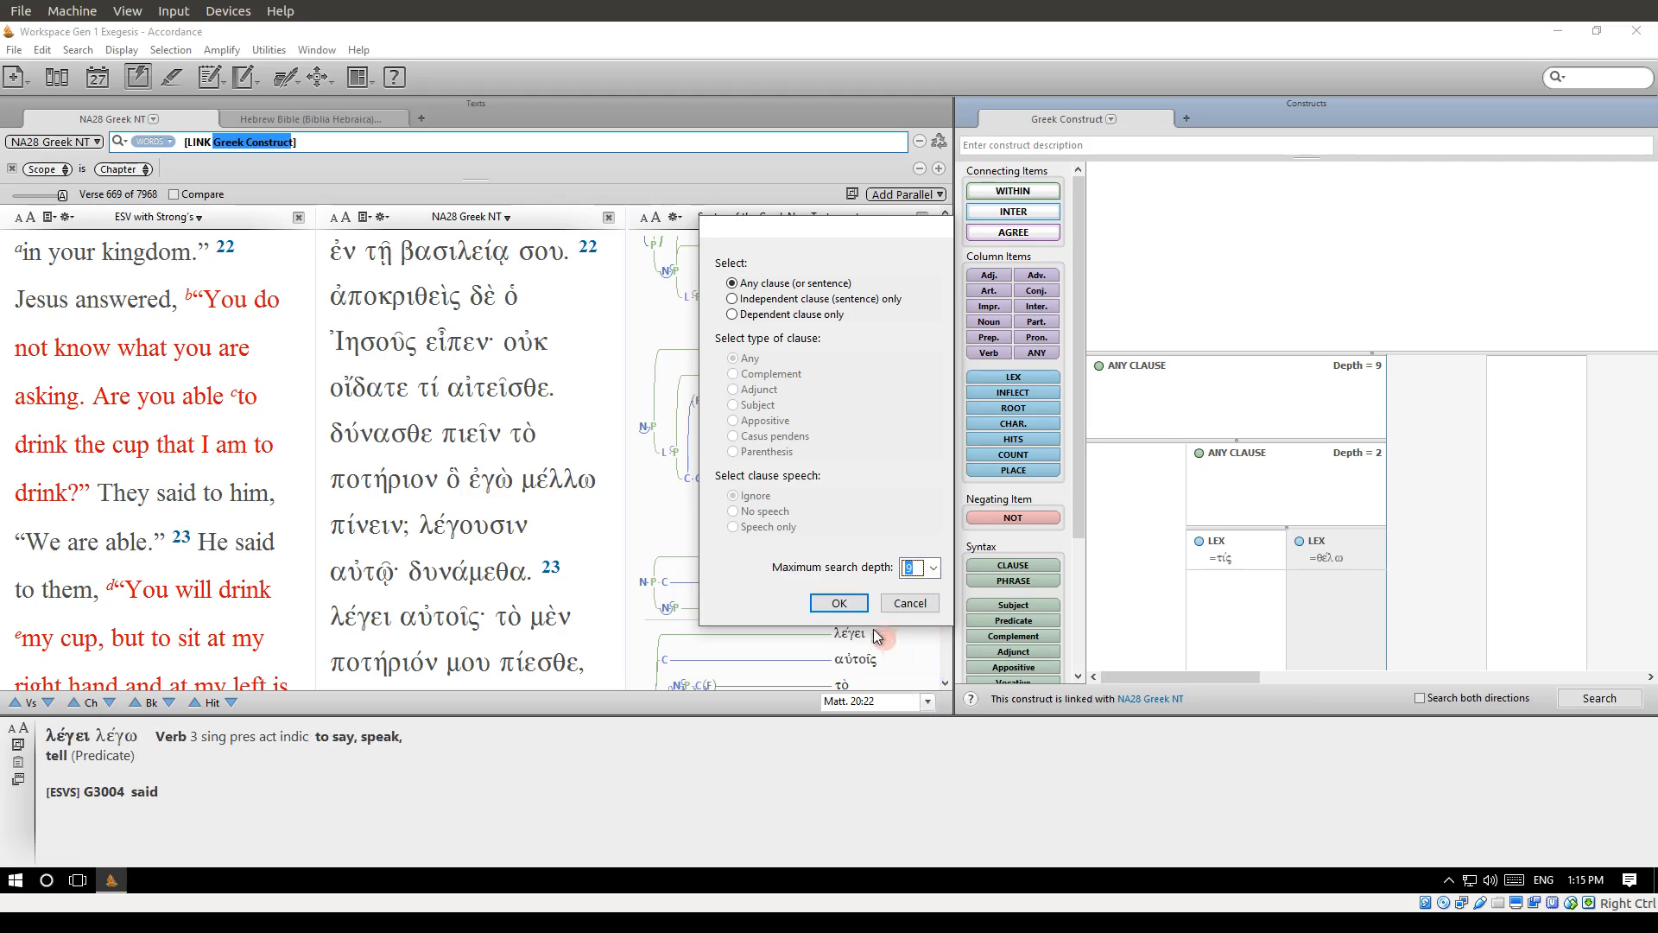
pyautogui.click(839, 603)
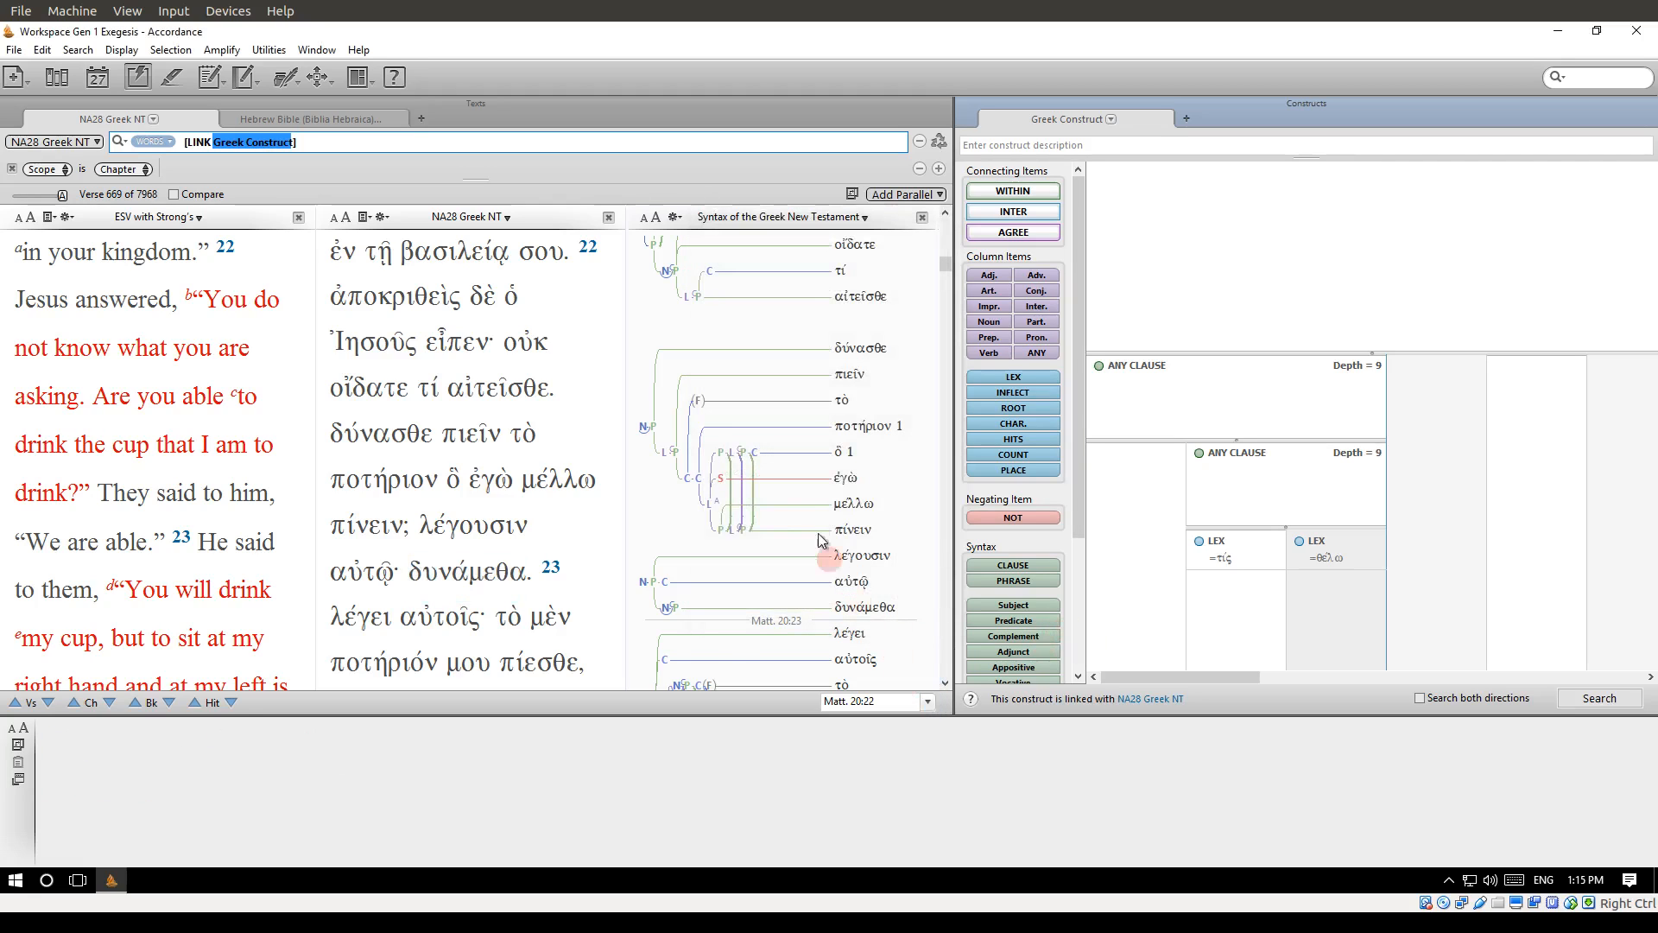
# Review the syntax diagram from Matthew 20:22 back to the start of 20:21 to compare it with the construct
pyautogui.scroll(2, 819, 540)
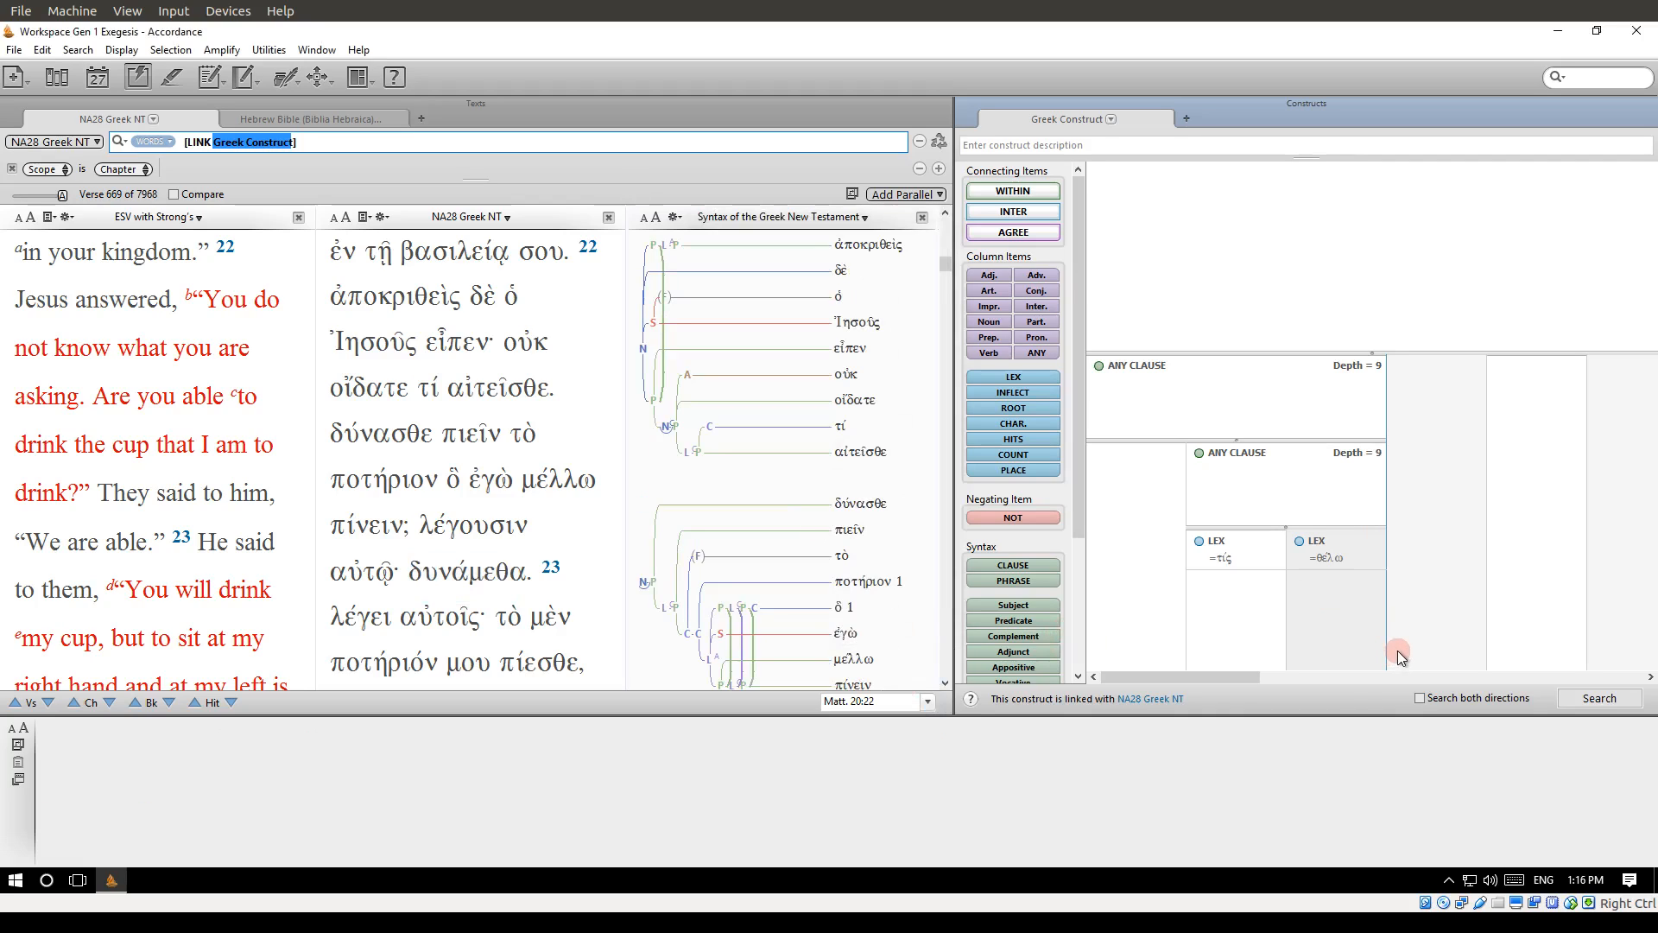
pyautogui.scroll(2, 800, 522)
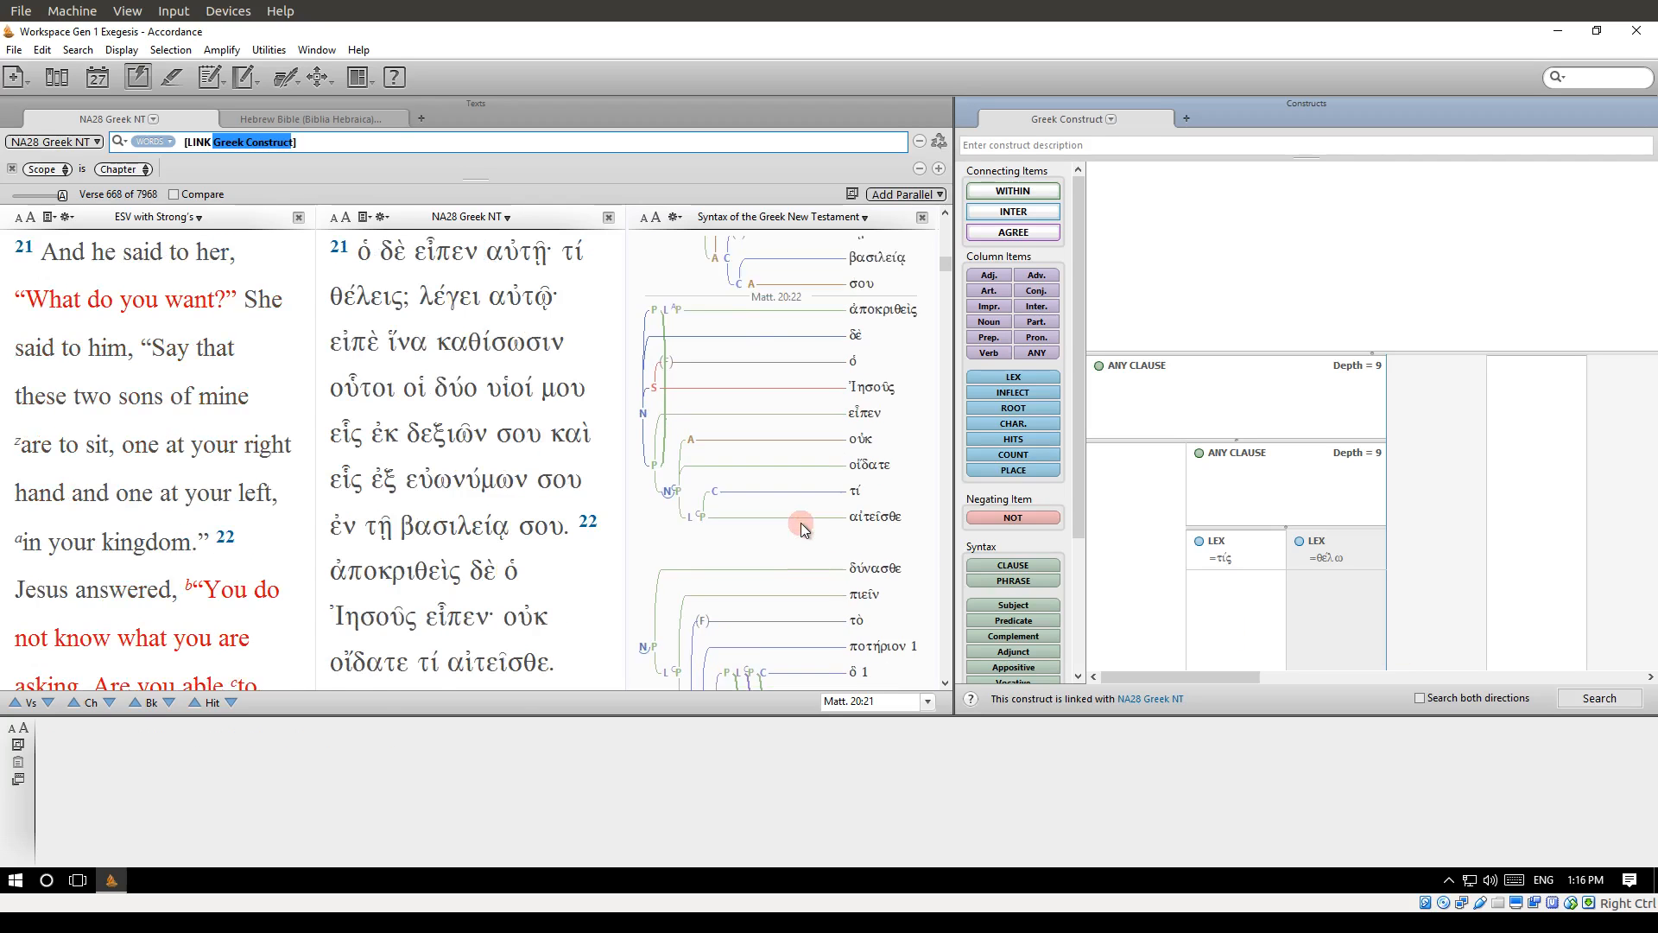
pyautogui.scroll(3, 801, 522)
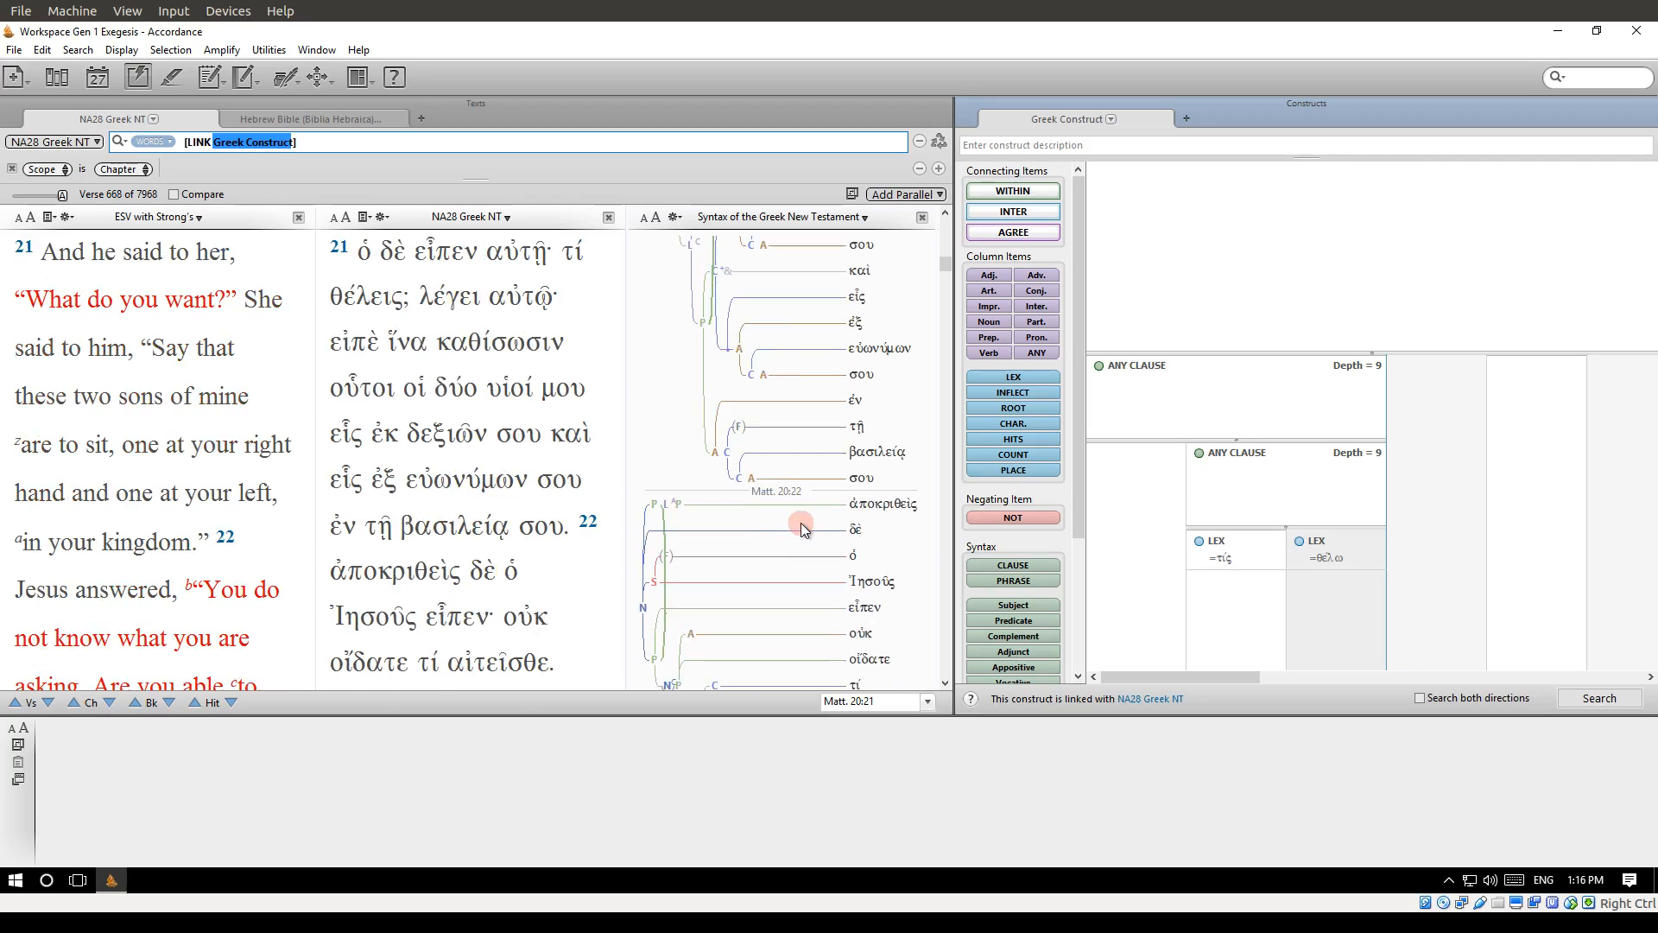
pyautogui.scroll(1, 800, 527)
pyautogui.scroll(3, 800, 527)
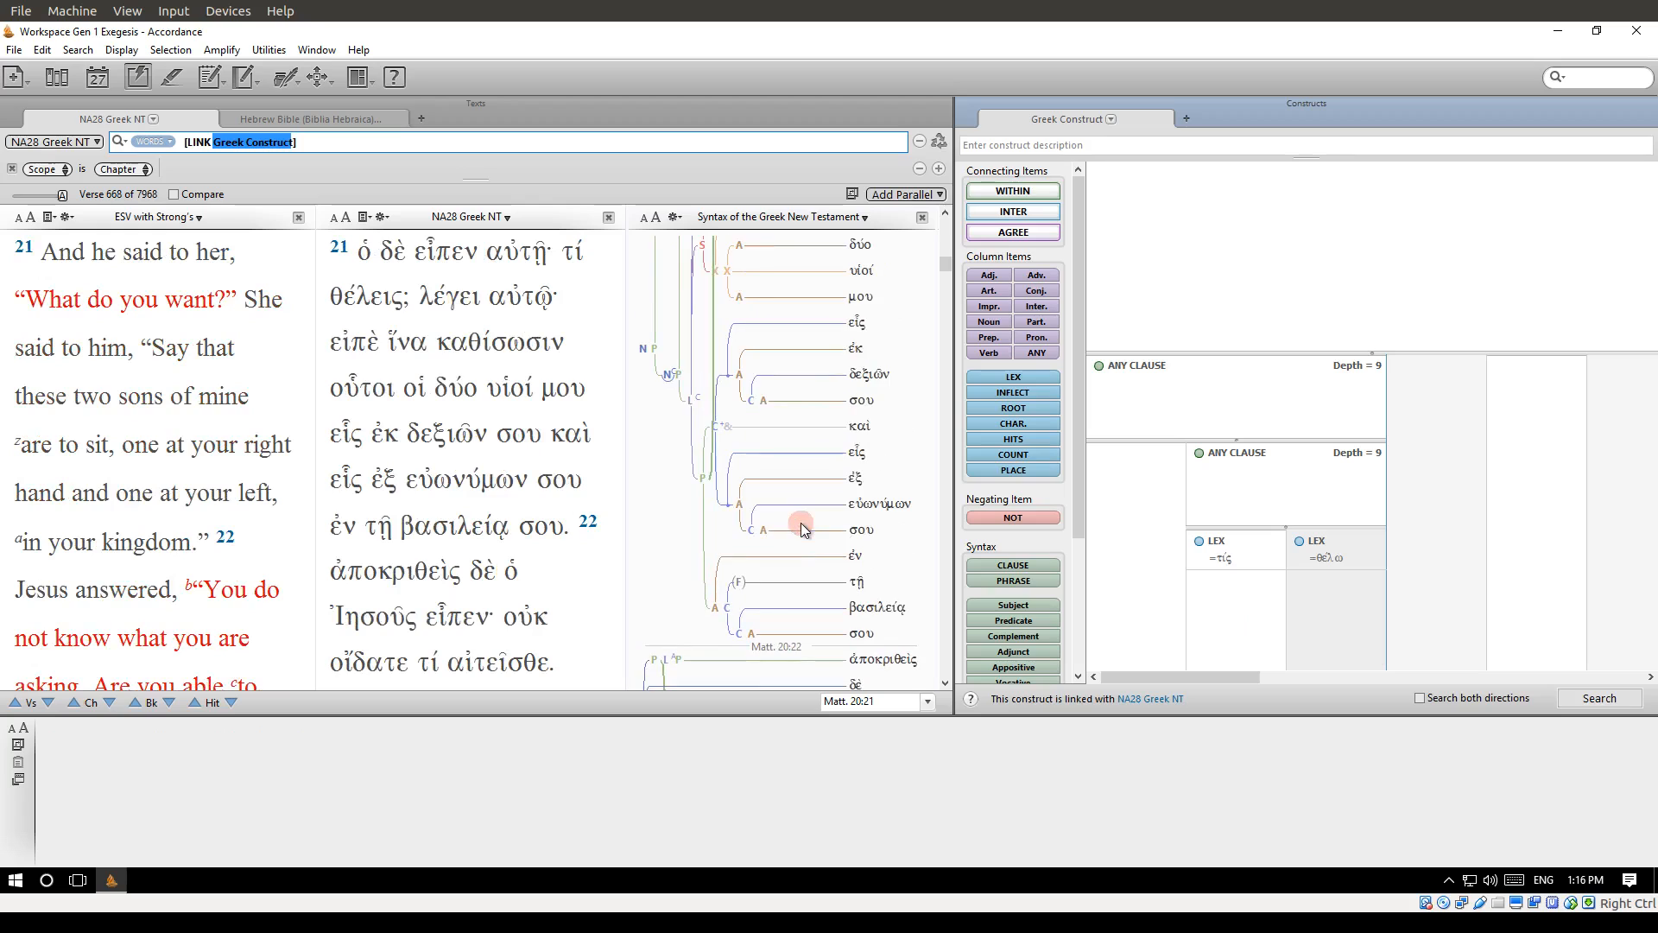
pyautogui.scroll(1, 800, 526)
pyautogui.scroll(3, 800, 526)
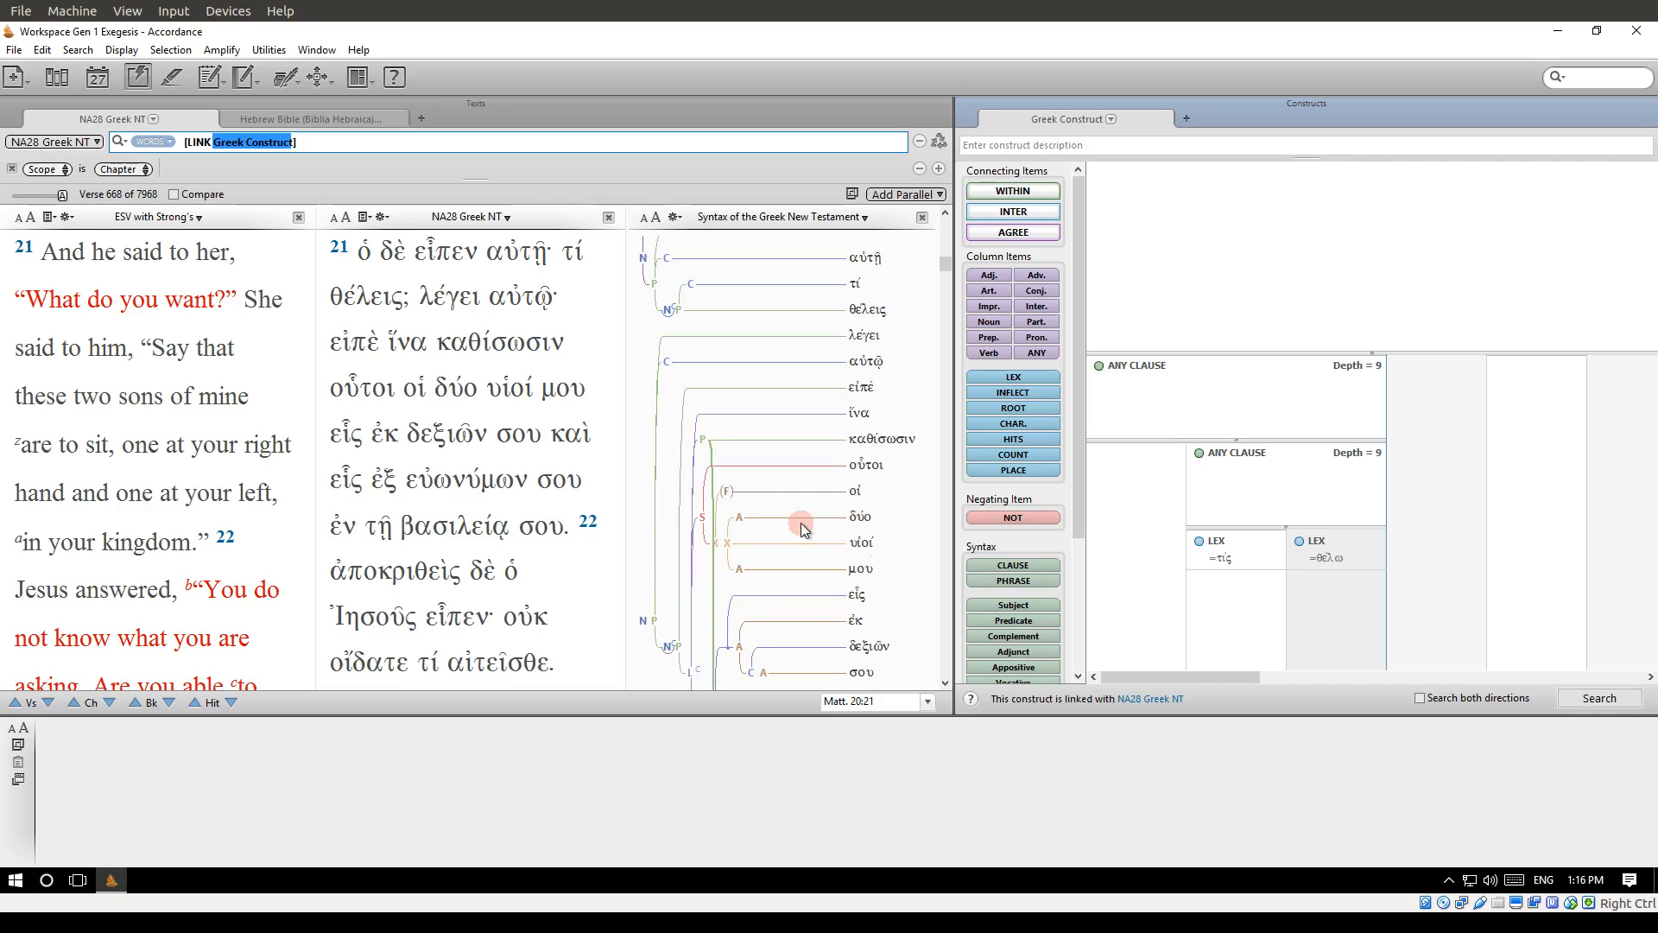
pyautogui.scroll(2, 801, 527)
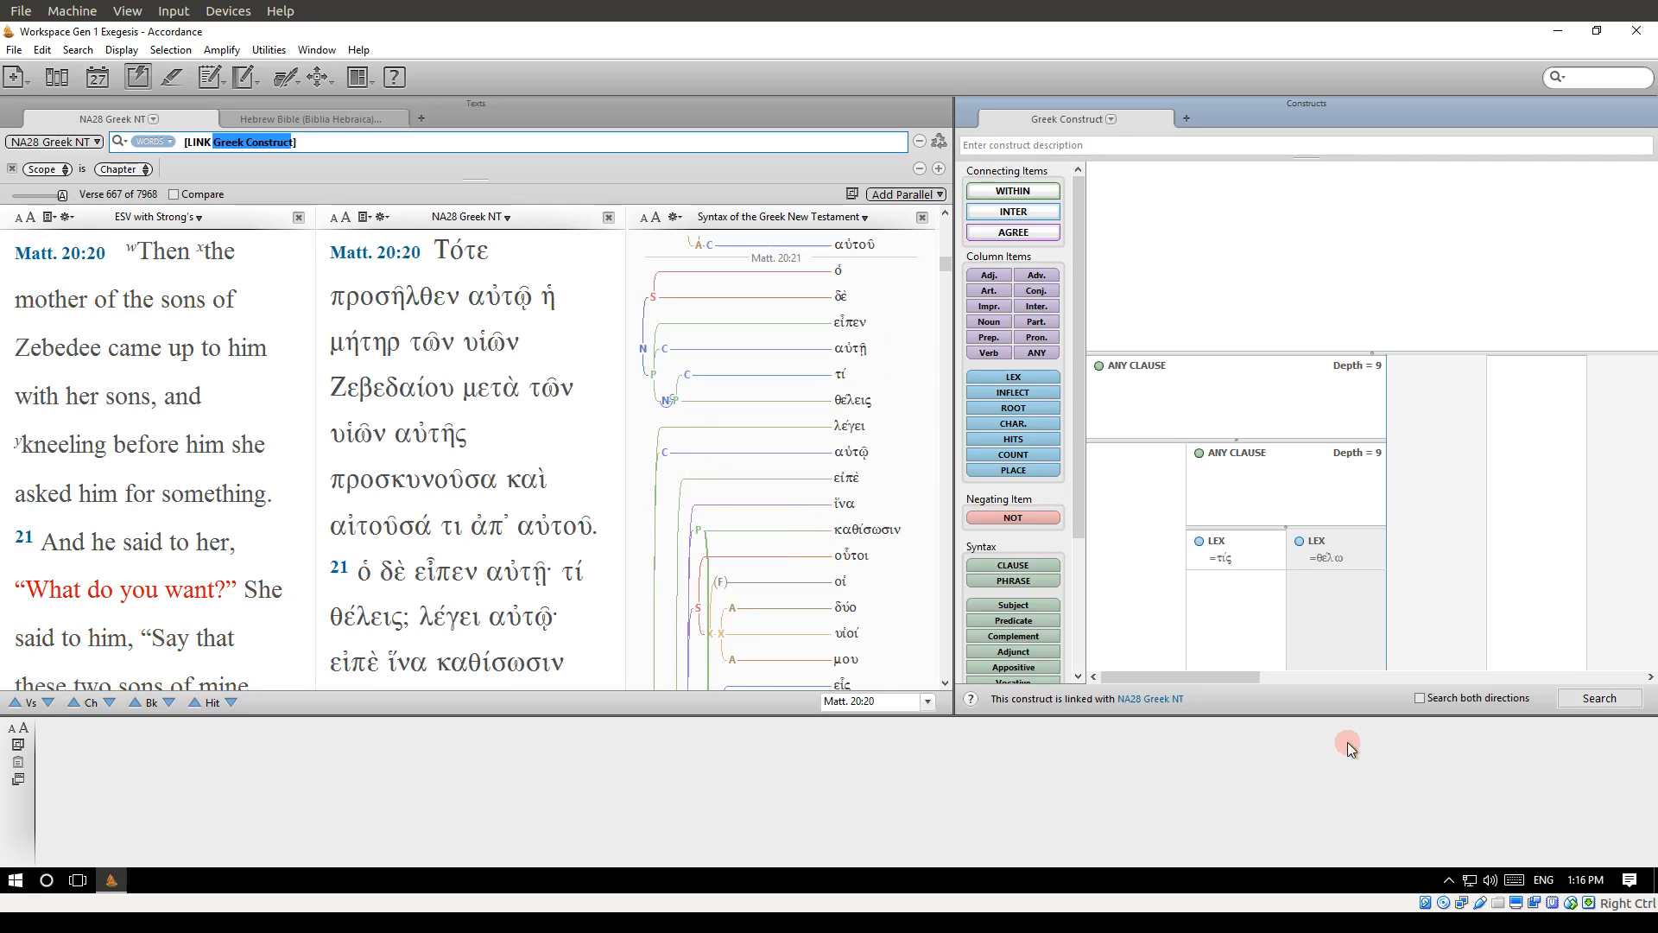
# Try to run the construct search on the NA28 Greek NT
pyautogui.click(1602, 698)
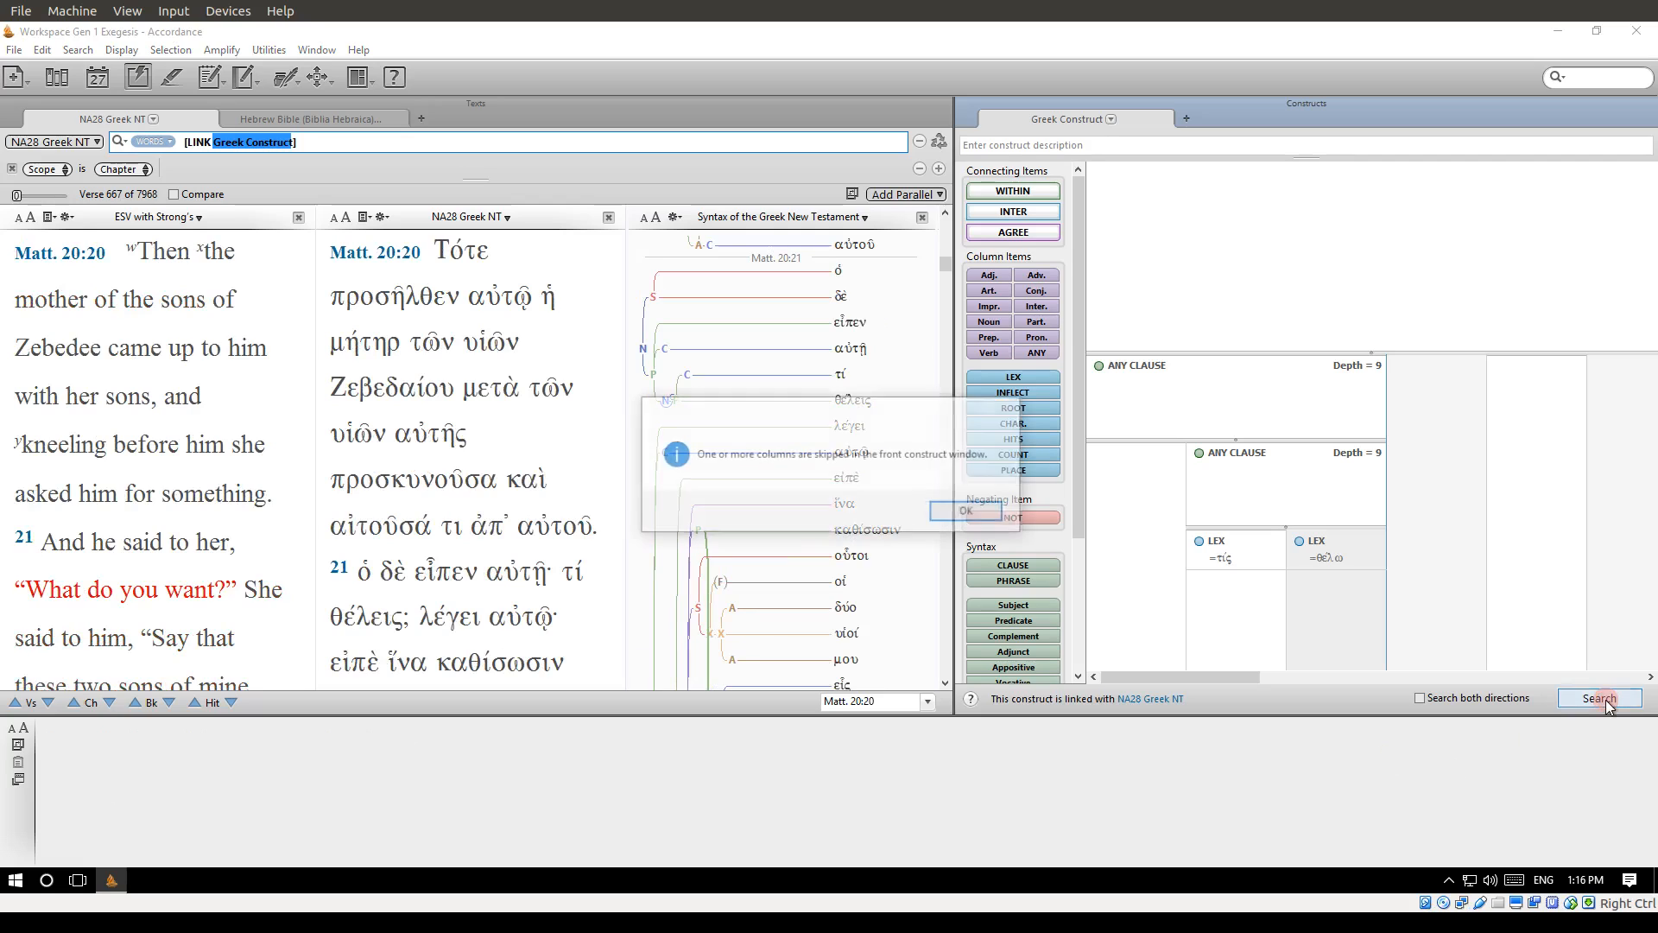
pyautogui.click(973, 513)
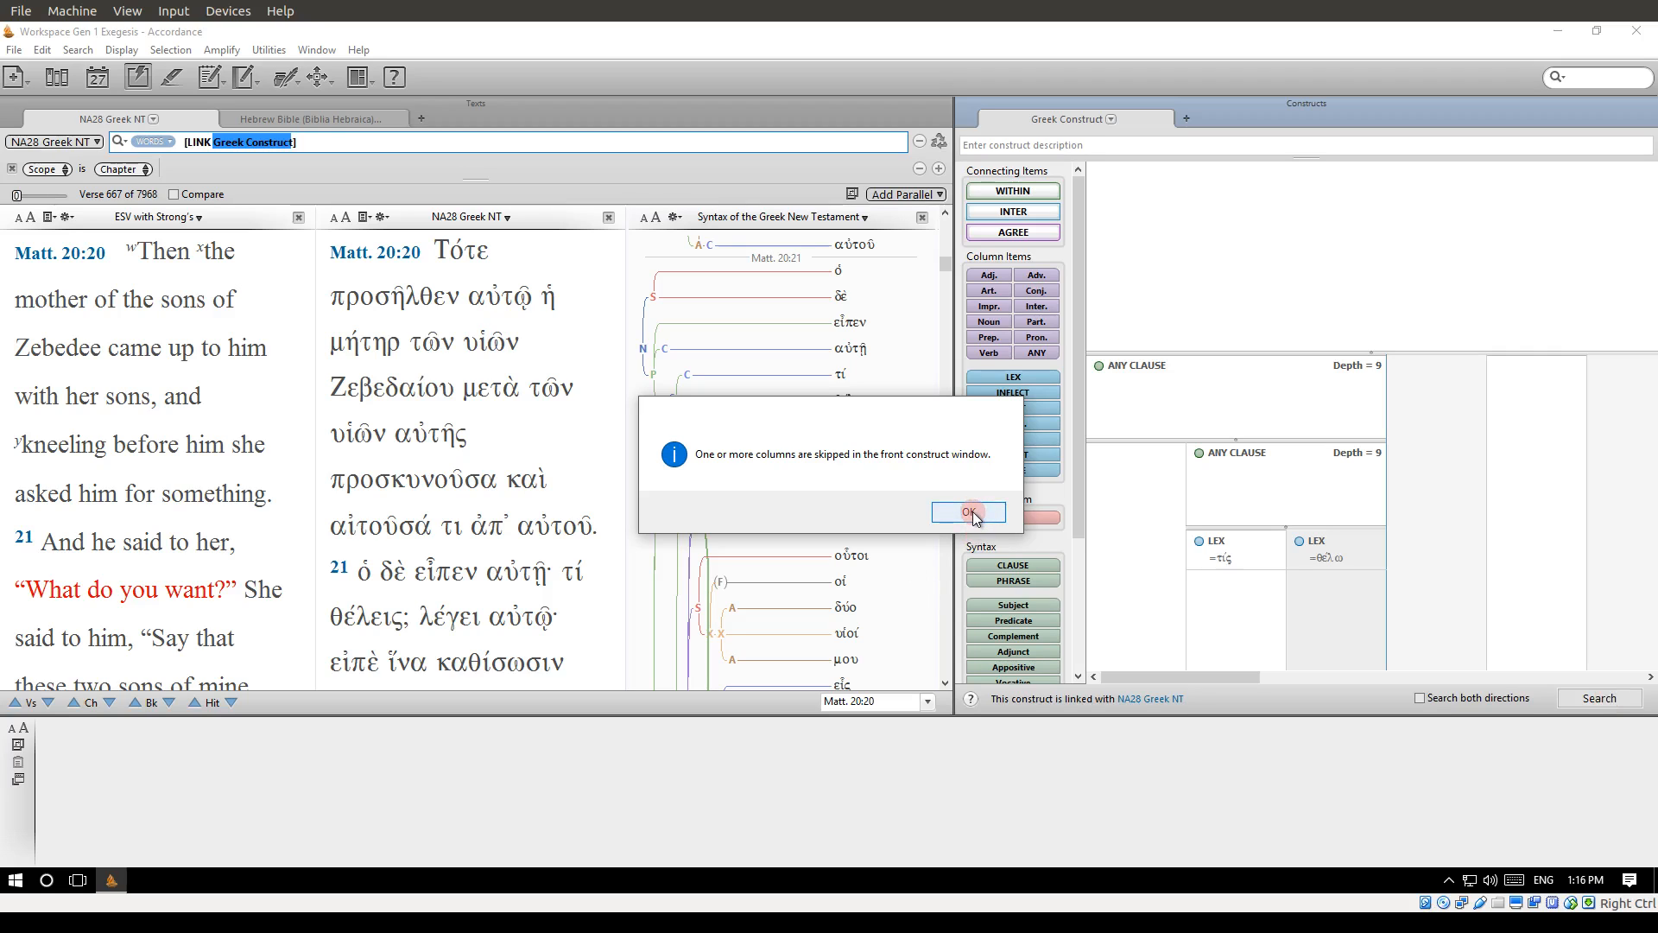
pyautogui.click(971, 512)
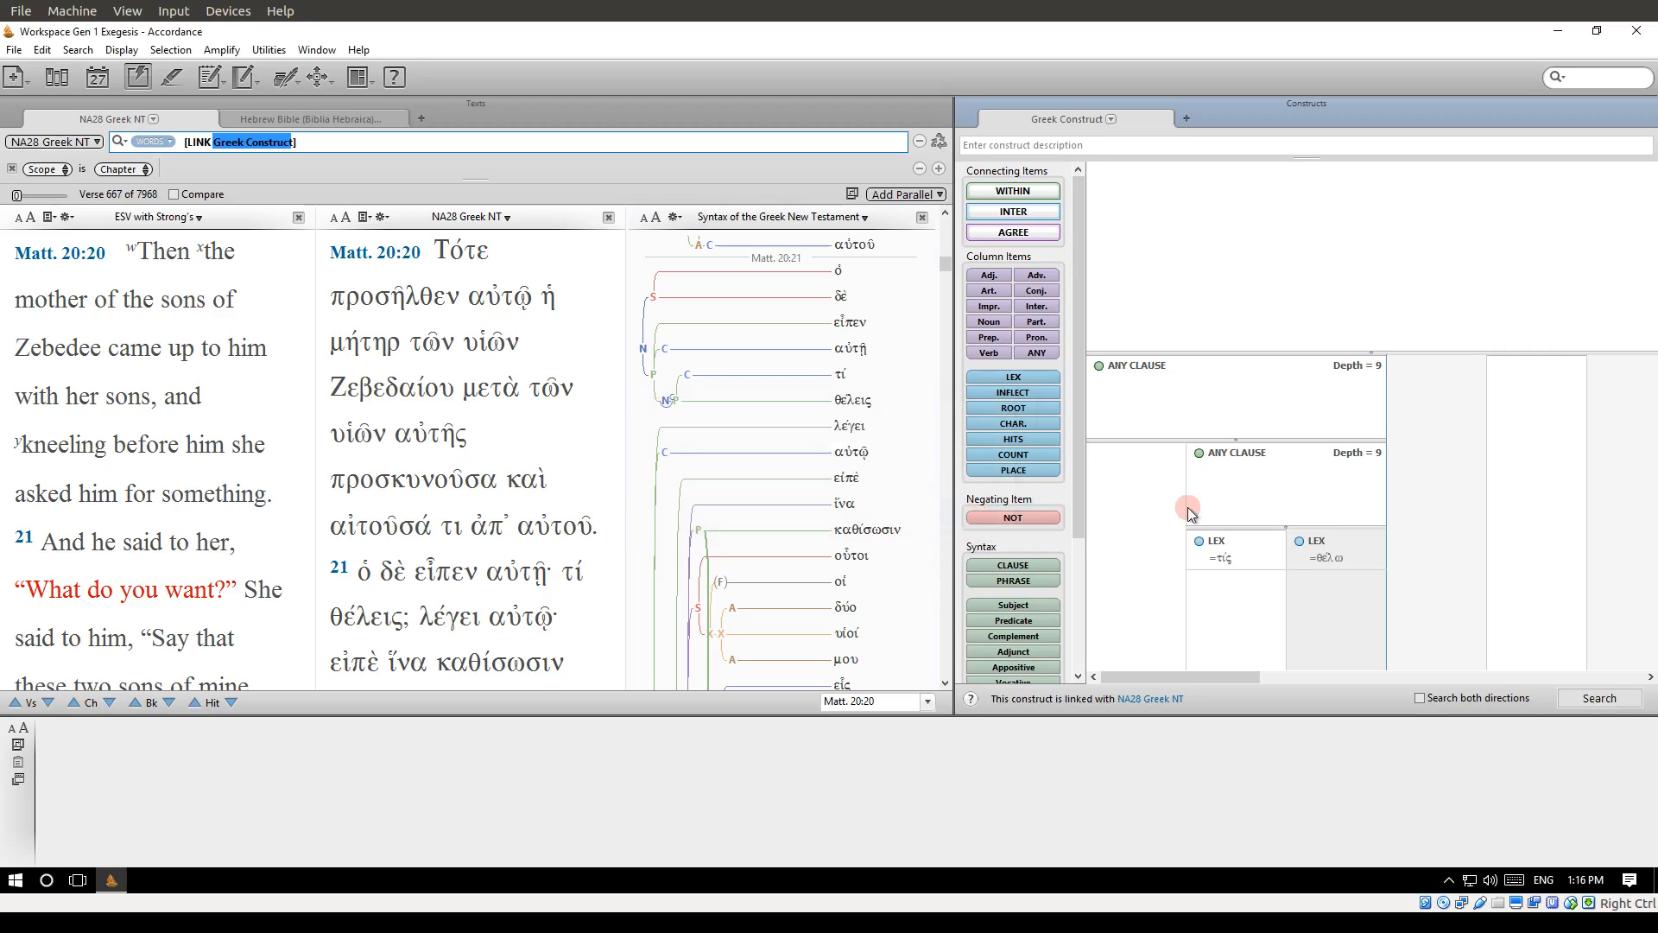
# Shift the inner clause with its two lexical items to the outer clause's first column and run the construct search
pyautogui.moveTo(1207, 451); pyautogui.dragTo(1157, 458)
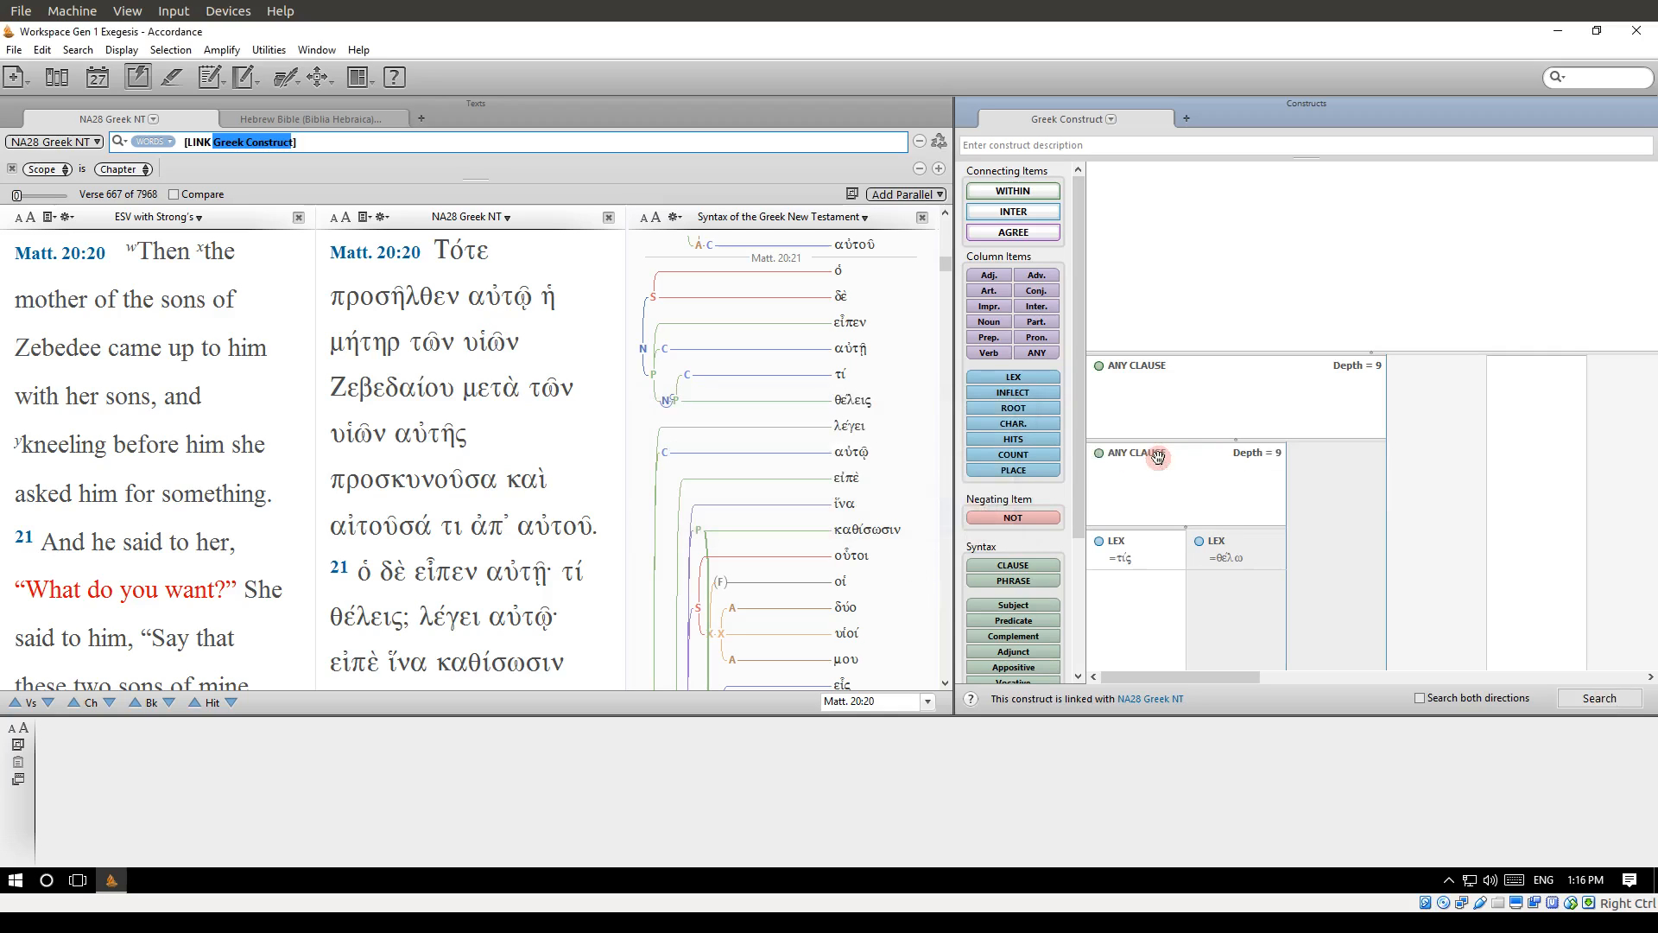
pyautogui.click(1108, 466)
pyautogui.click(1616, 702)
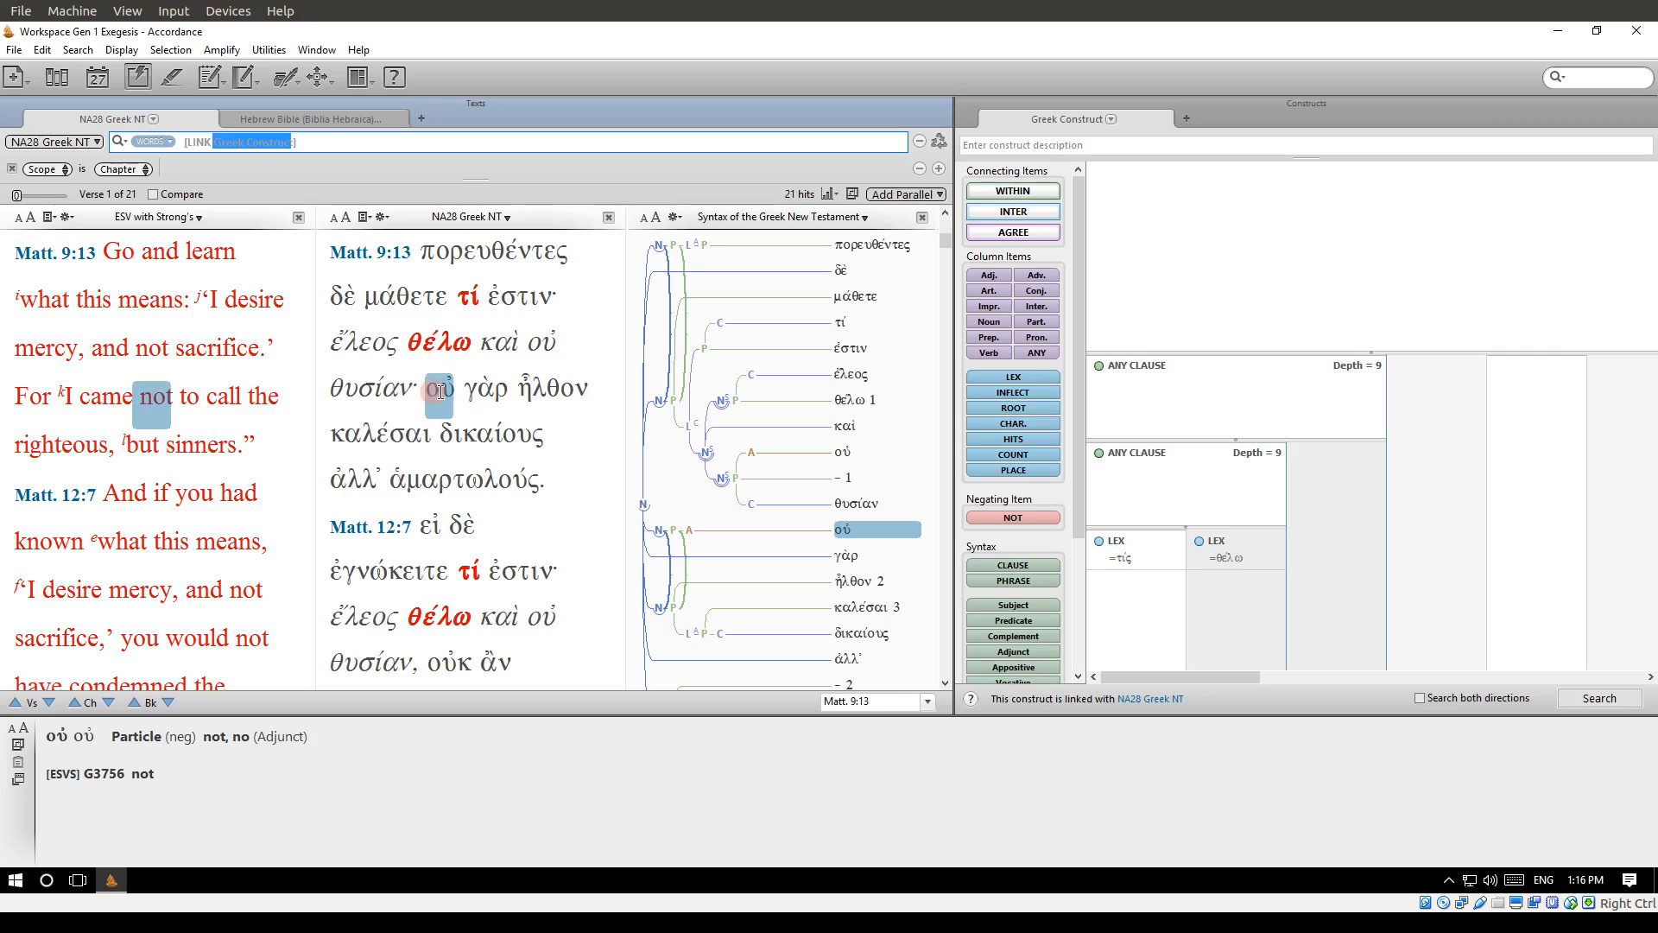
# Look through the highlighted search hits in the NA28 Greek text down to Matthew 20:21
pyautogui.scroll(-3, 474, 477)
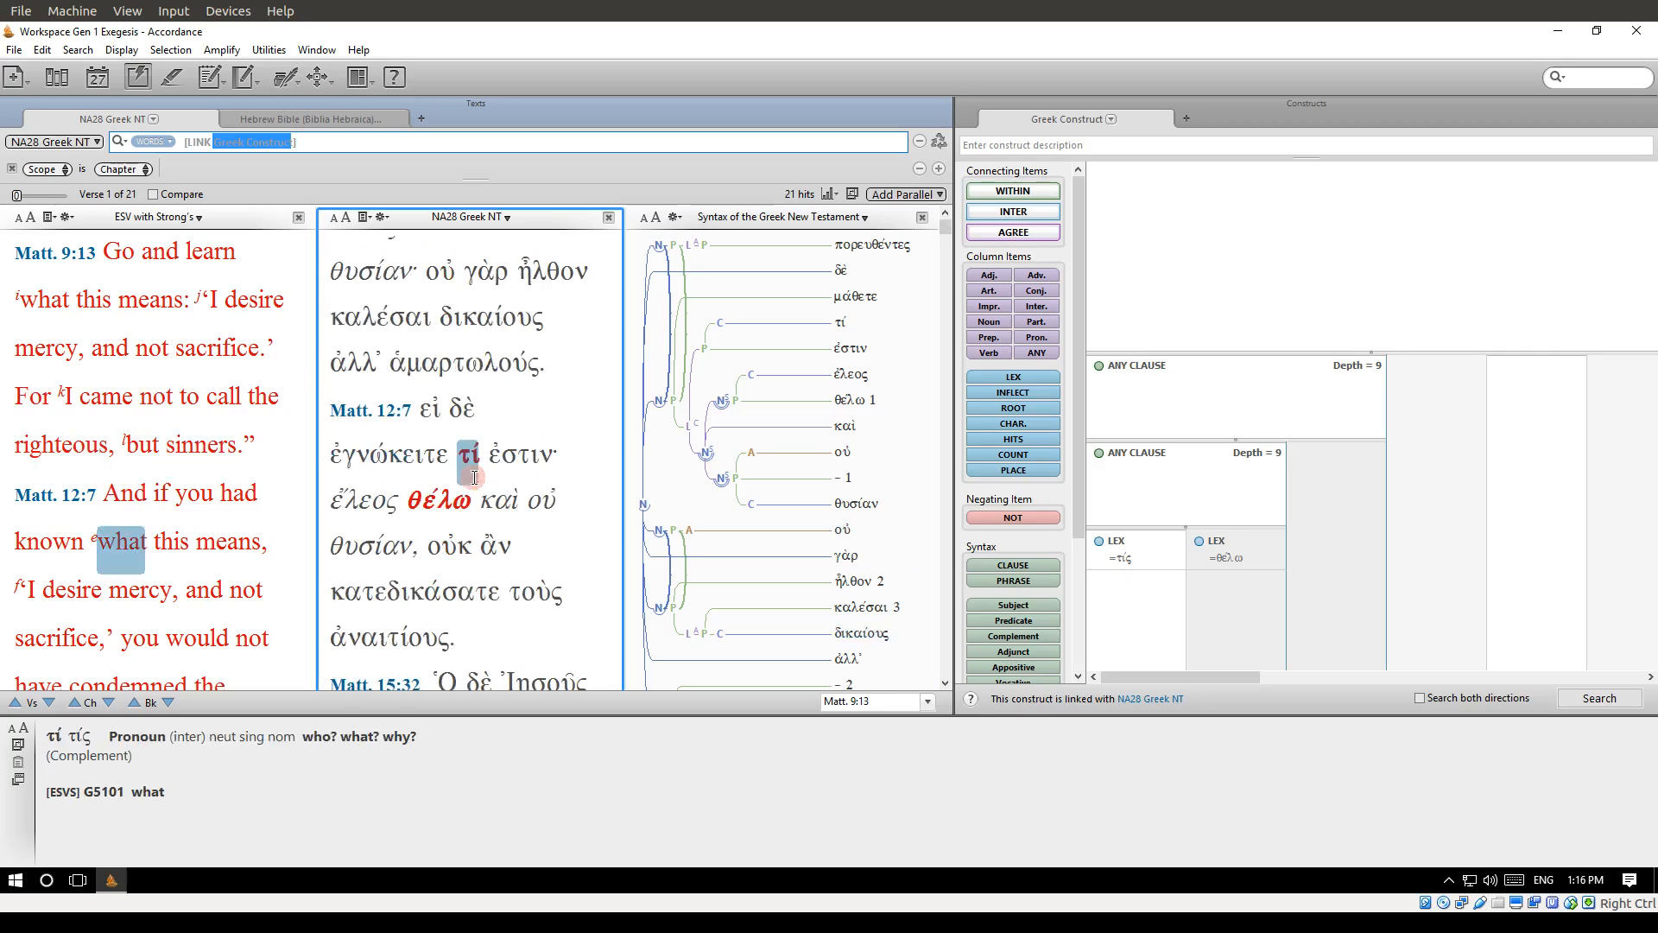
pyautogui.scroll(-10, 474, 476)
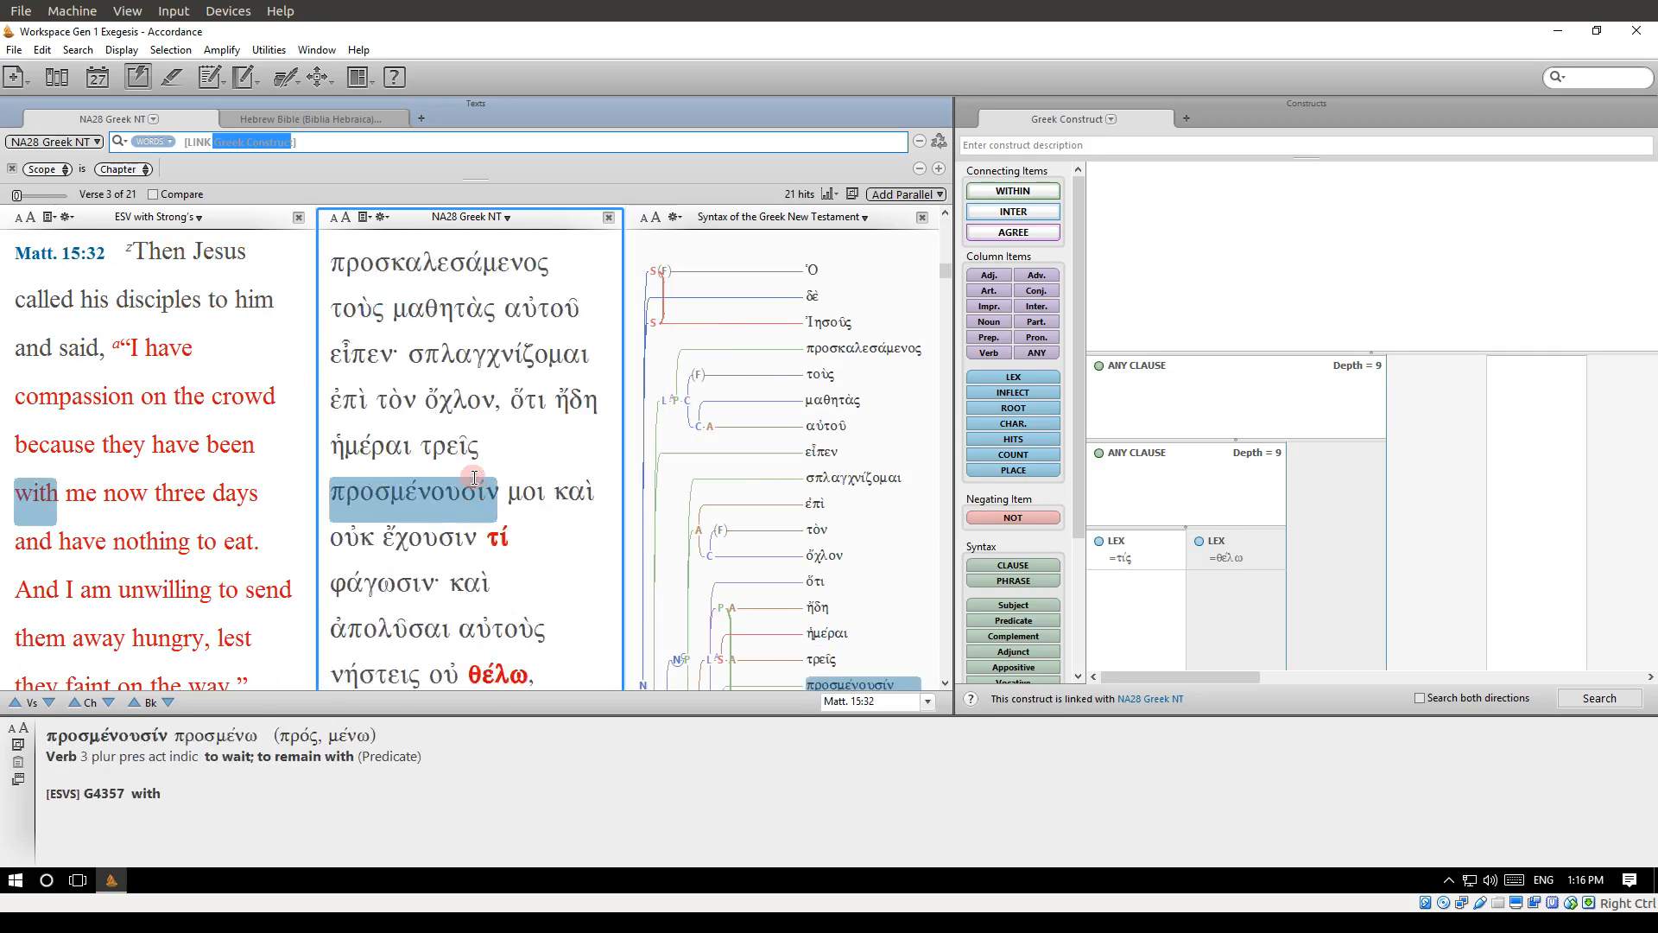
pyautogui.scroll(-8, 474, 476)
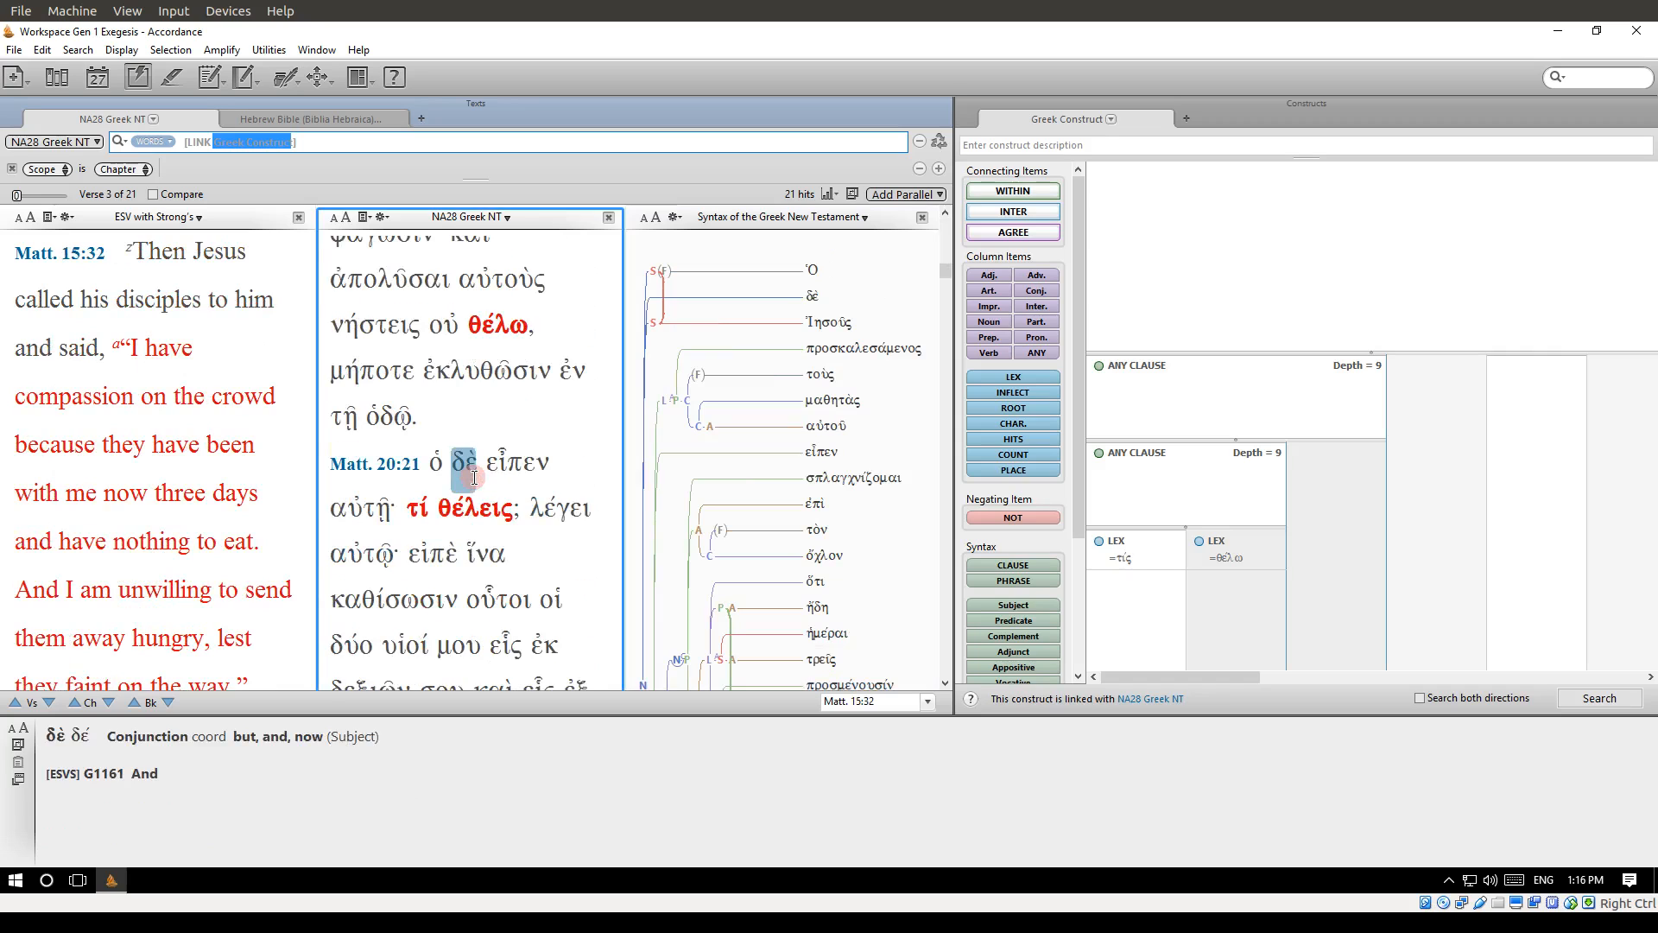
pyautogui.scroll(-3, 446, 518)
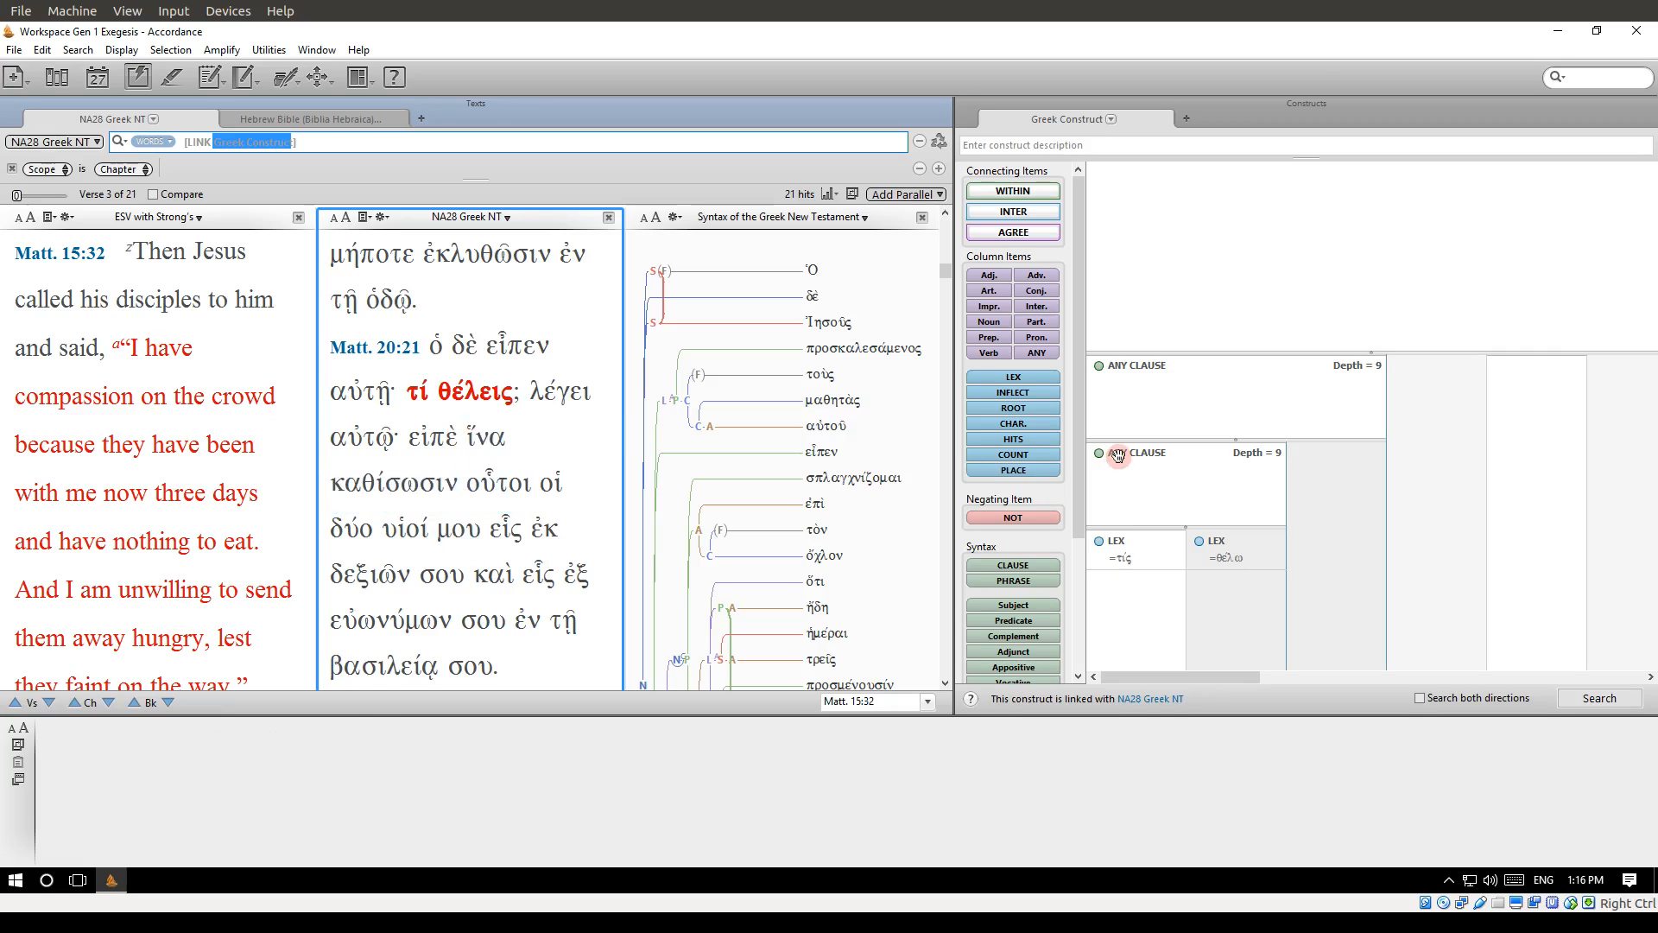
# Shift the inner clause with τίς and θέλω to the outer clause's second column and check it against the Matthew 20:21 syntax diagram
pyautogui.moveTo(1118, 455); pyautogui.dragTo(1327, 464)
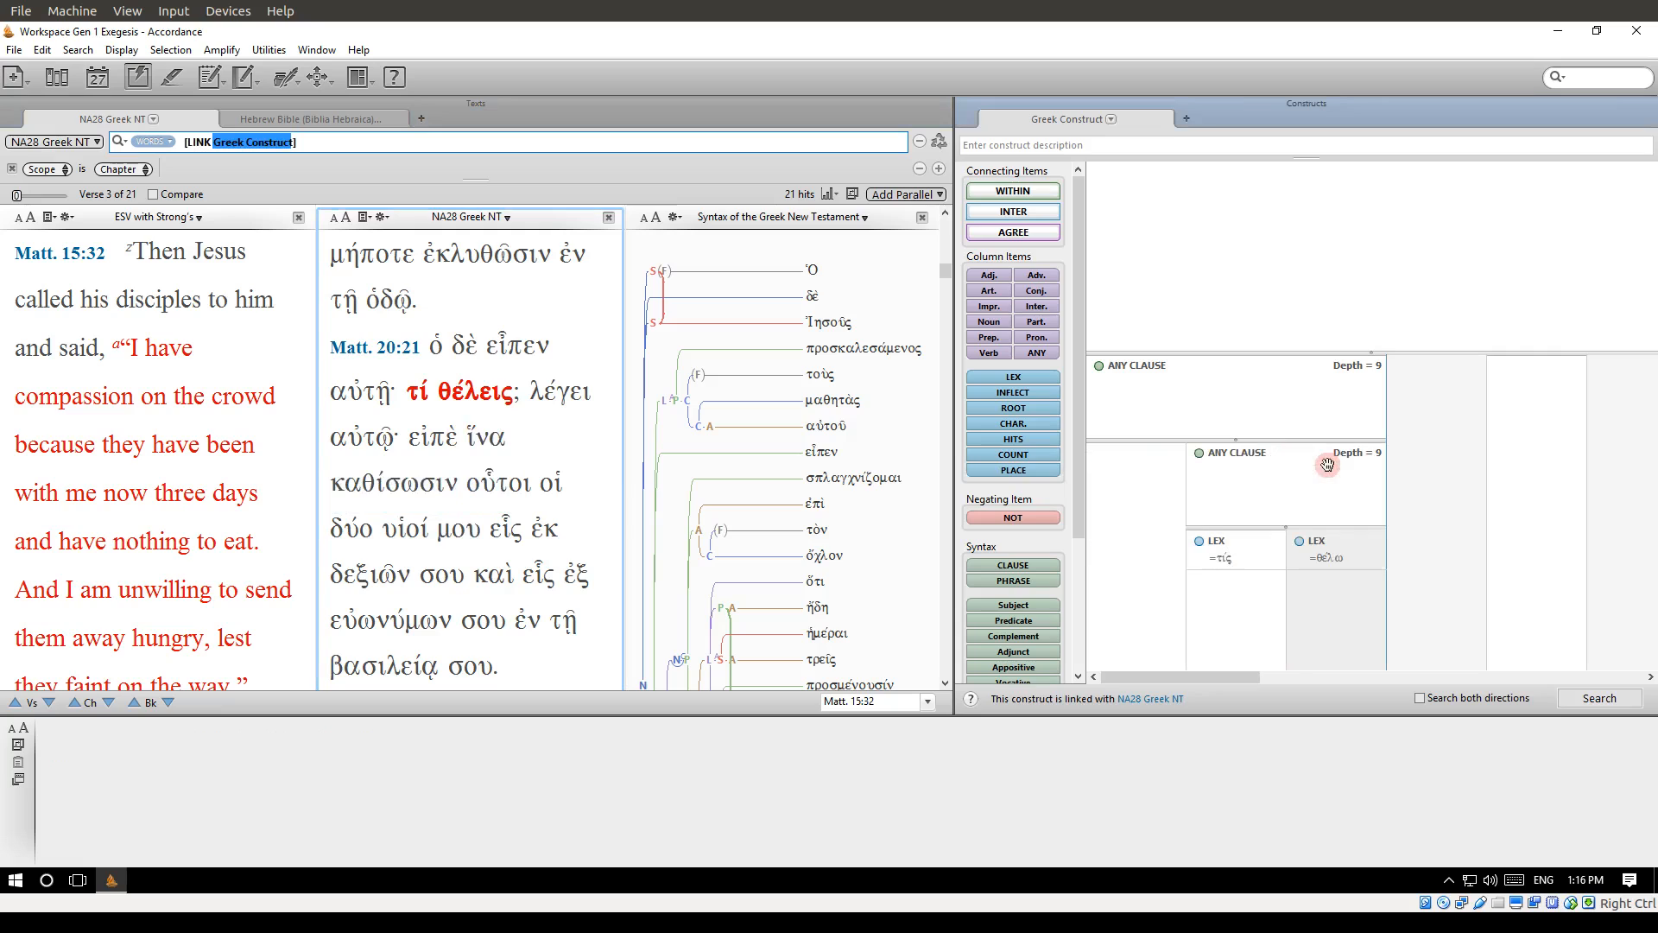
pyautogui.scroll(-1, 421, 427)
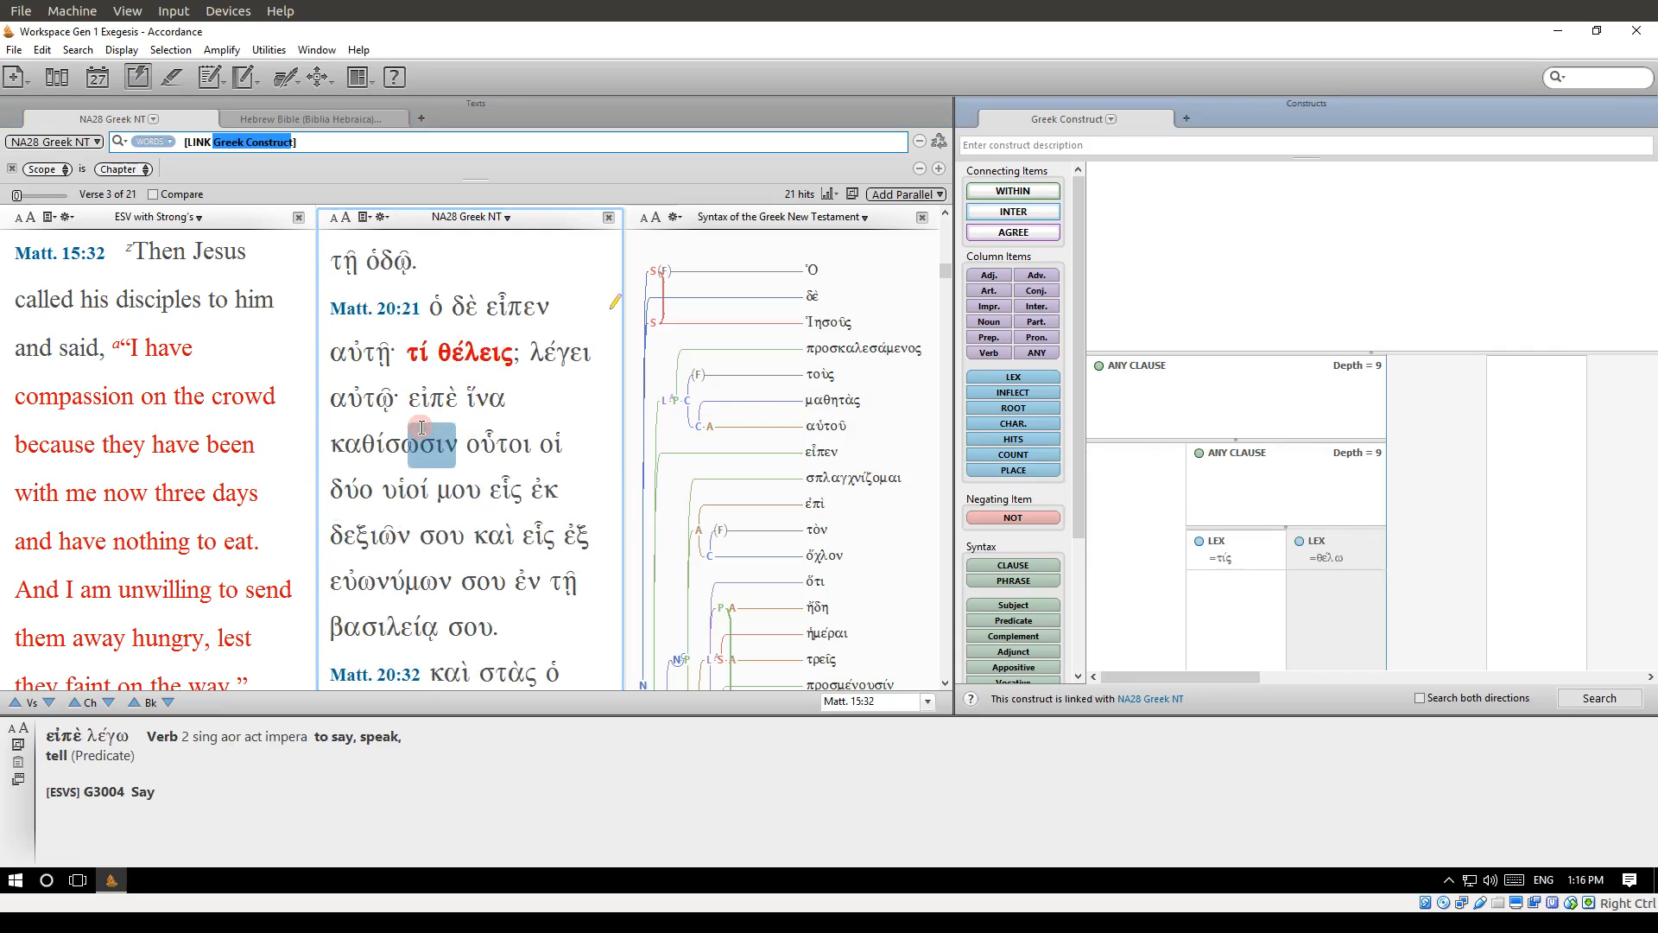
pyautogui.scroll(-1, 421, 427)
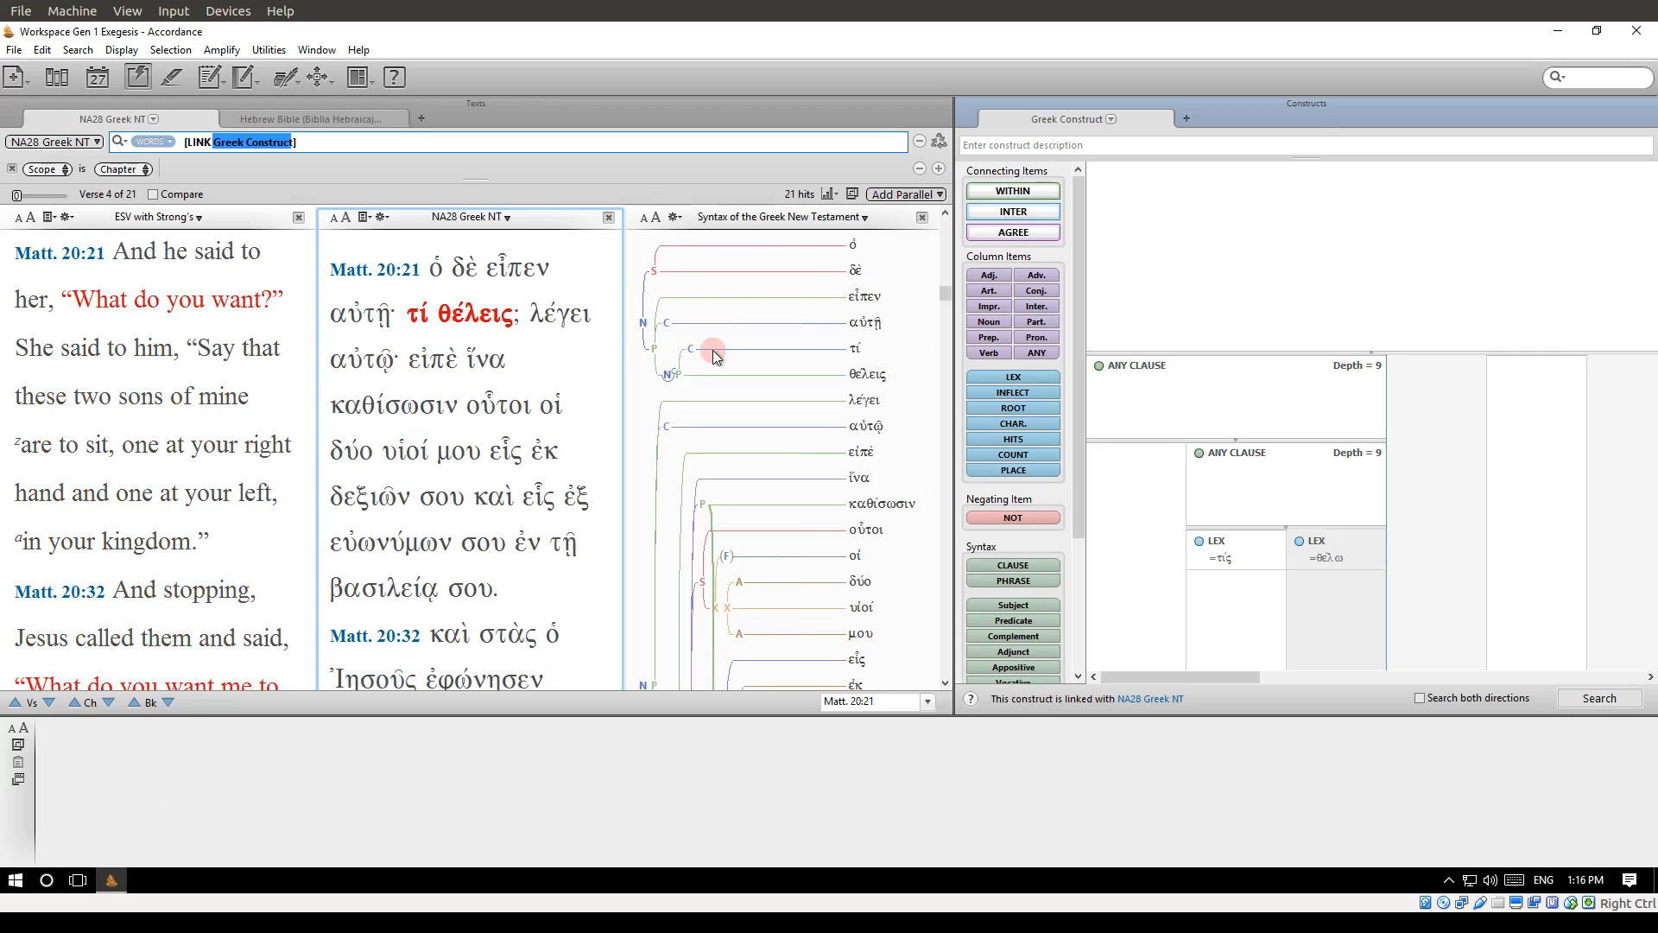
pyautogui.scroll(-3, 749, 378)
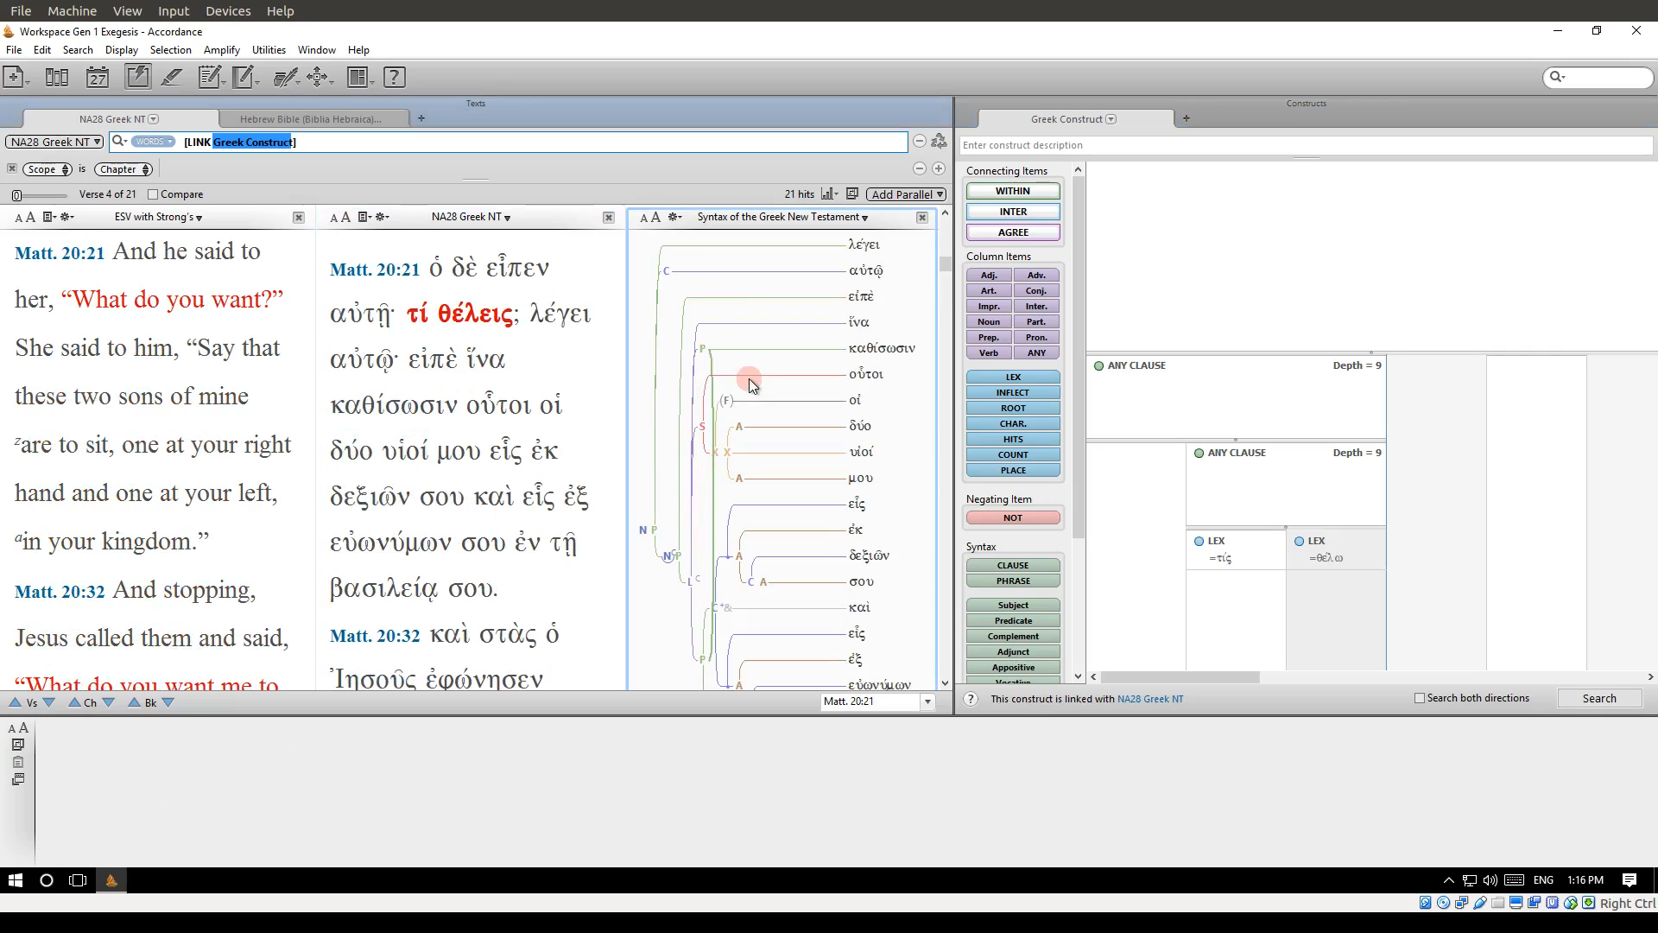
pyautogui.scroll(4, 748, 378)
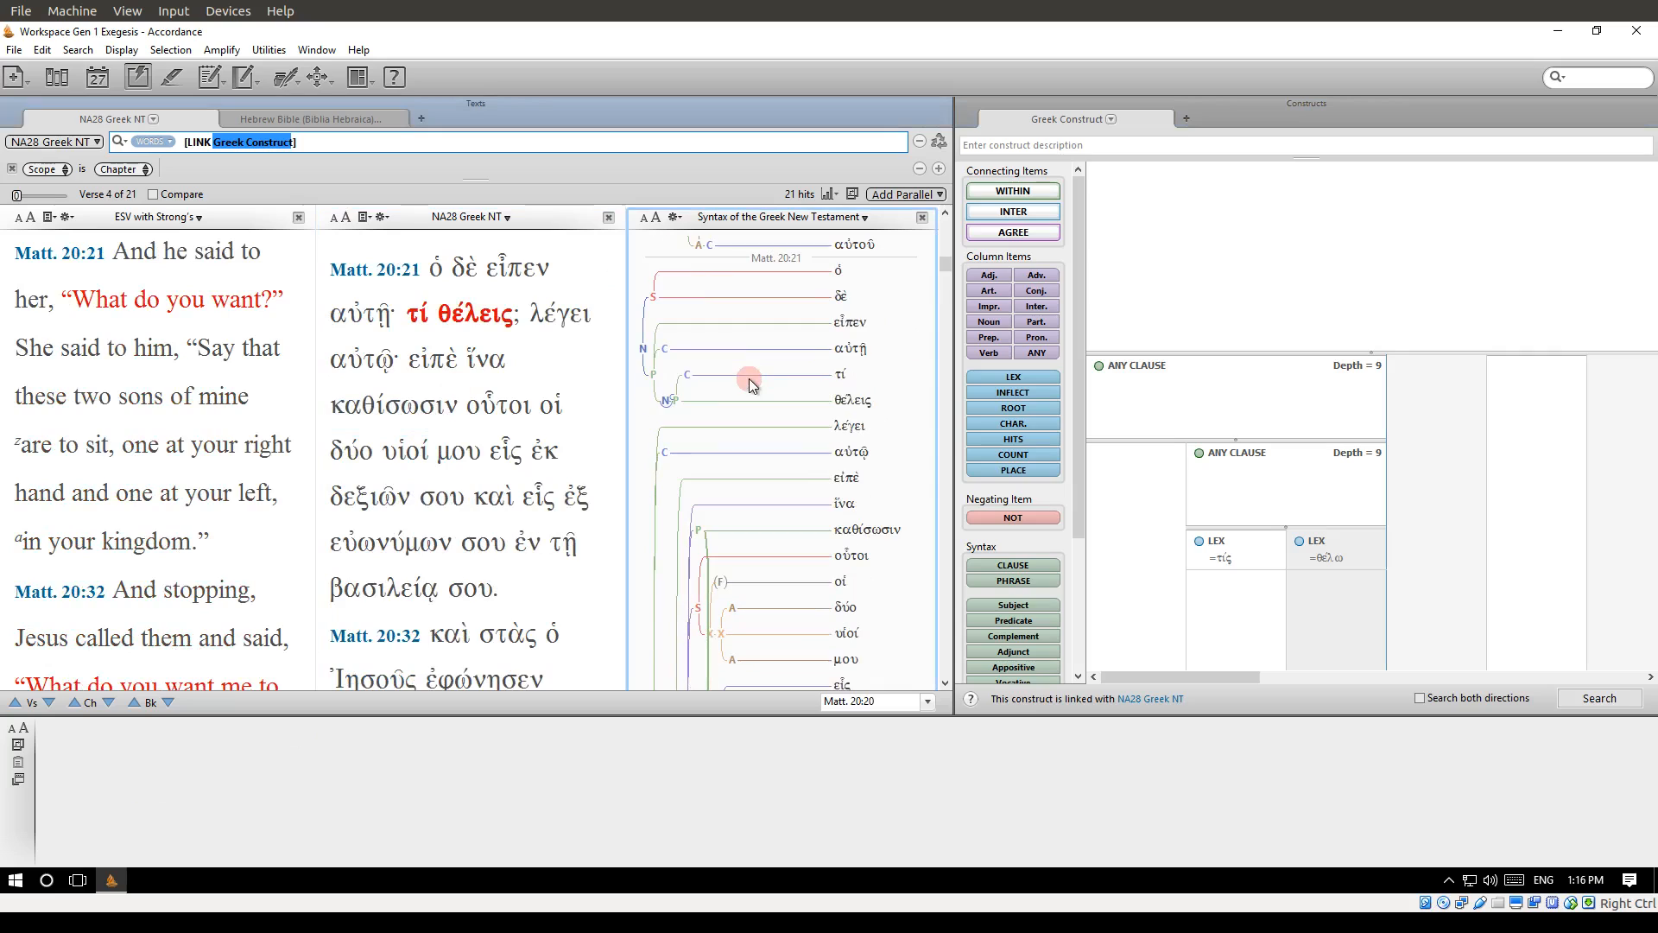
pyautogui.moveTo(874, 316)
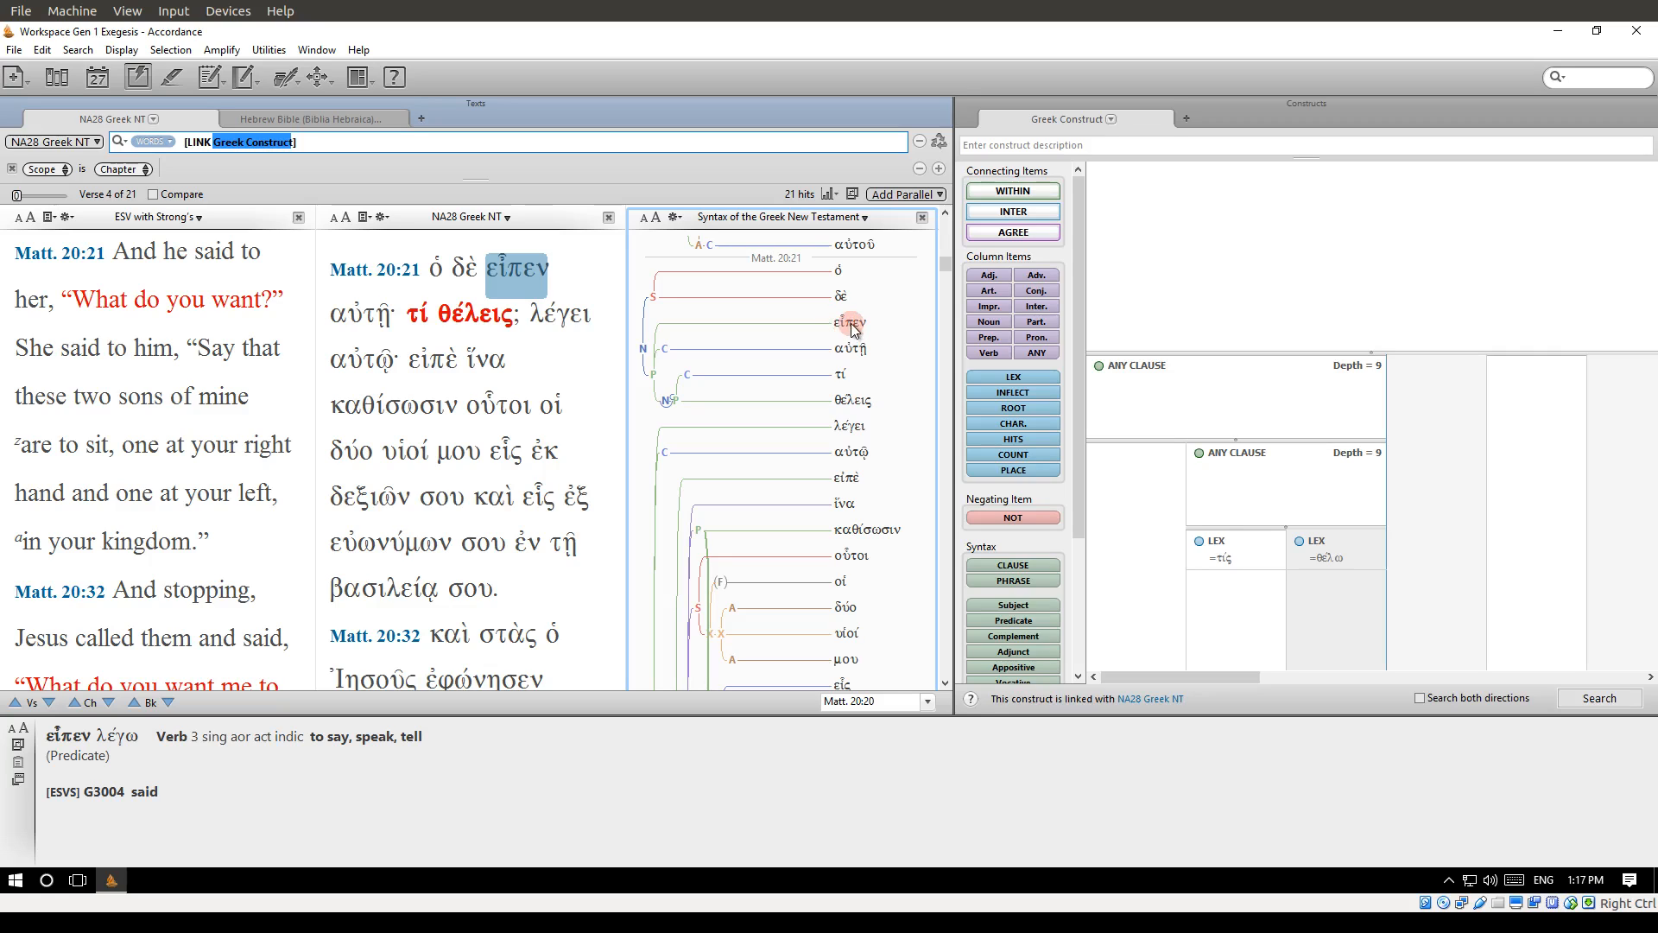
# Add a LEX item for the exact lexeme λέγω in the outer clause's empty first column, before the inner clause
pyautogui.click(1139, 490)
pyautogui.moveTo(1019, 376); pyautogui.dragTo(1116, 484)
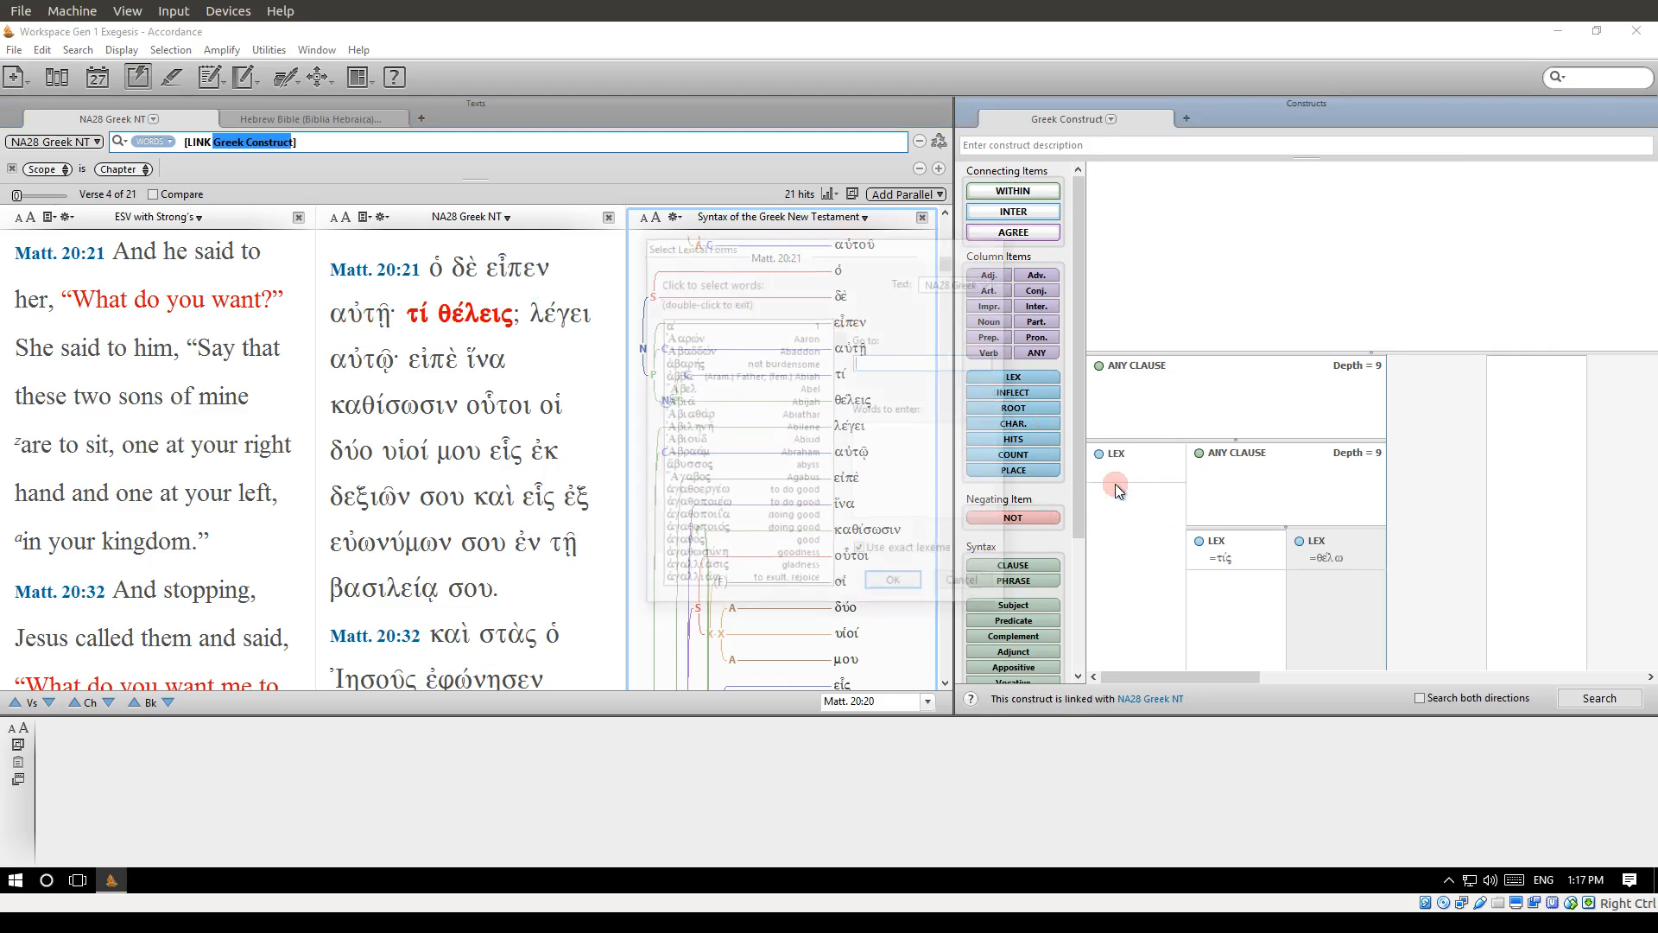
pyautogui.click(896, 362)
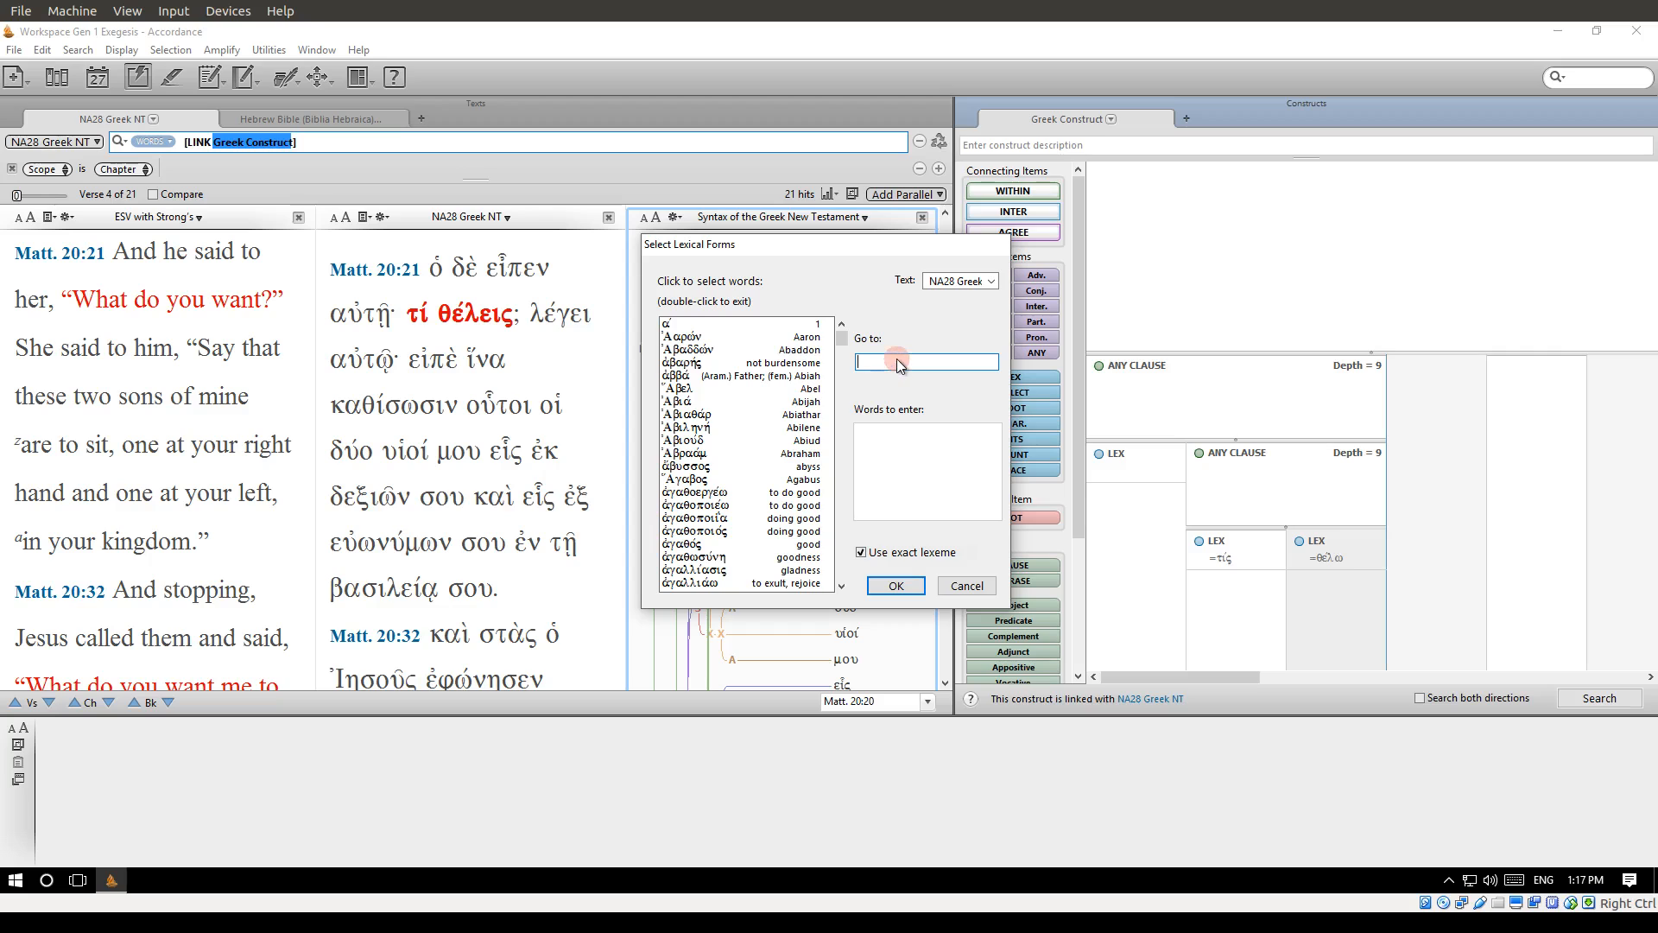
pyautogui.write('λεγε')
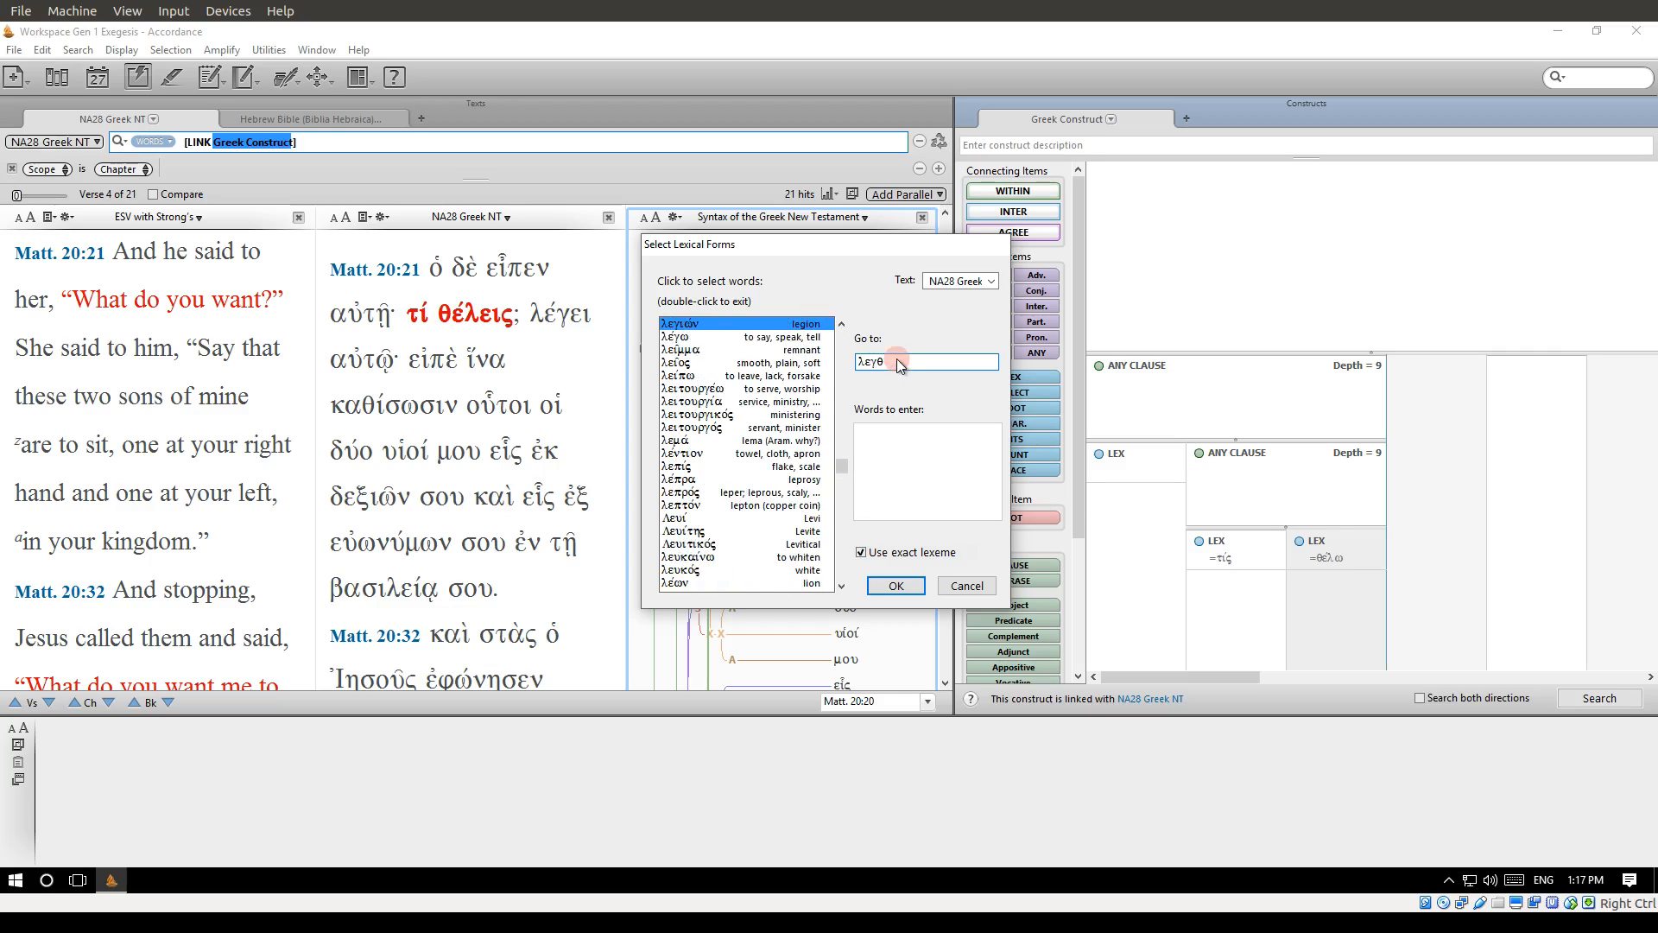
pyautogui.press('BackSpace')
pyautogui.write('ω')
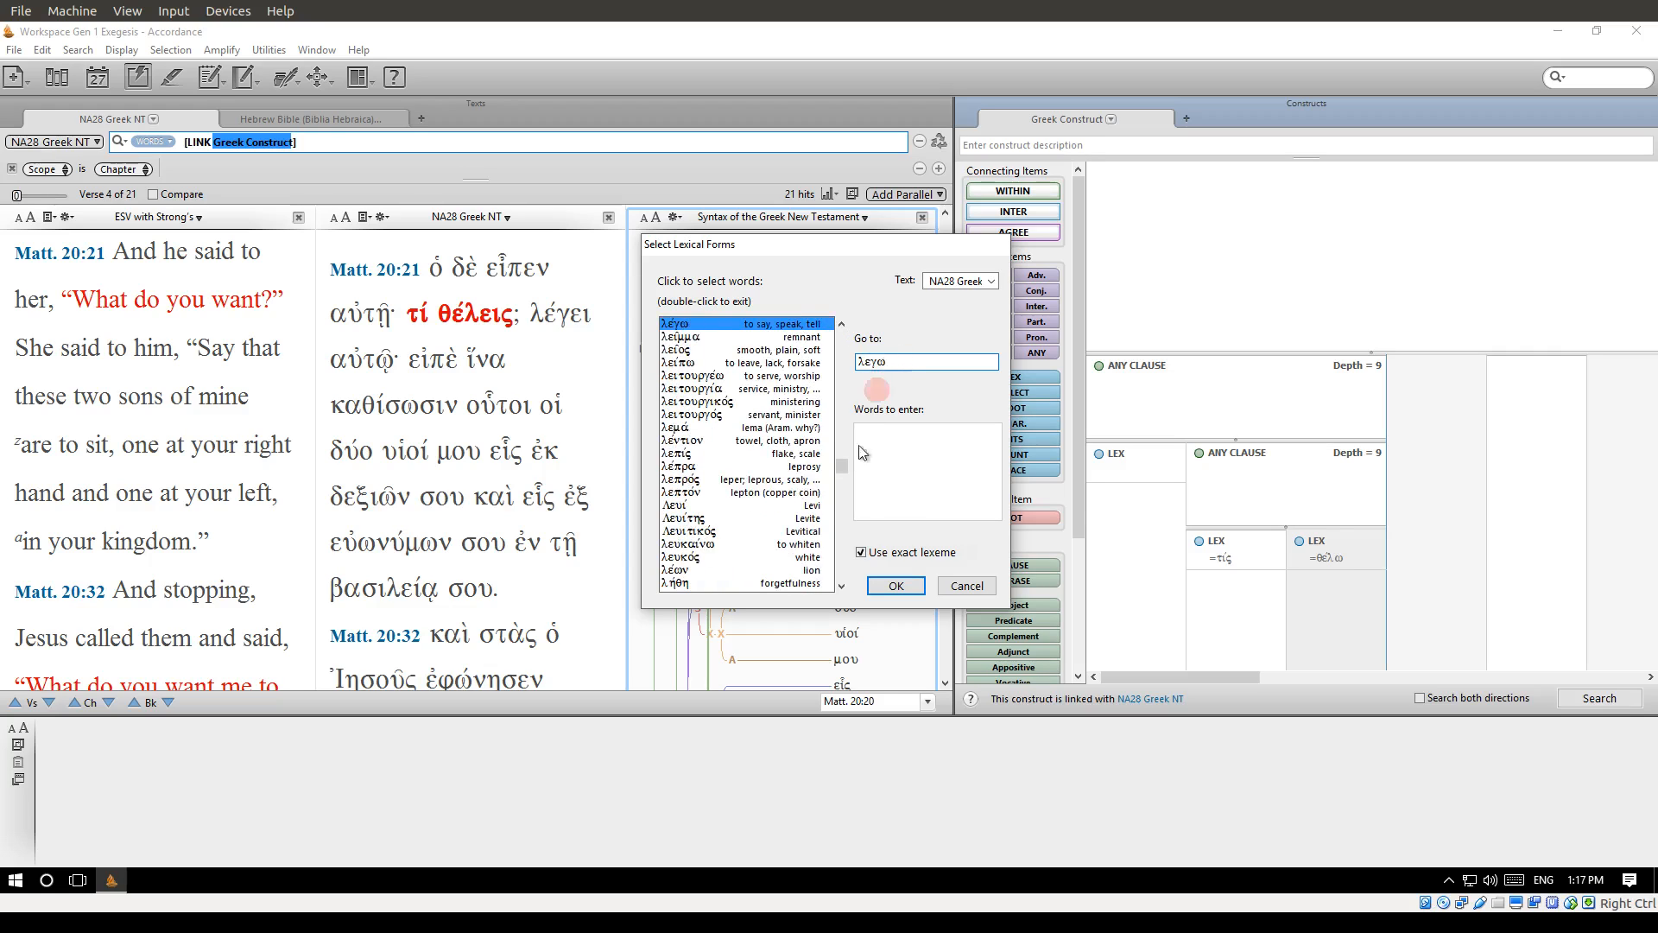
pyautogui.click(898, 586)
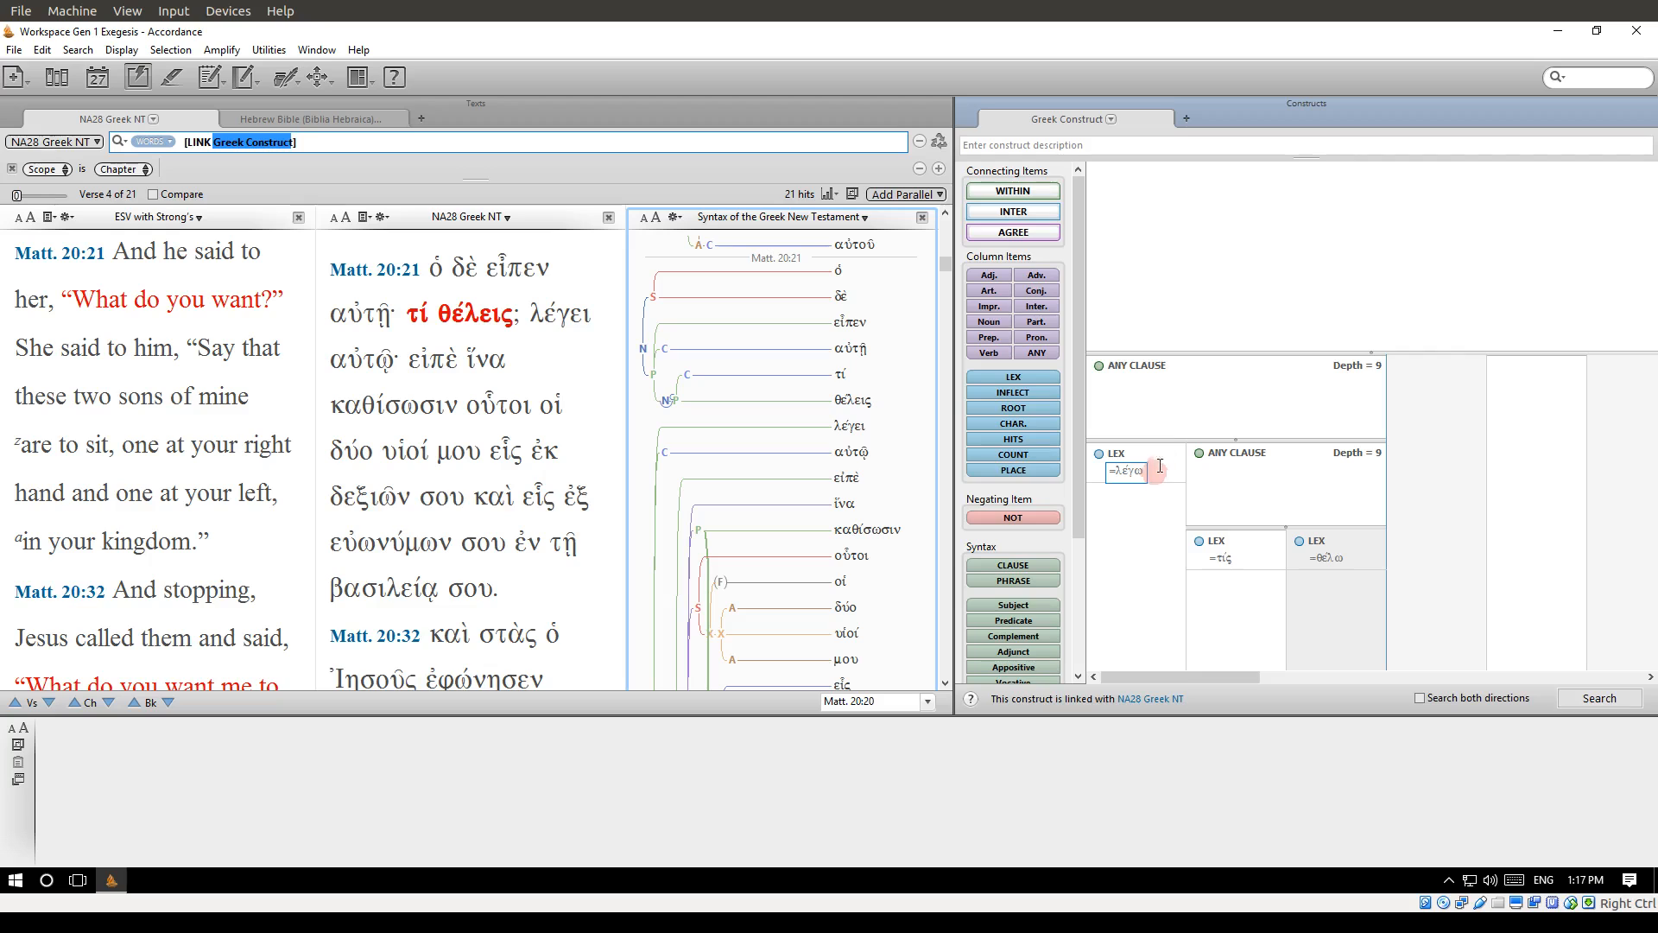
# Compare the construct's clauses and lexical items with the Matthew 20:21 diagram and run the construct search on the NA28 Greek NT
pyautogui.click(1114, 365)
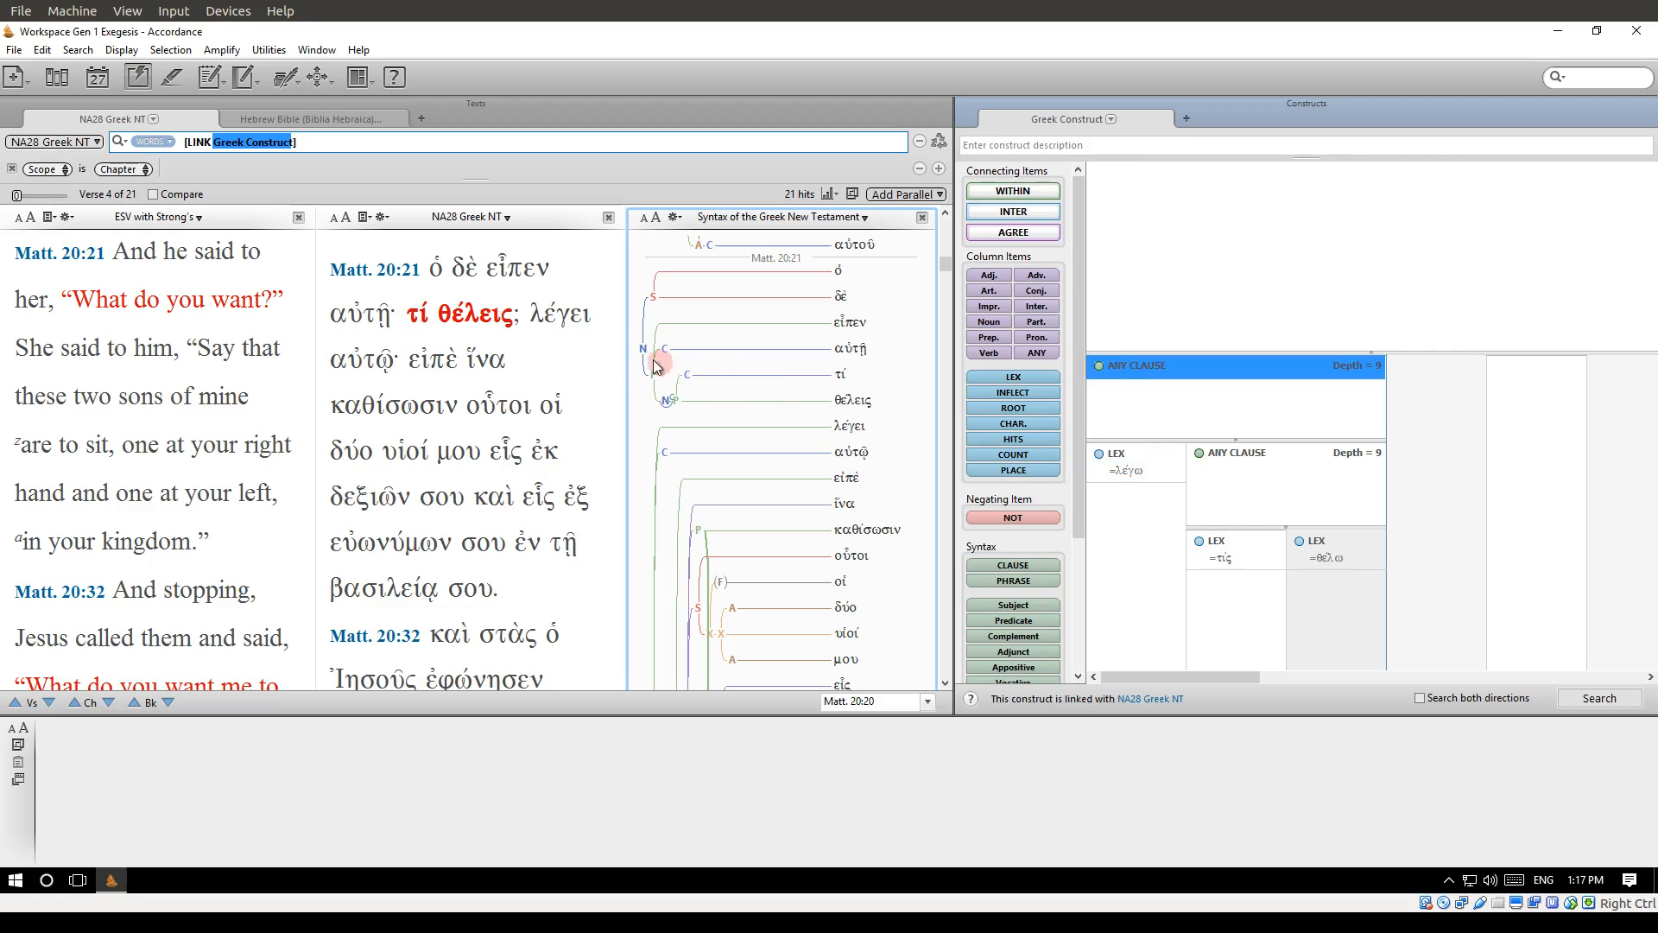
pyautogui.moveTo(643, 352)
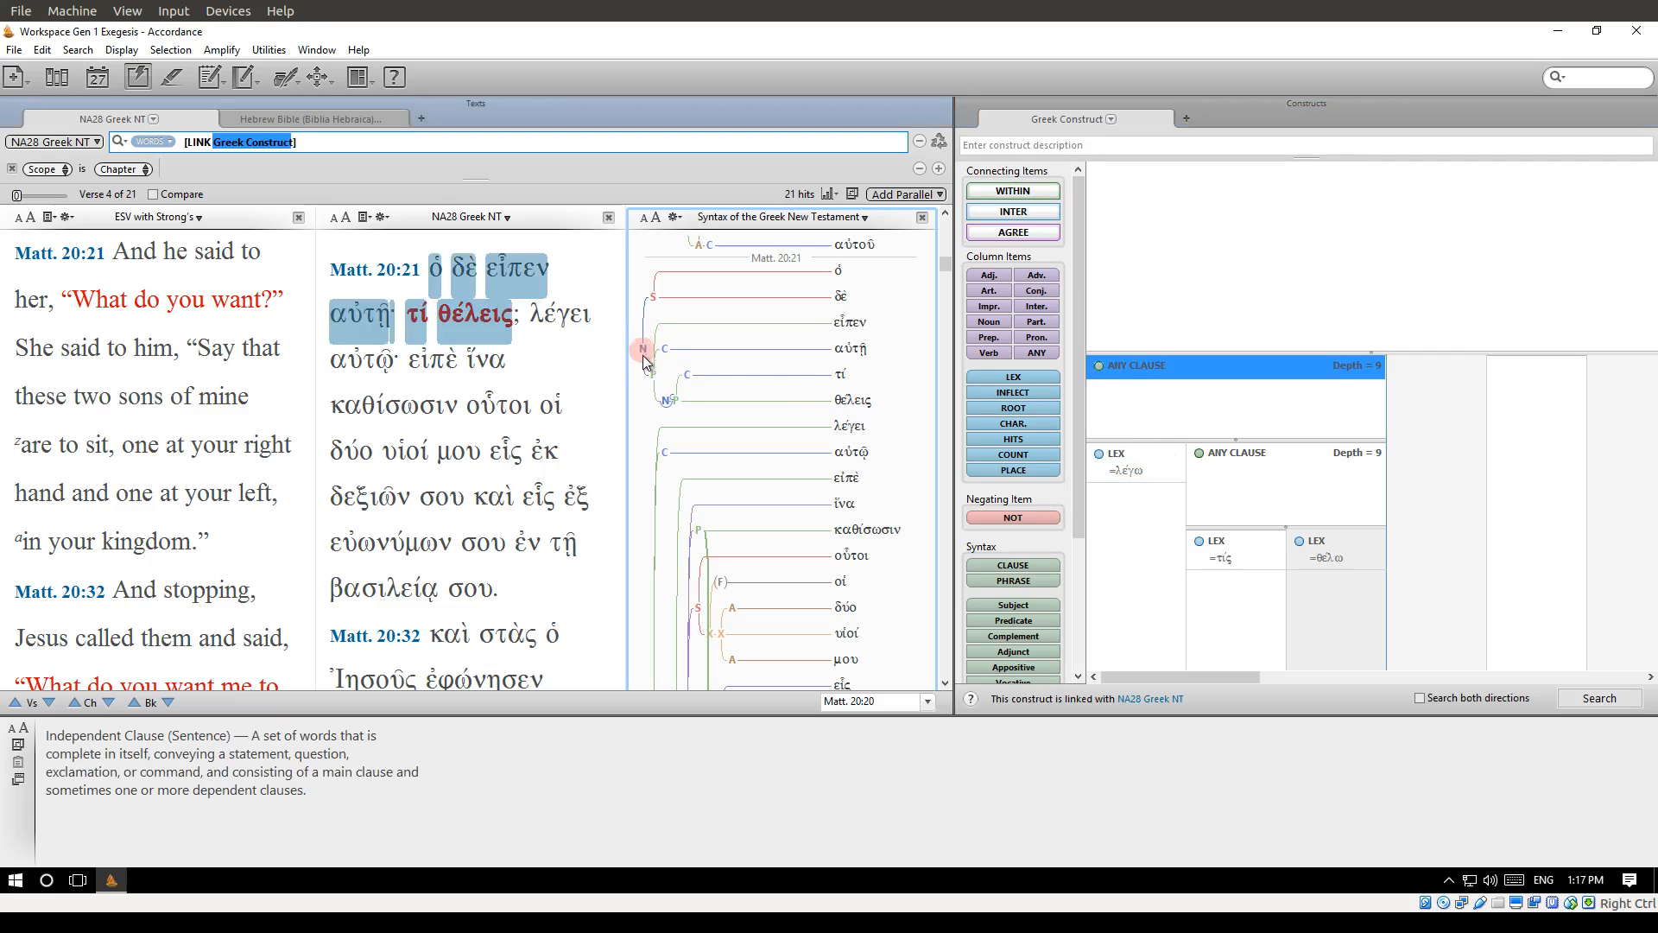
pyautogui.click(1115, 467)
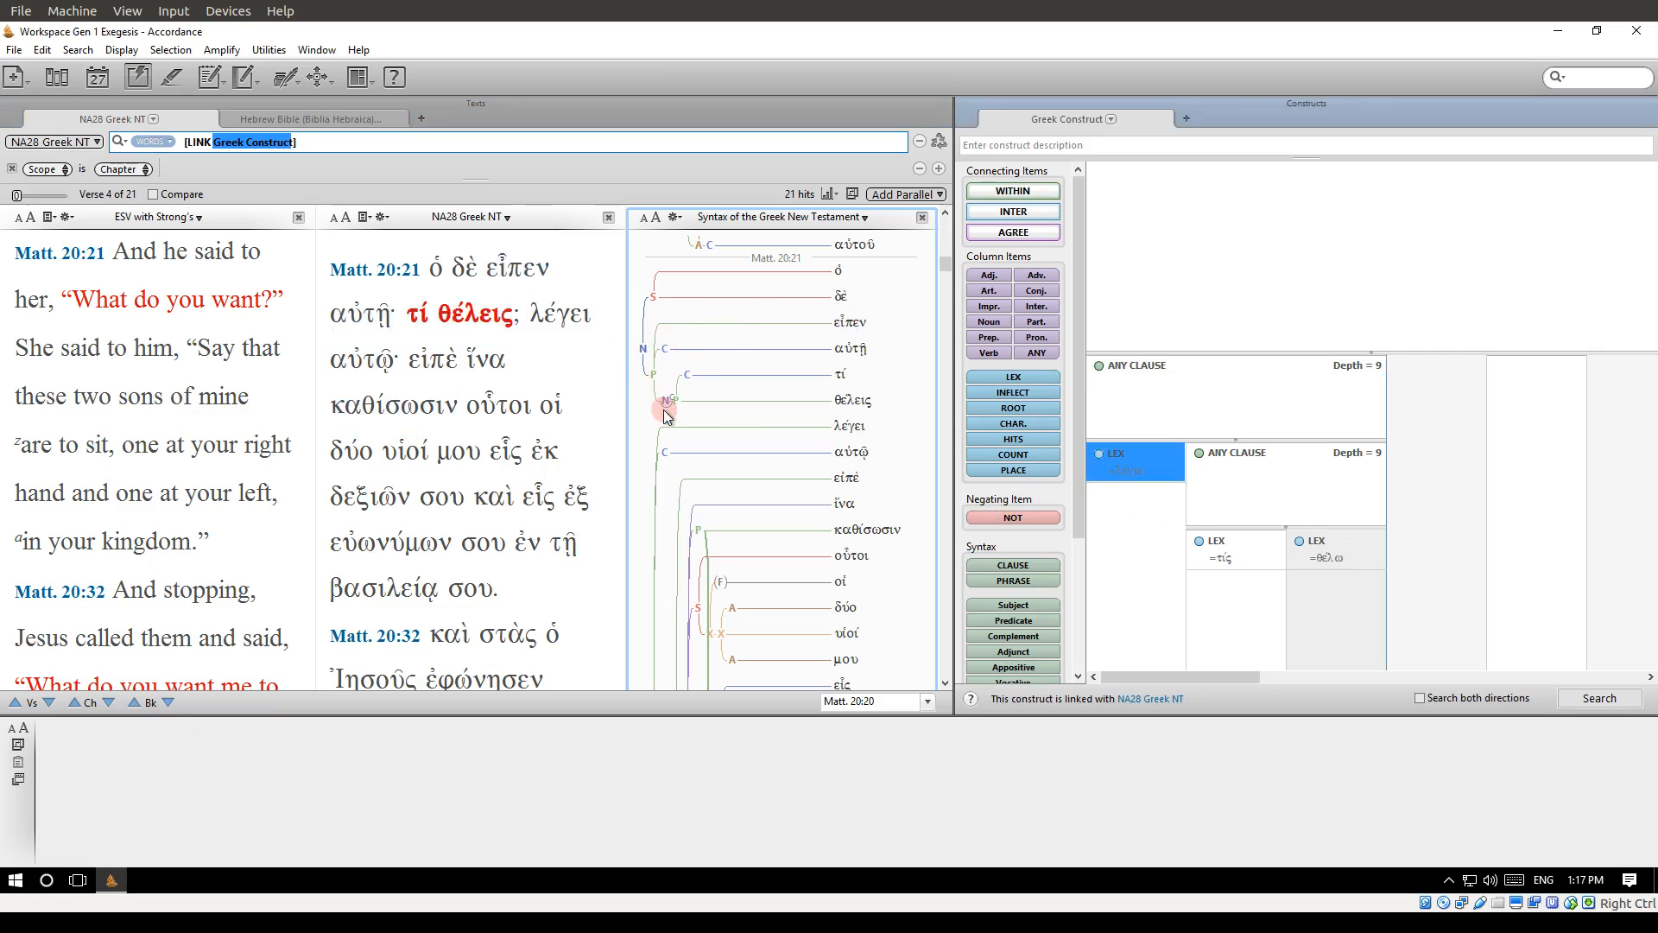
pyautogui.click(1269, 459)
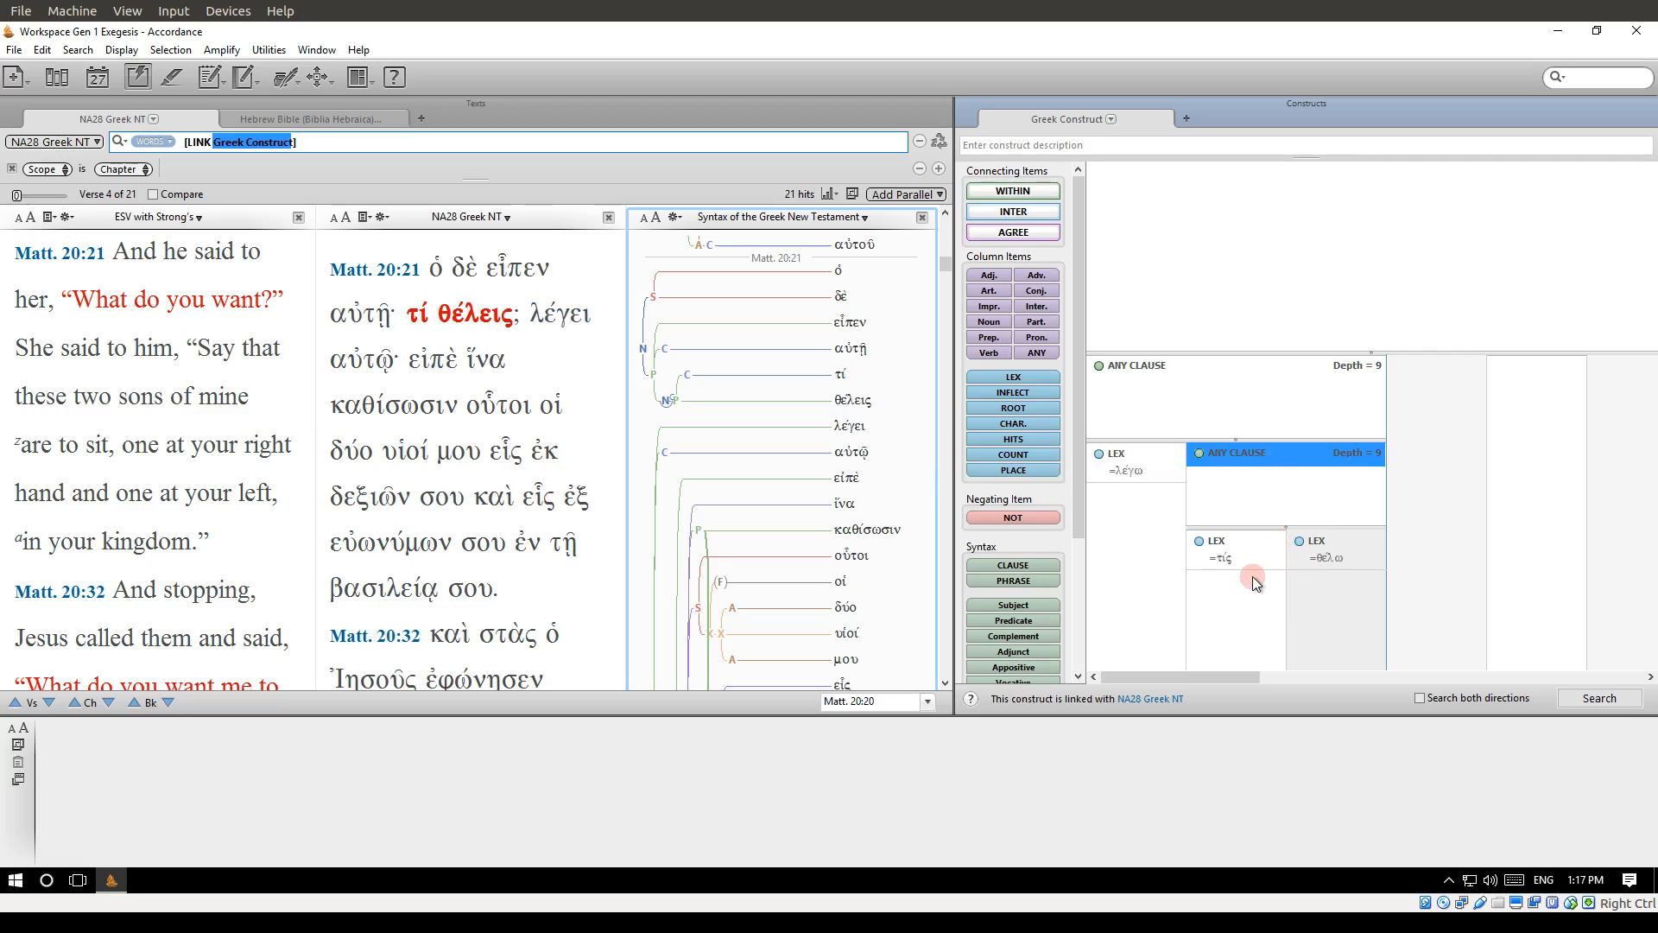
pyautogui.click(1317, 559)
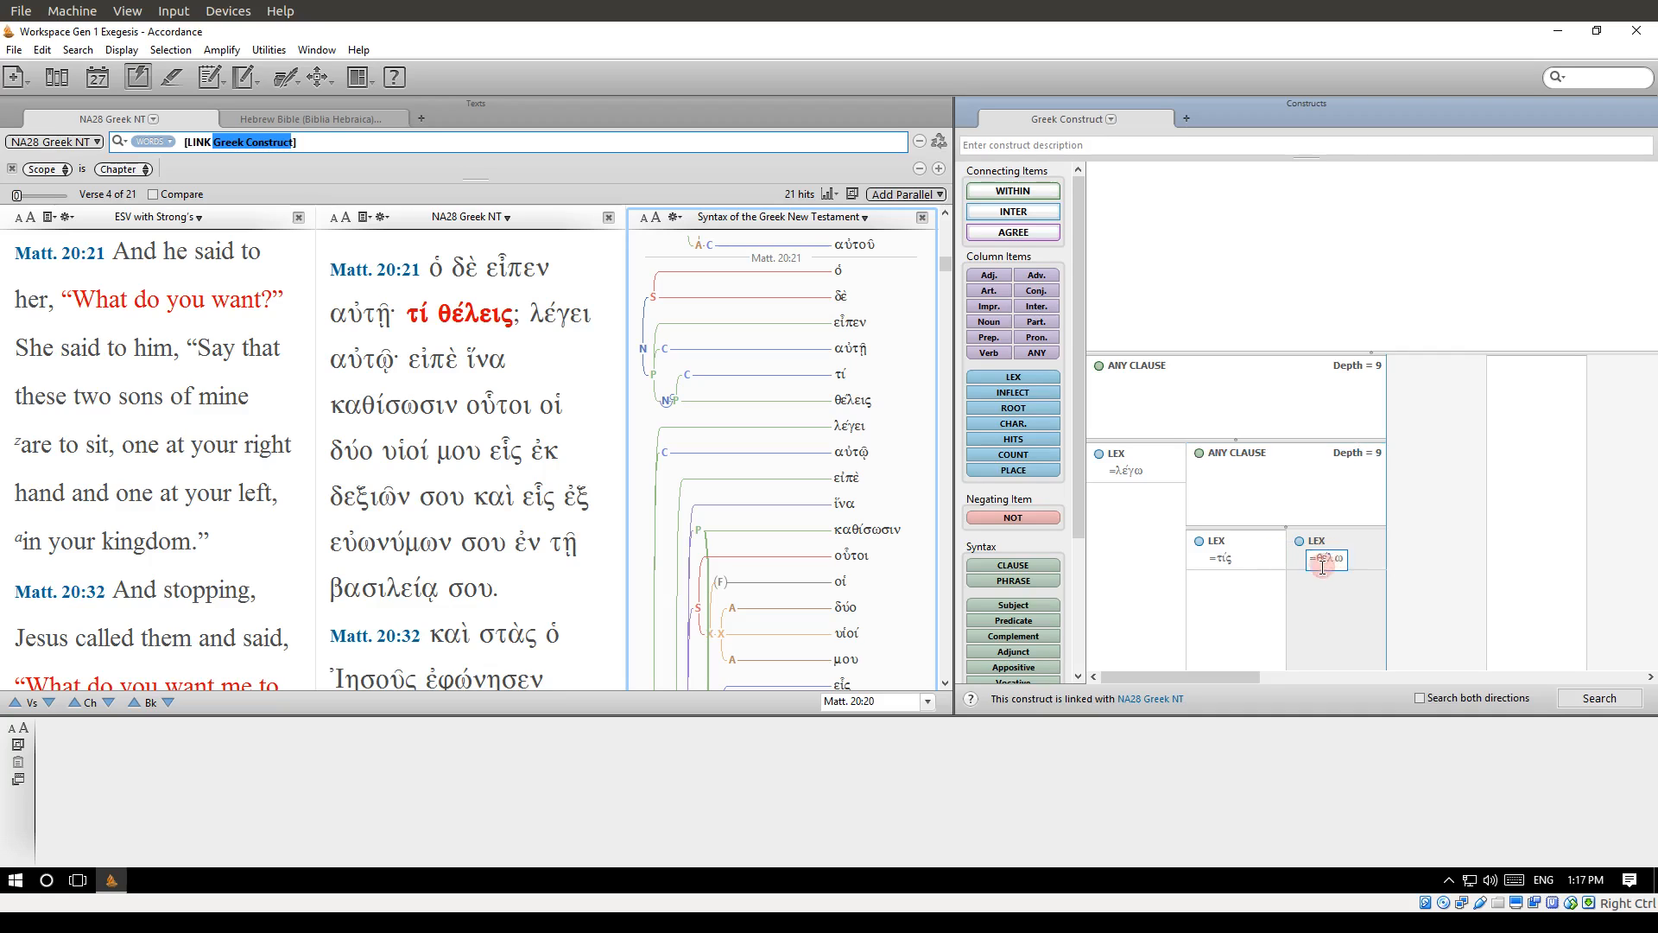
pyautogui.click(1614, 704)
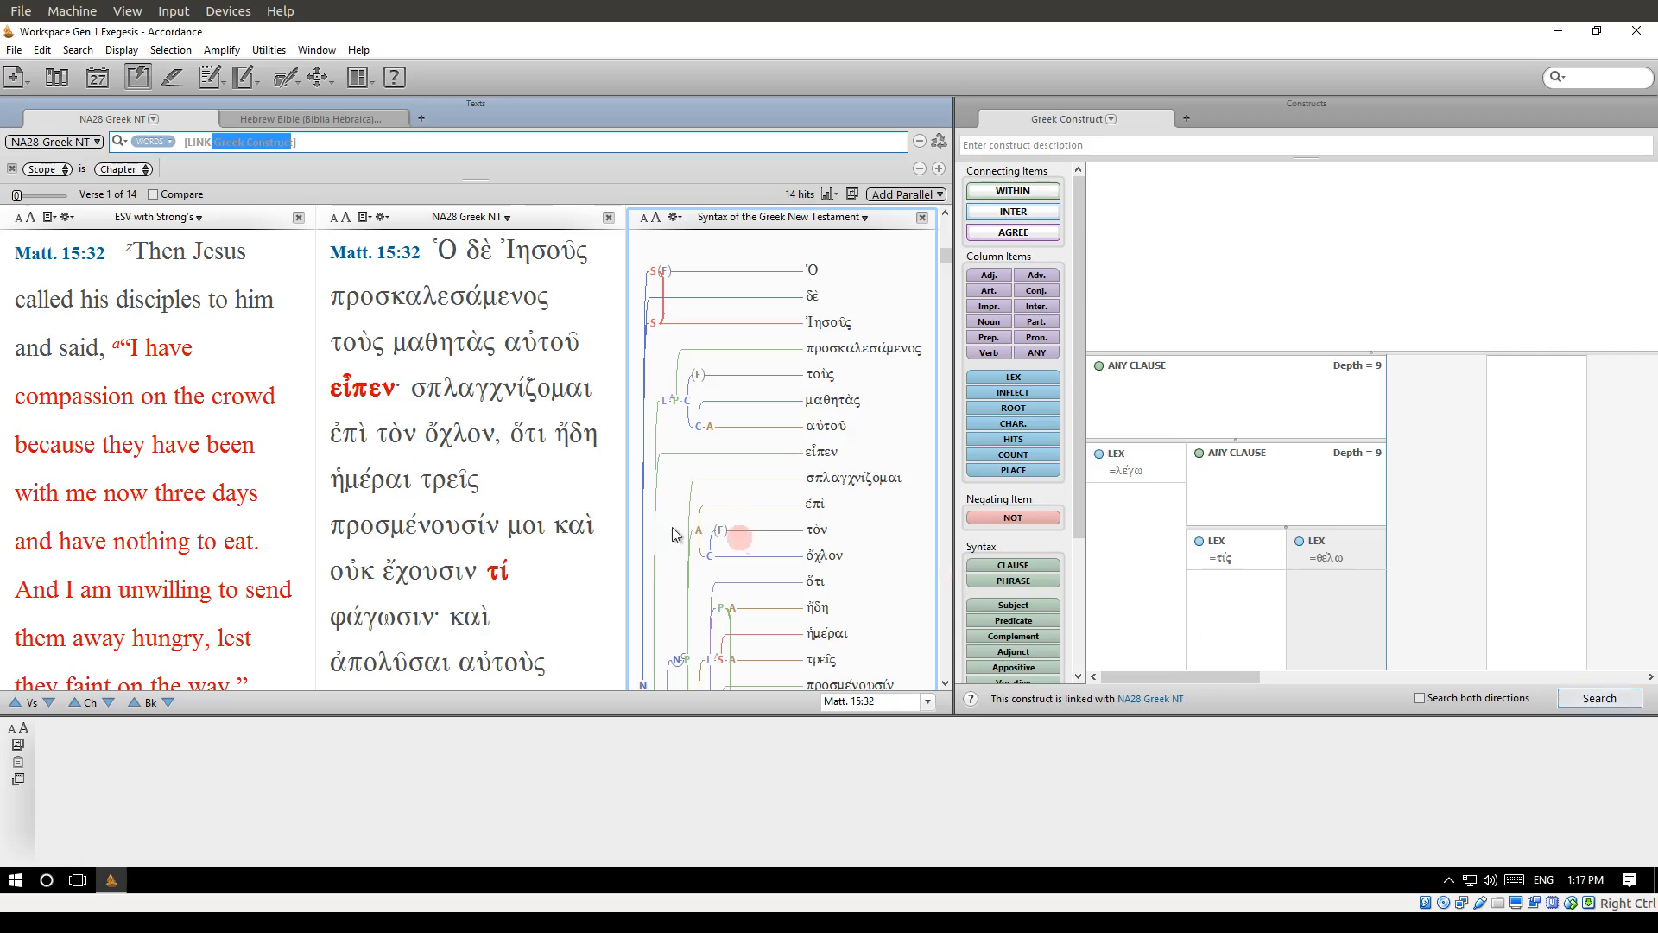
# Look through the highlighted search hits in the NA28 Greek text from Matthew 15:32 to Matthew 20:32
pyautogui.moveTo(440, 449)
pyautogui.scroll(-5, 532, 489)
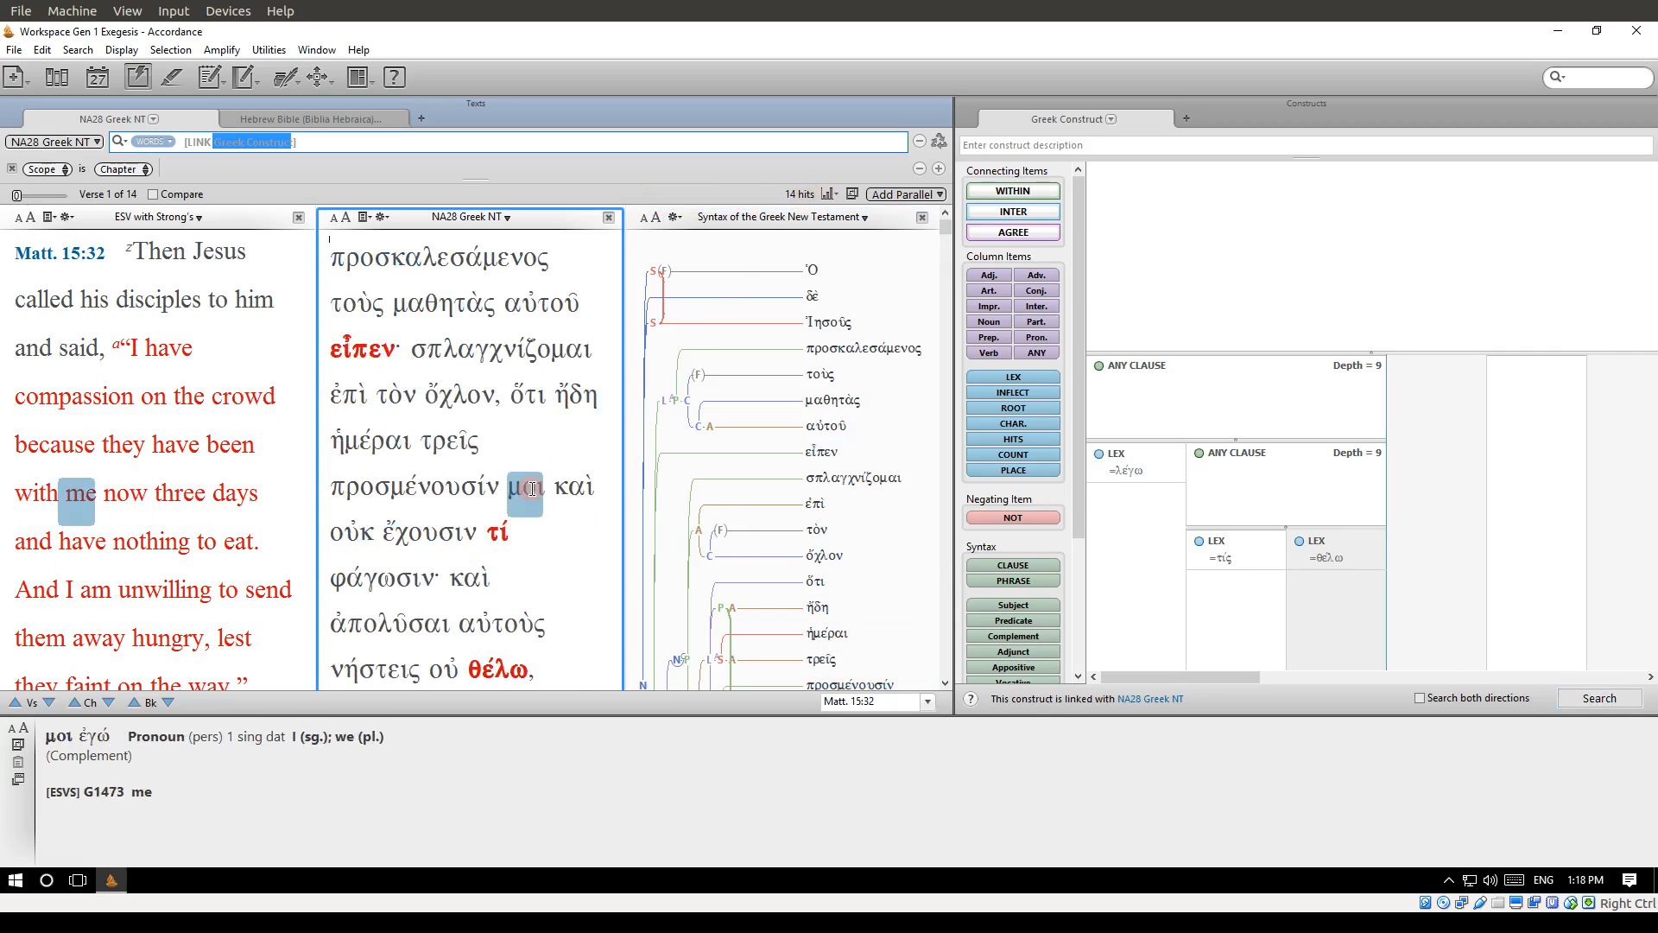
pyautogui.scroll(-1, 532, 489)
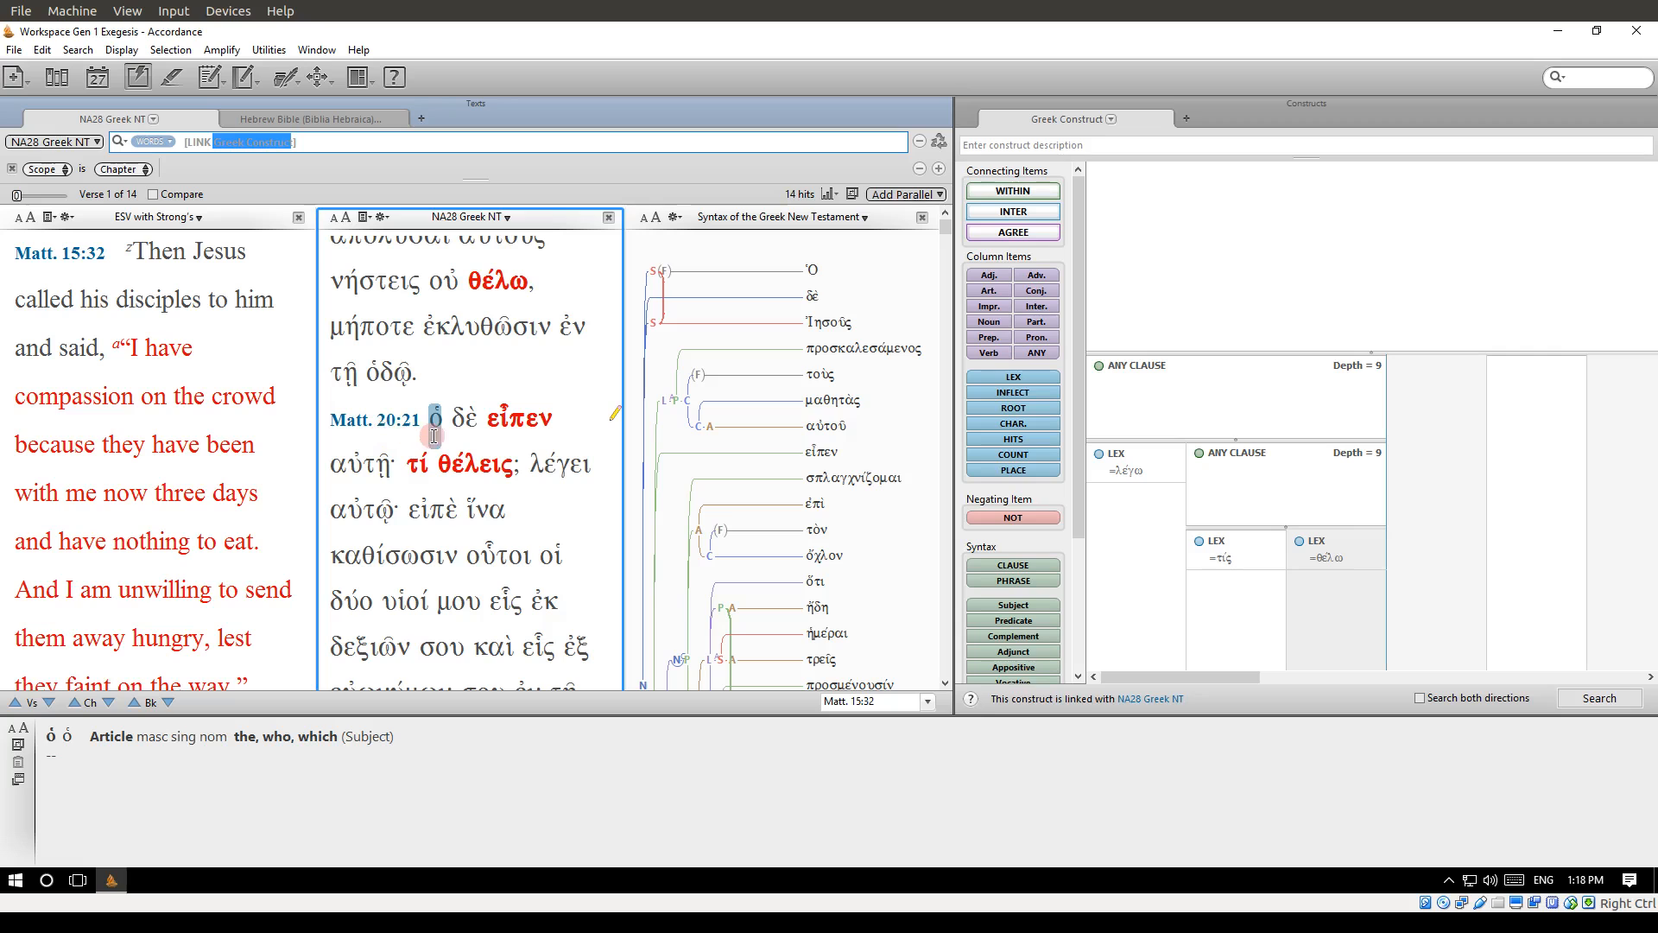
pyautogui.scroll(-1, 396, 421)
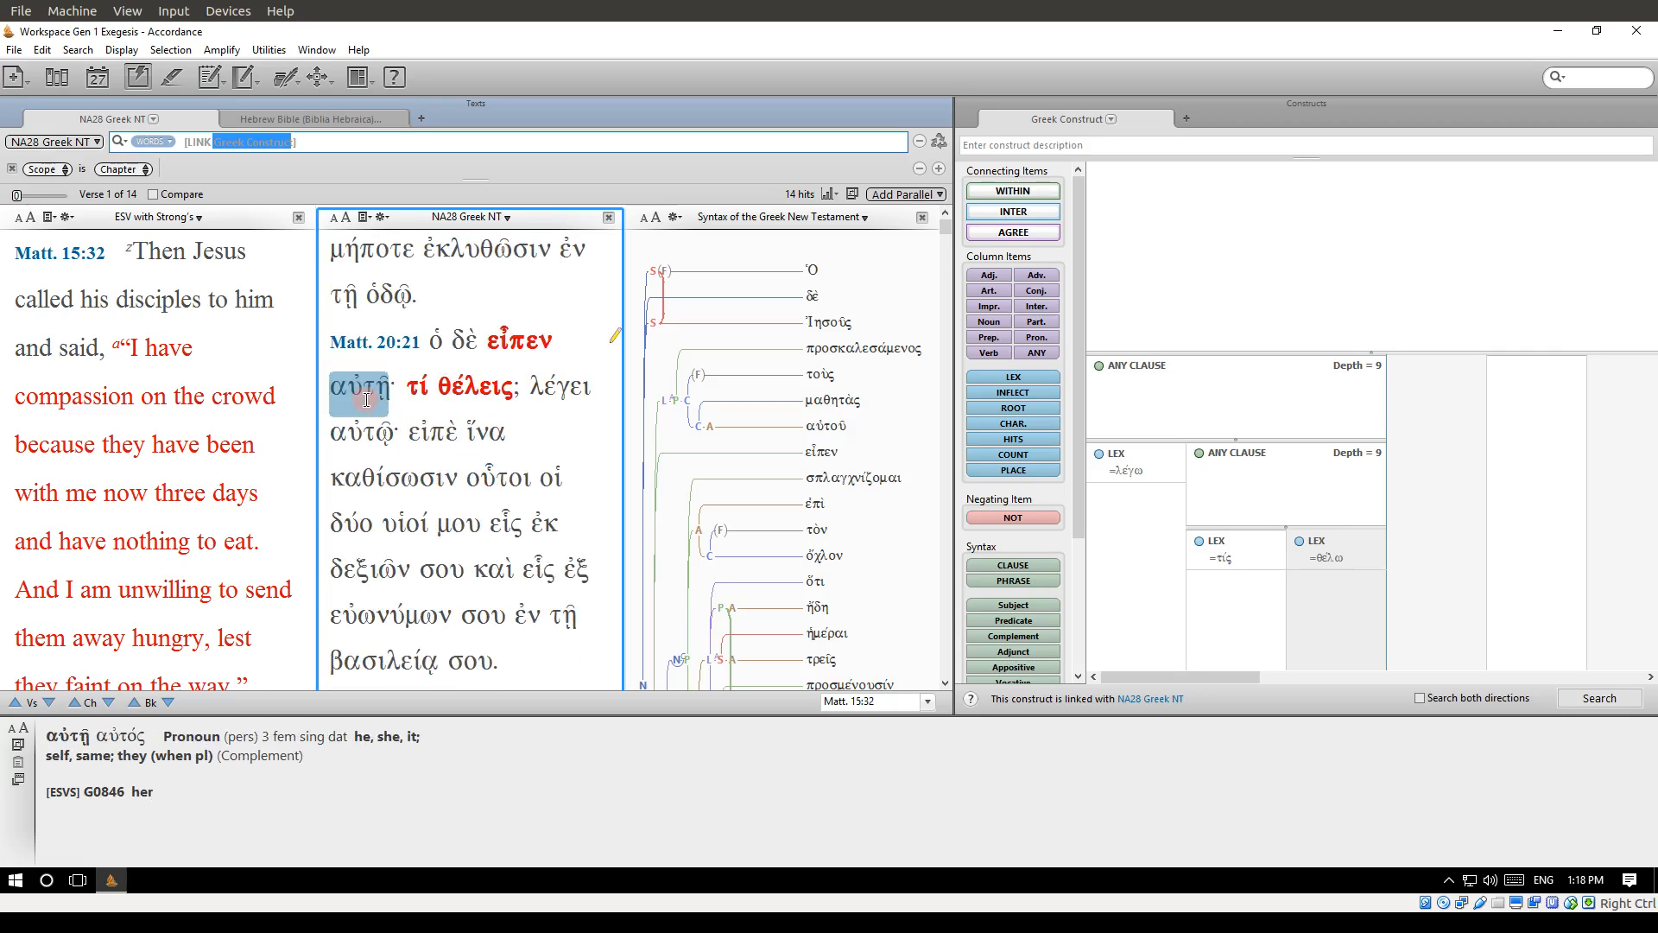
pyautogui.scroll(-3, 462, 405)
pyautogui.scroll(-1, 462, 405)
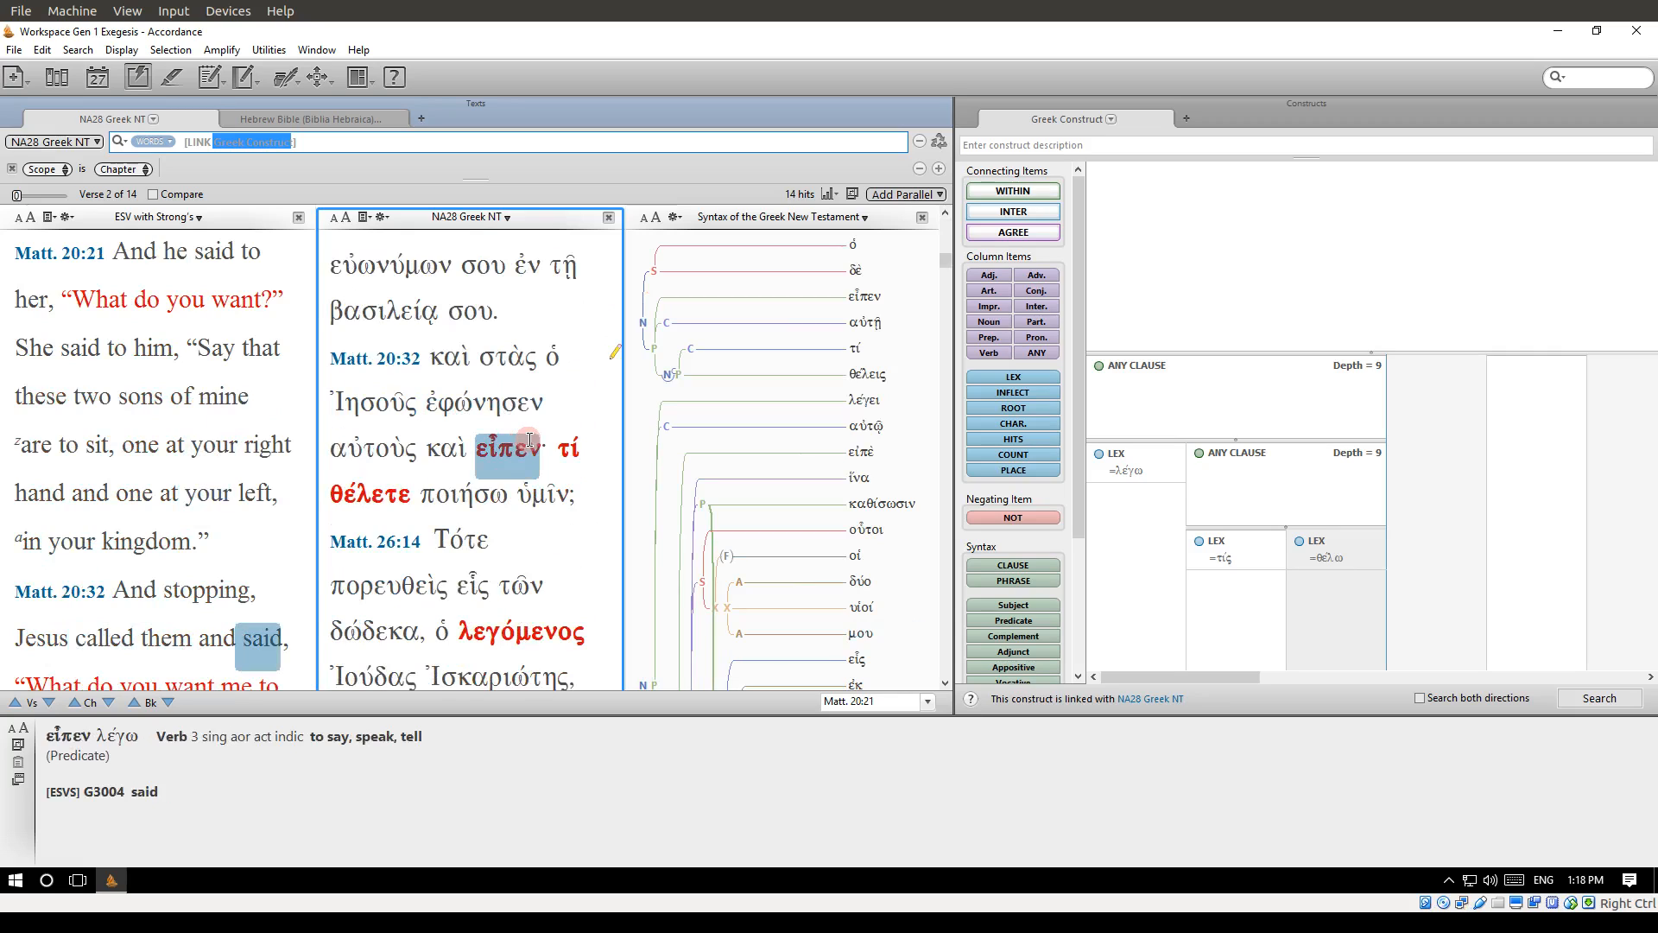
pyautogui.scroll(-1, 529, 440)
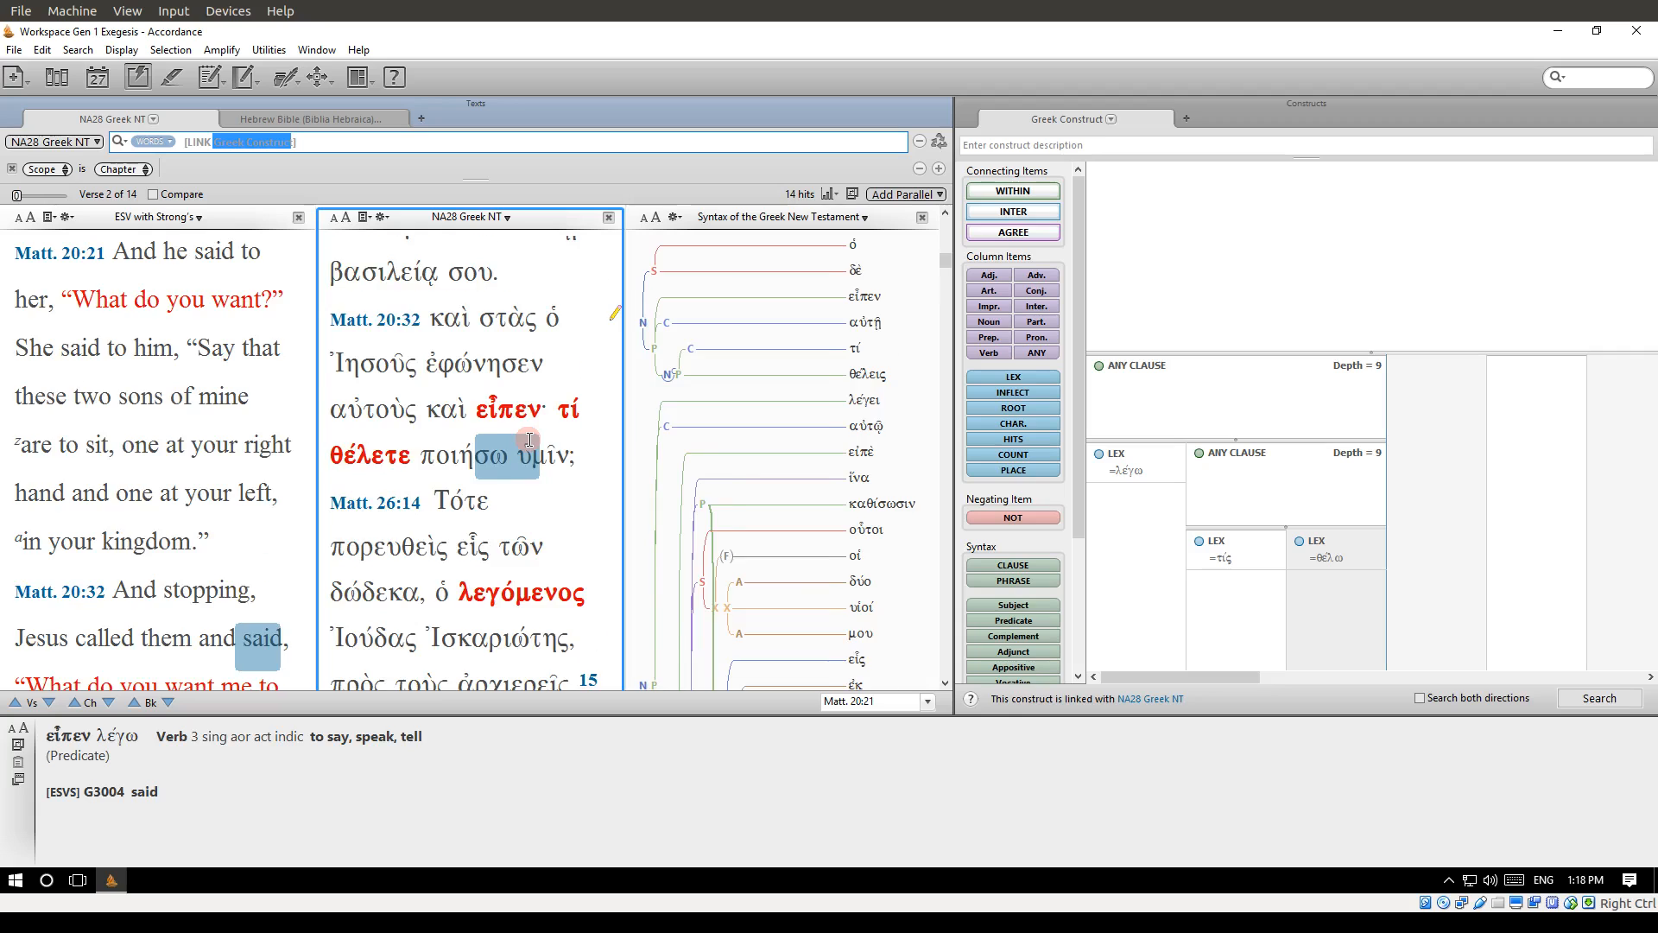
pyautogui.scroll(-1, 529, 439)
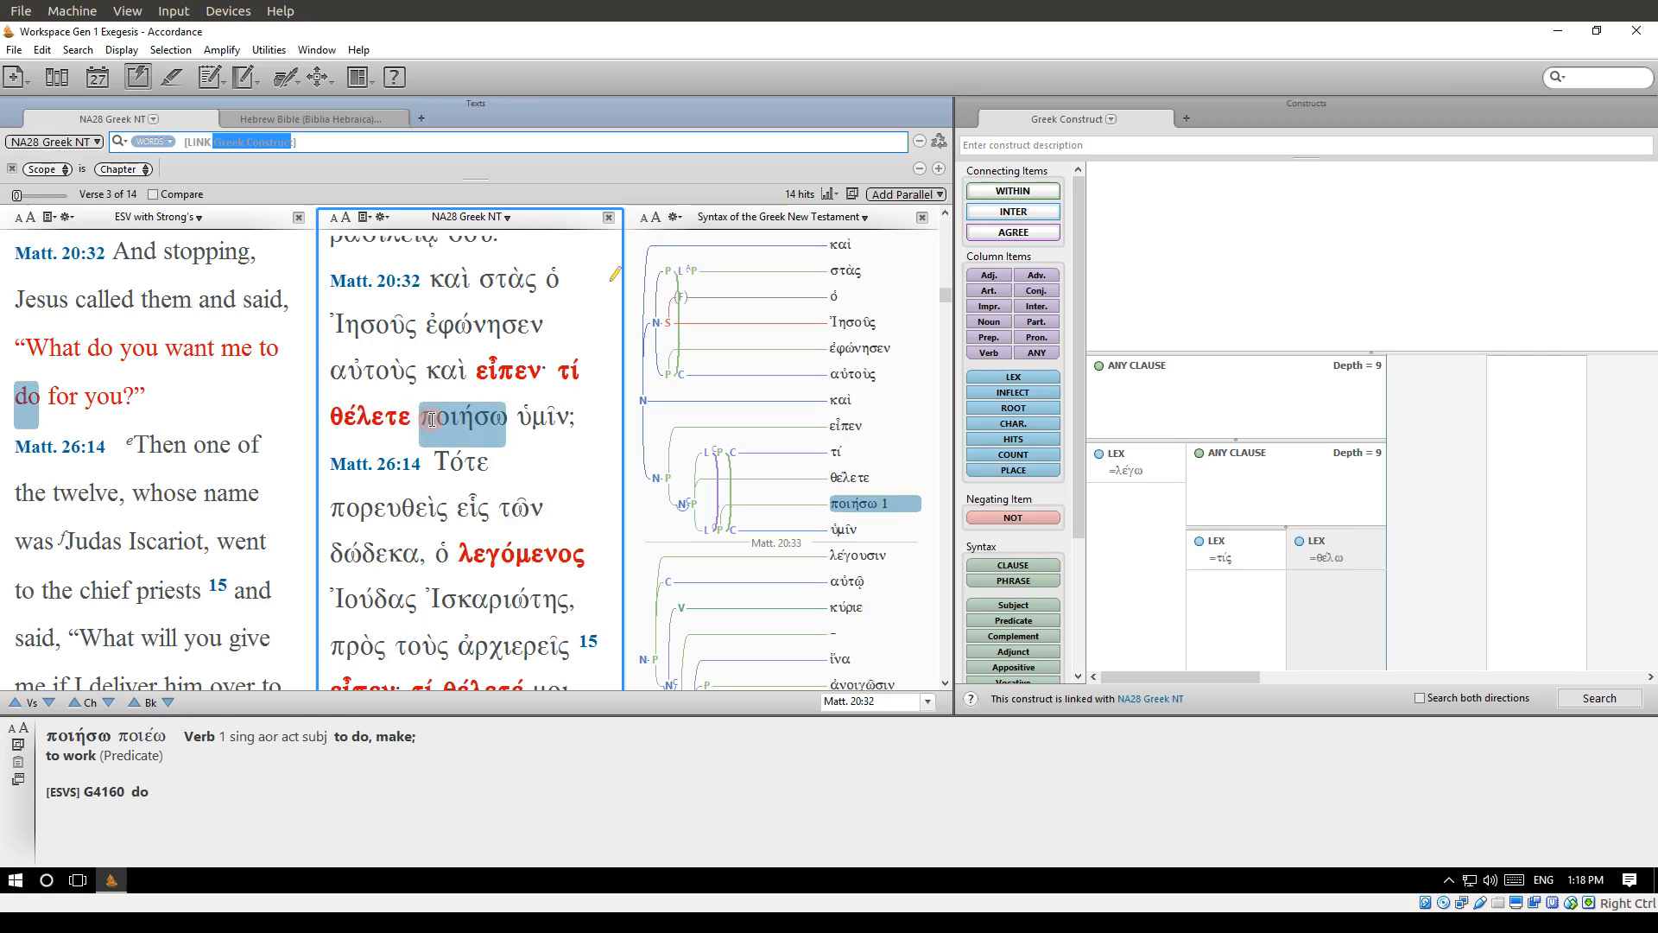
# Examine the λέγω, τίς and θέλω hits in the NA28 Greek text from Matthew 26:14 to Mark 10:36
pyautogui.scroll(-4, 459, 436)
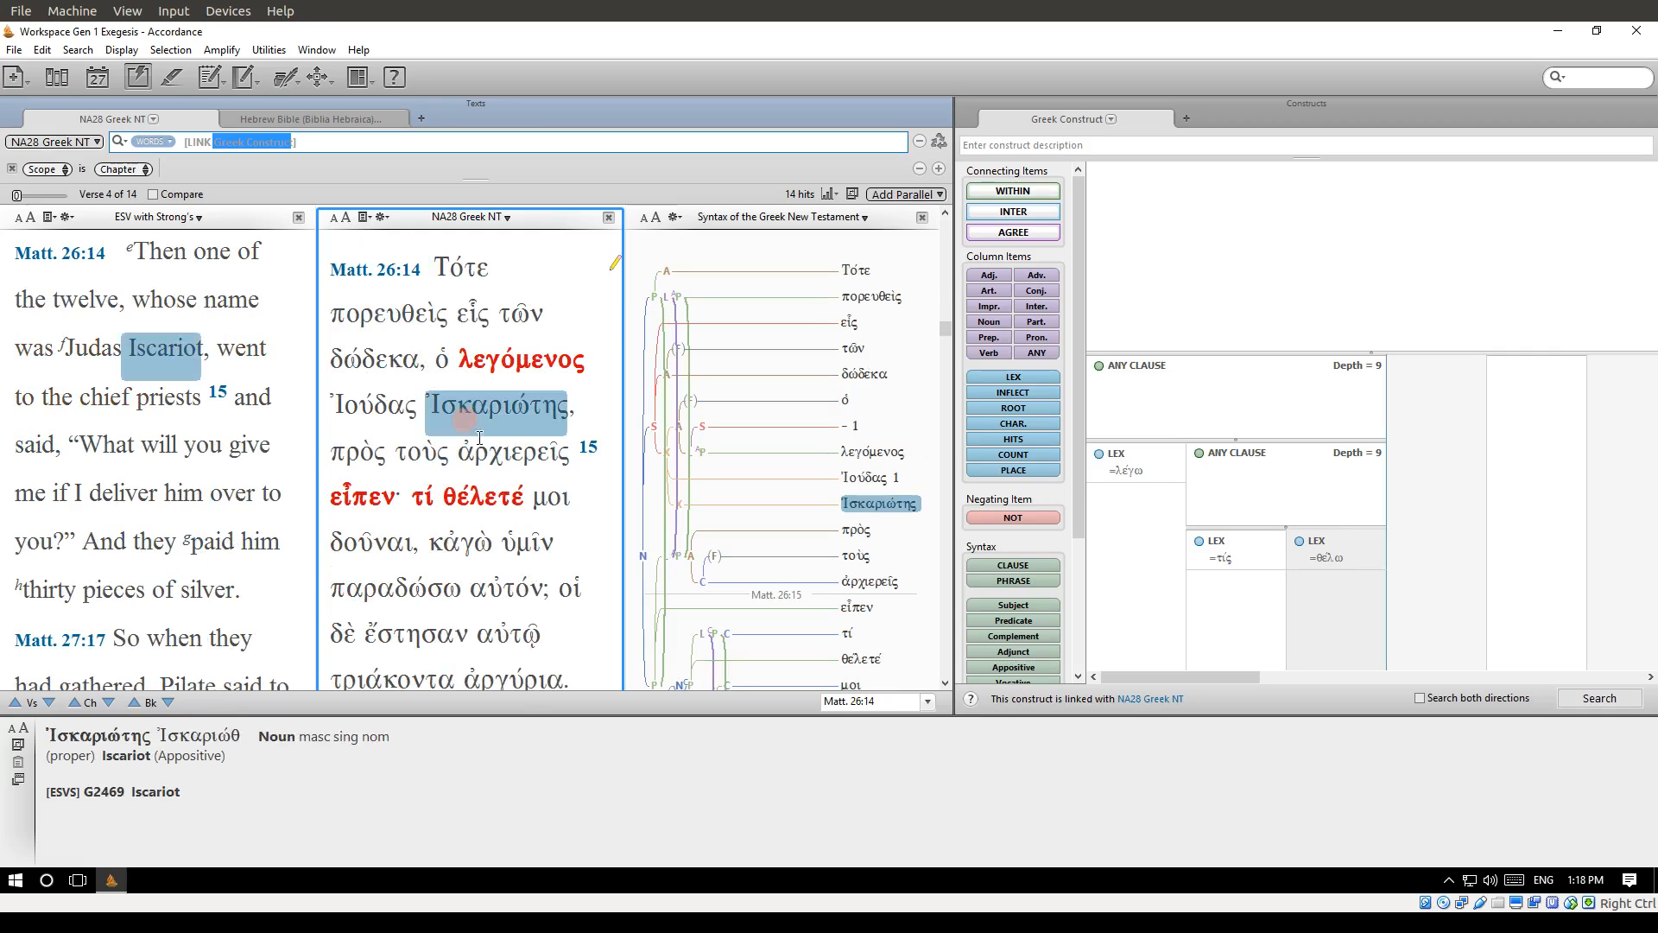
pyautogui.scroll(-1, 501, 436)
pyautogui.scroll(-3, 502, 436)
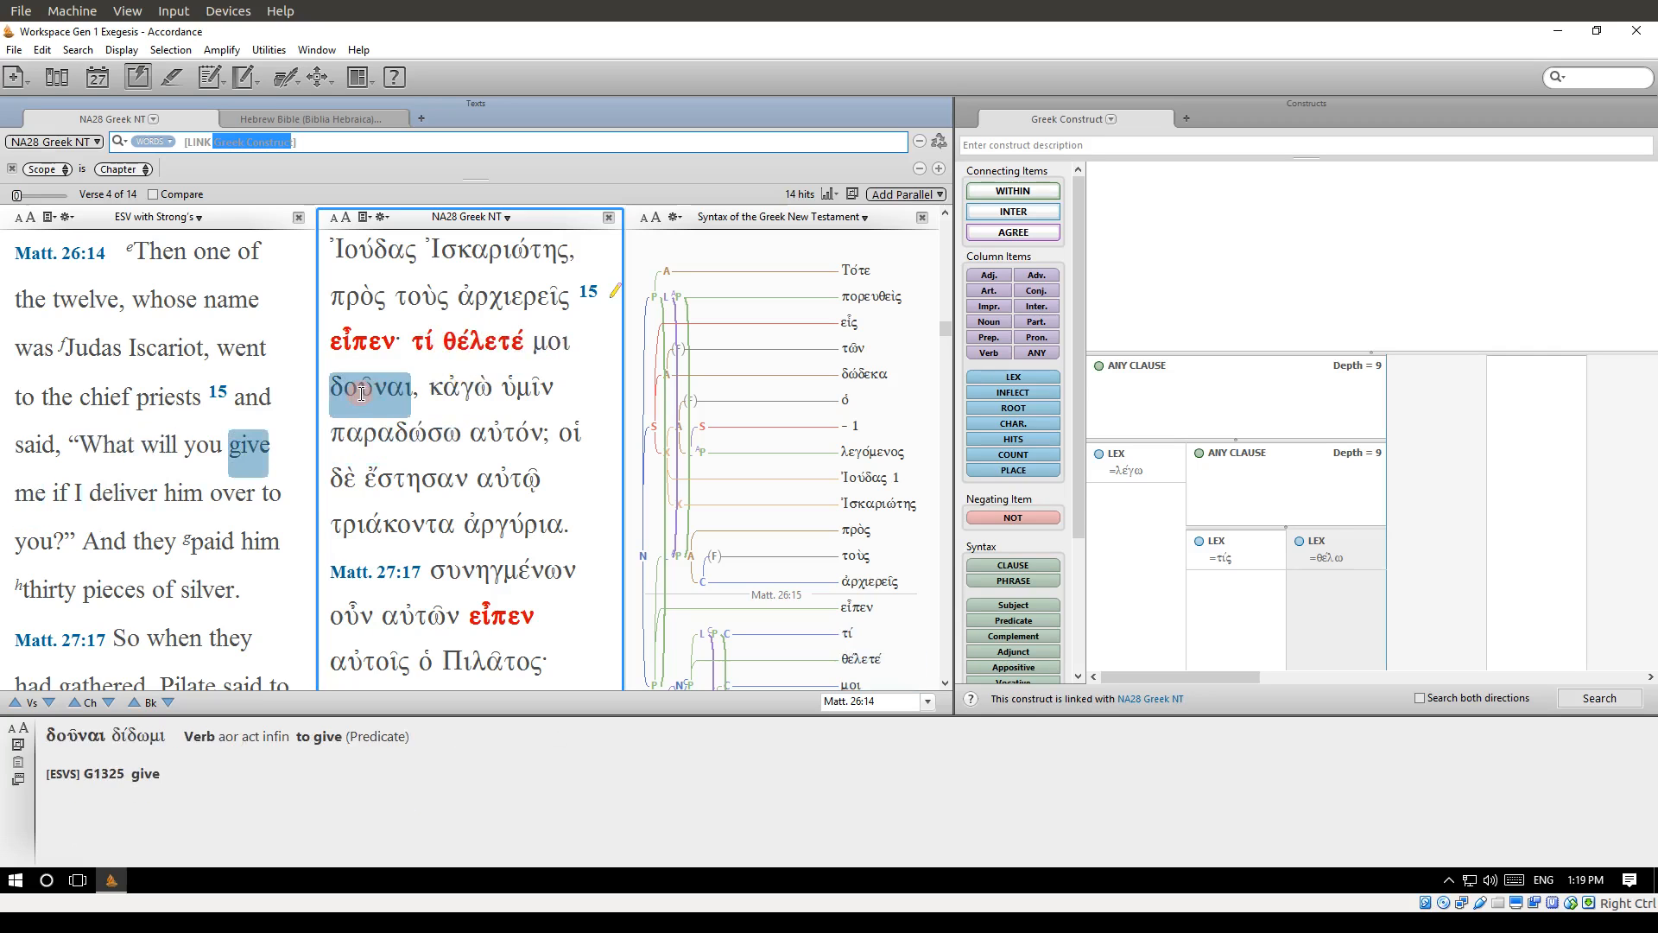
pyautogui.scroll(-3, 423, 437)
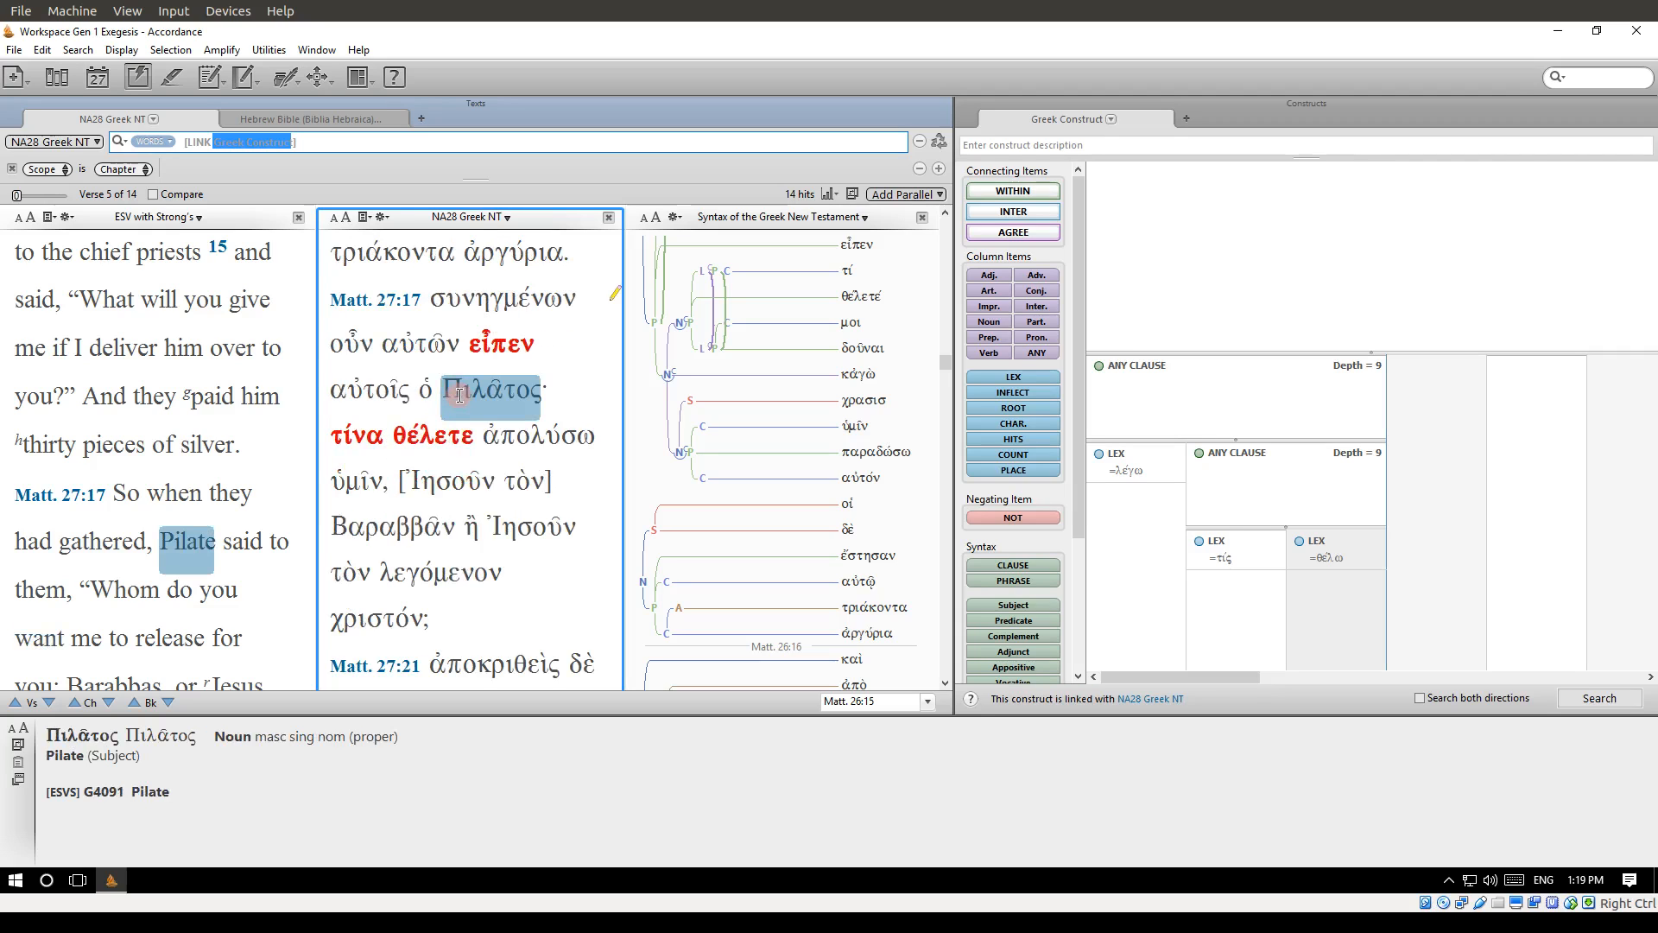
pyautogui.scroll(-1, 456, 394)
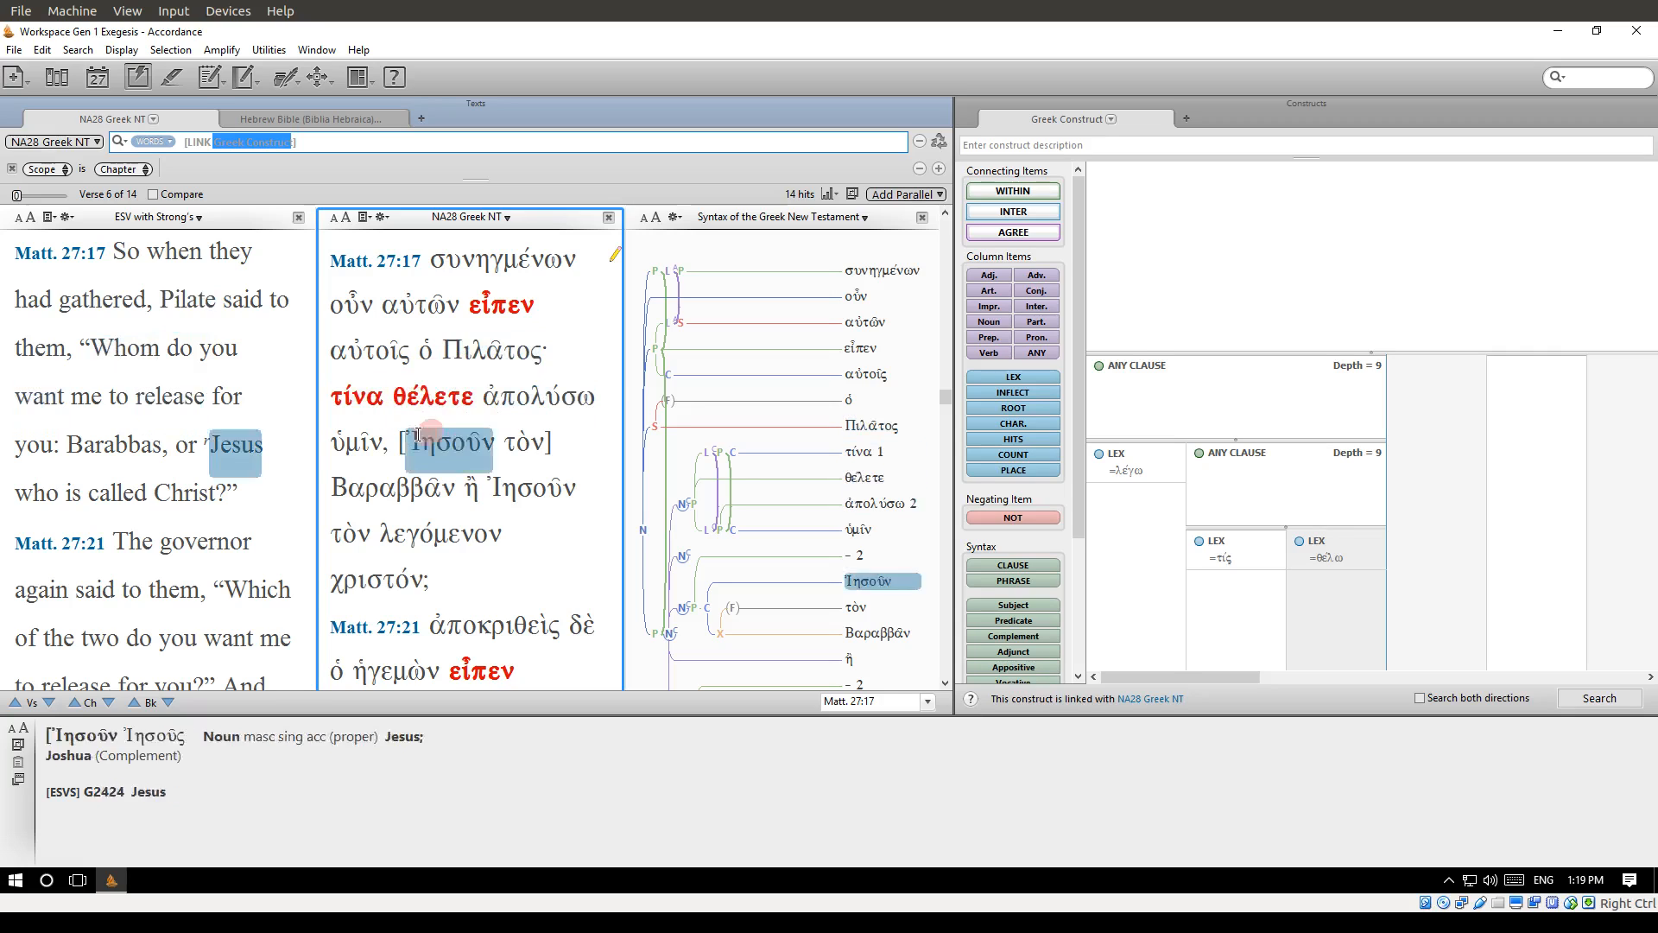
pyautogui.scroll(-4, 386, 444)
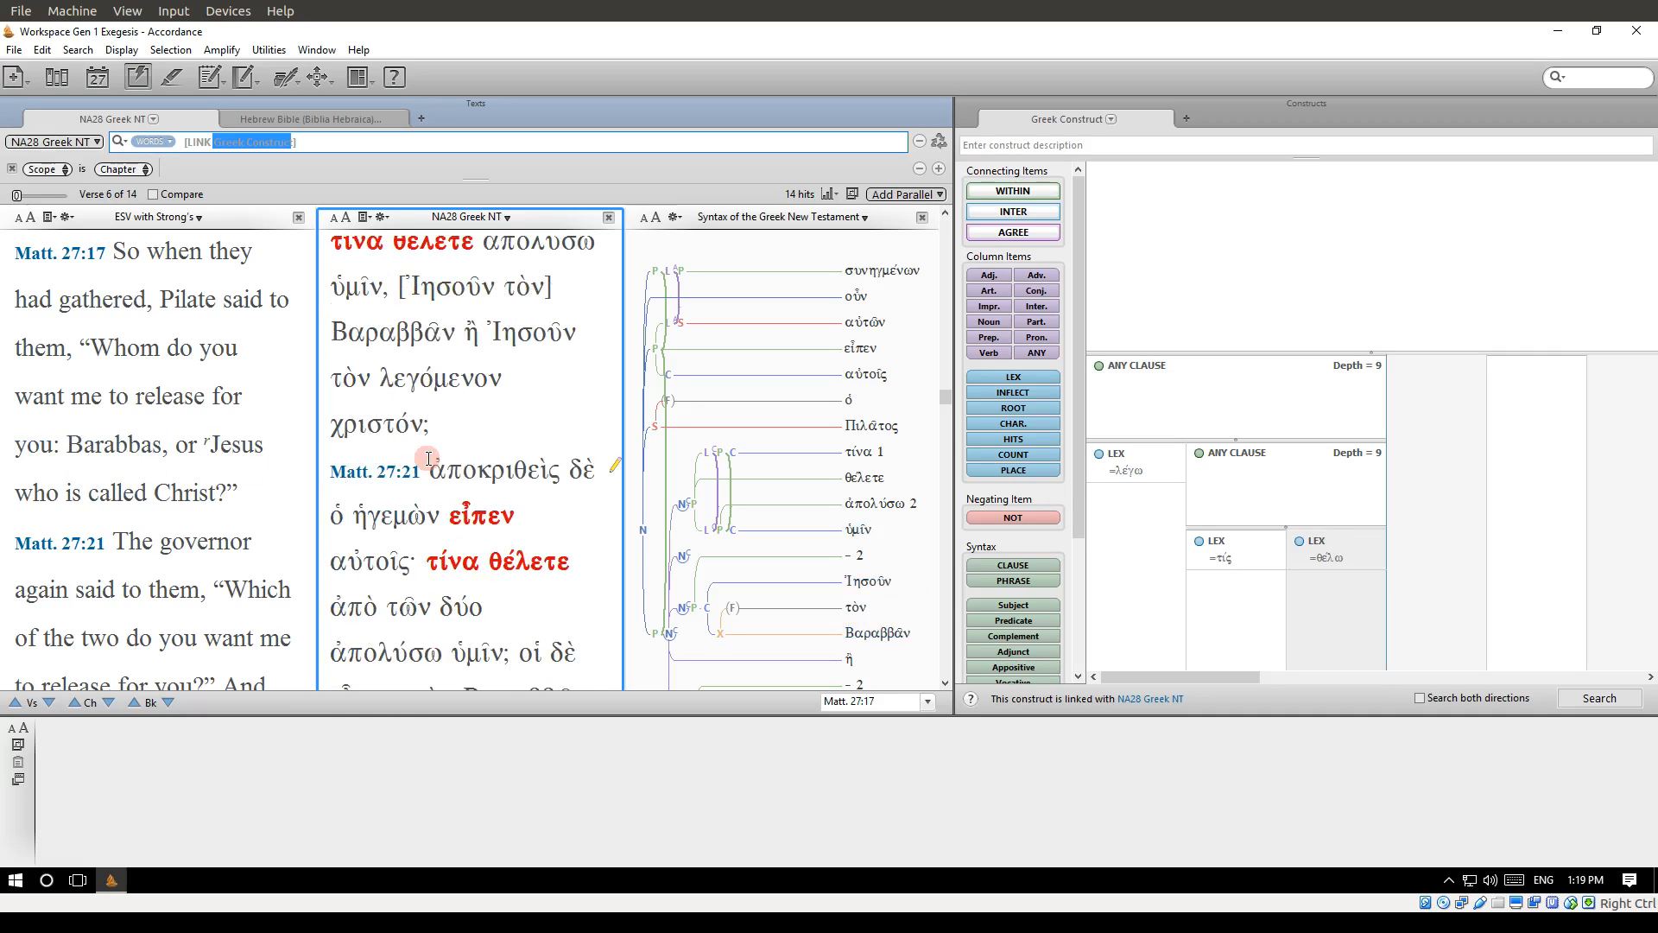
pyautogui.scroll(-3, 456, 466)
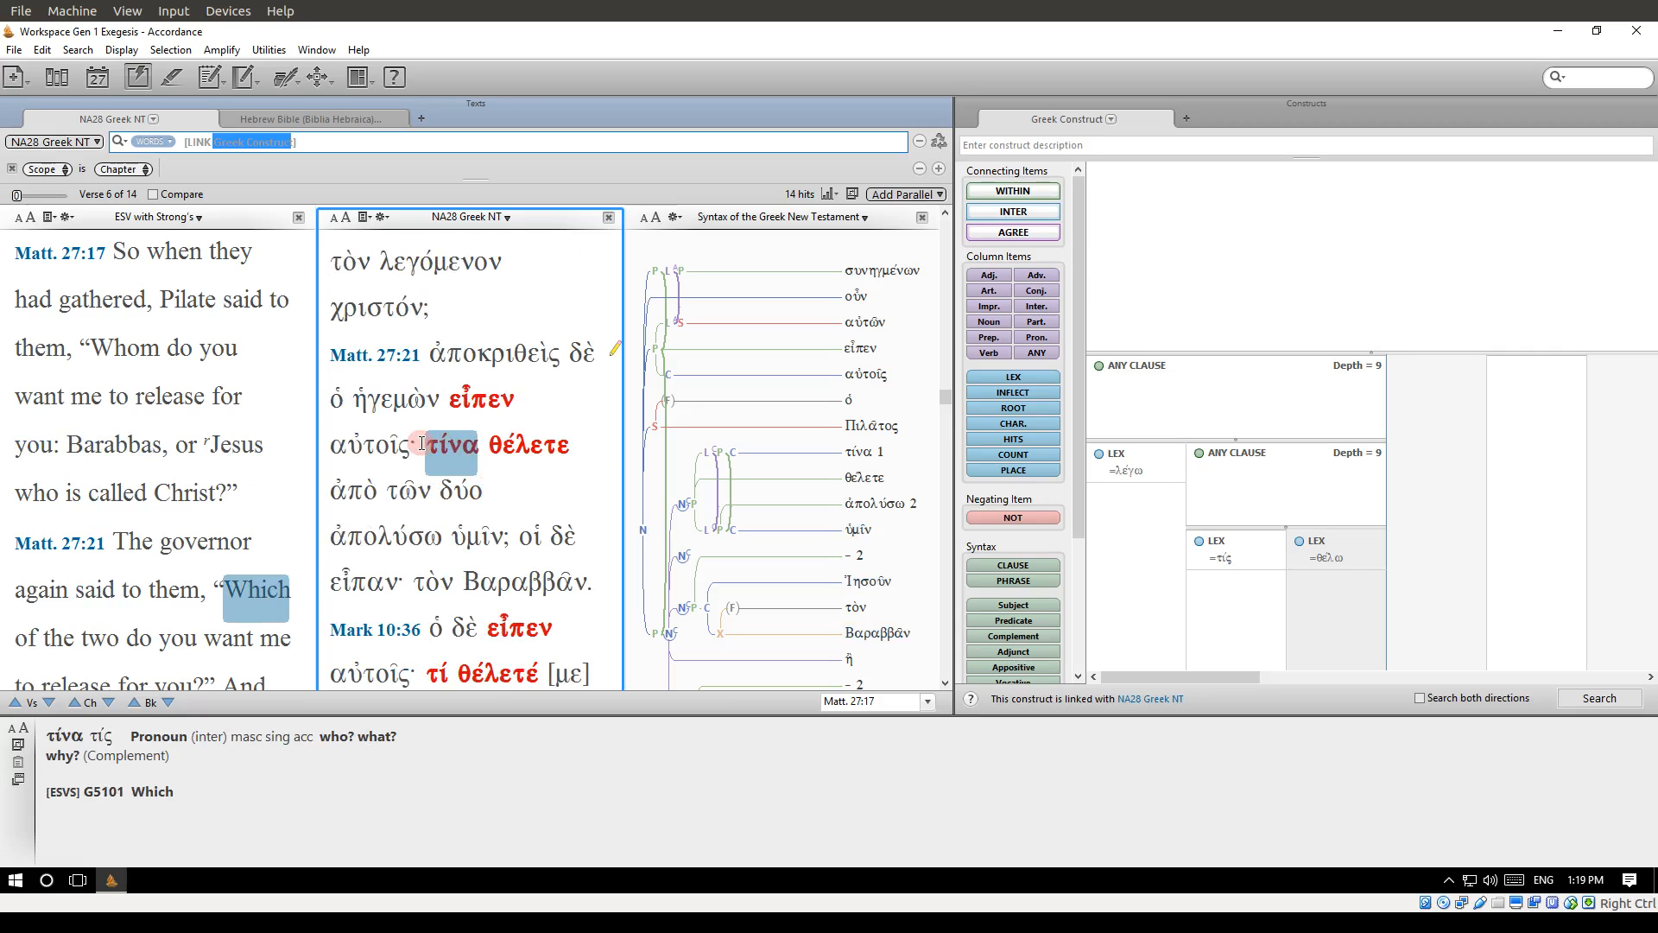
pyautogui.scroll(-1, 421, 444)
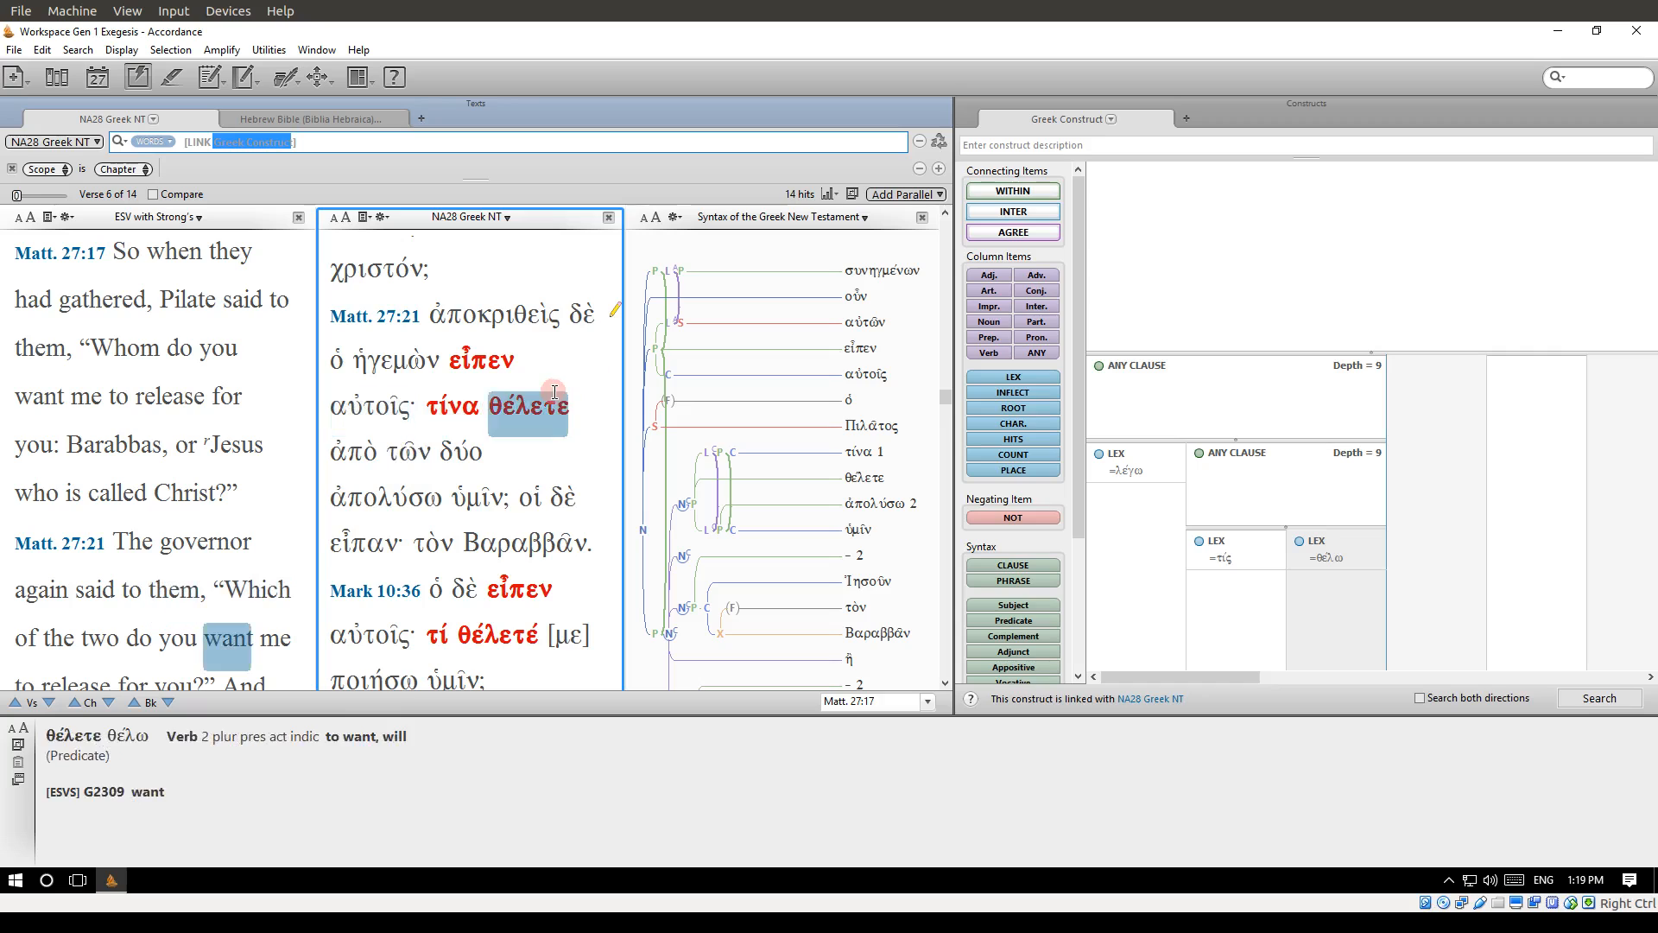
pyautogui.scroll(-2, 563, 385)
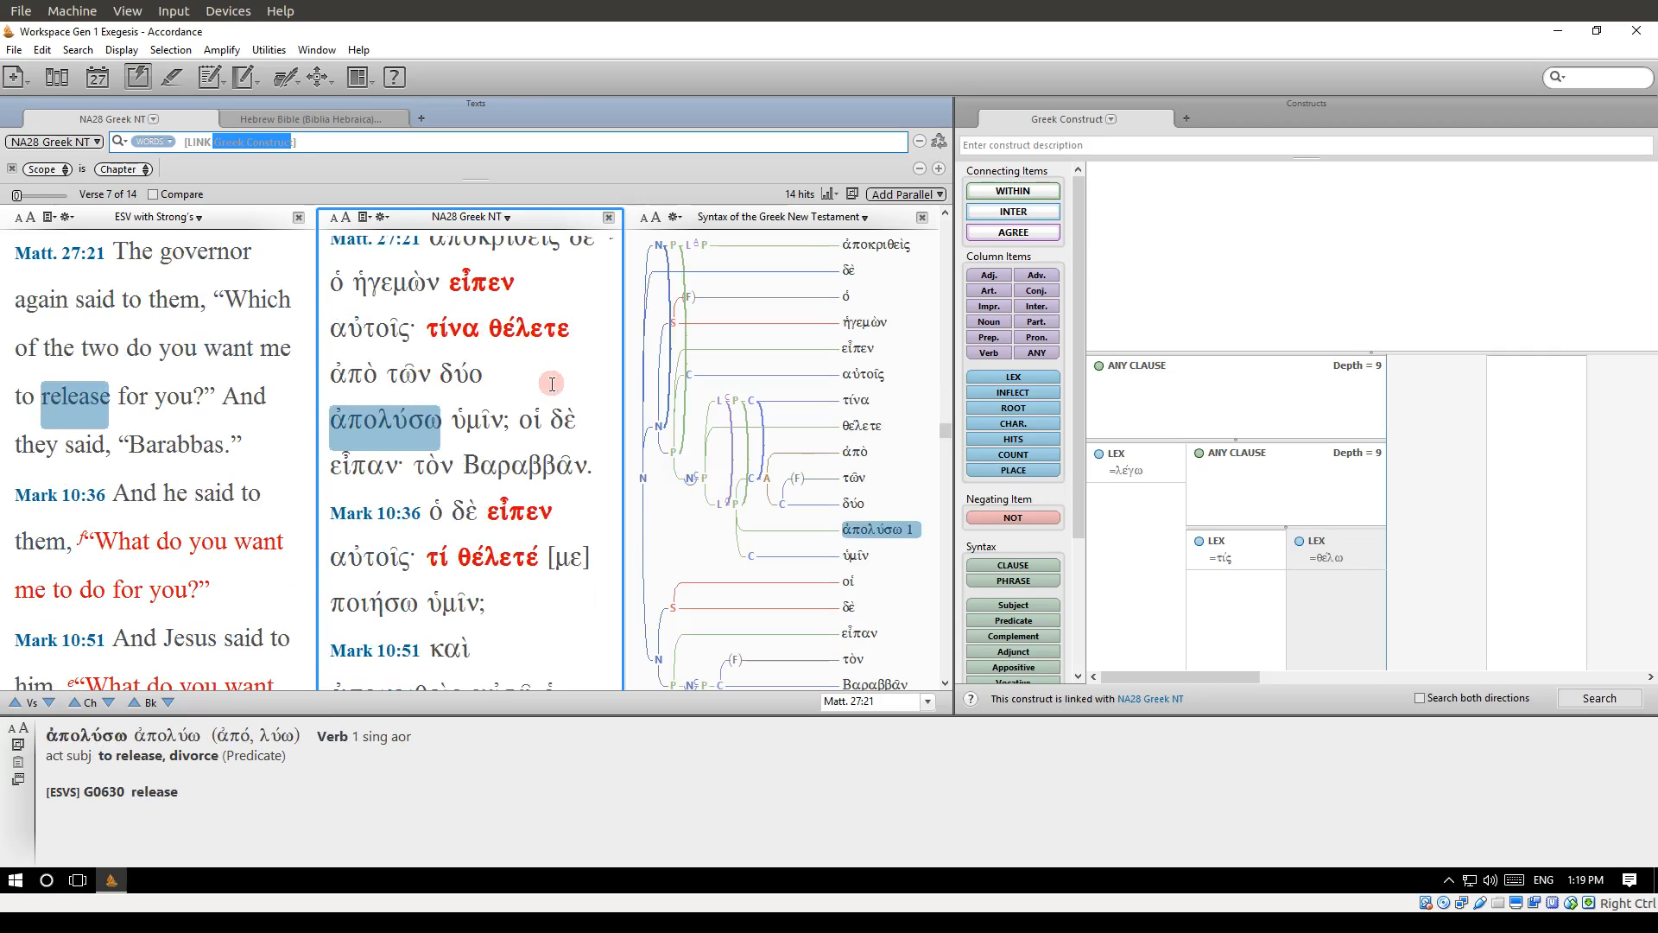
# Switch to the tagged Hebrew Bible text and create a new Hebrew construct linked to it
pyautogui.click(308, 122)
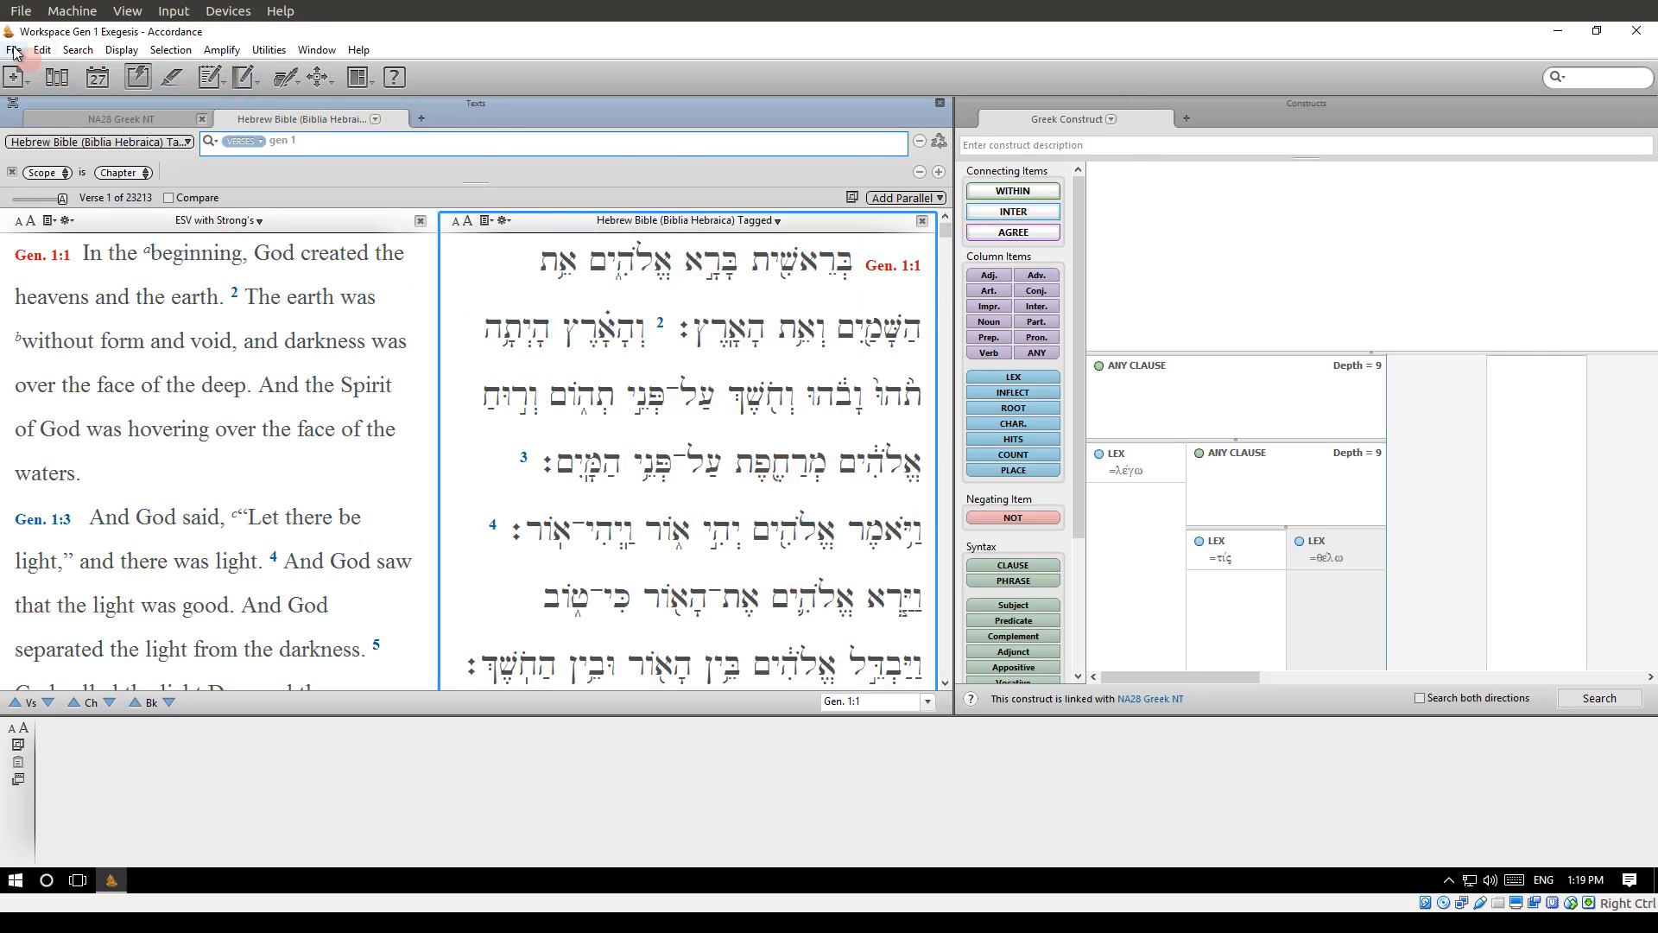
pyautogui.click(76, 52)
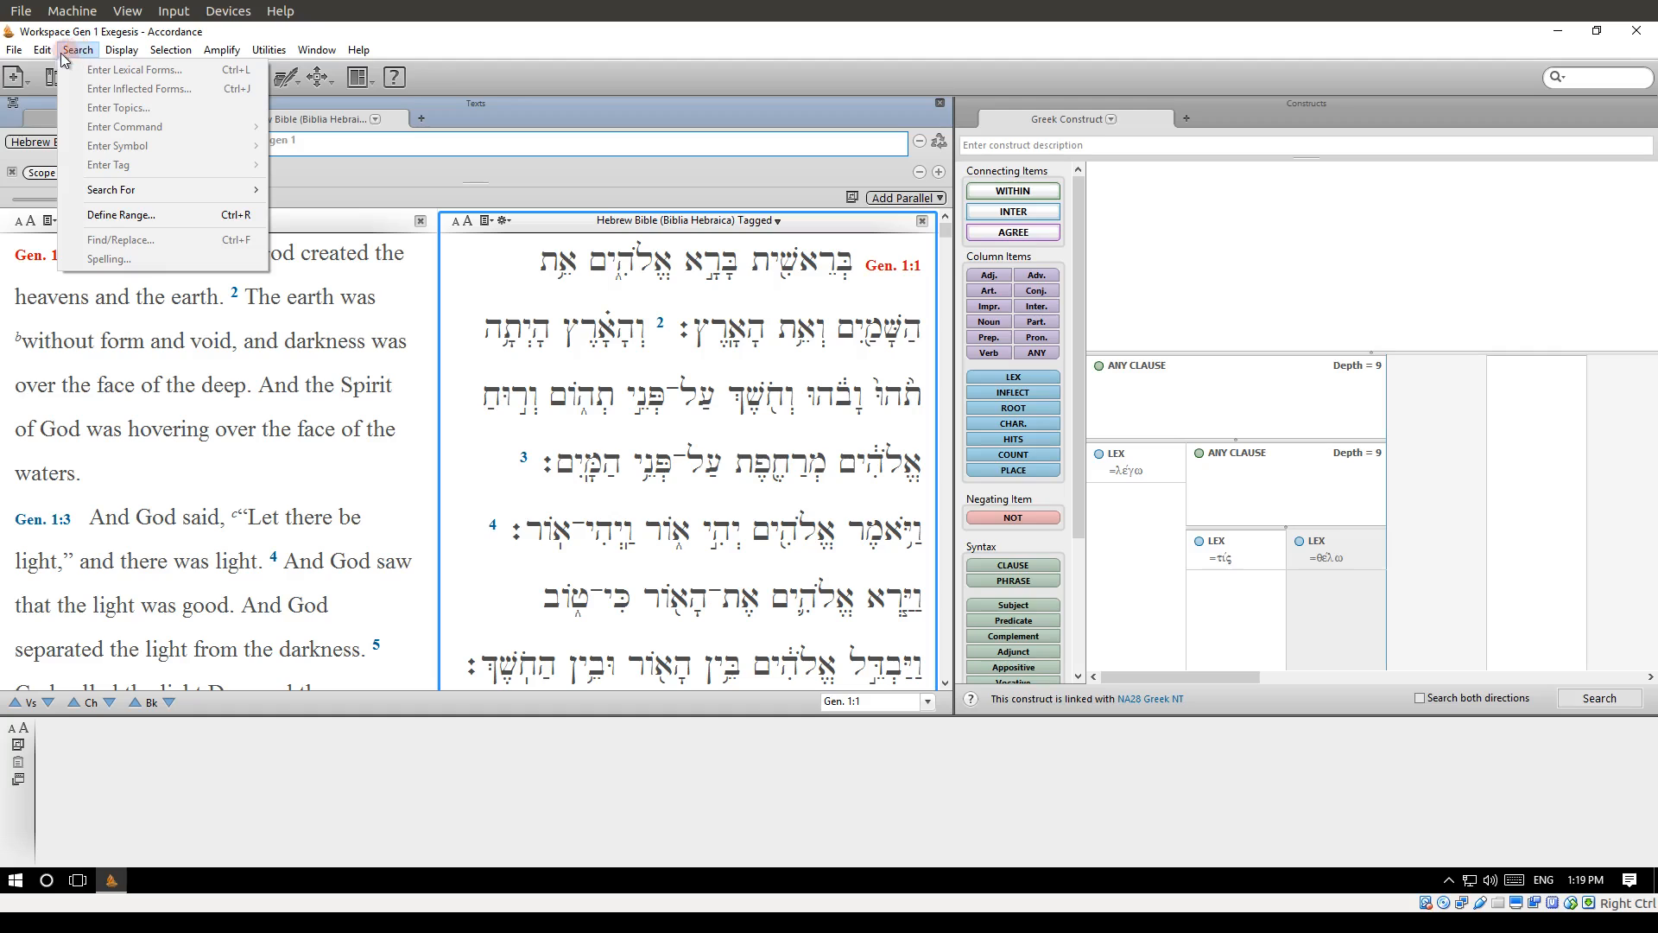
pyautogui.moveTo(58, 112)
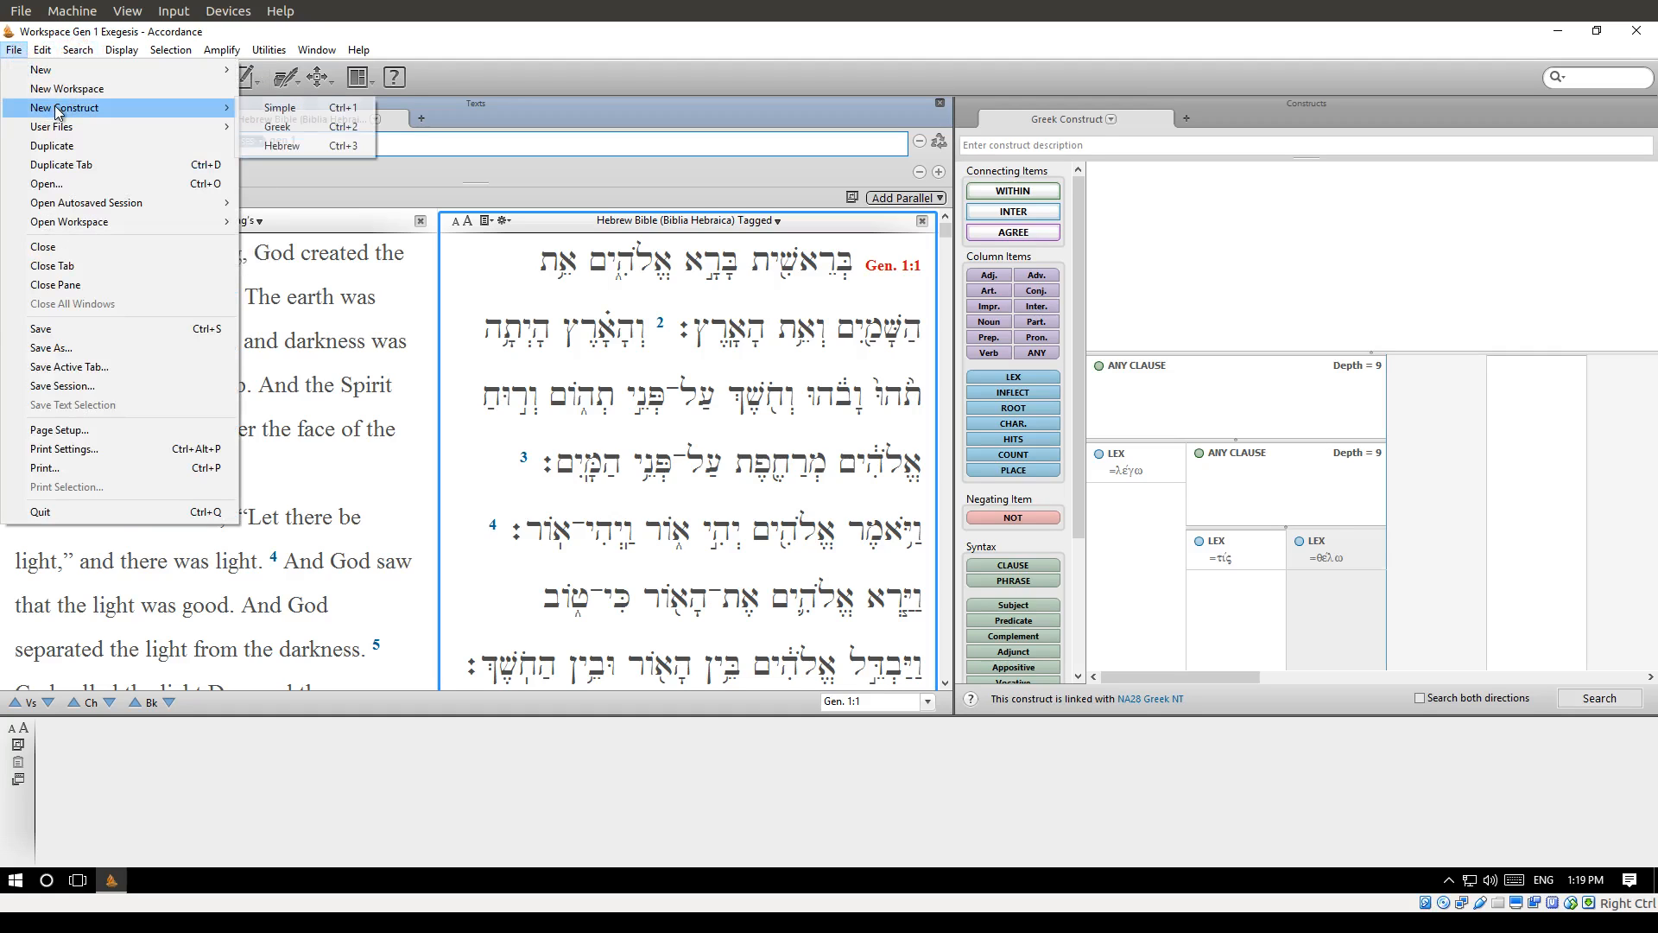
pyautogui.click(298, 145)
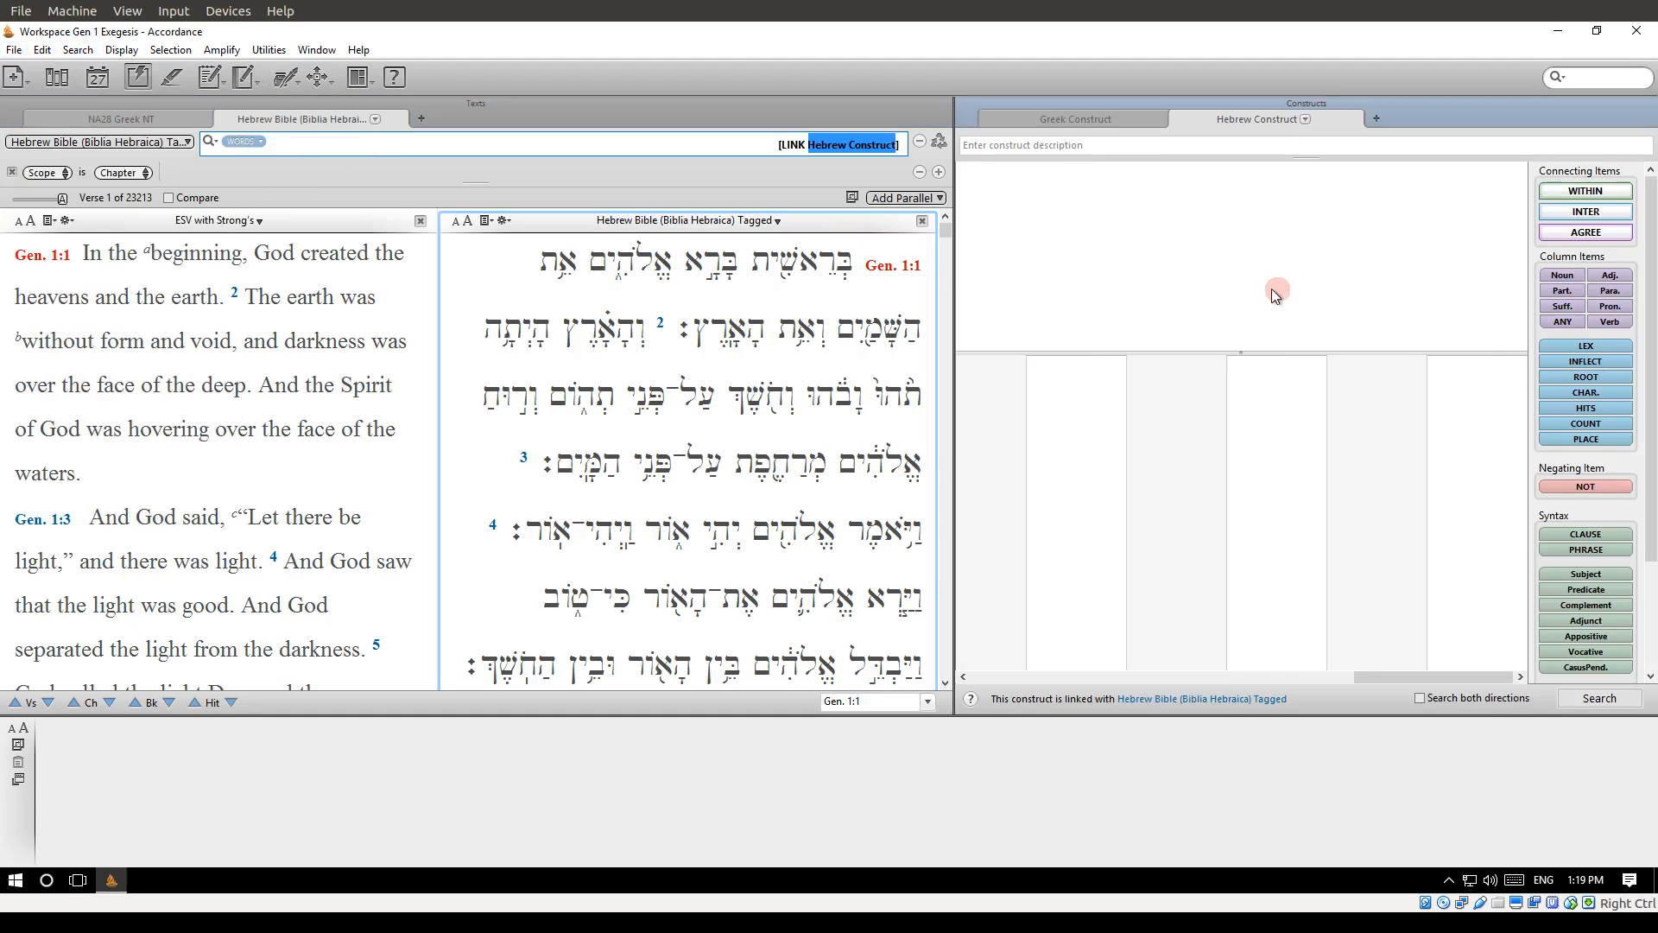
# Add the Syntax of the Hebrew Bible diagram as a parallel pane beside the tagged Hebrew text
pyautogui.click(526, 148)
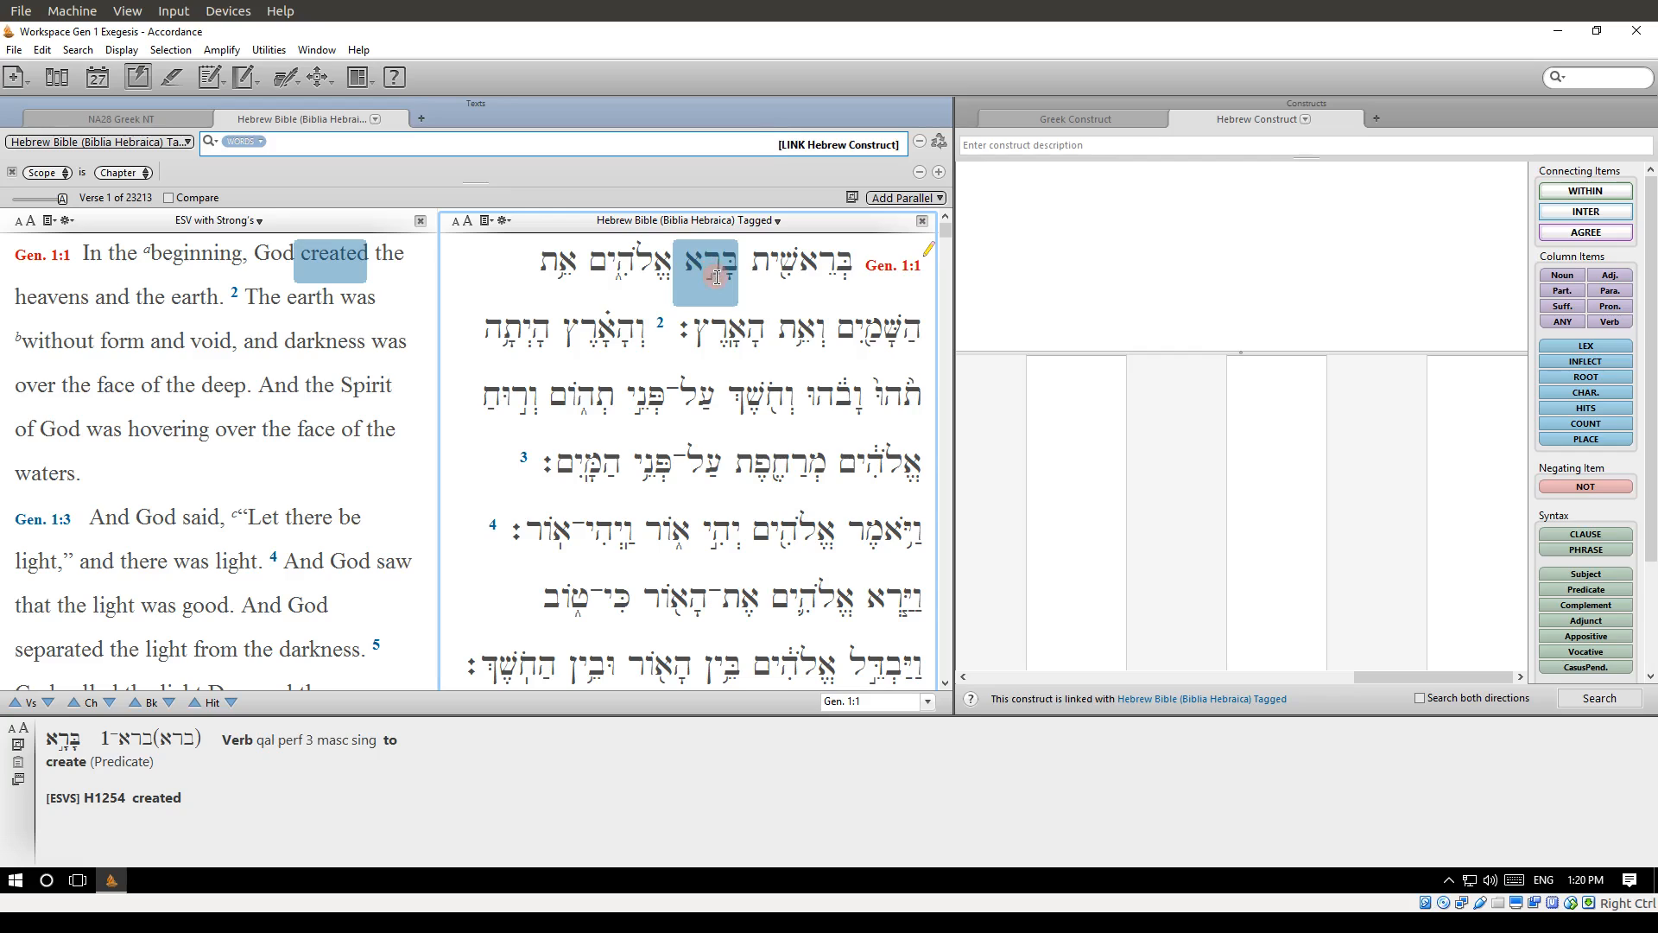
pyautogui.click(919, 201)
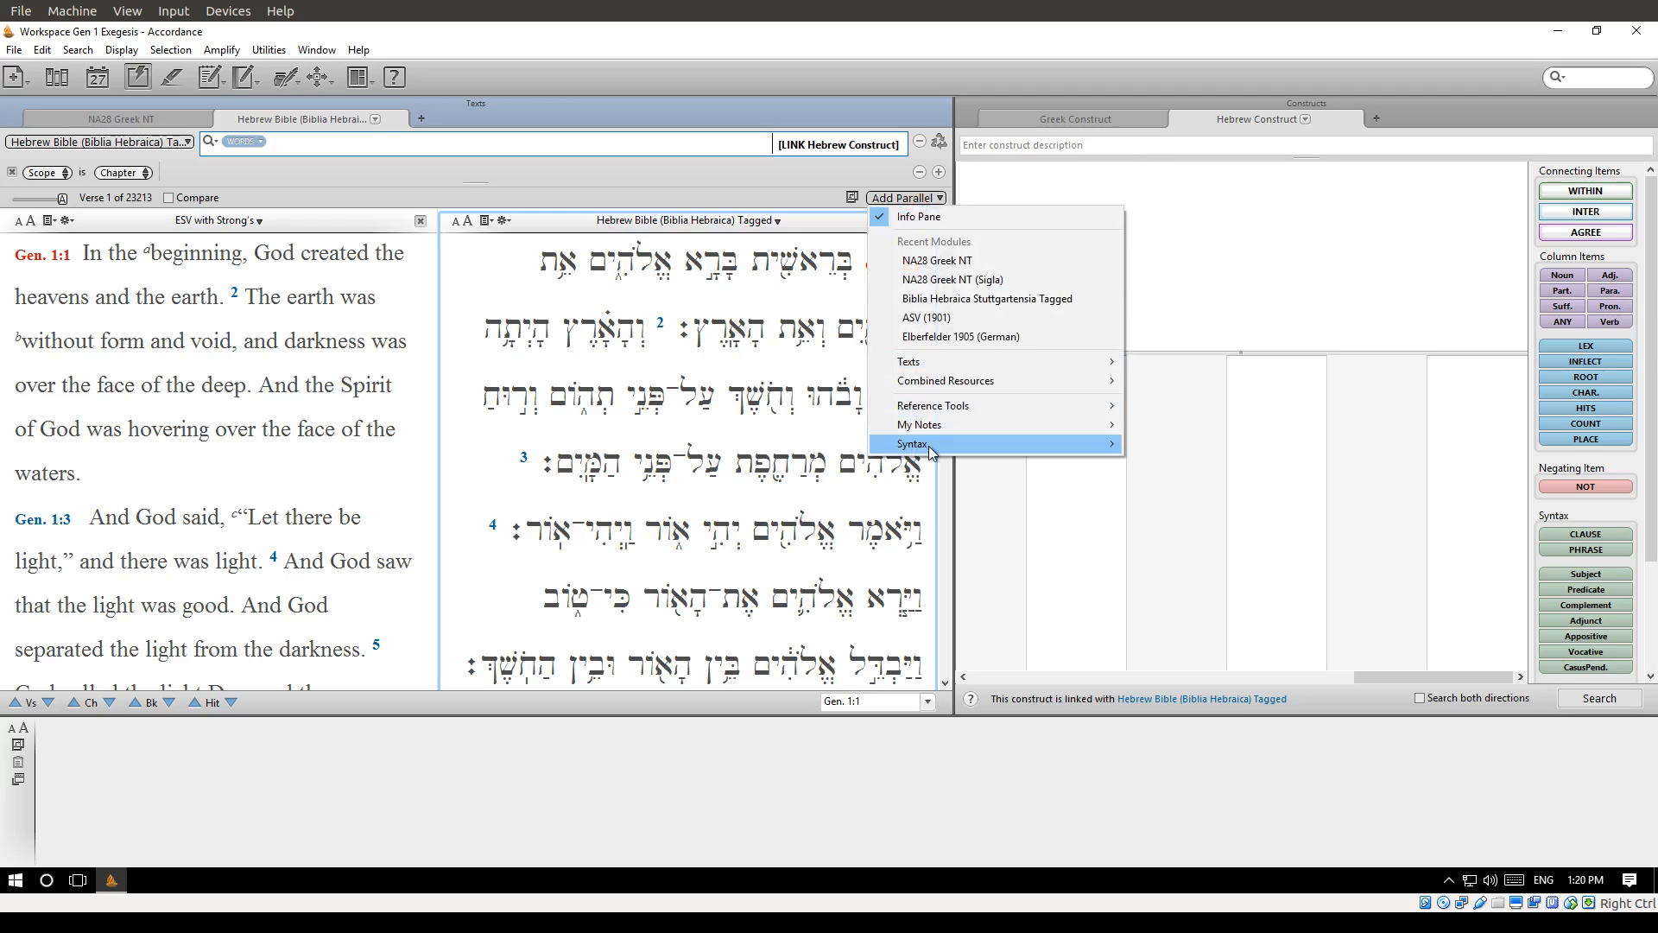
pyautogui.moveTo(929, 445)
pyautogui.click(1305, 466)
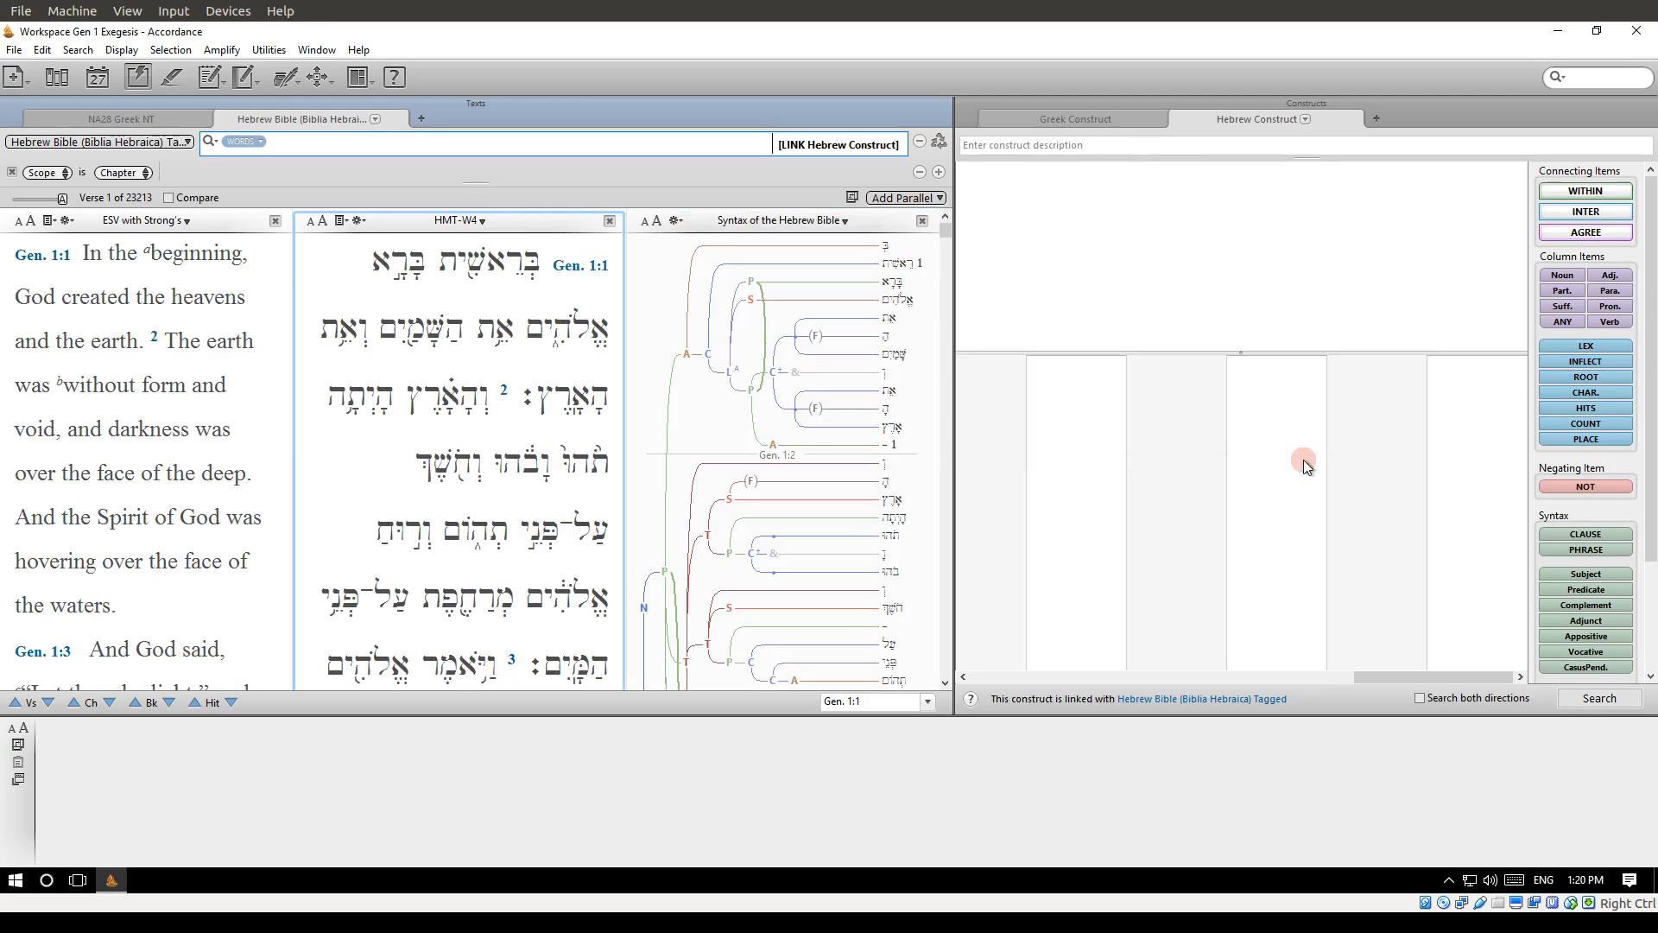
pyautogui.click(767, 397)
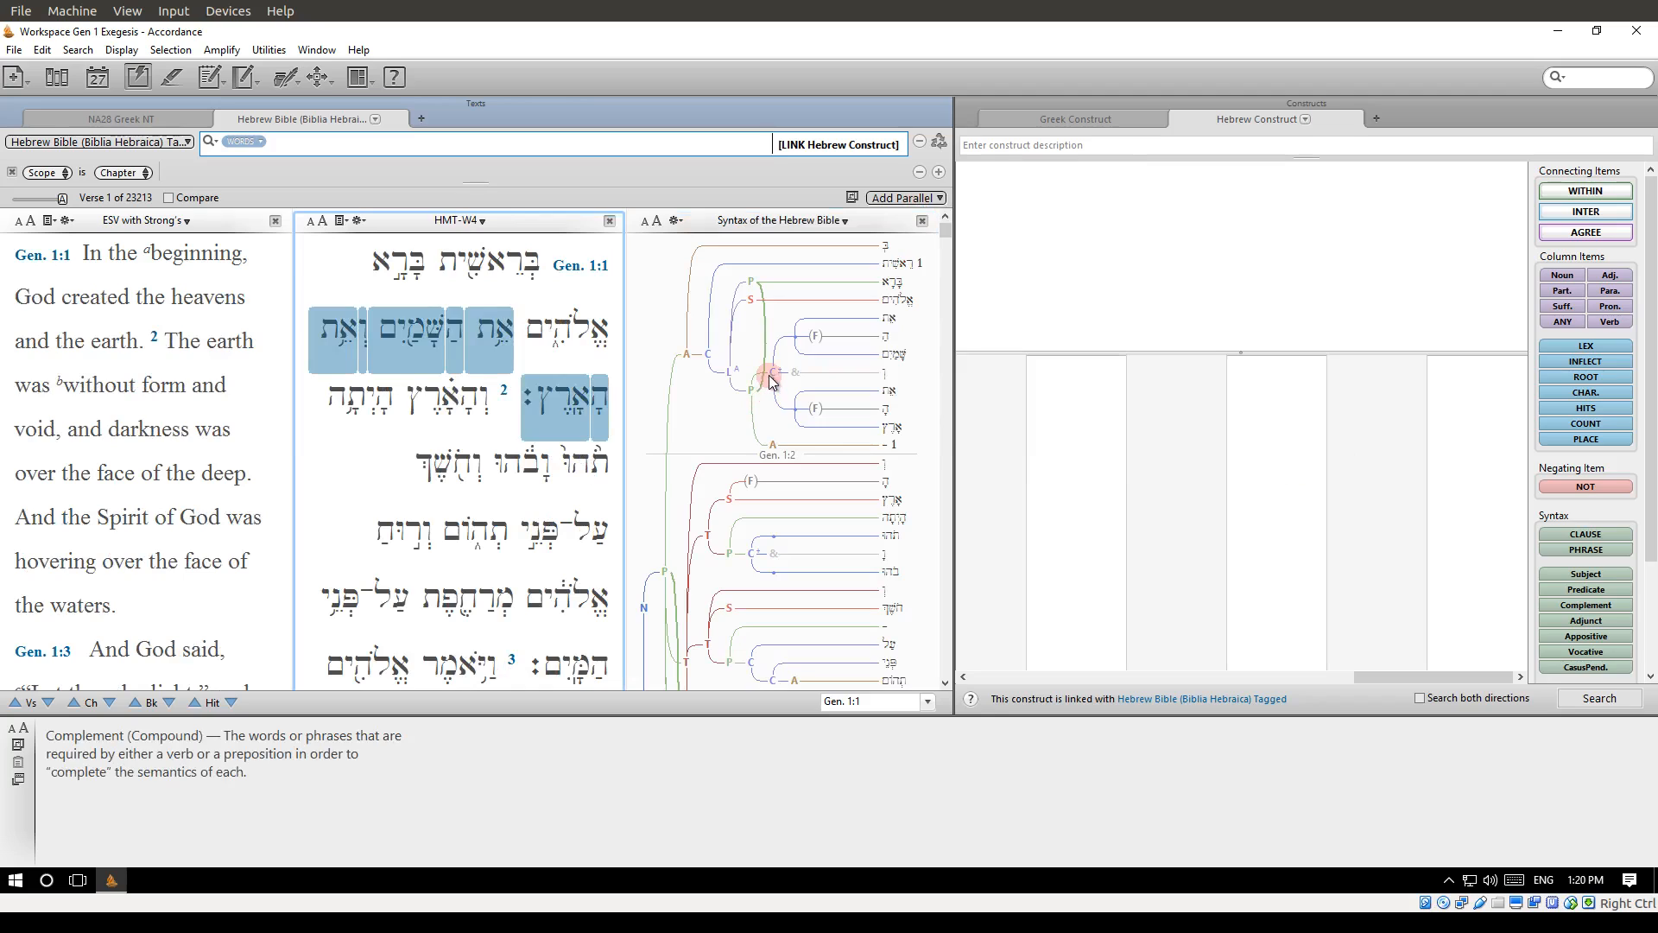
# Enlarge the text of the Hebrew syntax diagram by five increments so the Genesis 1:1 words are readable
pyautogui.click(660, 221)
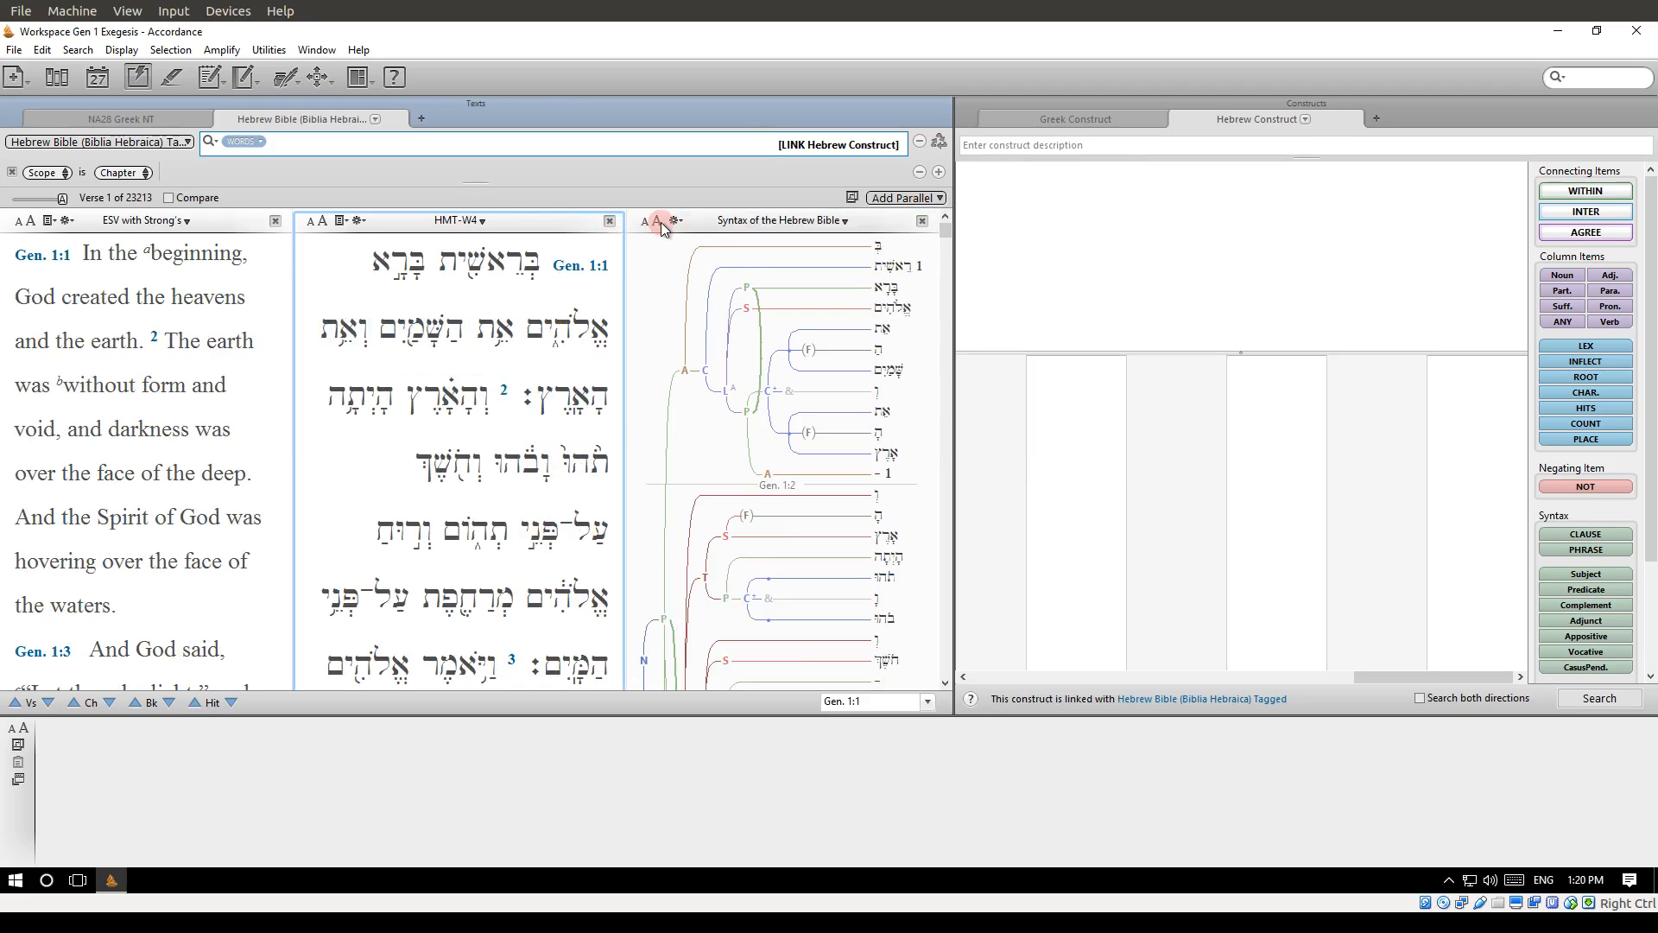
pyautogui.click(660, 221)
pyautogui.click(661, 221)
pyautogui.click(660, 221)
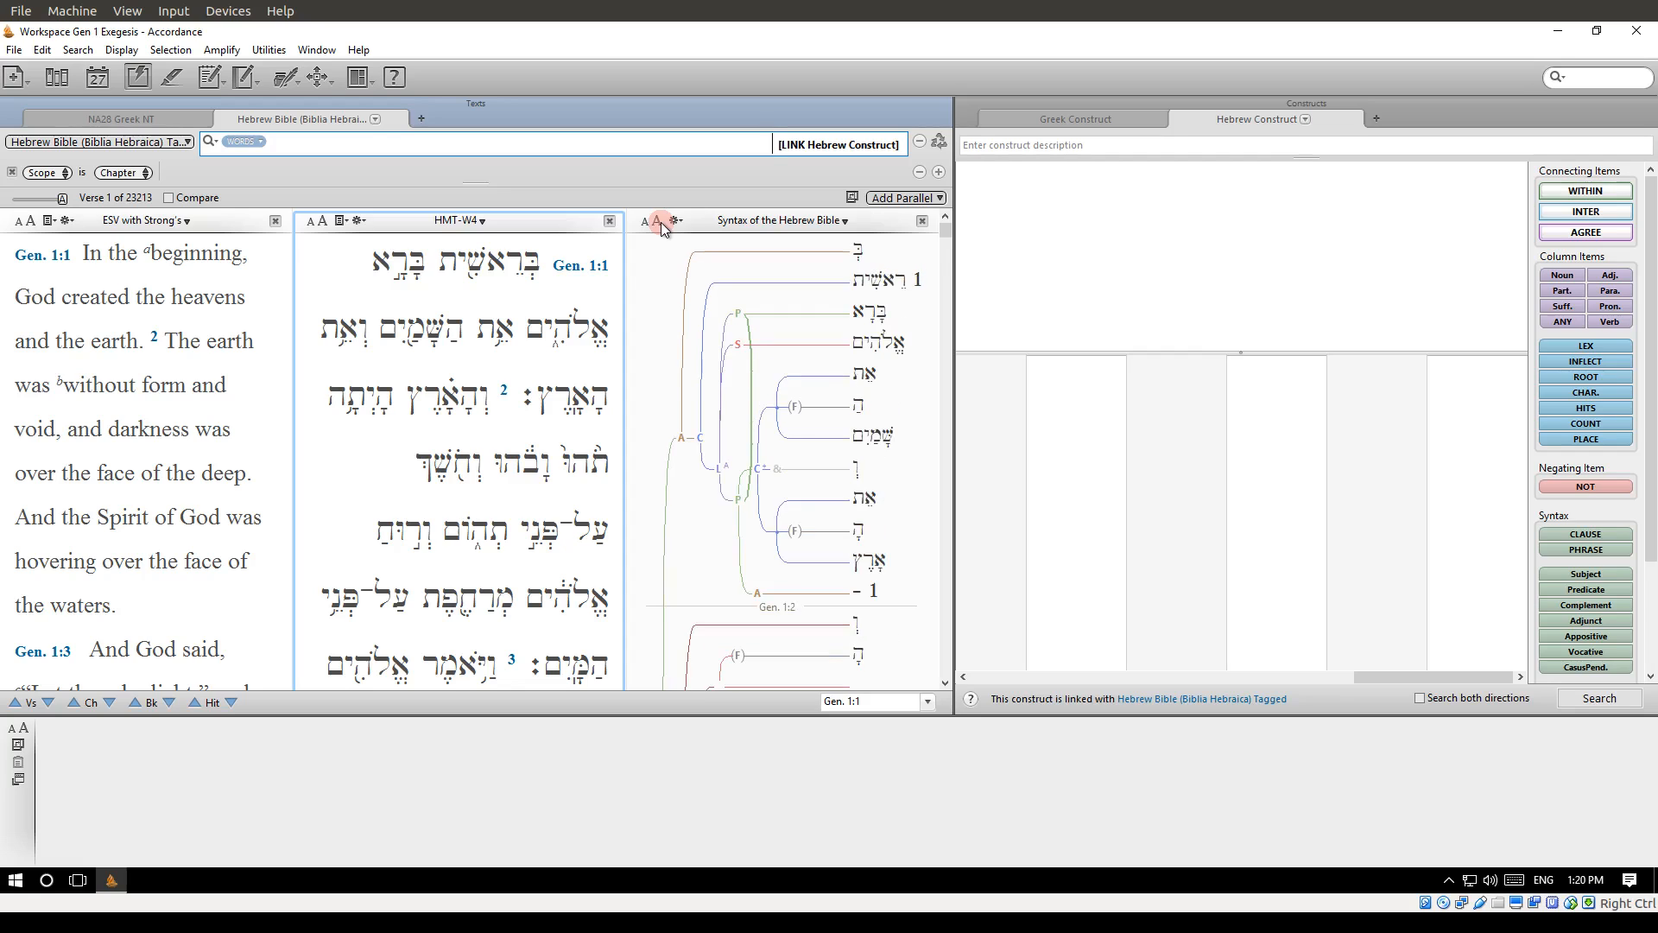
pyautogui.click(661, 221)
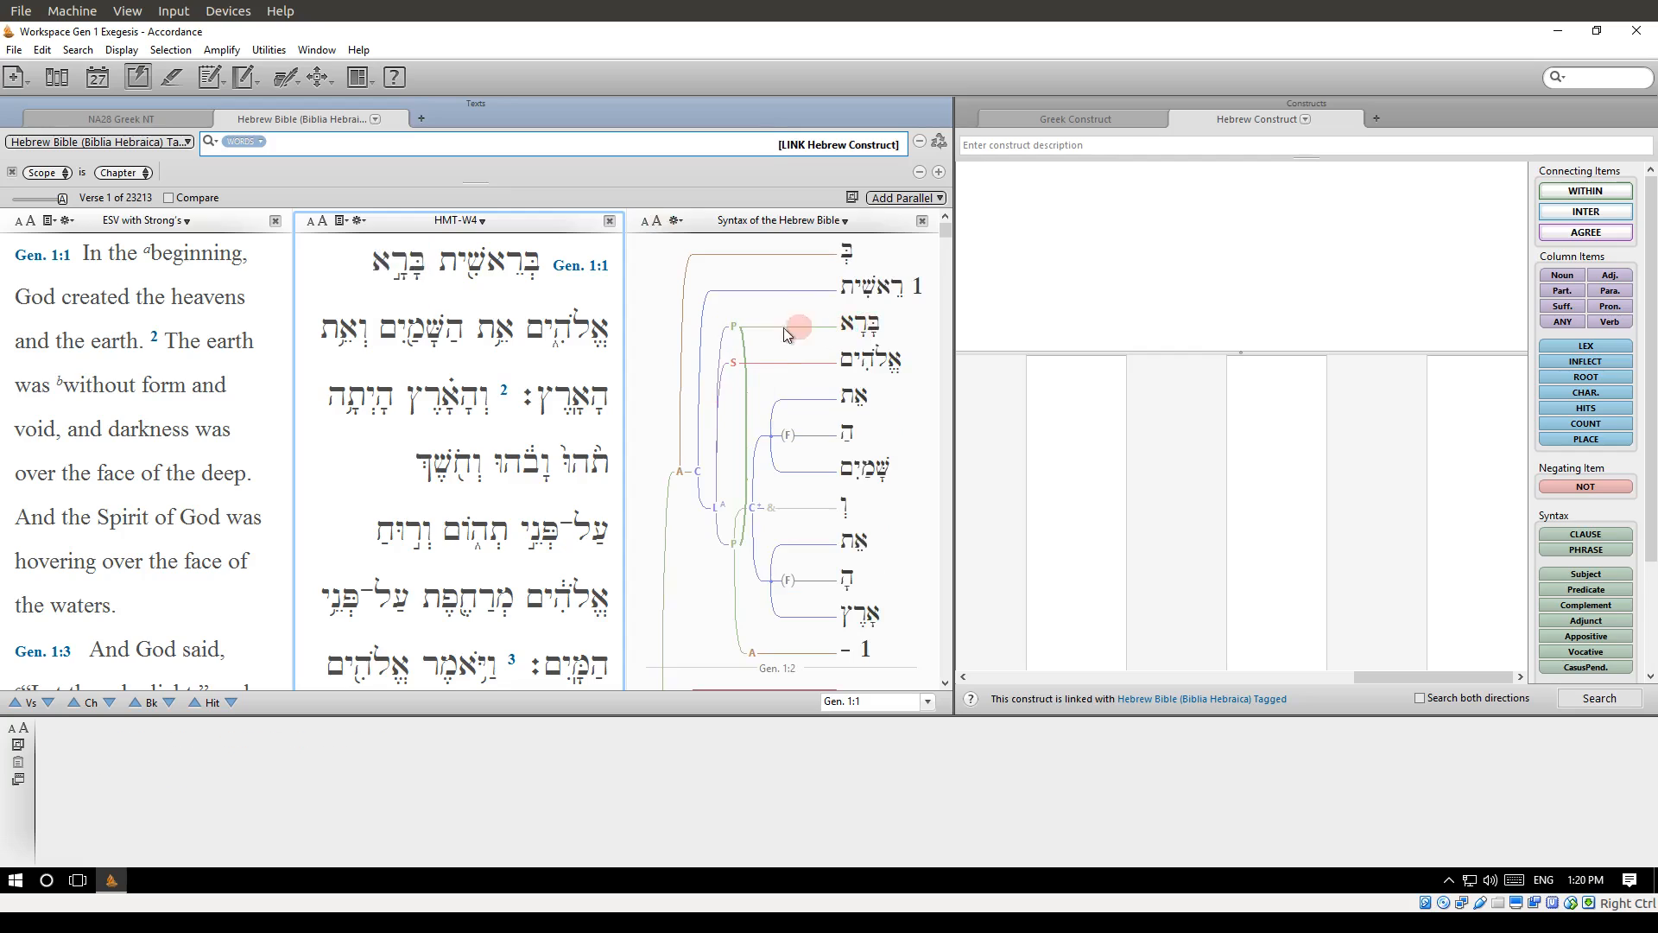
# Add an any-type clause with maximum search depth 2 to the Hebrew construct, containing a predicate word and a subject
pyautogui.moveTo(736, 335)
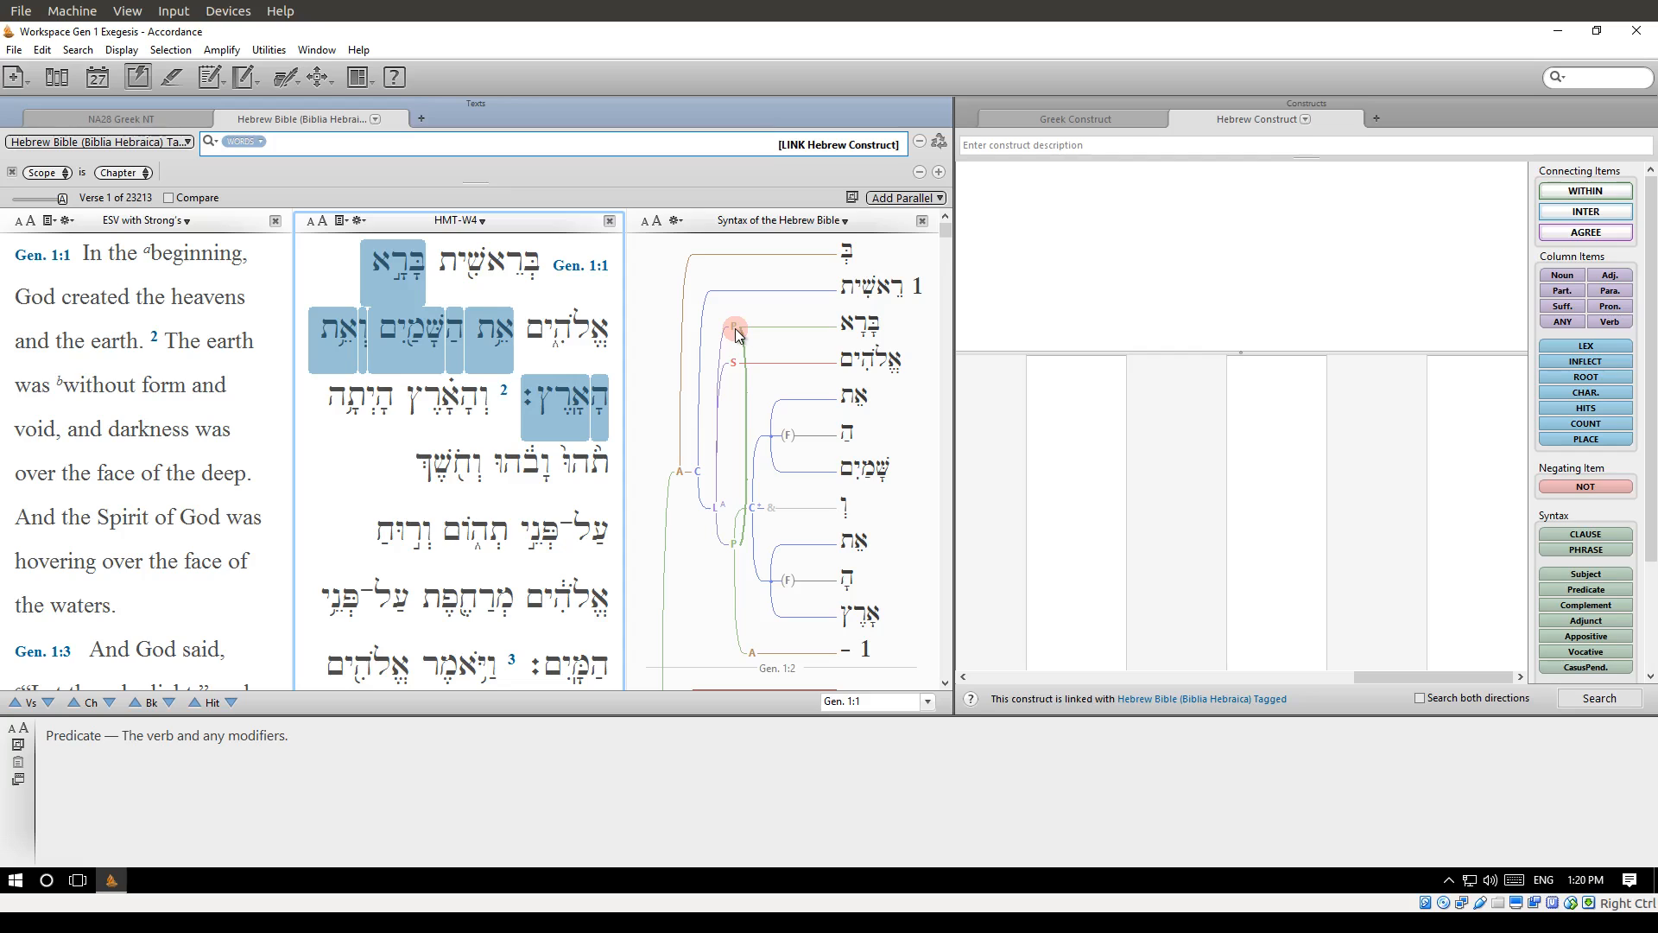
pyautogui.moveTo(738, 369)
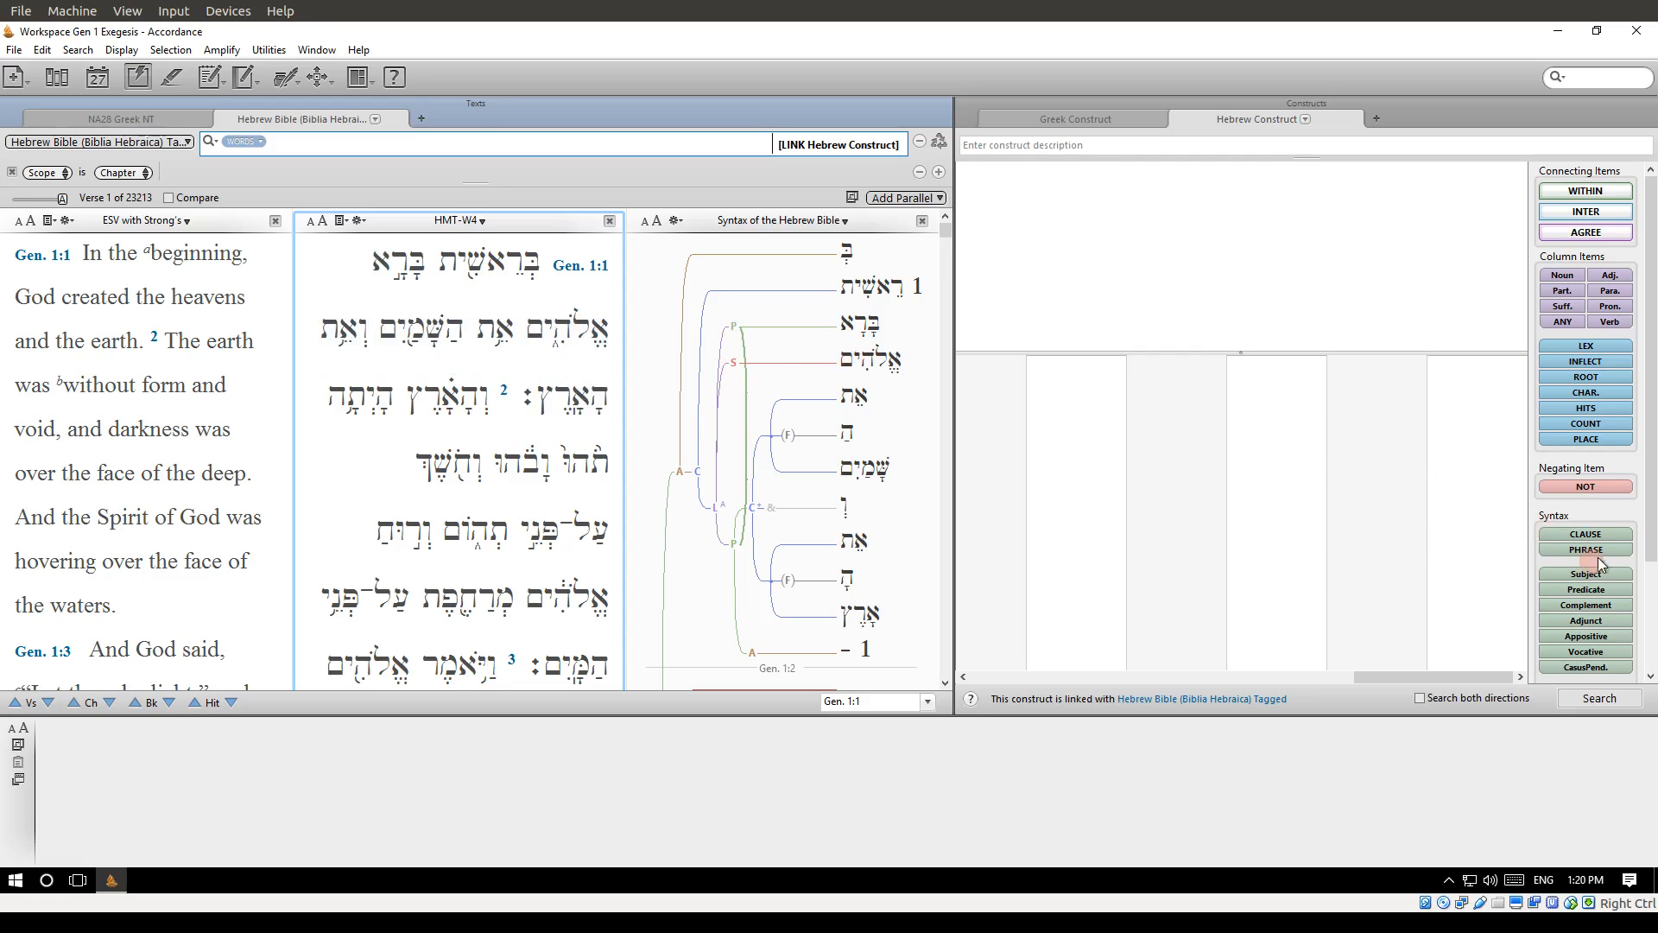
pyautogui.moveTo(1598, 563); pyautogui.dragTo(1468, 387)
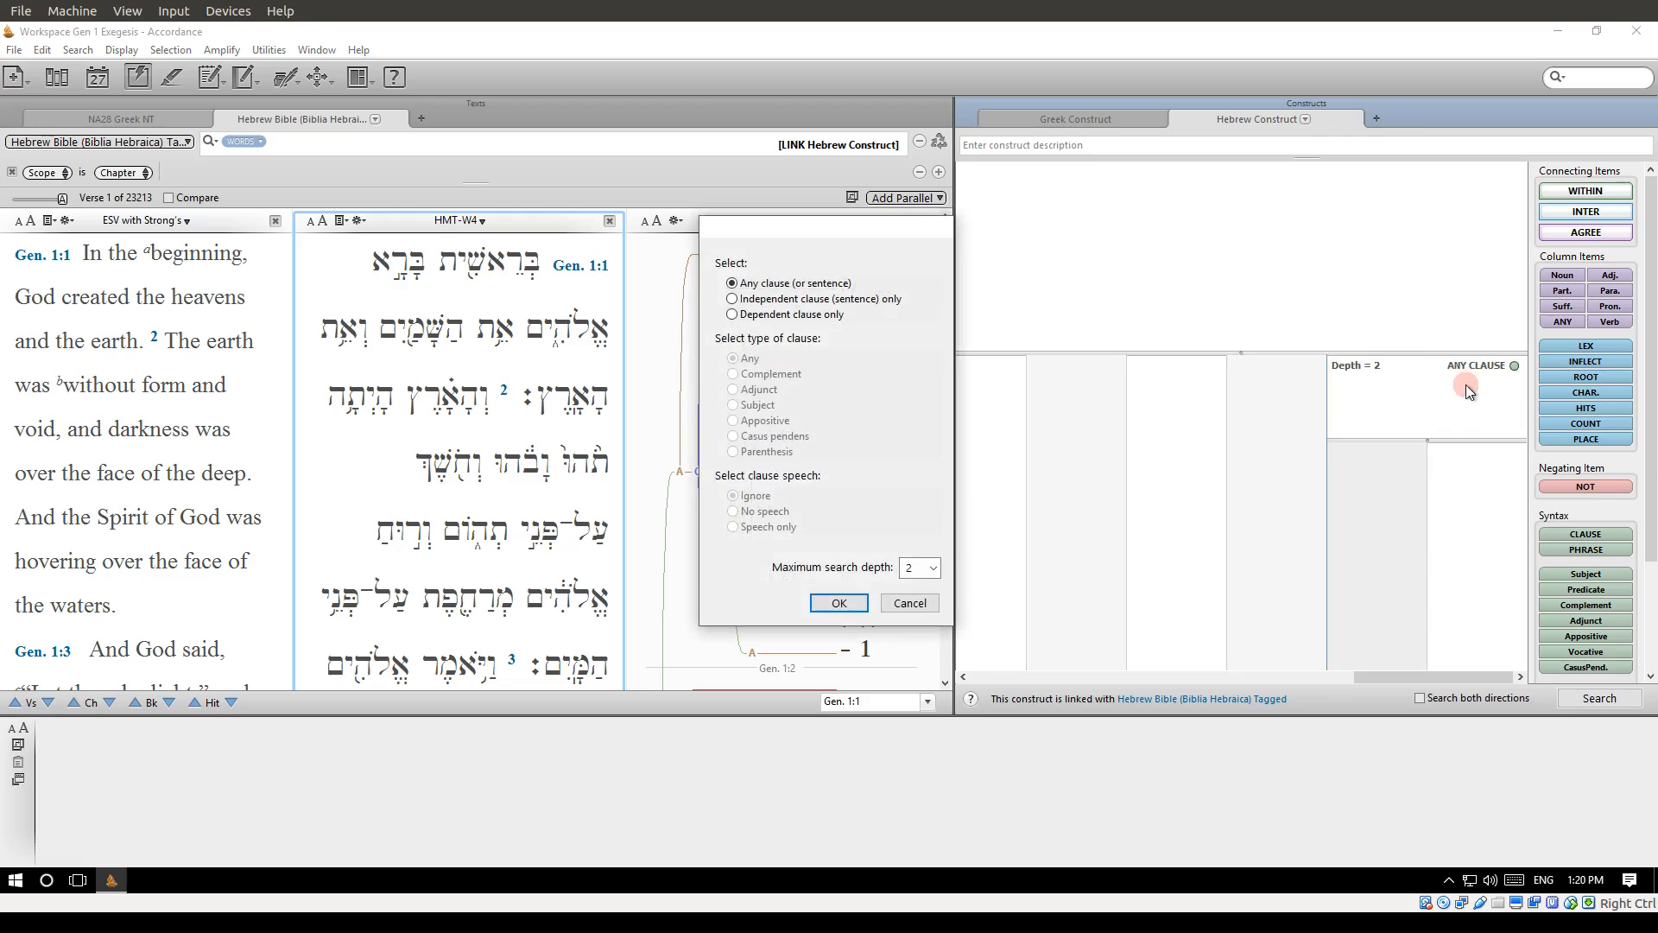
pyautogui.click(838, 603)
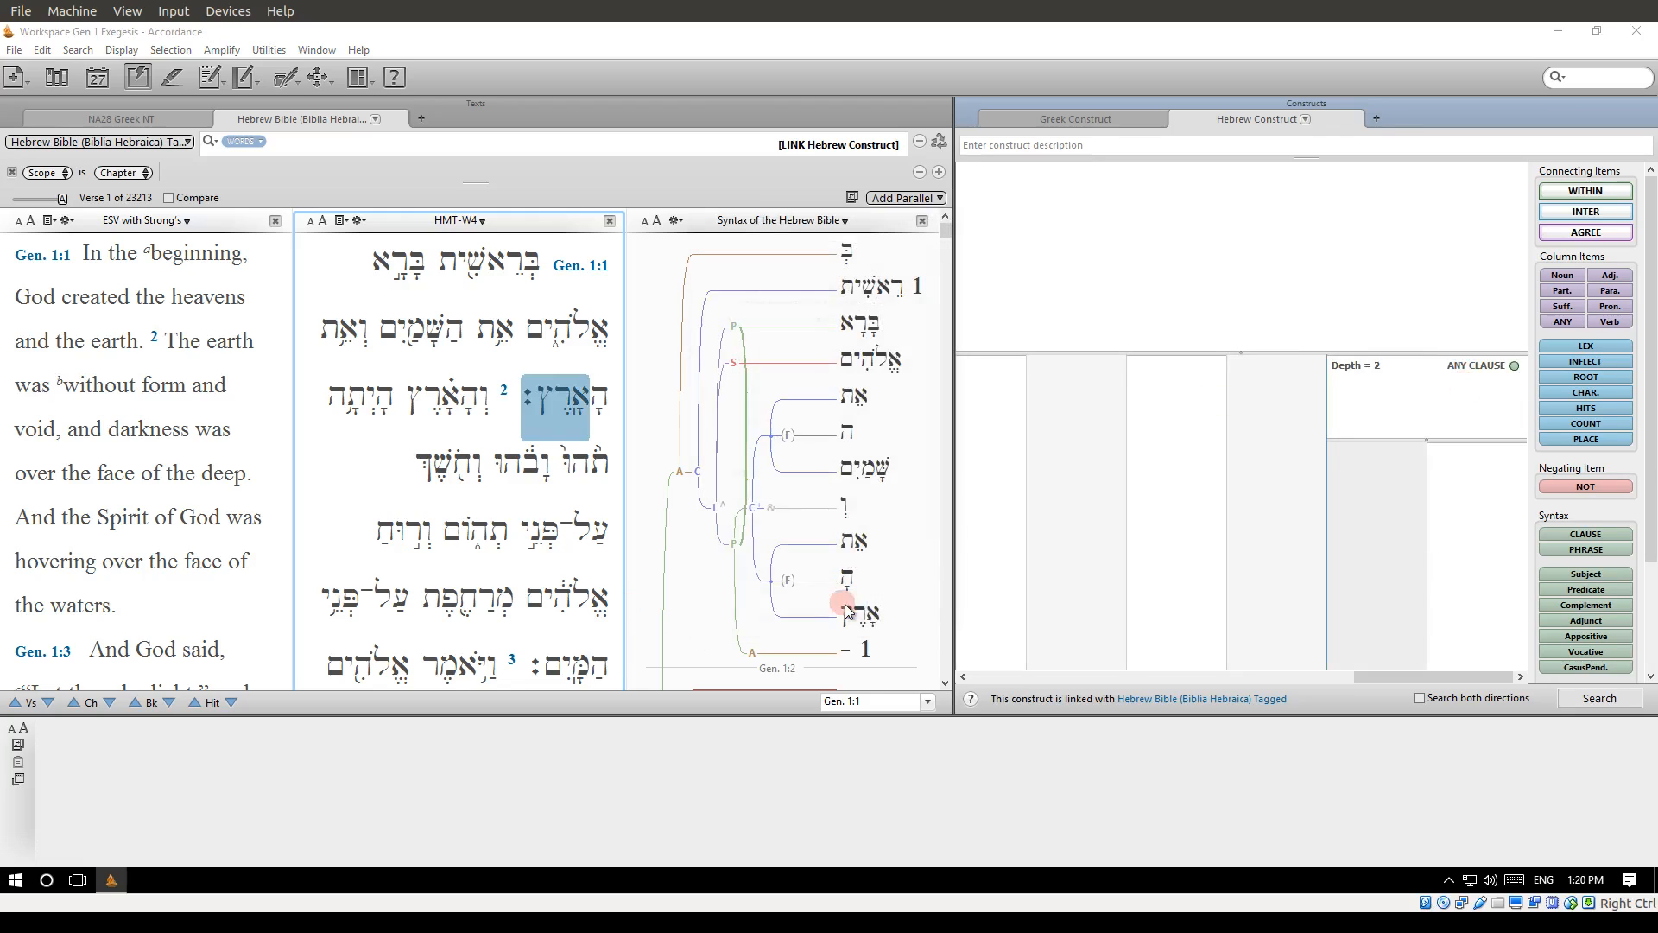
pyautogui.moveTo(736, 542)
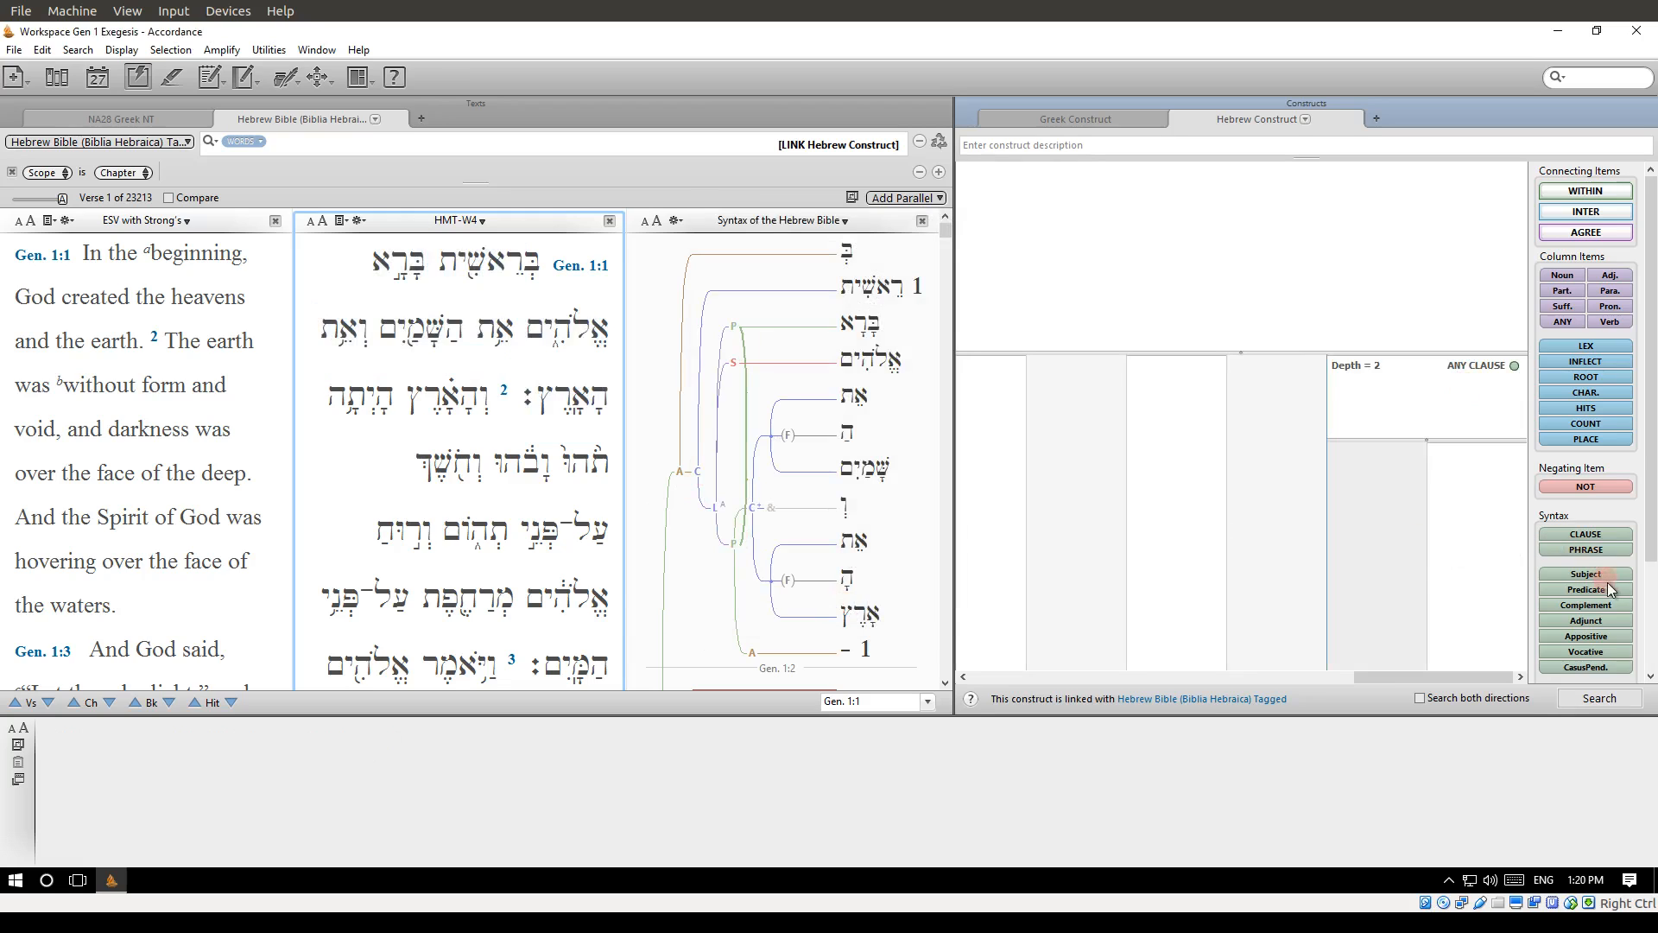
pyautogui.moveTo(1606, 588); pyautogui.dragTo(1451, 471)
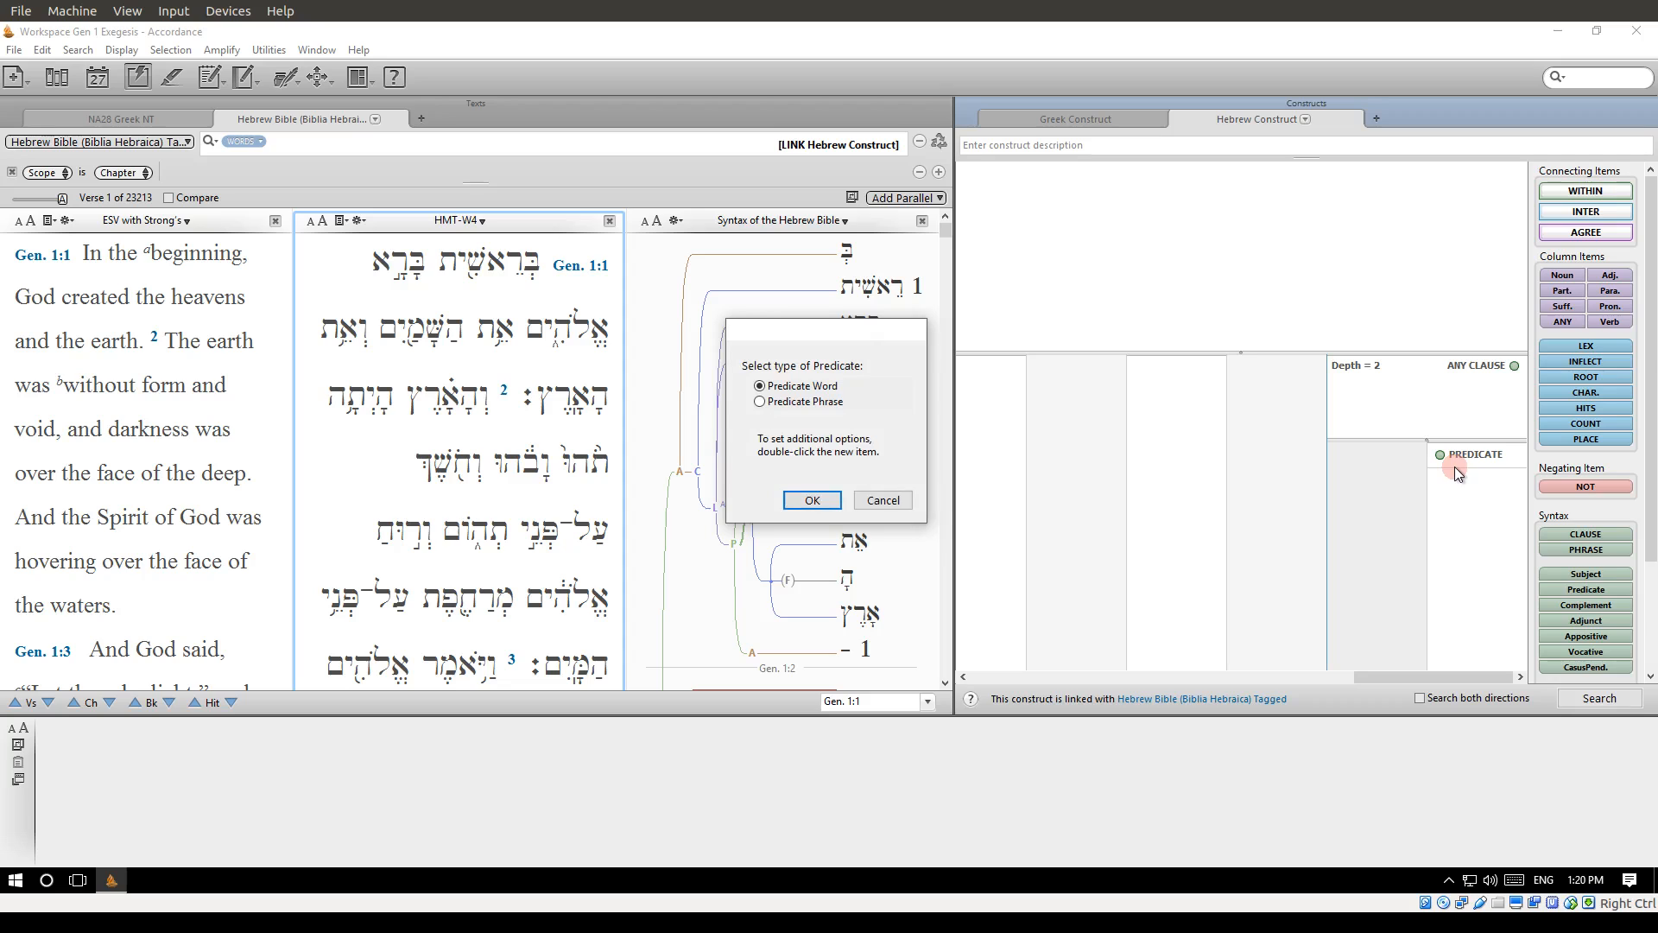
pyautogui.click(813, 501)
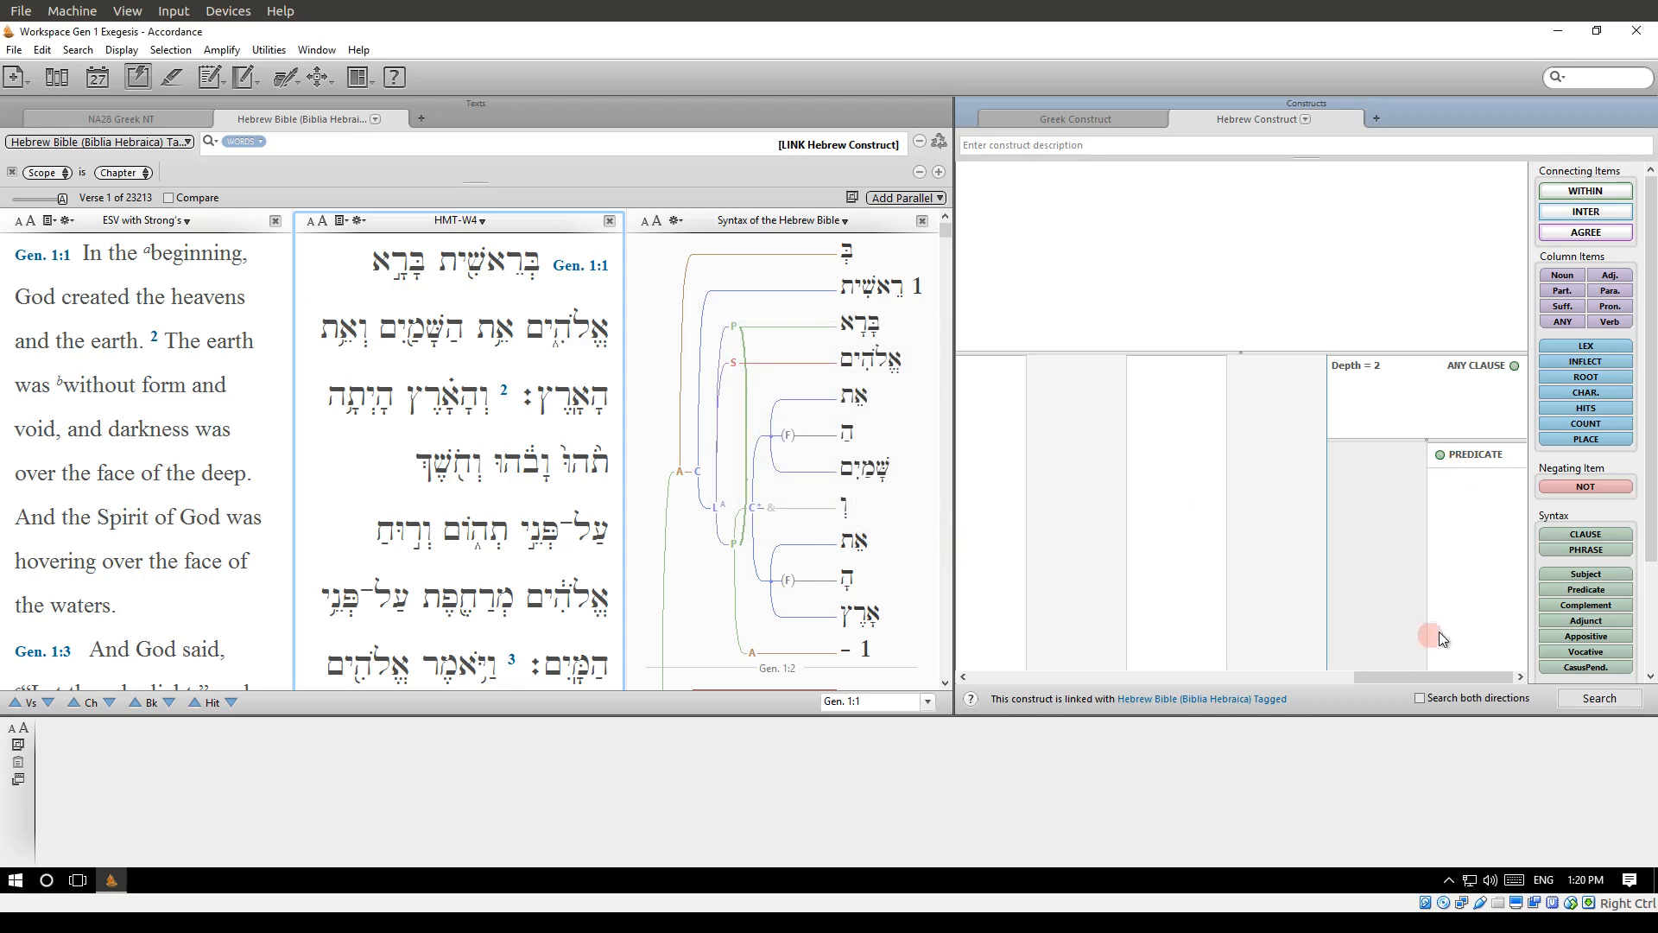
pyautogui.moveTo(1593, 578); pyautogui.dragTo(1389, 466)
pyautogui.click(812, 500)
# Restrict the predicate to the exact lexeme ברא-1 (to create) and run the construct search on the Hebrew Bible
pyautogui.moveTo(1603, 344); pyautogui.dragTo(1456, 513)
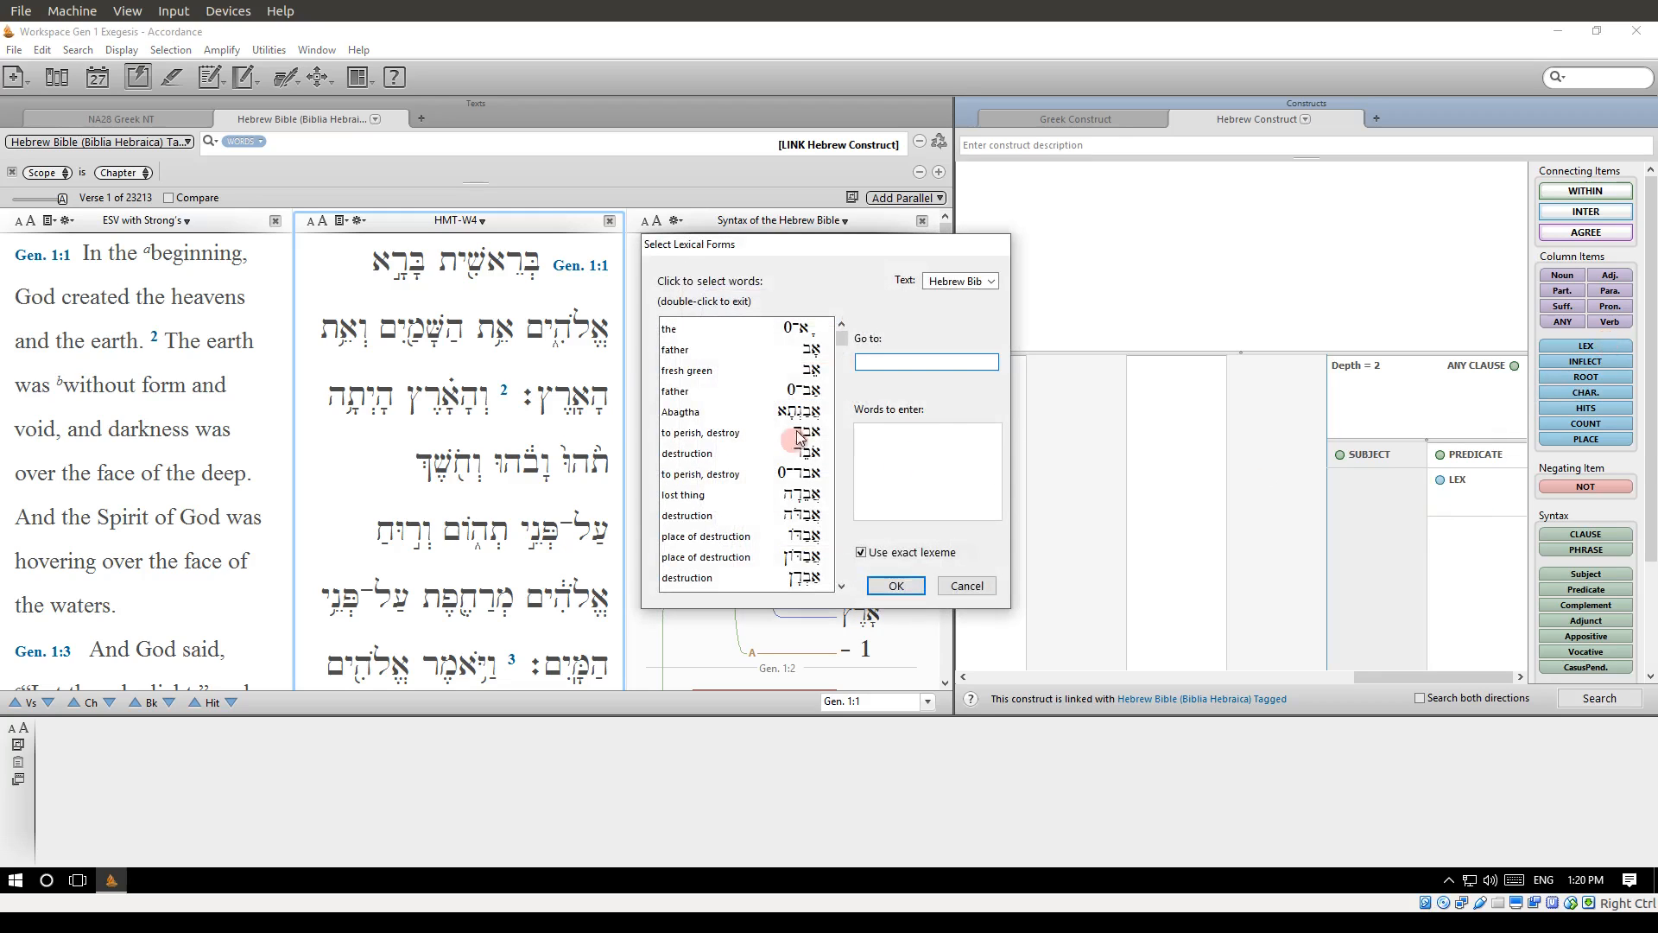
pyautogui.click(942, 362)
pyautogui.write('ברא')
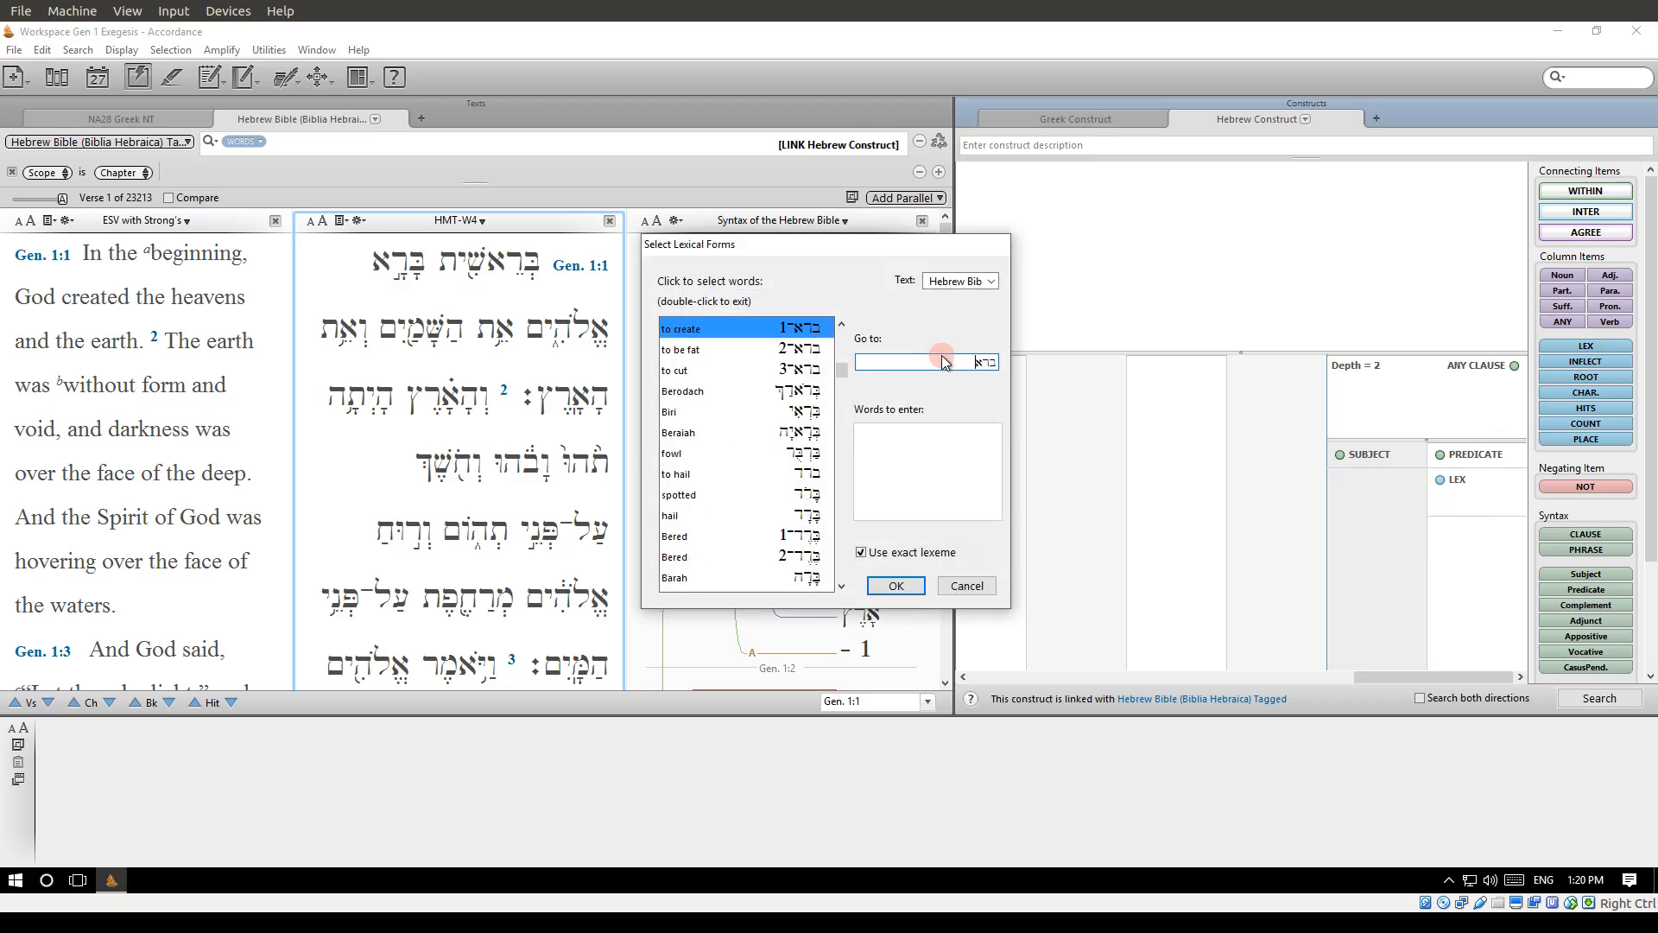
pyautogui.click(908, 594)
pyautogui.click(1376, 512)
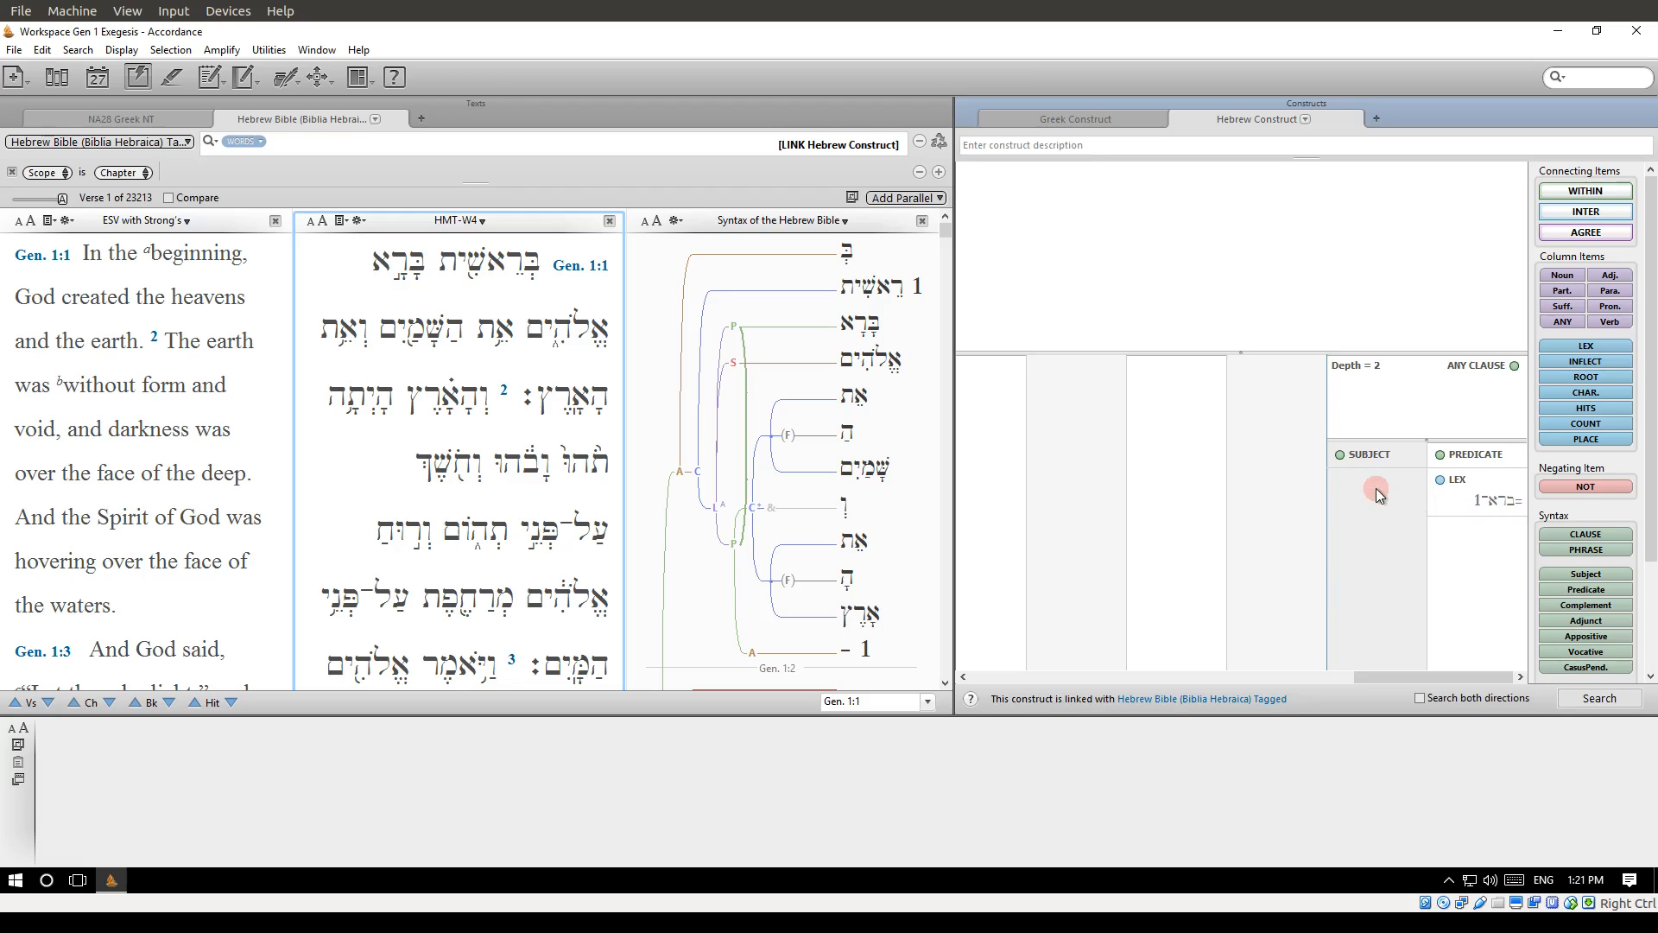
pyautogui.click(1593, 698)
pyautogui.click(1593, 700)
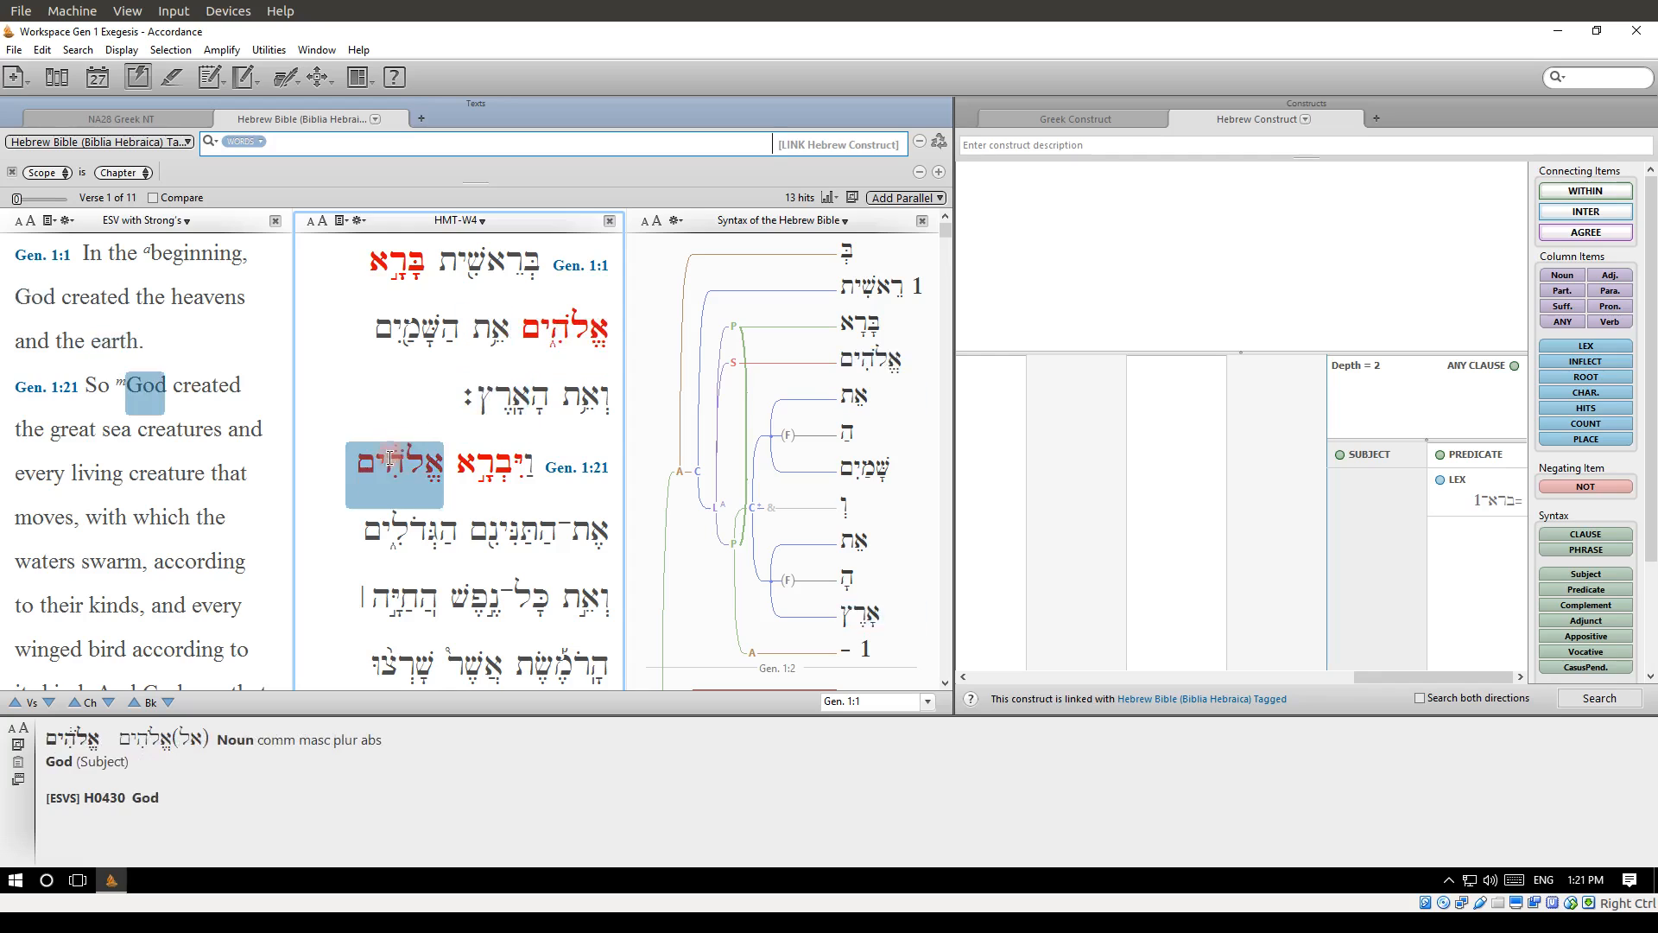
# Look through the highlighted ברא predicate and subject hits in the Hebrew text from Genesis 1:1 to Genesis 5:1
pyautogui.scroll(-1, 483, 406)
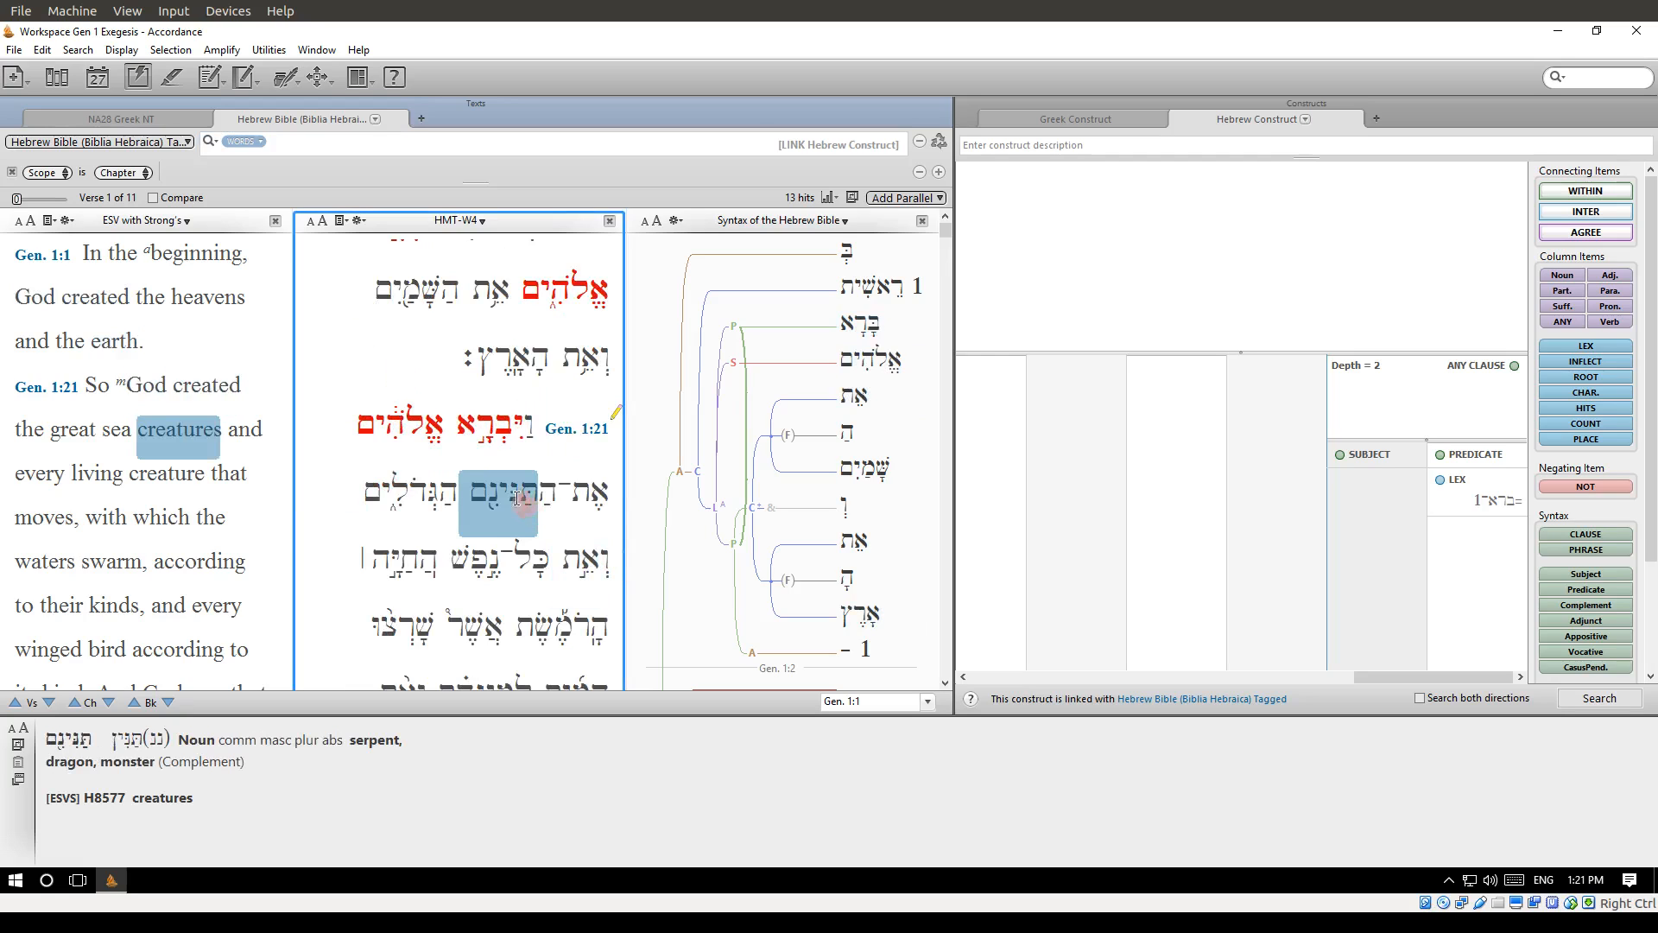
pyautogui.scroll(-5, 518, 518)
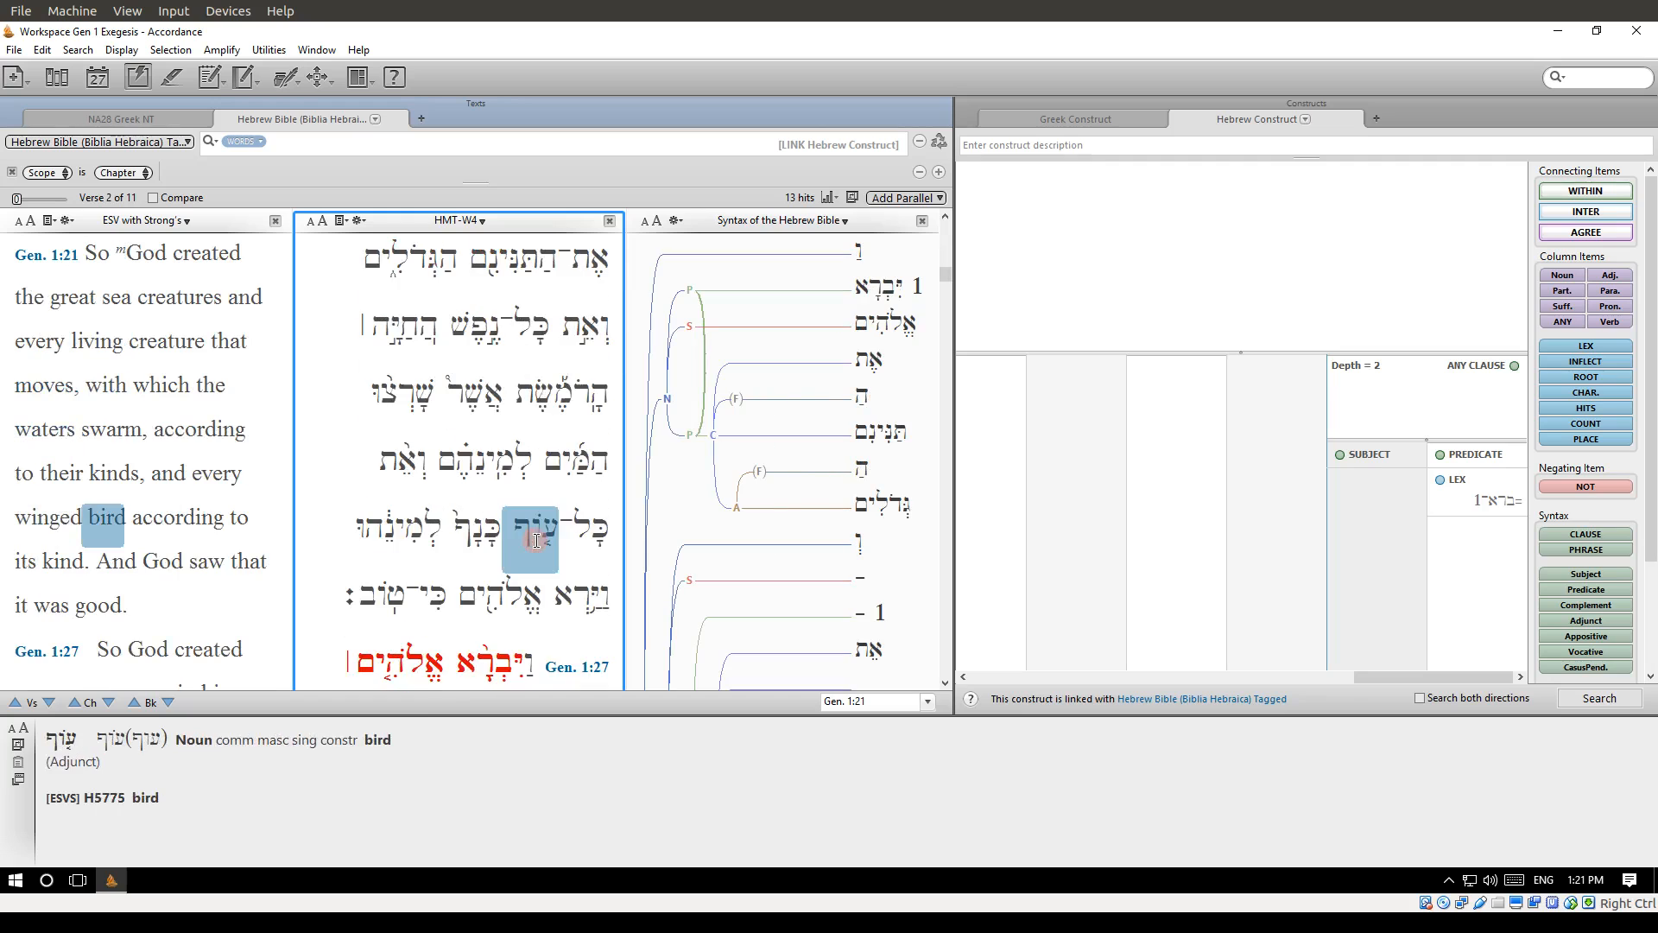
pyautogui.scroll(-2, 536, 540)
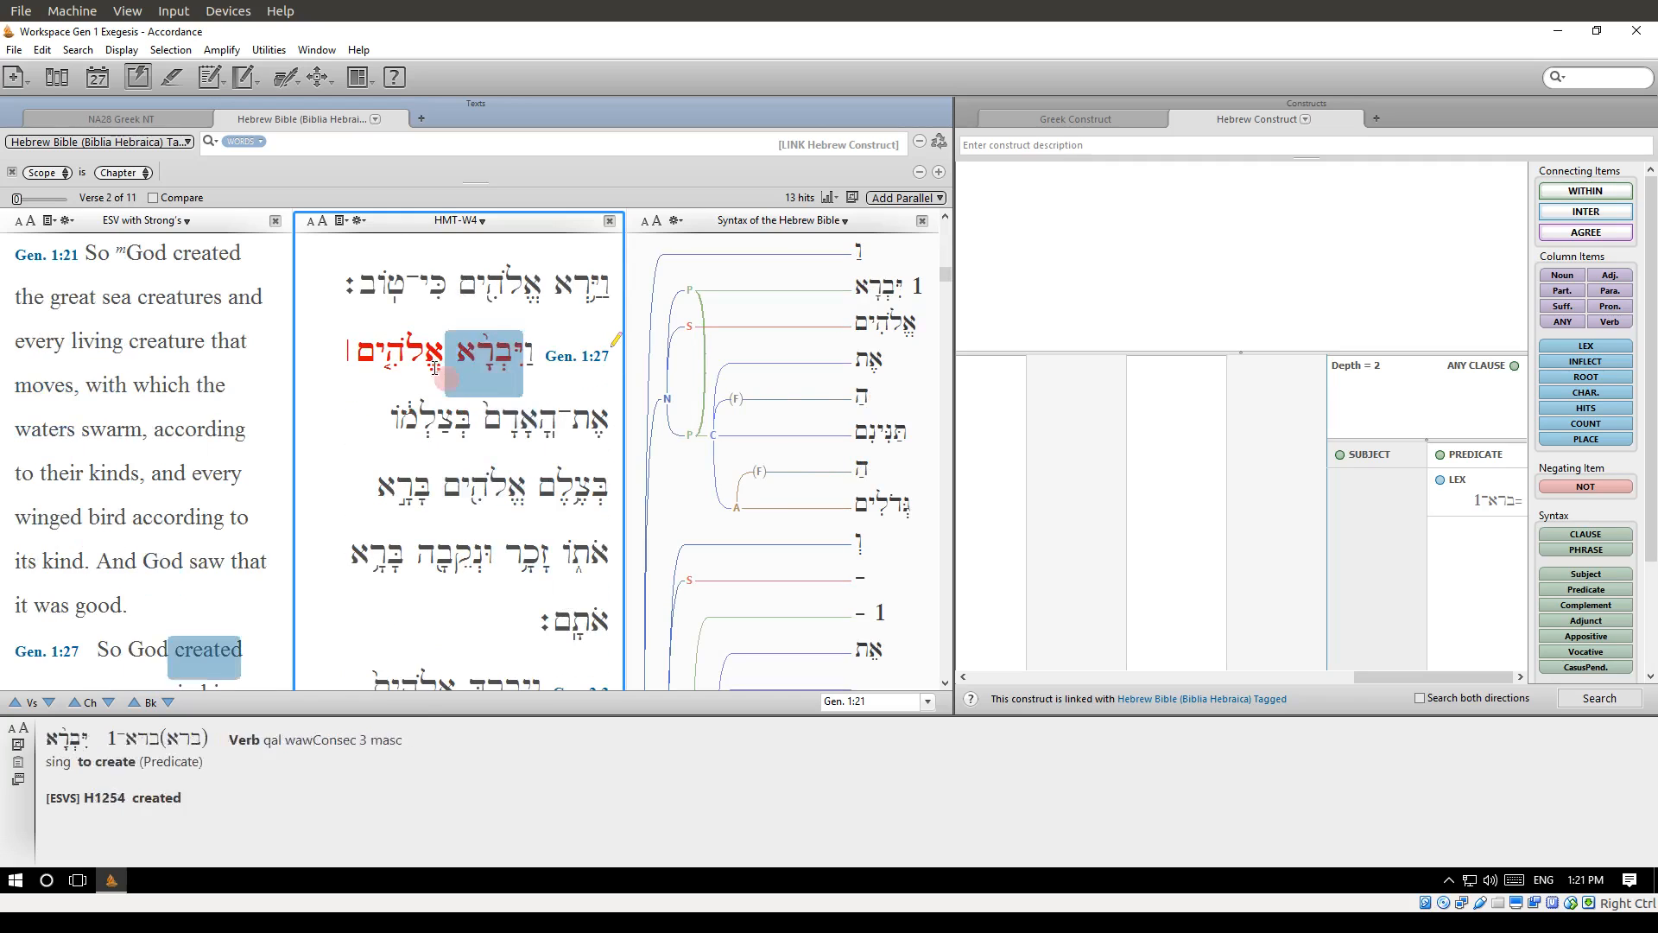
pyautogui.scroll(-3, 505, 518)
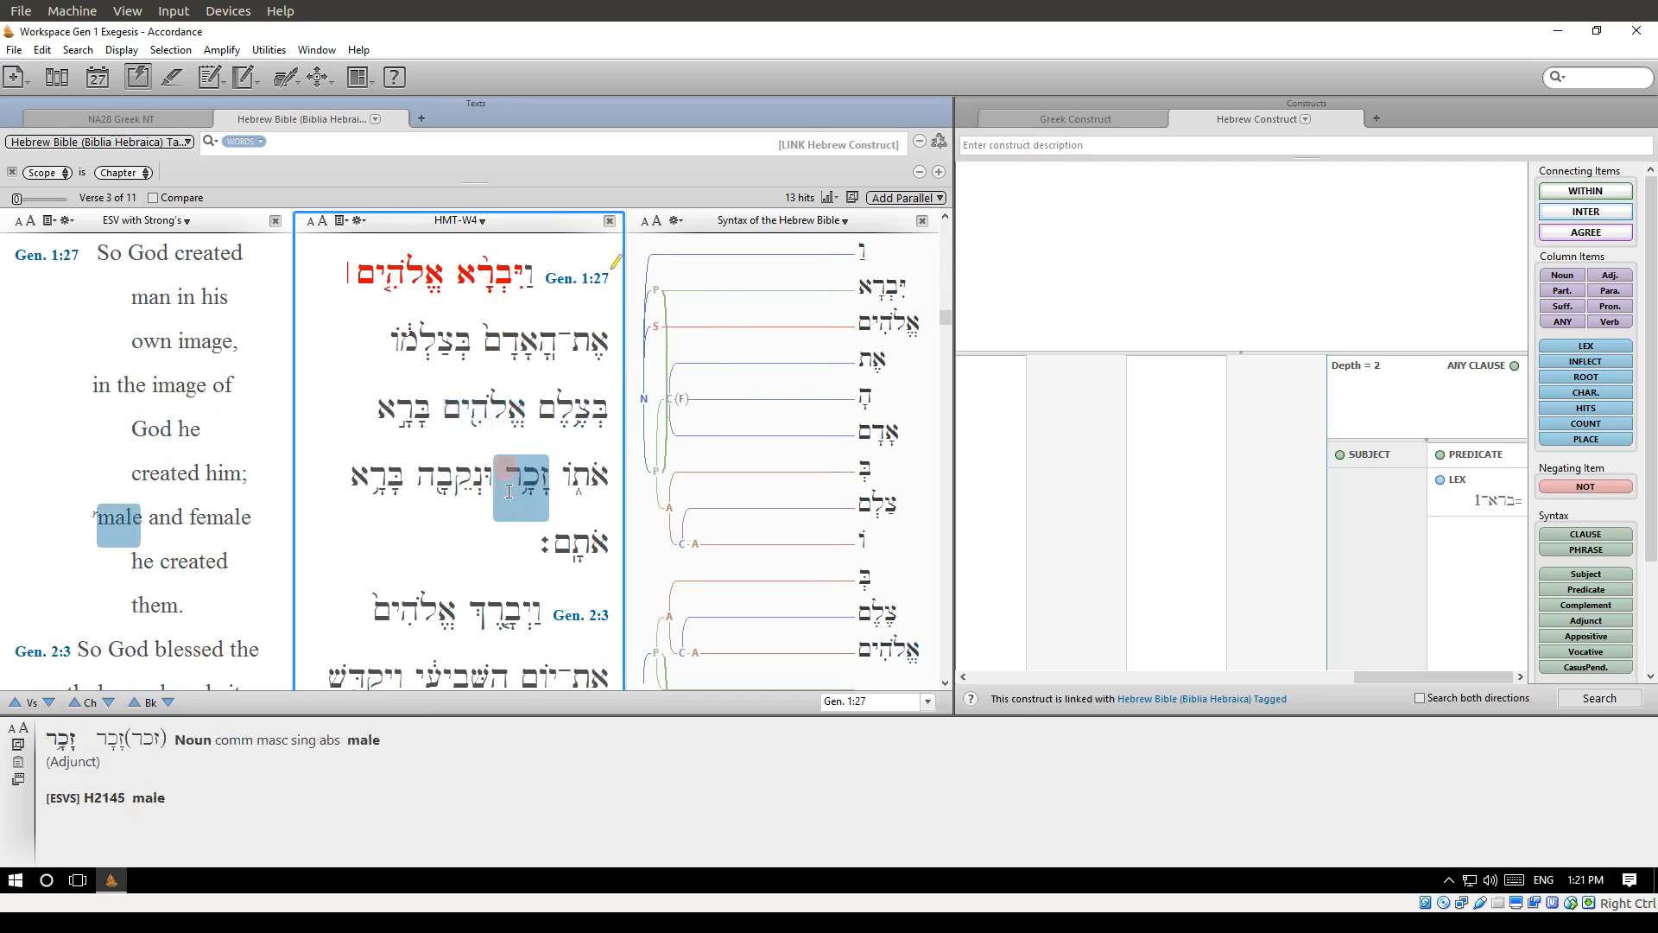
pyautogui.scroll(-3, 509, 528)
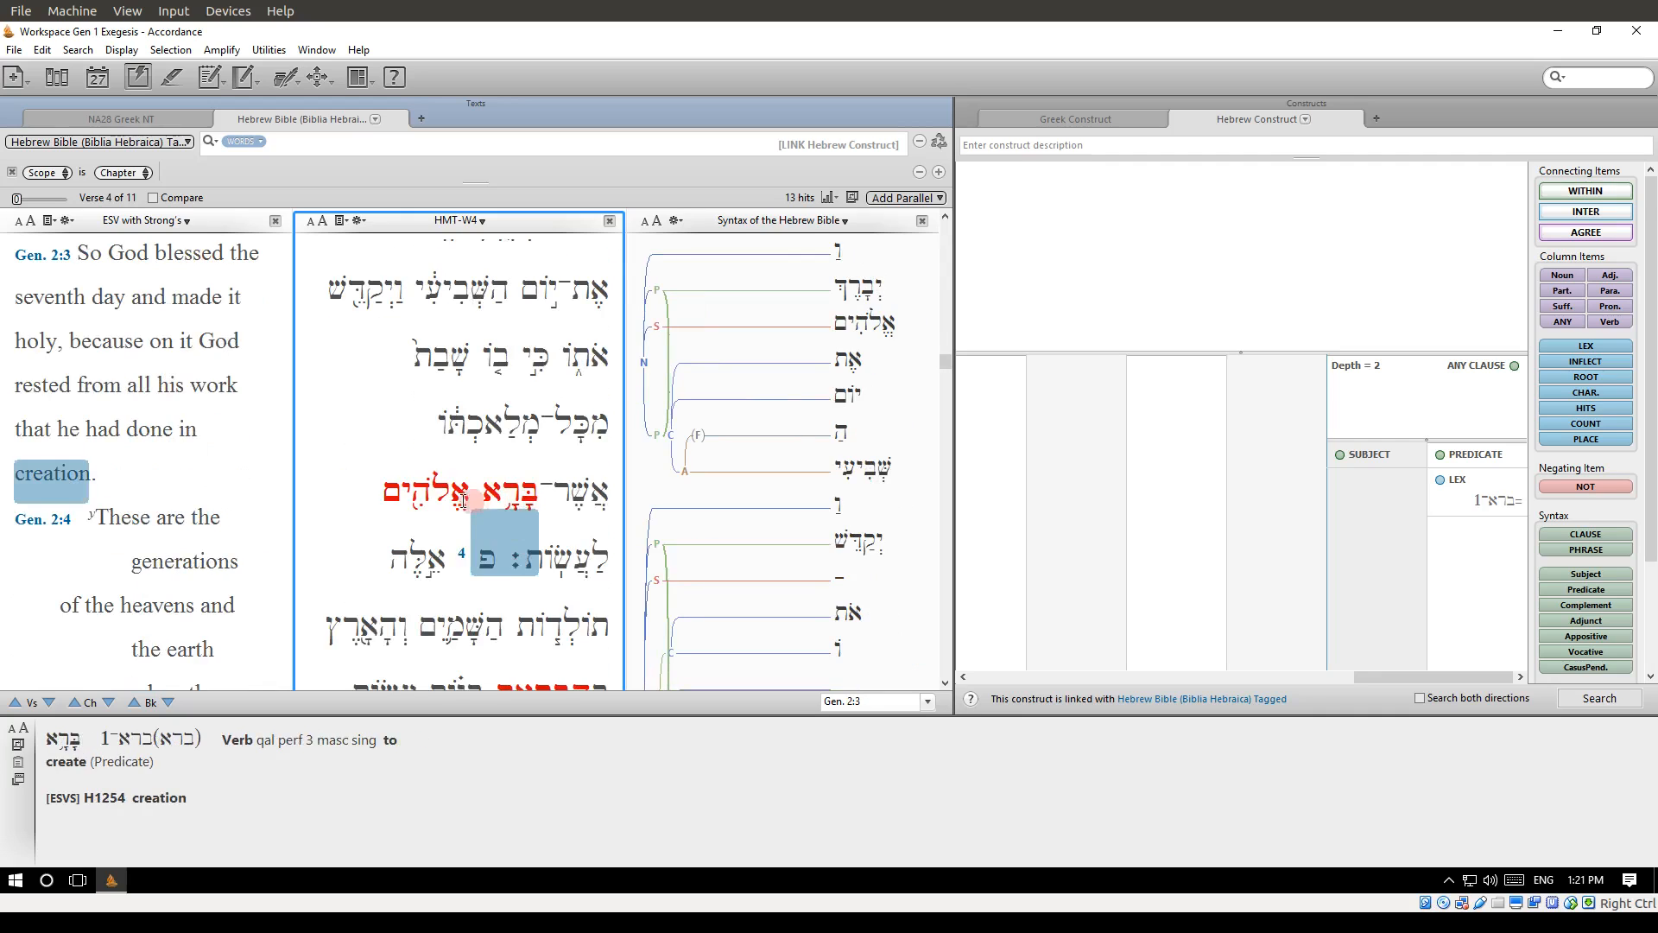
pyautogui.scroll(-3, 438, 498)
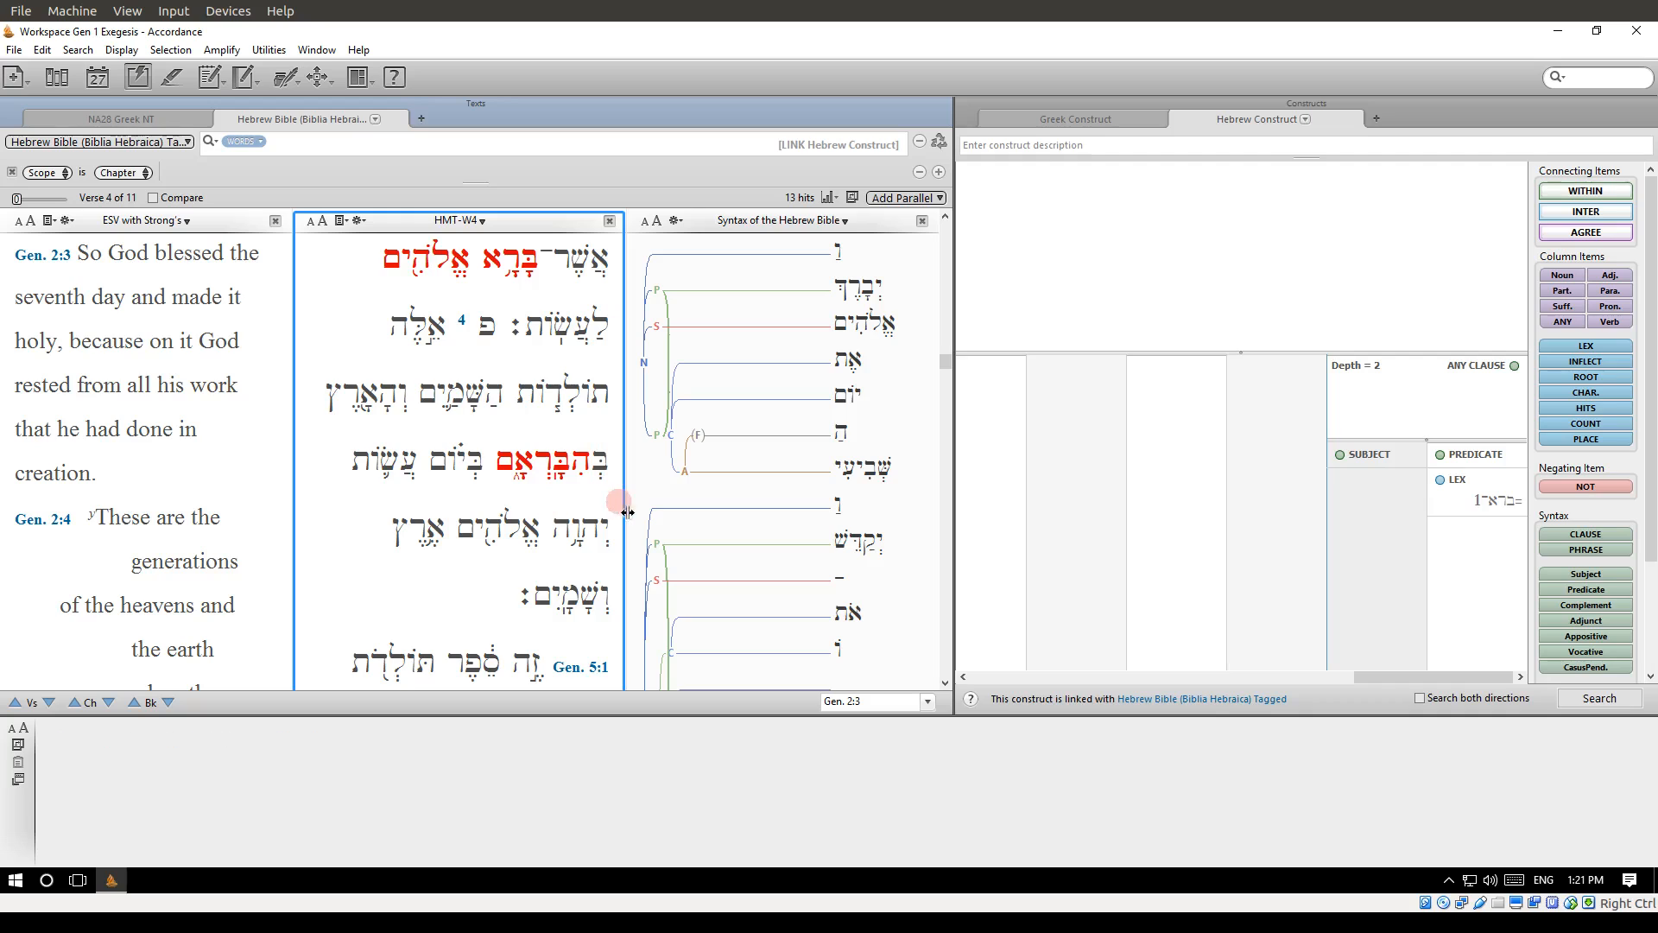
pyautogui.scroll(-2, 577, 517)
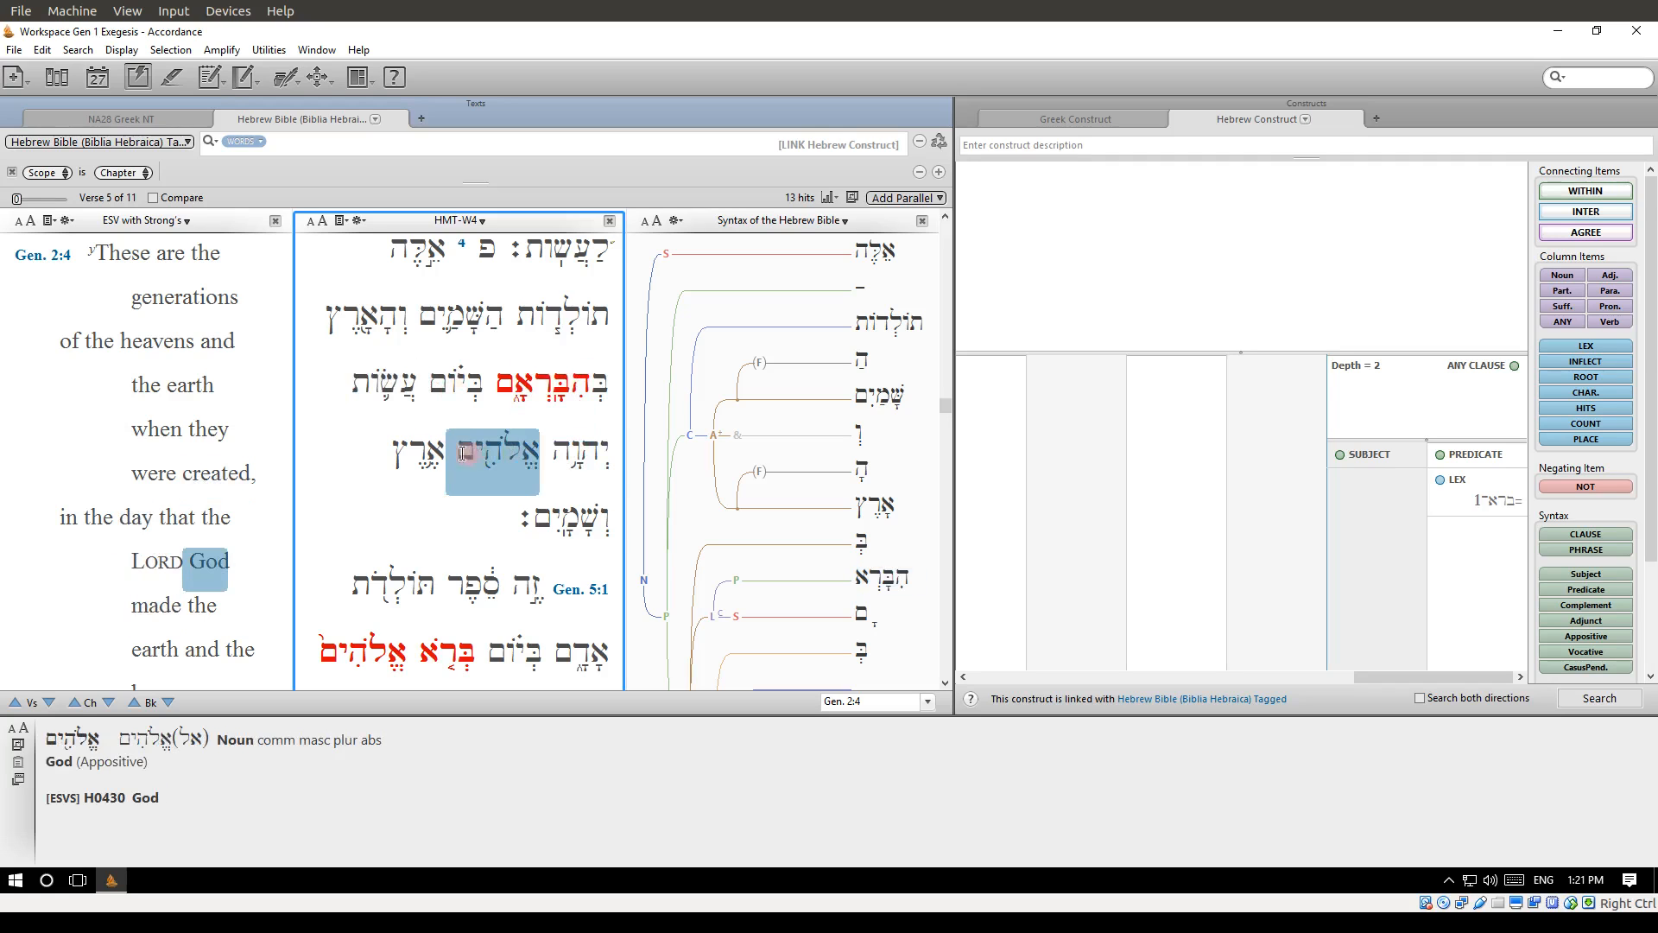
pyautogui.scroll(-3, 481, 463)
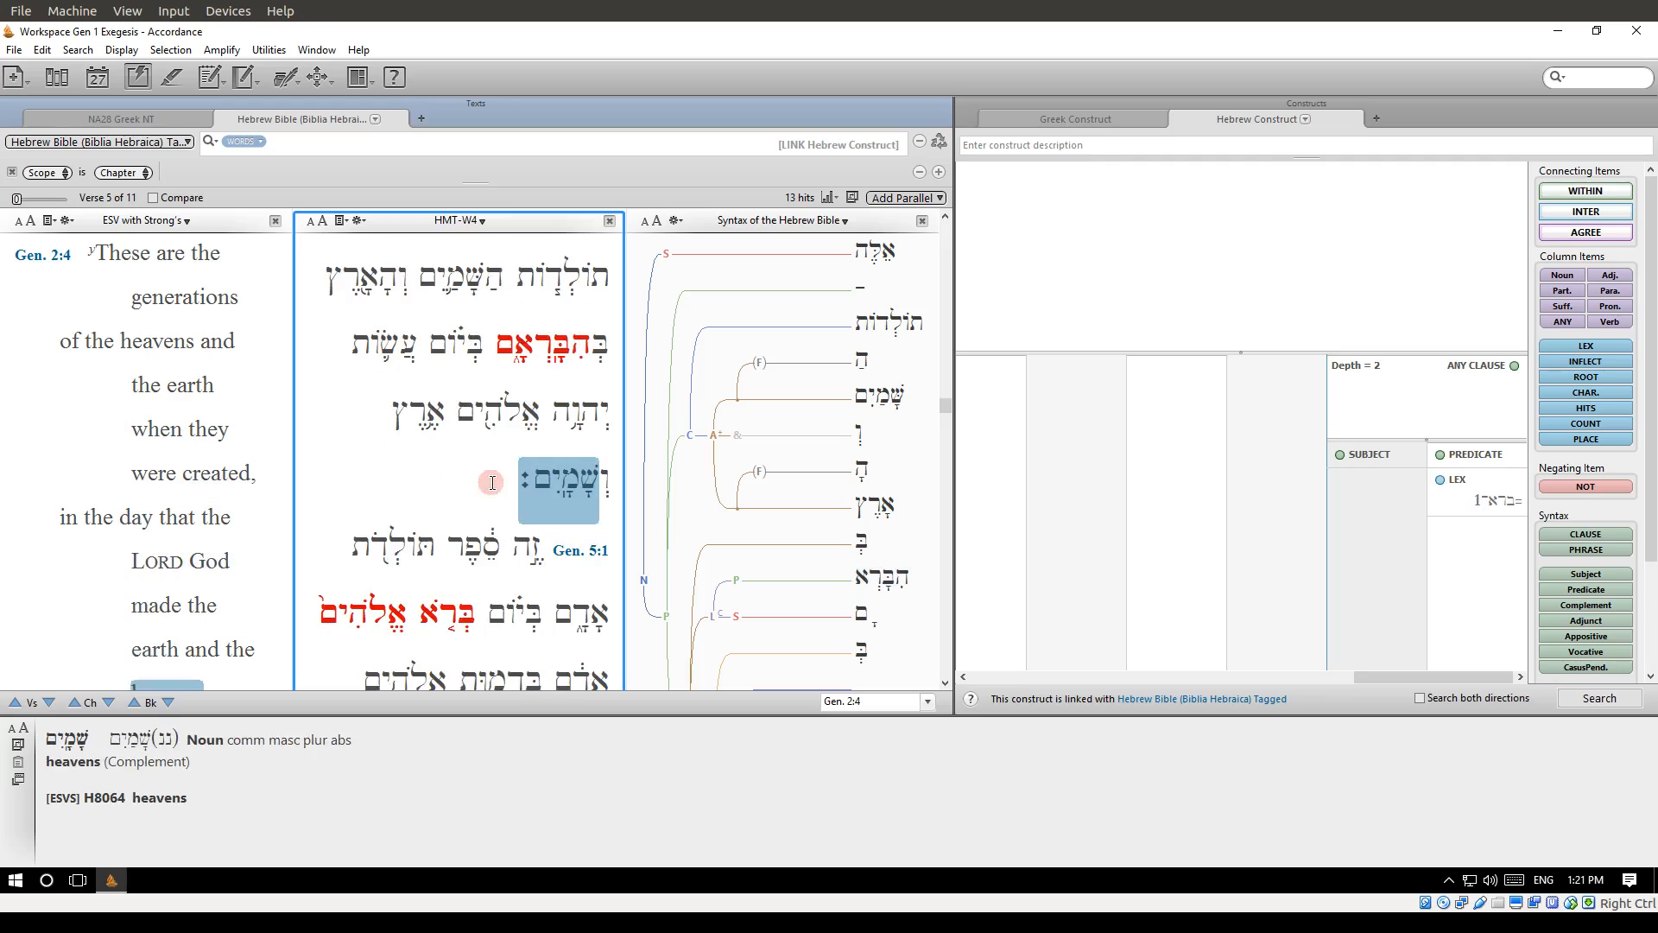
pyautogui.scroll(-3, 481, 463)
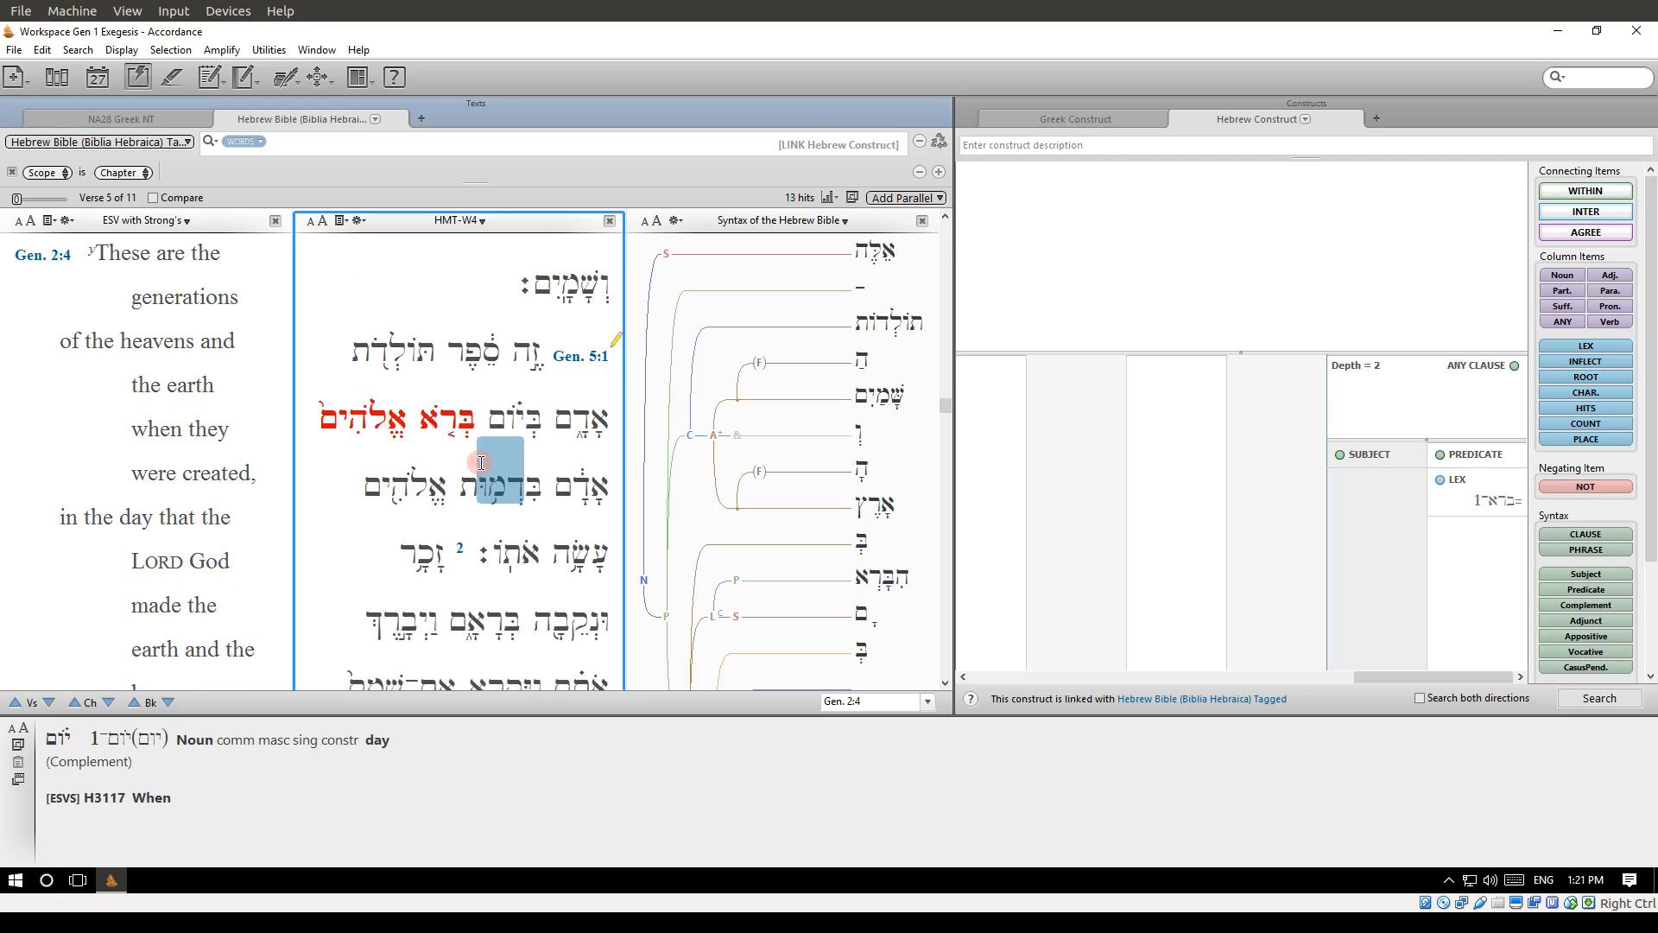
pyautogui.scroll(-2, 481, 463)
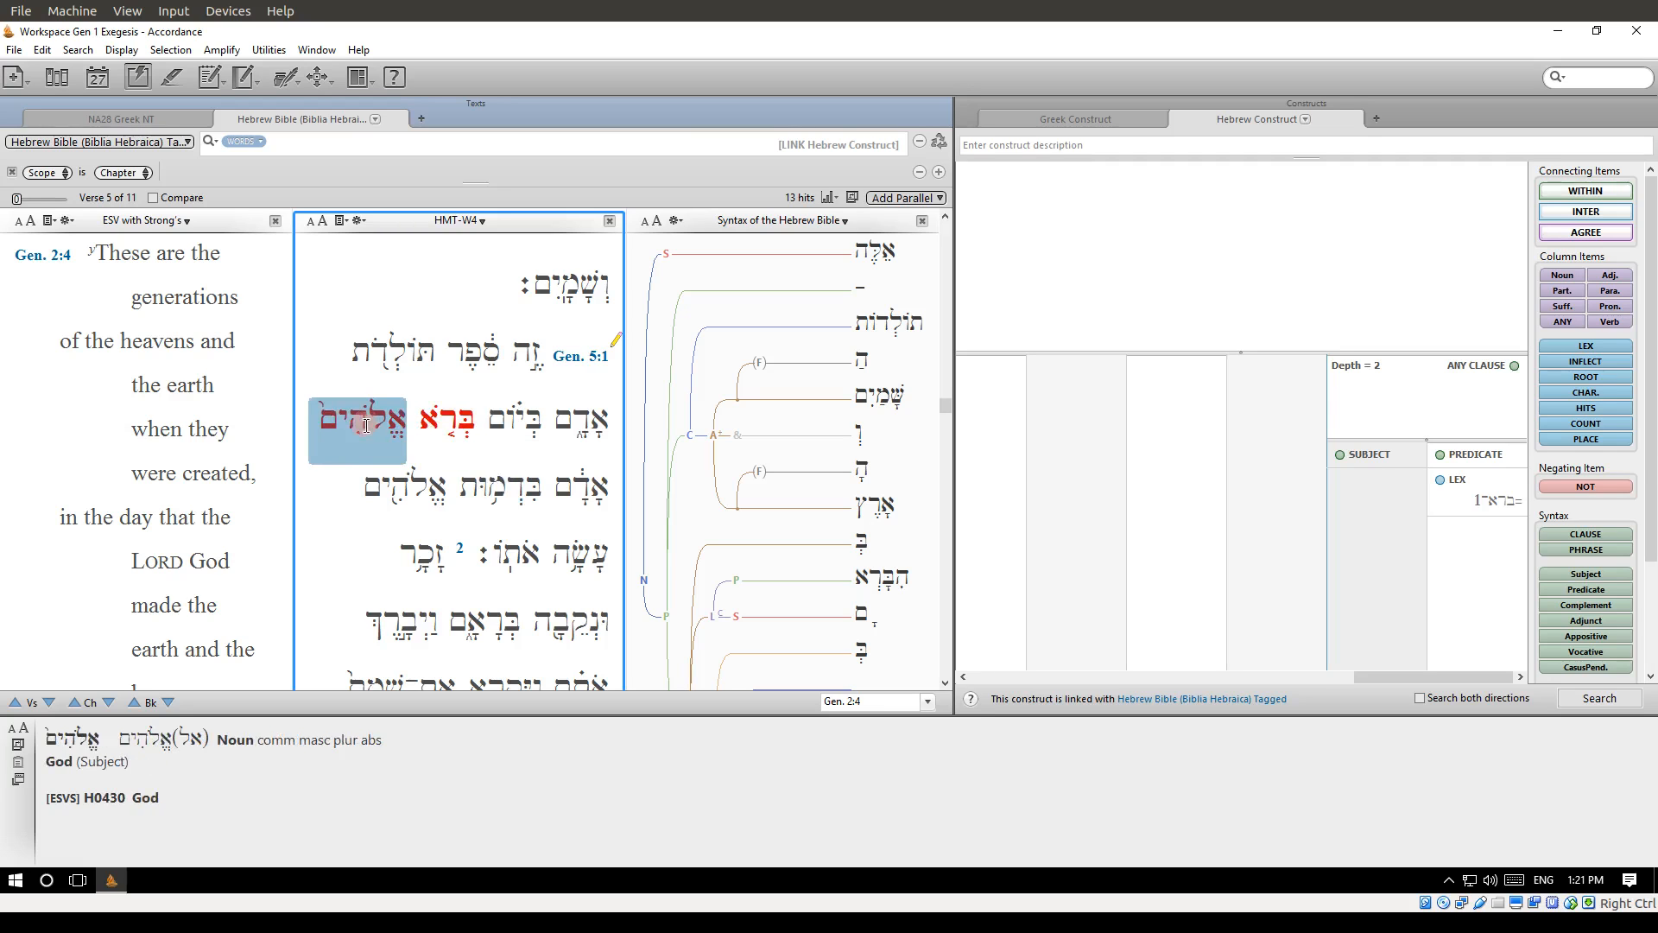
pyautogui.scroll(-1, 474, 477)
# Examine the remaining ברא hits in the Hebrew text from Genesis 5:2 through Numbers 16:30 and Deuteronomy 4:32 to Ezekiel 28:15
pyautogui.scroll(-6, 474, 477)
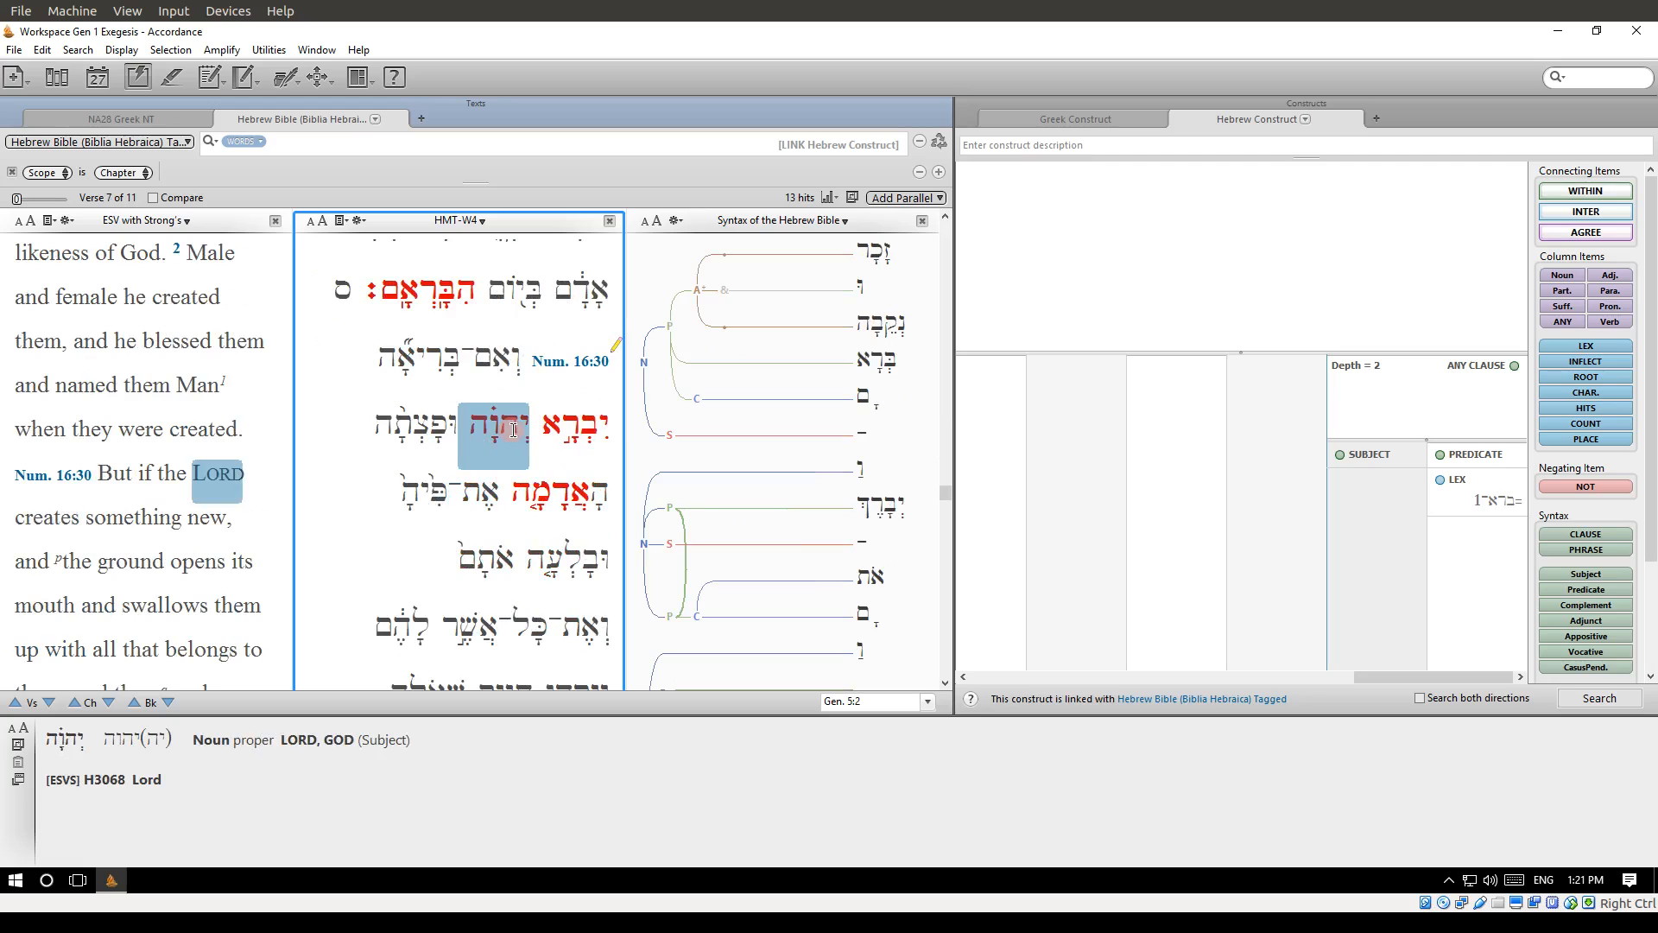
pyautogui.scroll(-3, 535, 443)
pyautogui.scroll(-8, 536, 443)
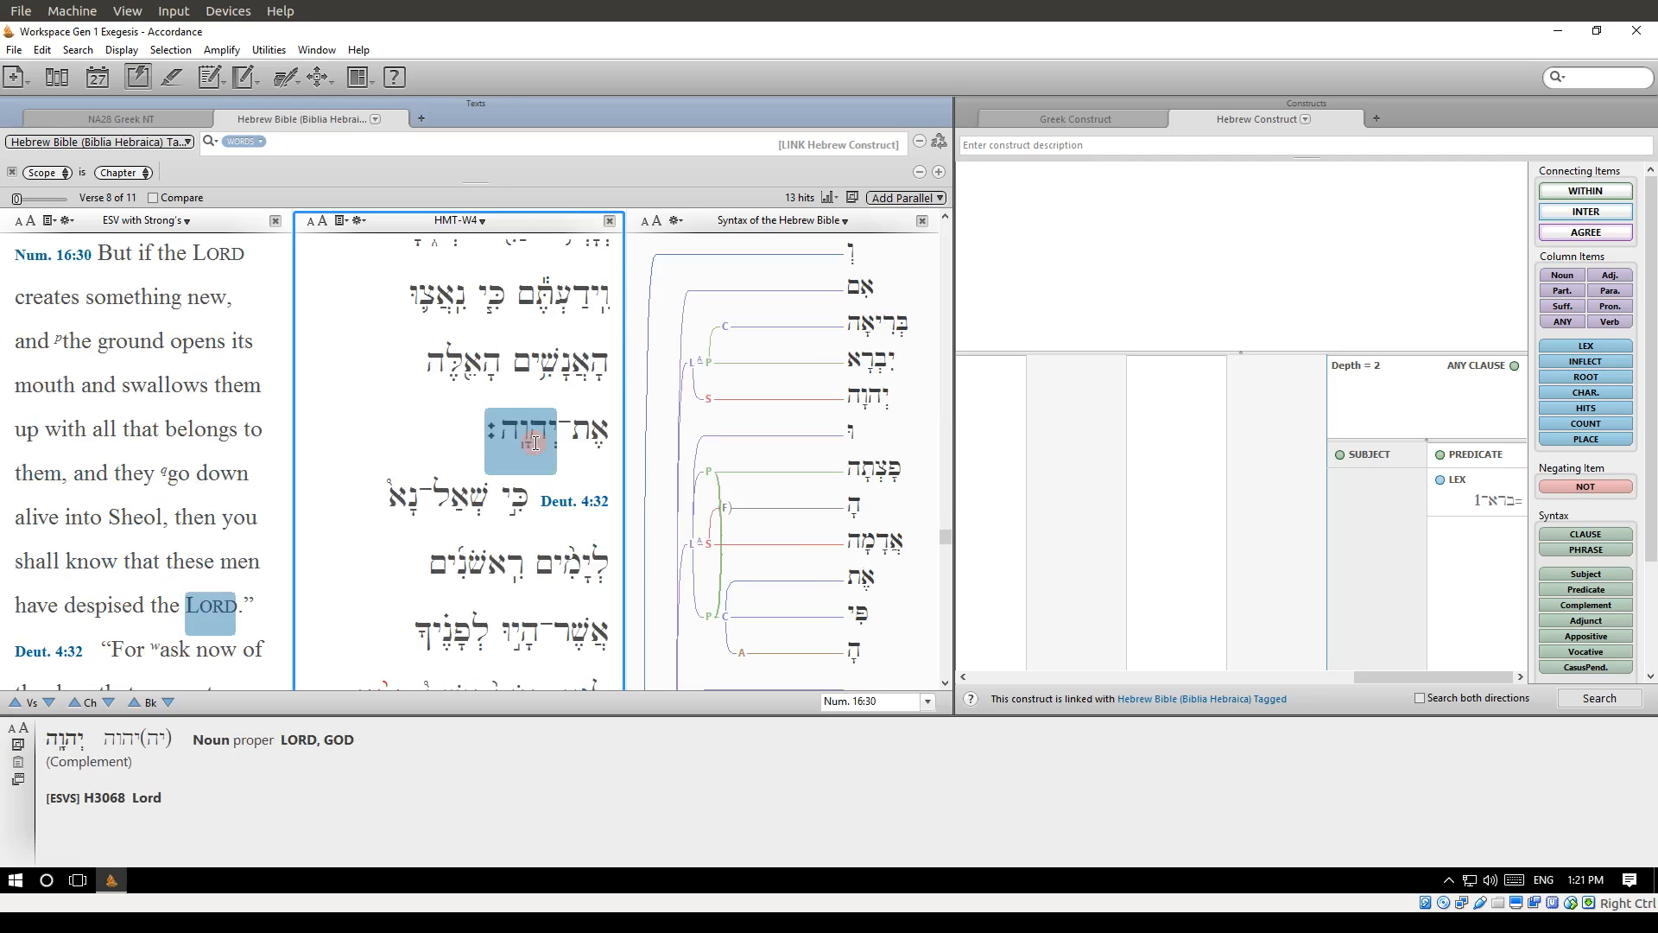
pyautogui.scroll(-2, 550, 464)
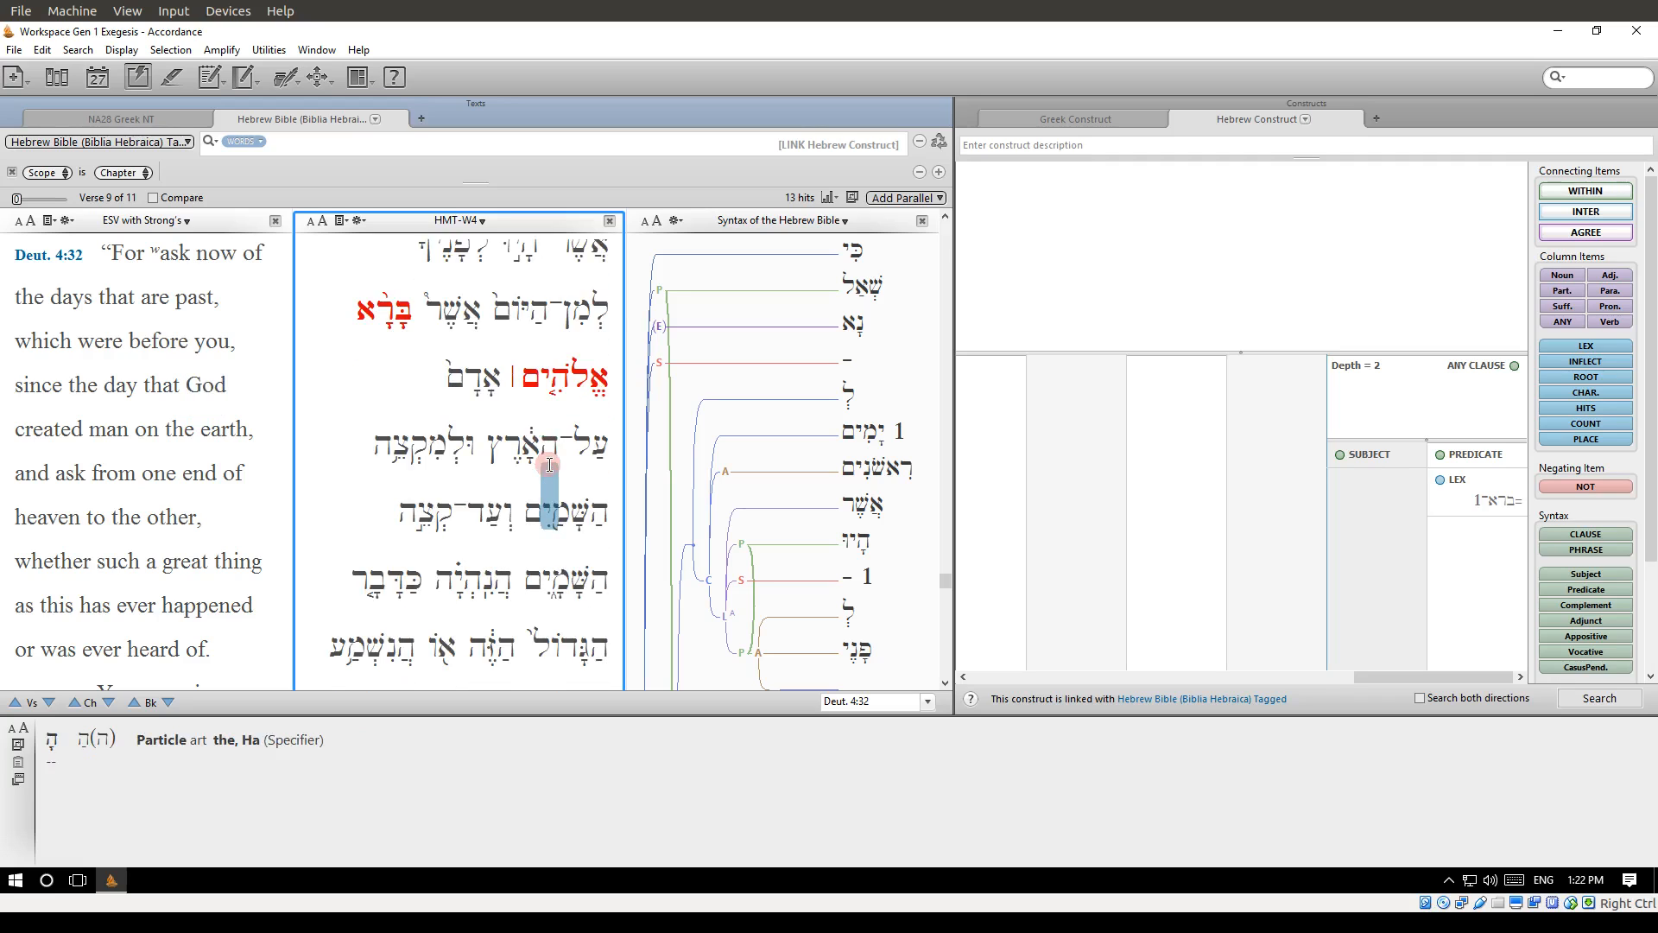
pyautogui.scroll(-1, 549, 465)
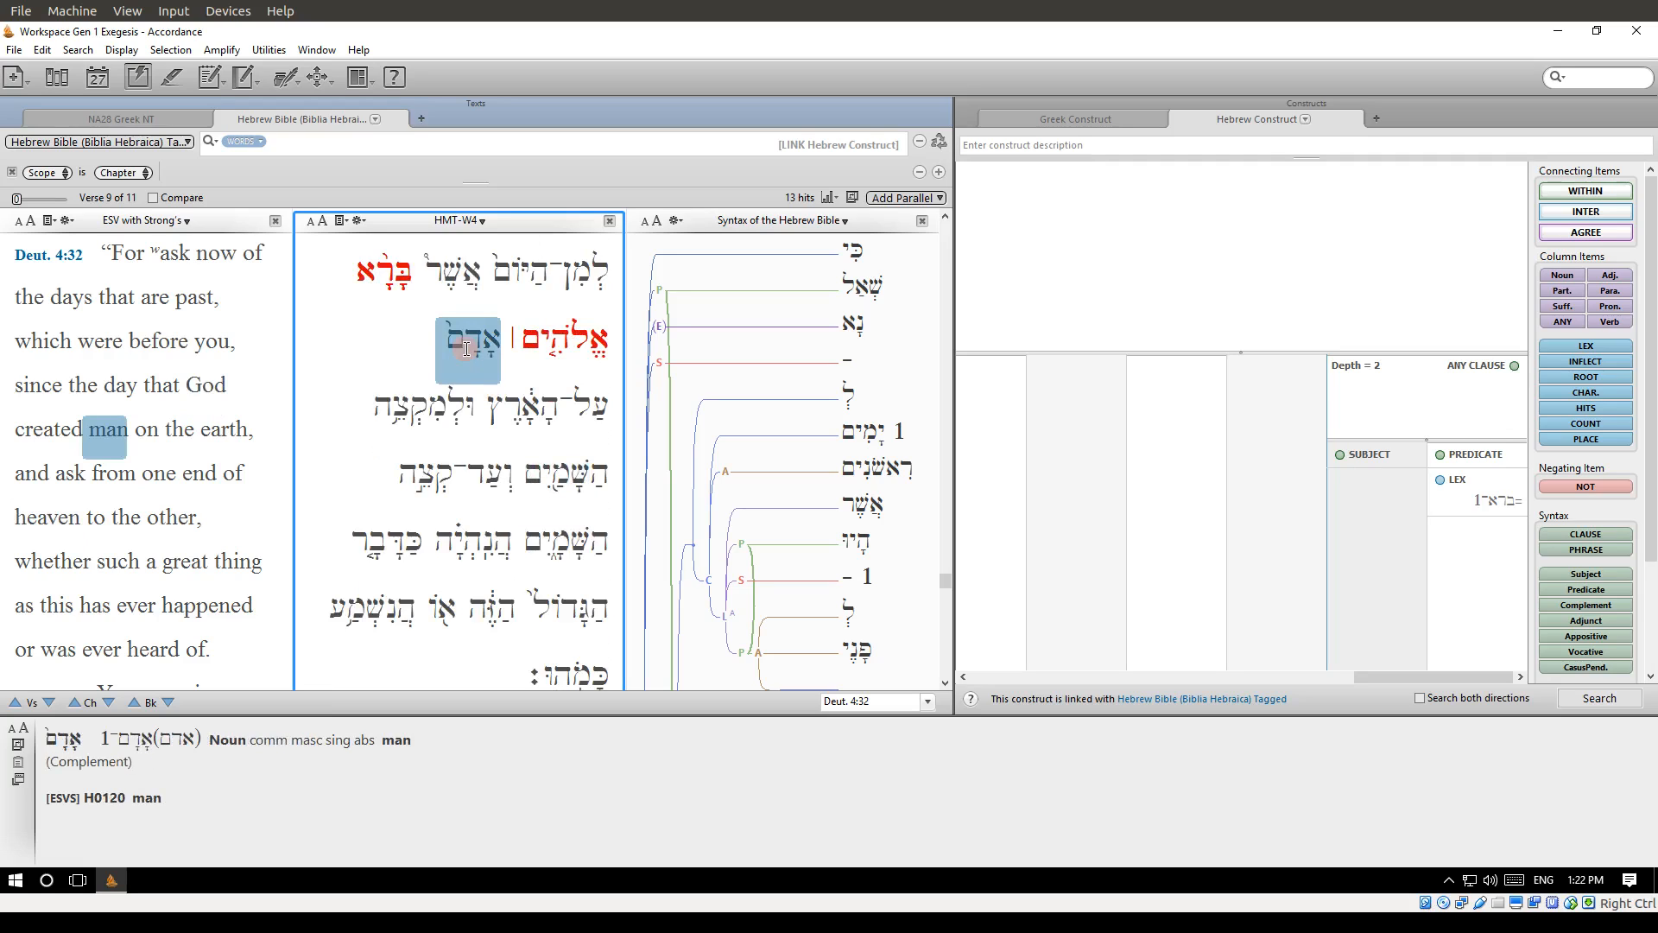
pyautogui.scroll(-10, 466, 349)
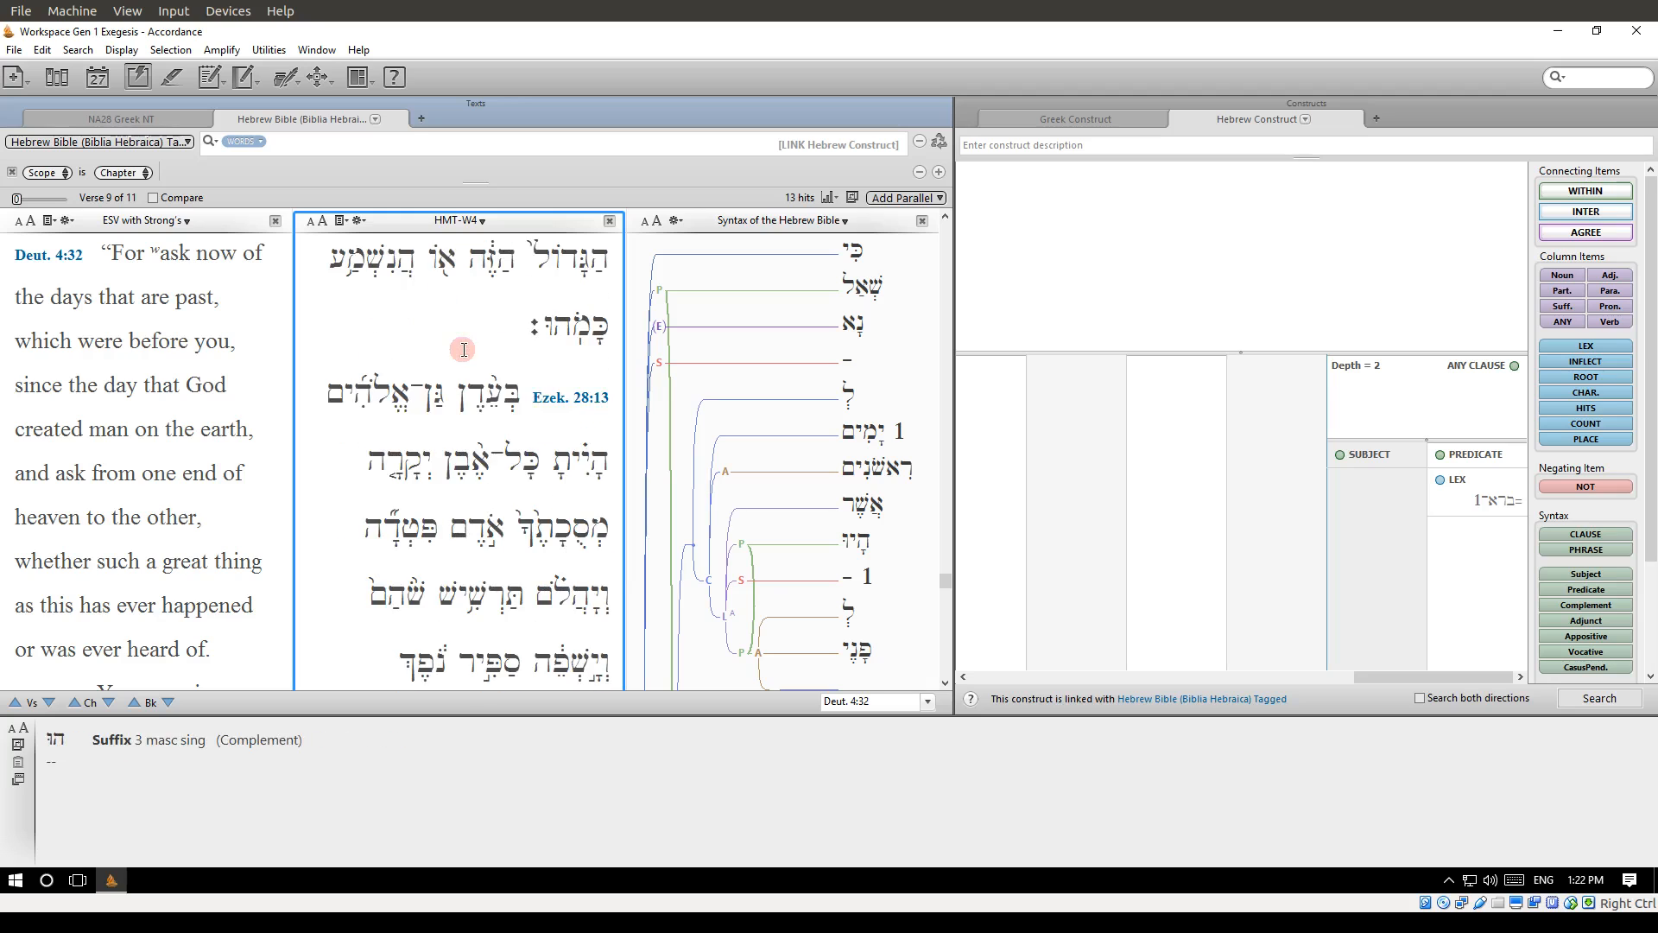
pyautogui.scroll(-5, 463, 349)
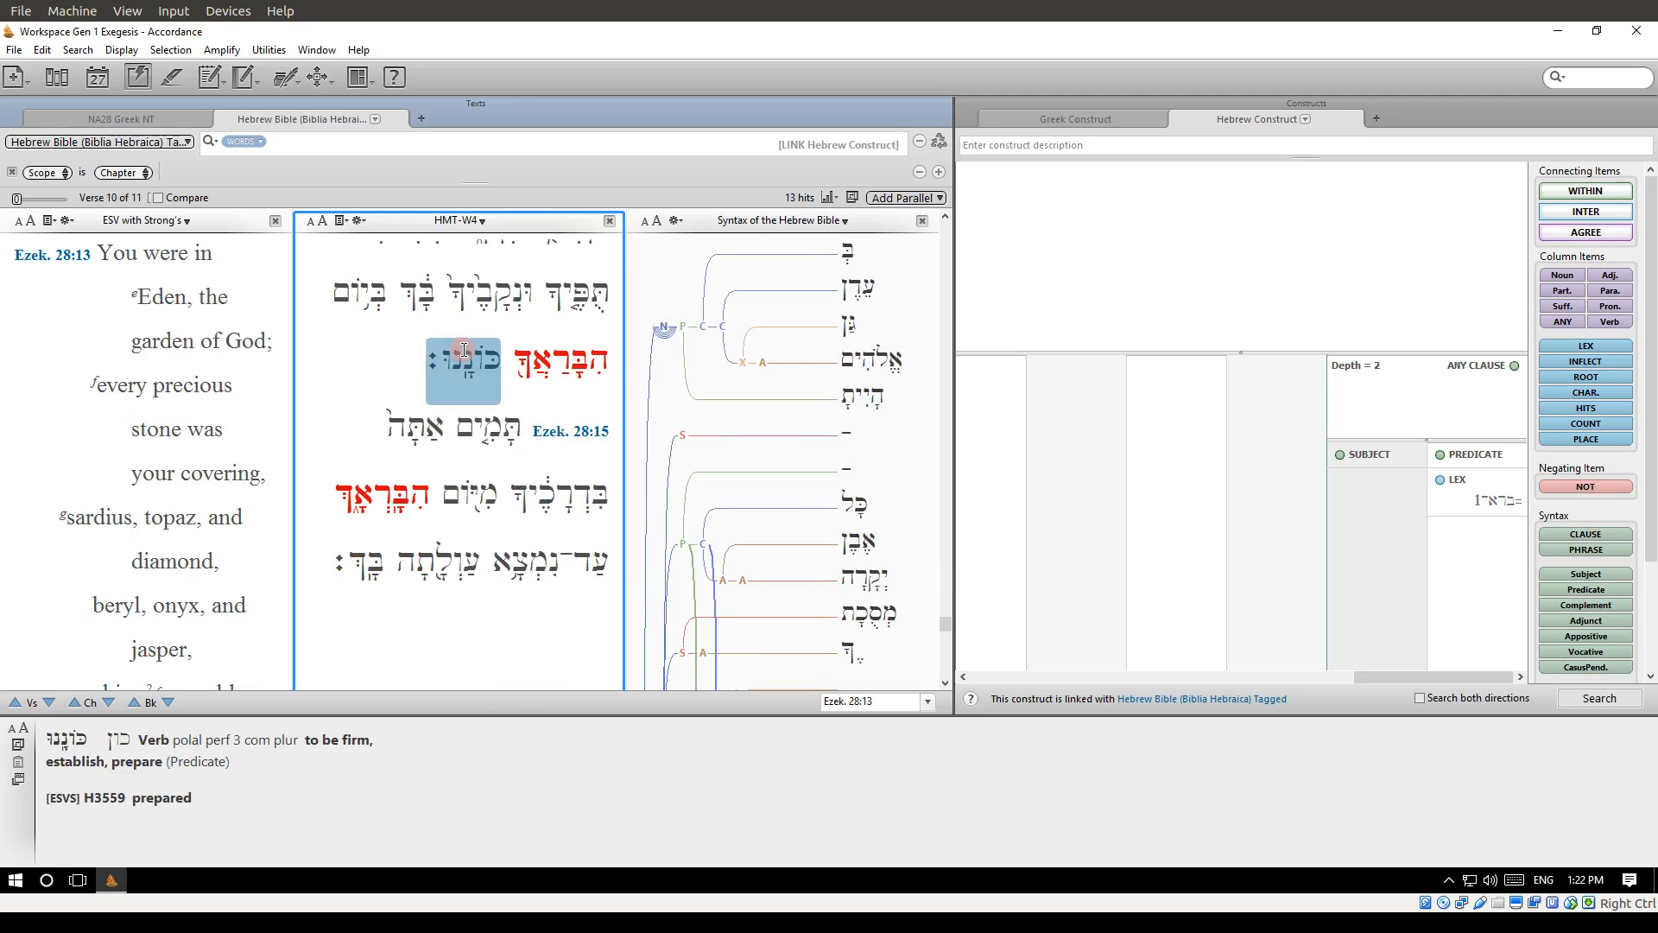
pyautogui.scroll(-3, 474, 362)
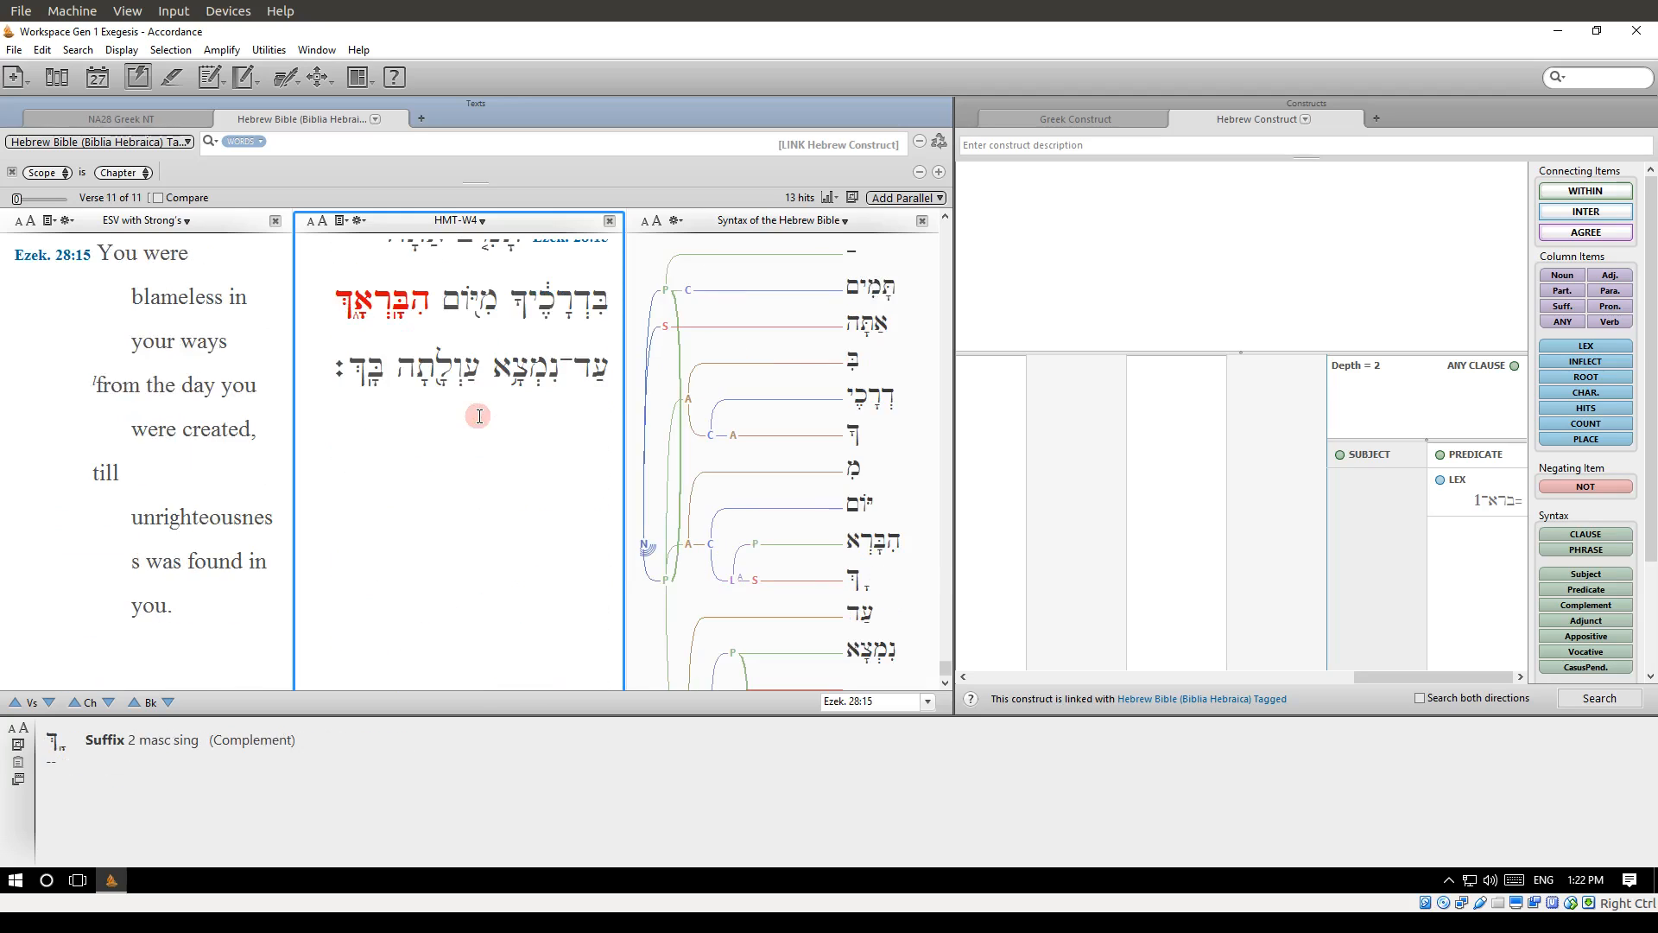
# Reorder the Hebrew construct so the subject precedes the ברא-1 predicate, and rerun the search
pyautogui.scroll(6, 477, 389)
pyautogui.scroll(10, 480, 416)
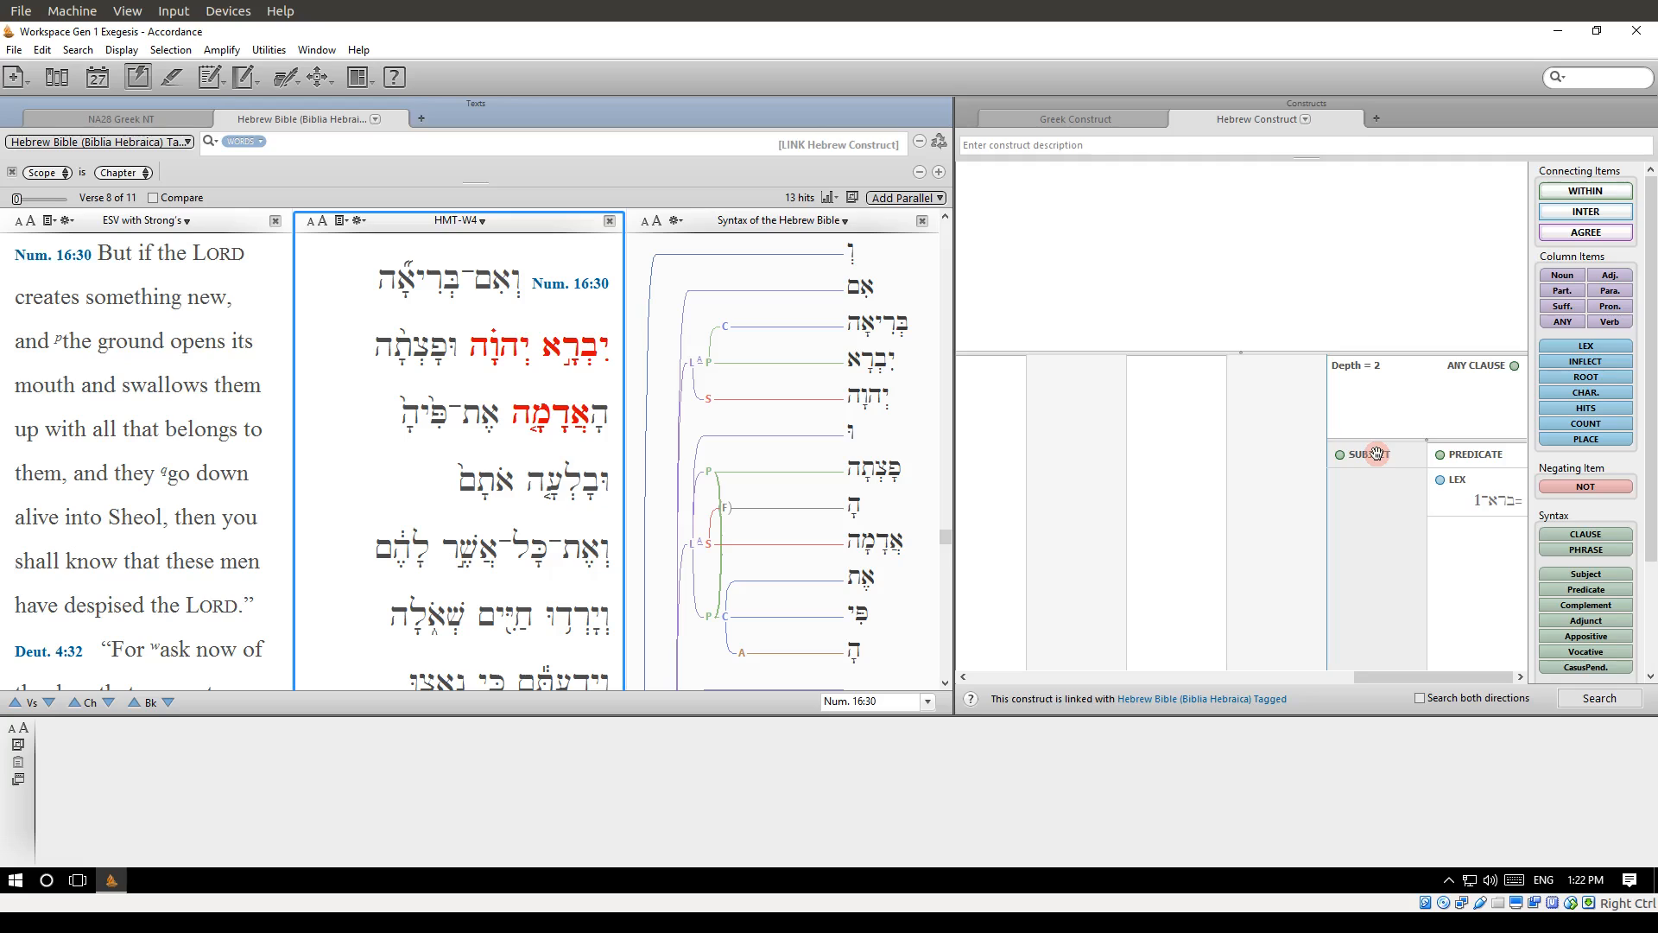
pyautogui.moveTo(1377, 453); pyautogui.dragTo(1287, 430)
pyautogui.moveTo(1472, 456); pyautogui.dragTo(1335, 455)
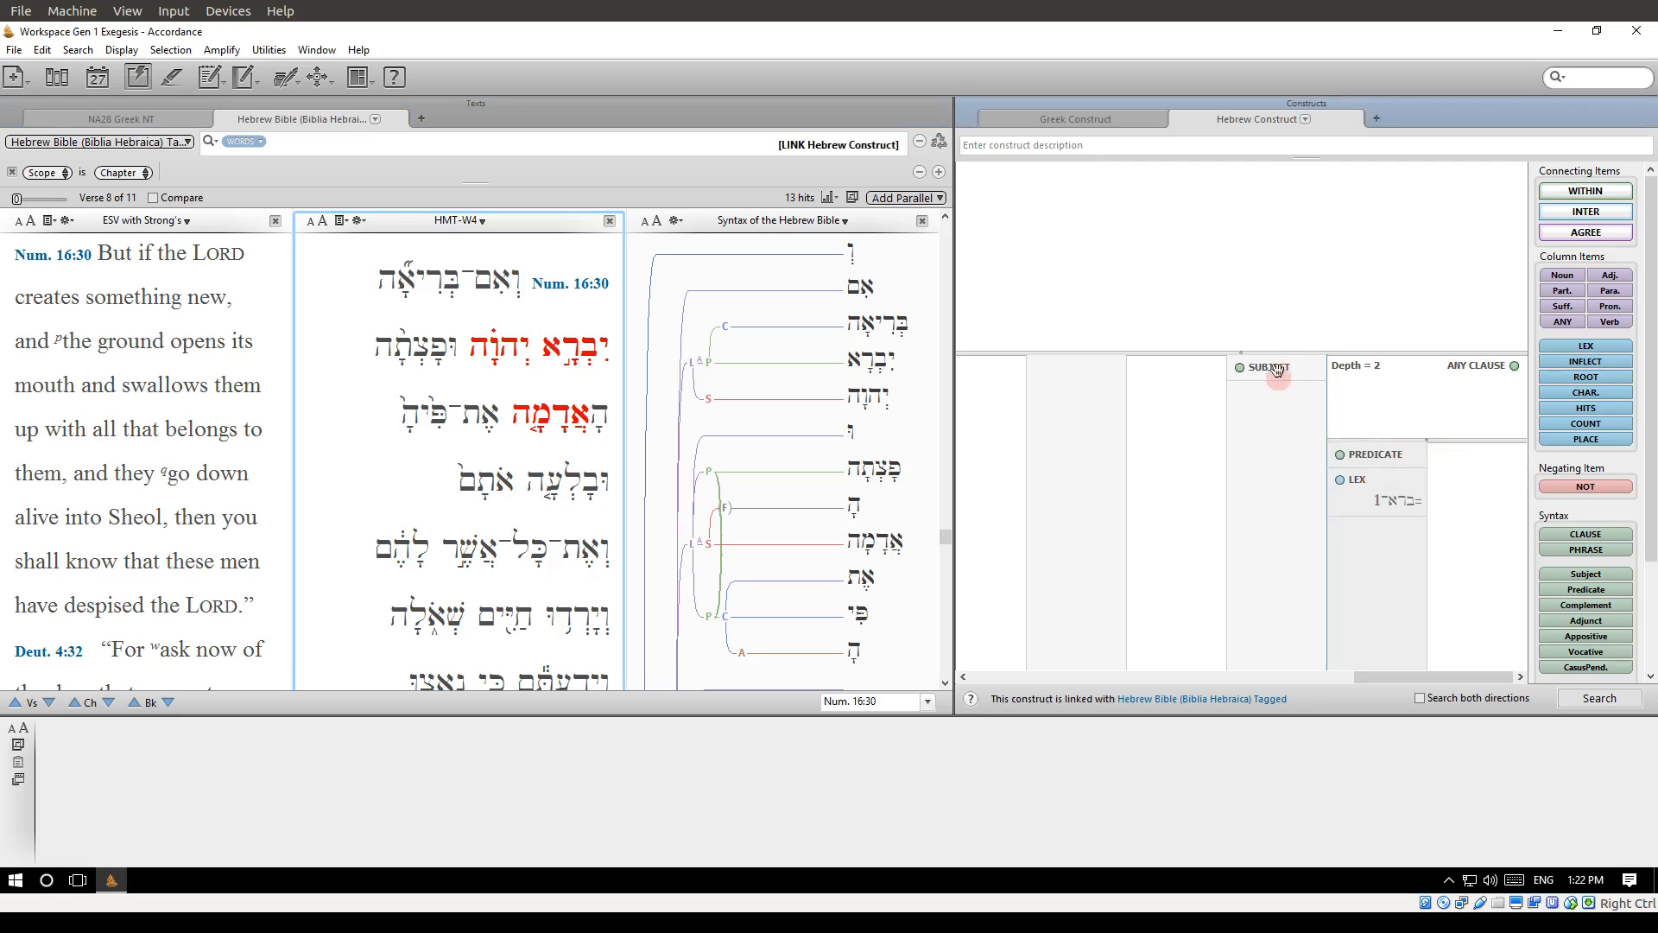
pyautogui.moveTo(1268, 367); pyautogui.dragTo(1463, 483)
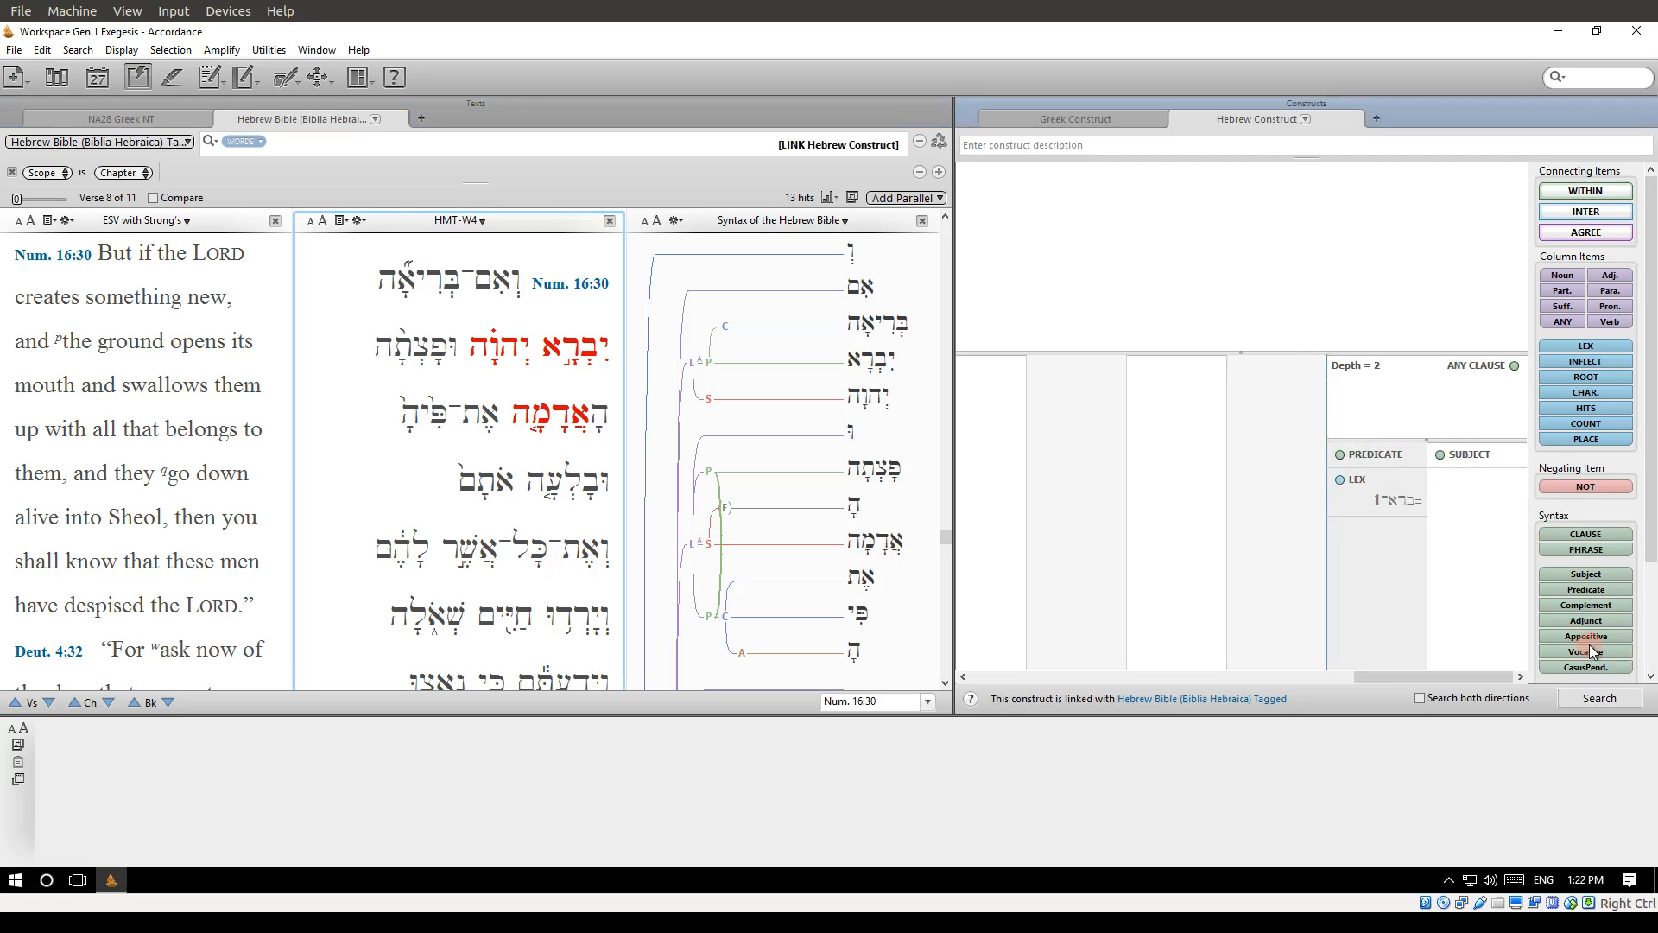
pyautogui.click(1602, 701)
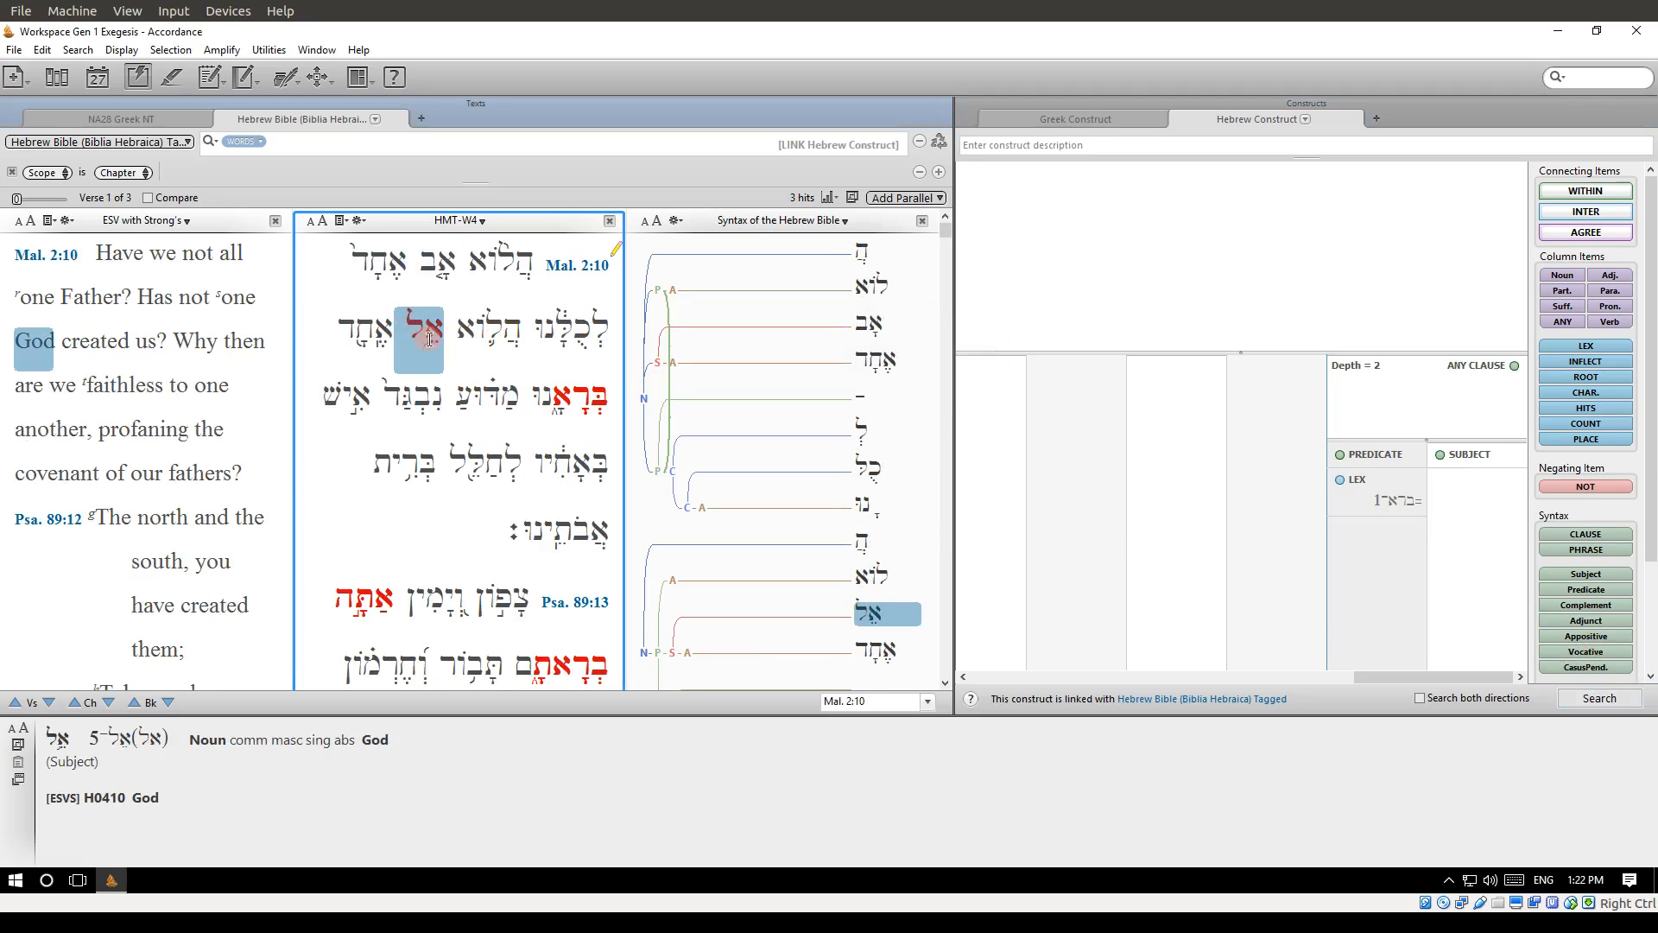
# Examine the subject-first ברא hits in Malachi 2:10, Psalm 89:13 and Psalm 148:5 in the Hebrew text
pyautogui.scroll(-1, 563, 410)
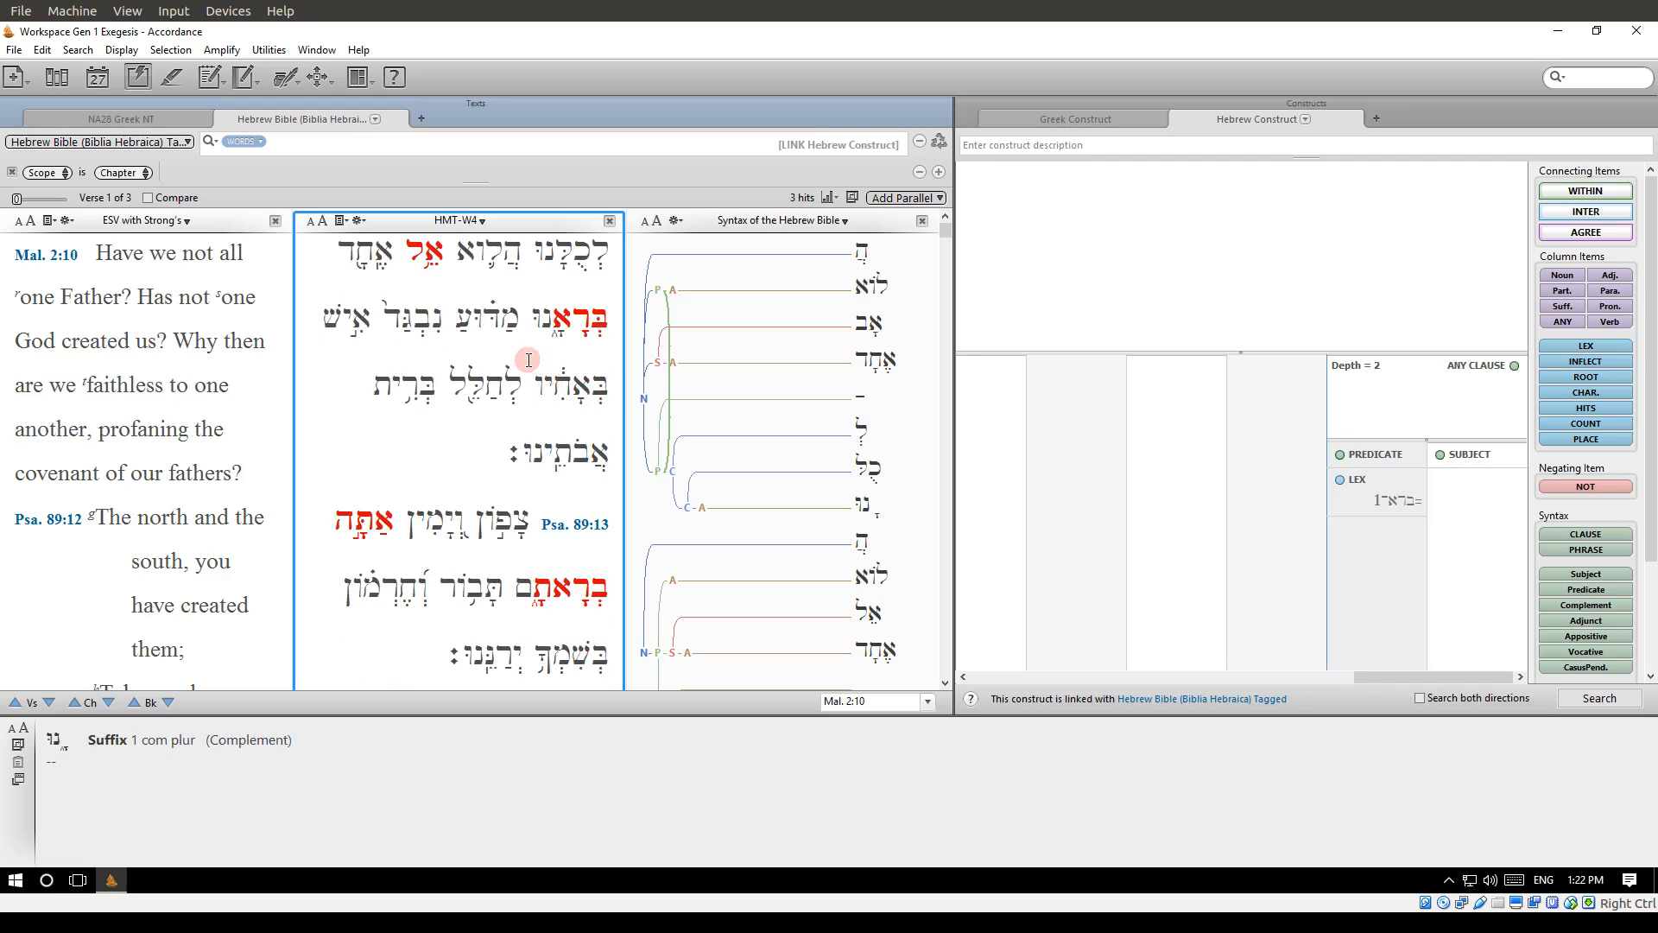
pyautogui.scroll(1, 529, 360)
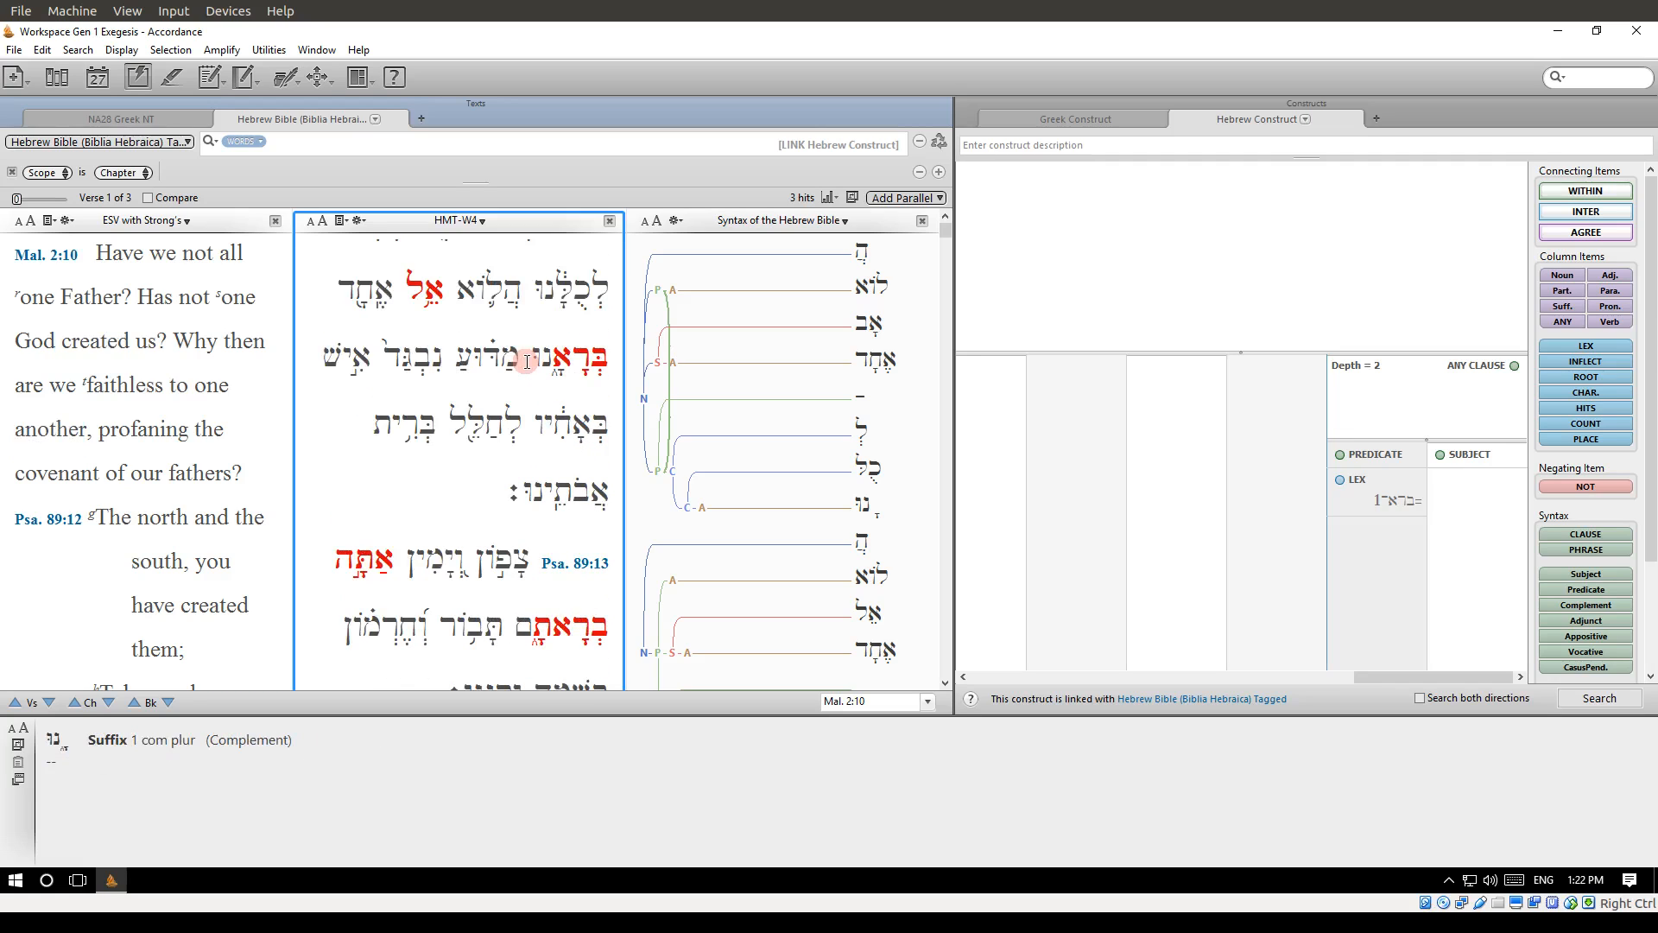
pyautogui.scroll(-3, 526, 361)
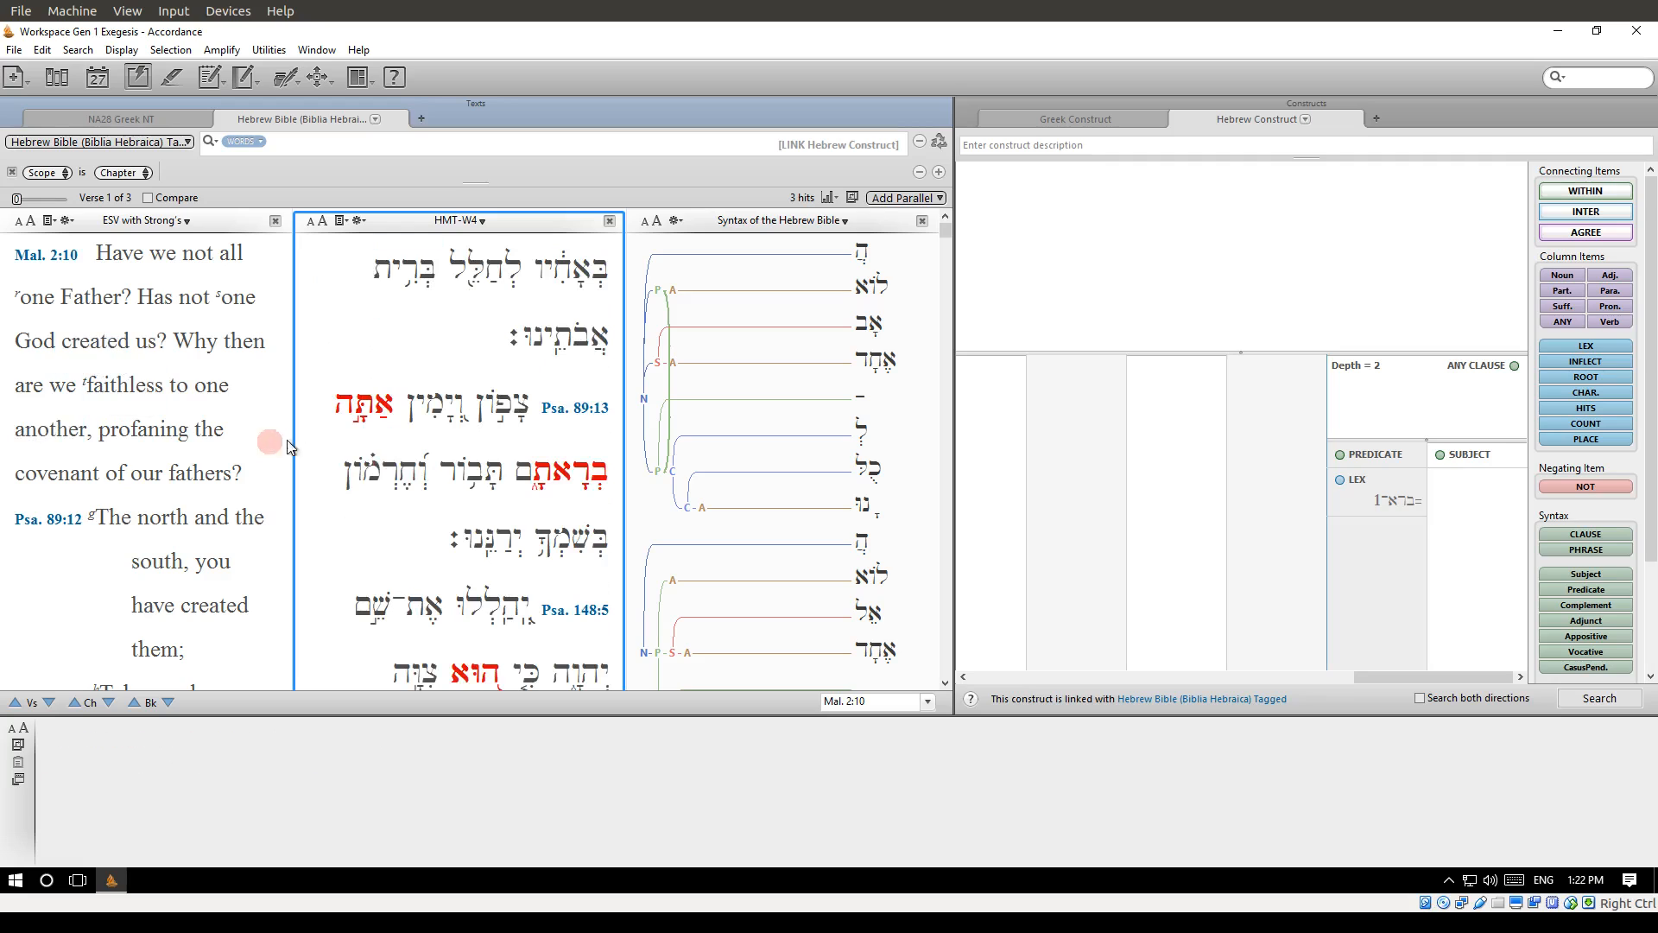
pyautogui.scroll(-1, 509, 449)
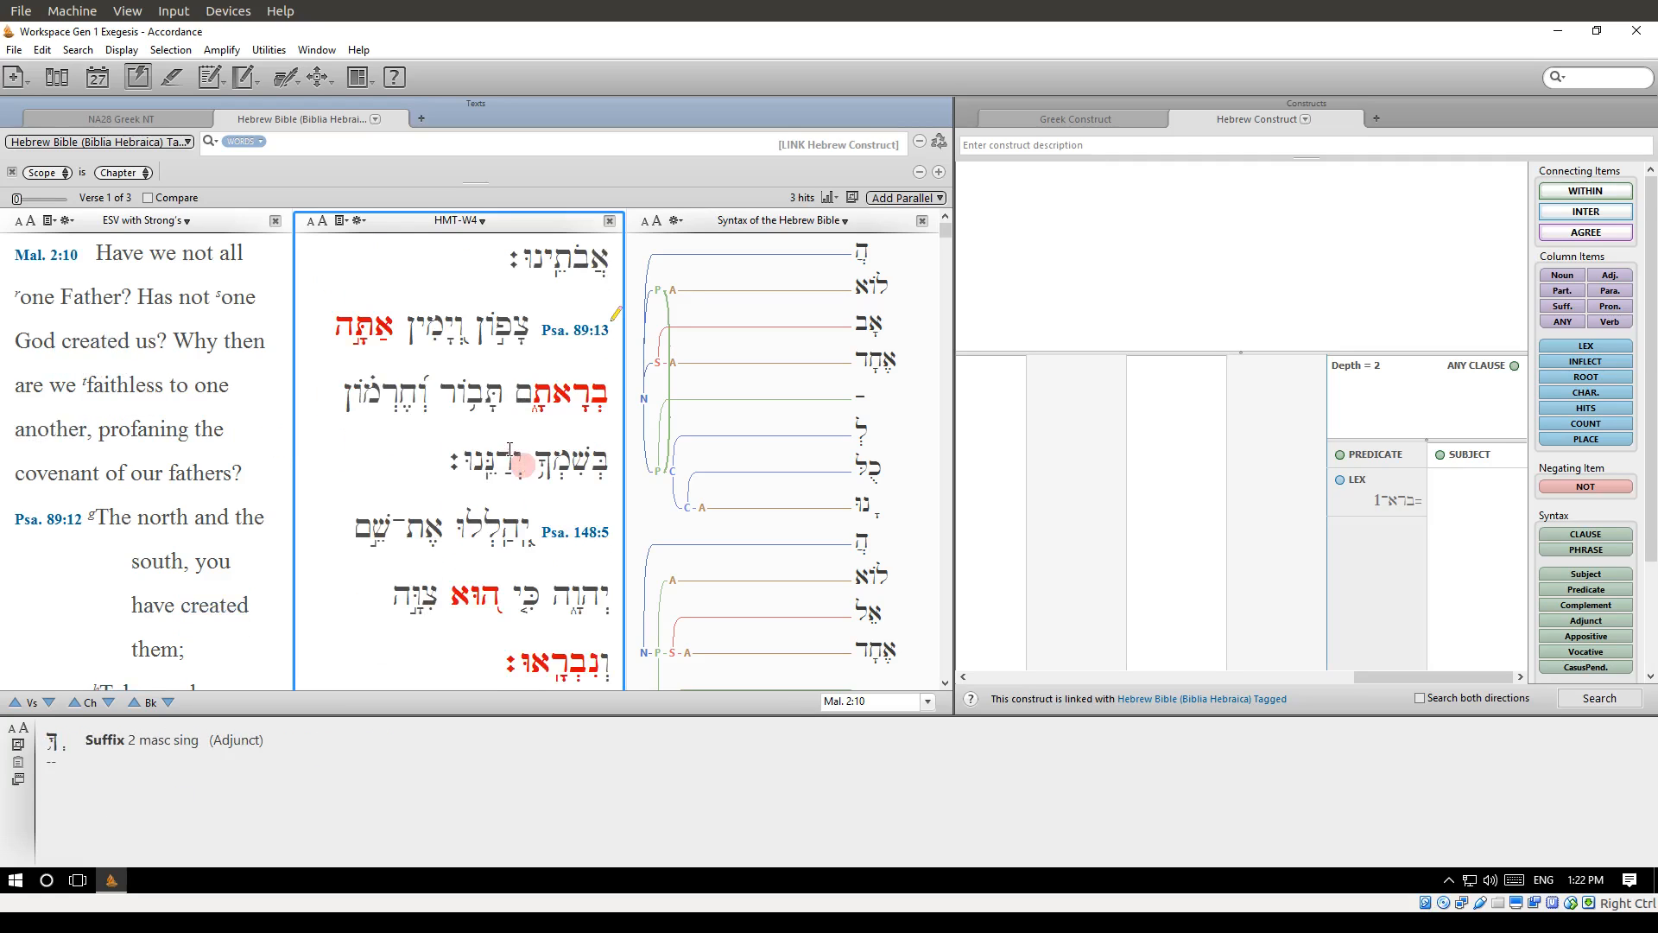
pyautogui.doubleClick(498, 425)
pyautogui.scroll(-2, 499, 425)
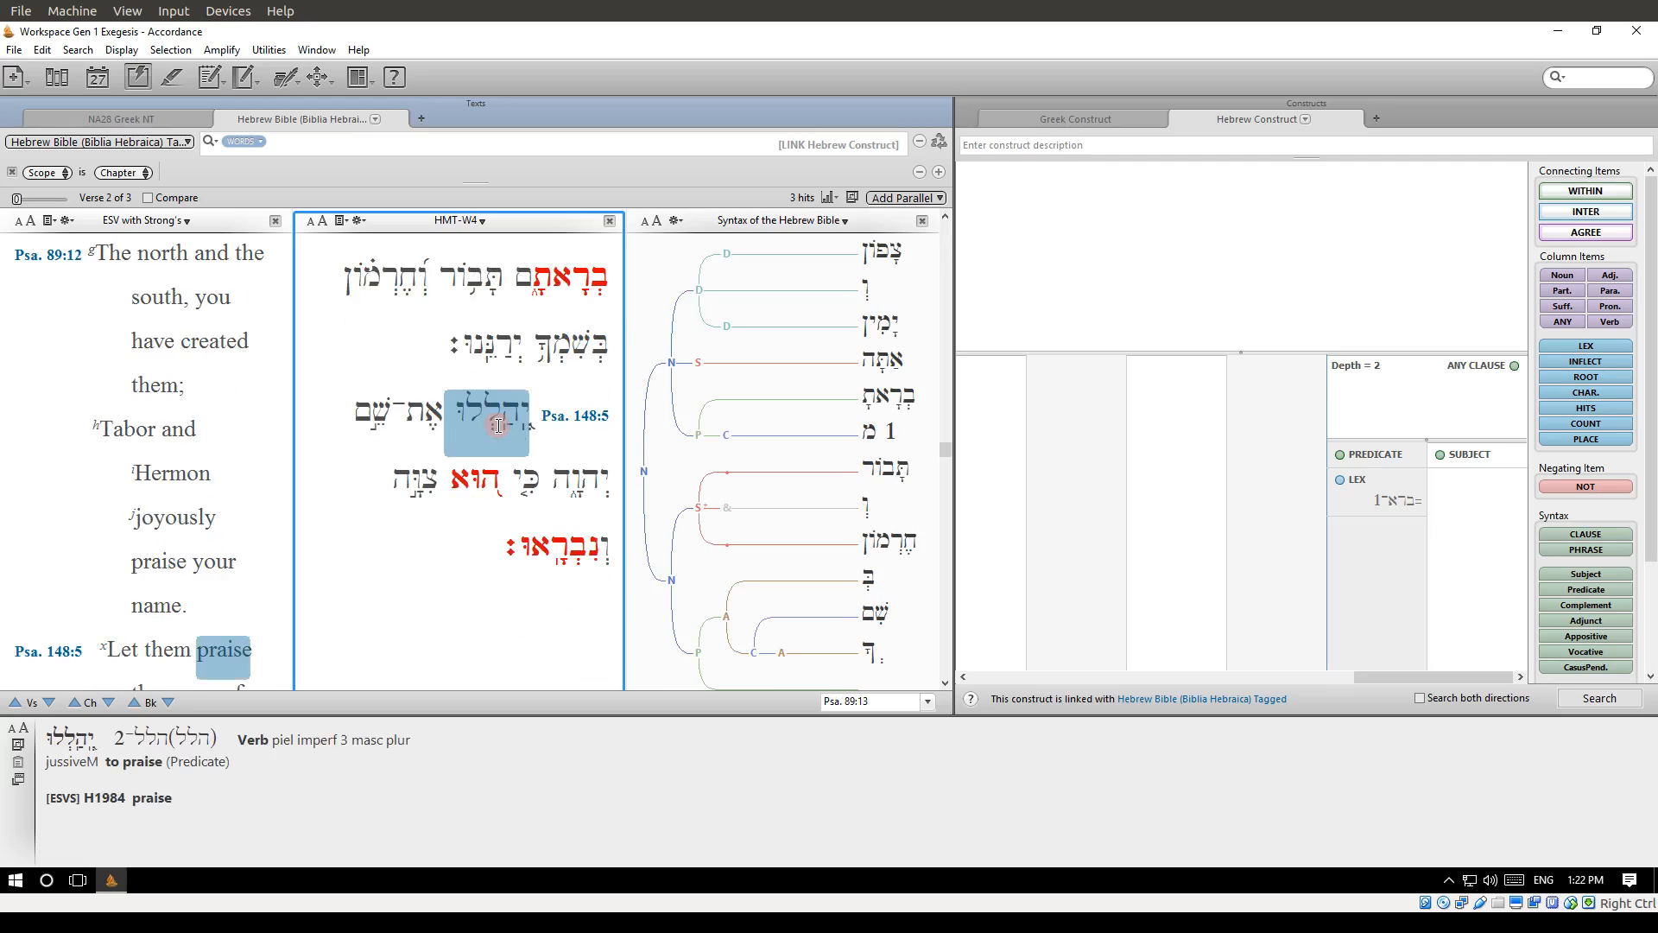
pyautogui.scroll(-1, 498, 425)
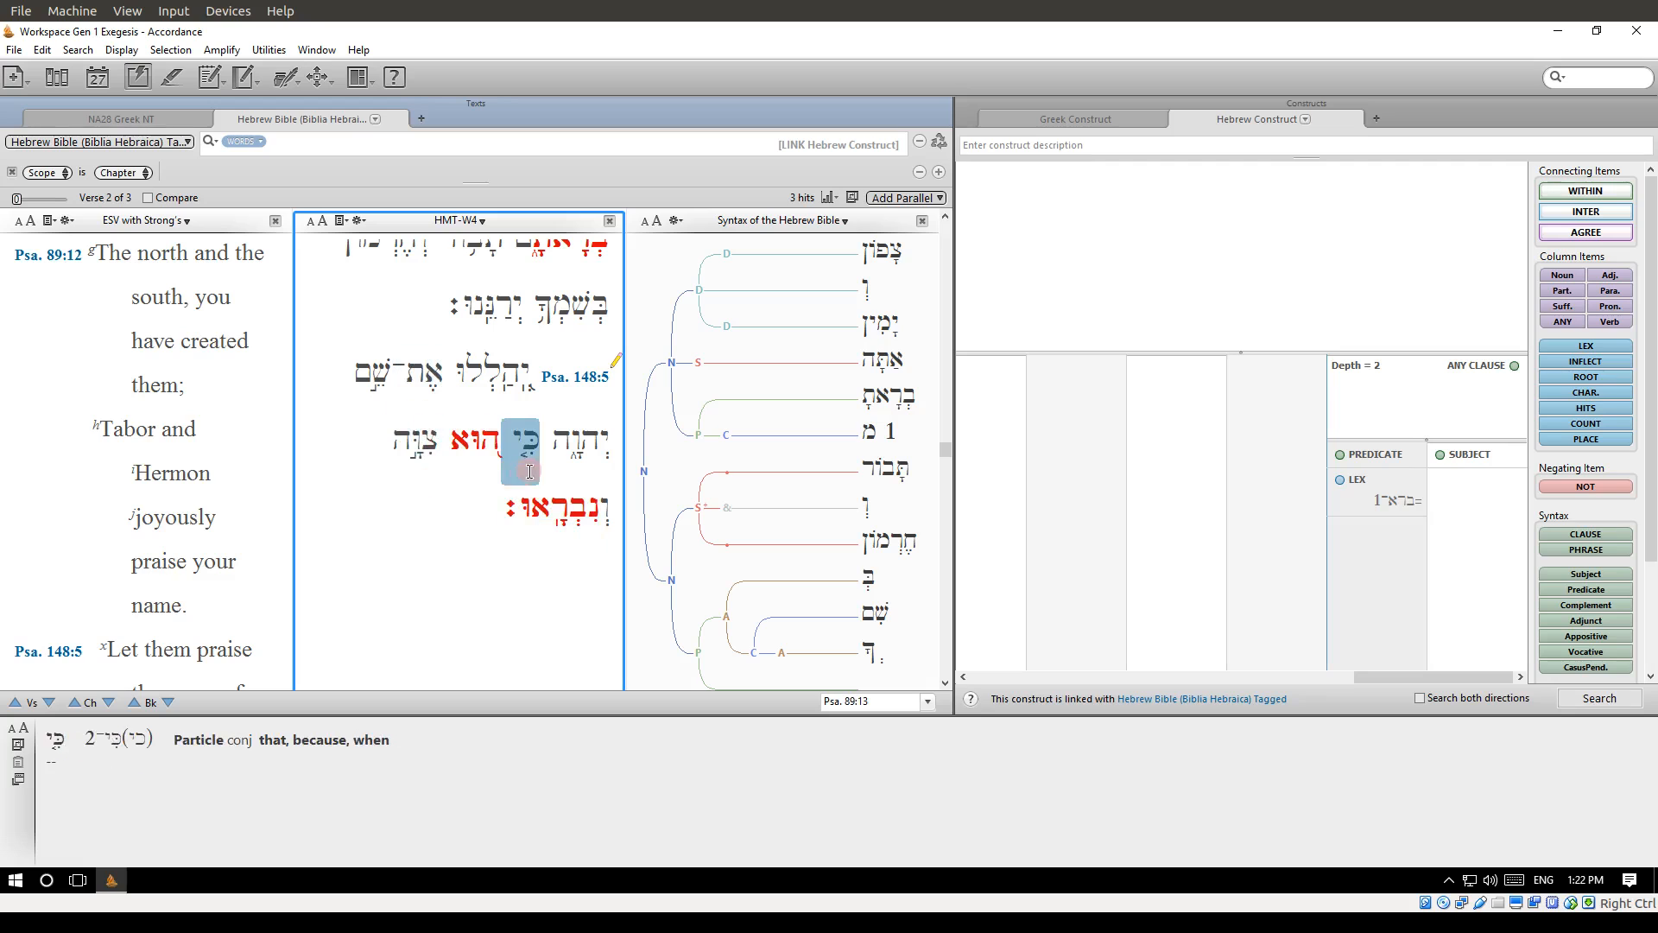
pyautogui.scroll(7, 456, 474)
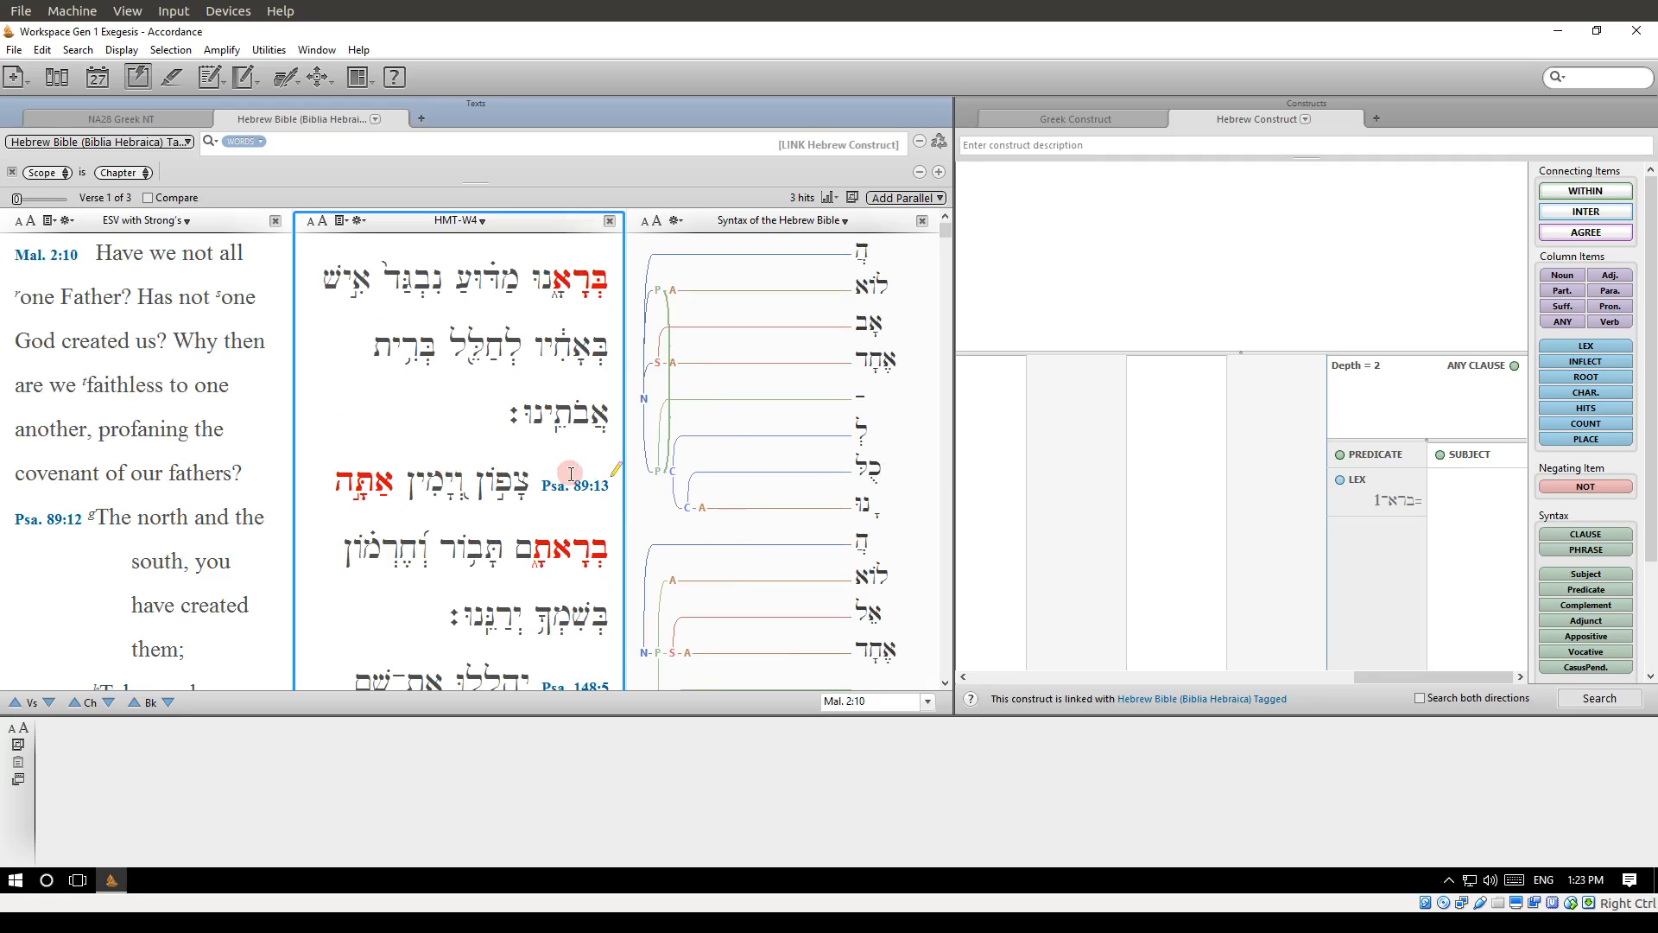
pyautogui.scroll(3, 536, 466)
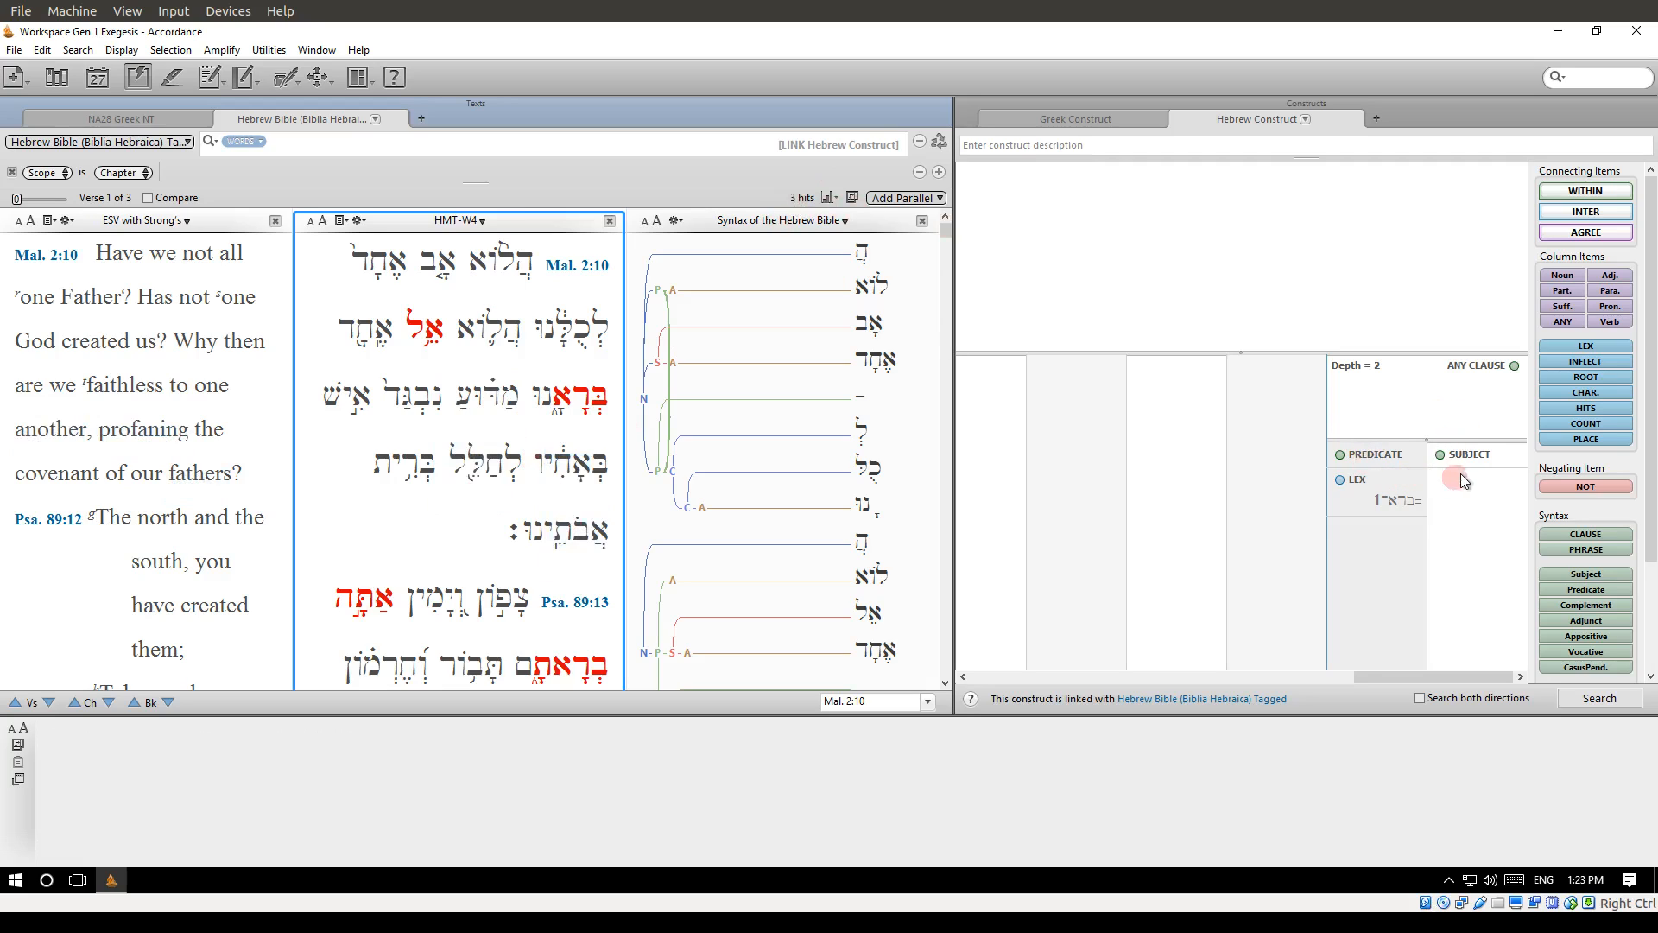
# Put the ברא-1 predicate back before the subject and rerun the Hebrew construct search in both directions
pyautogui.click(1345, 739)
pyautogui.click(1426, 697)
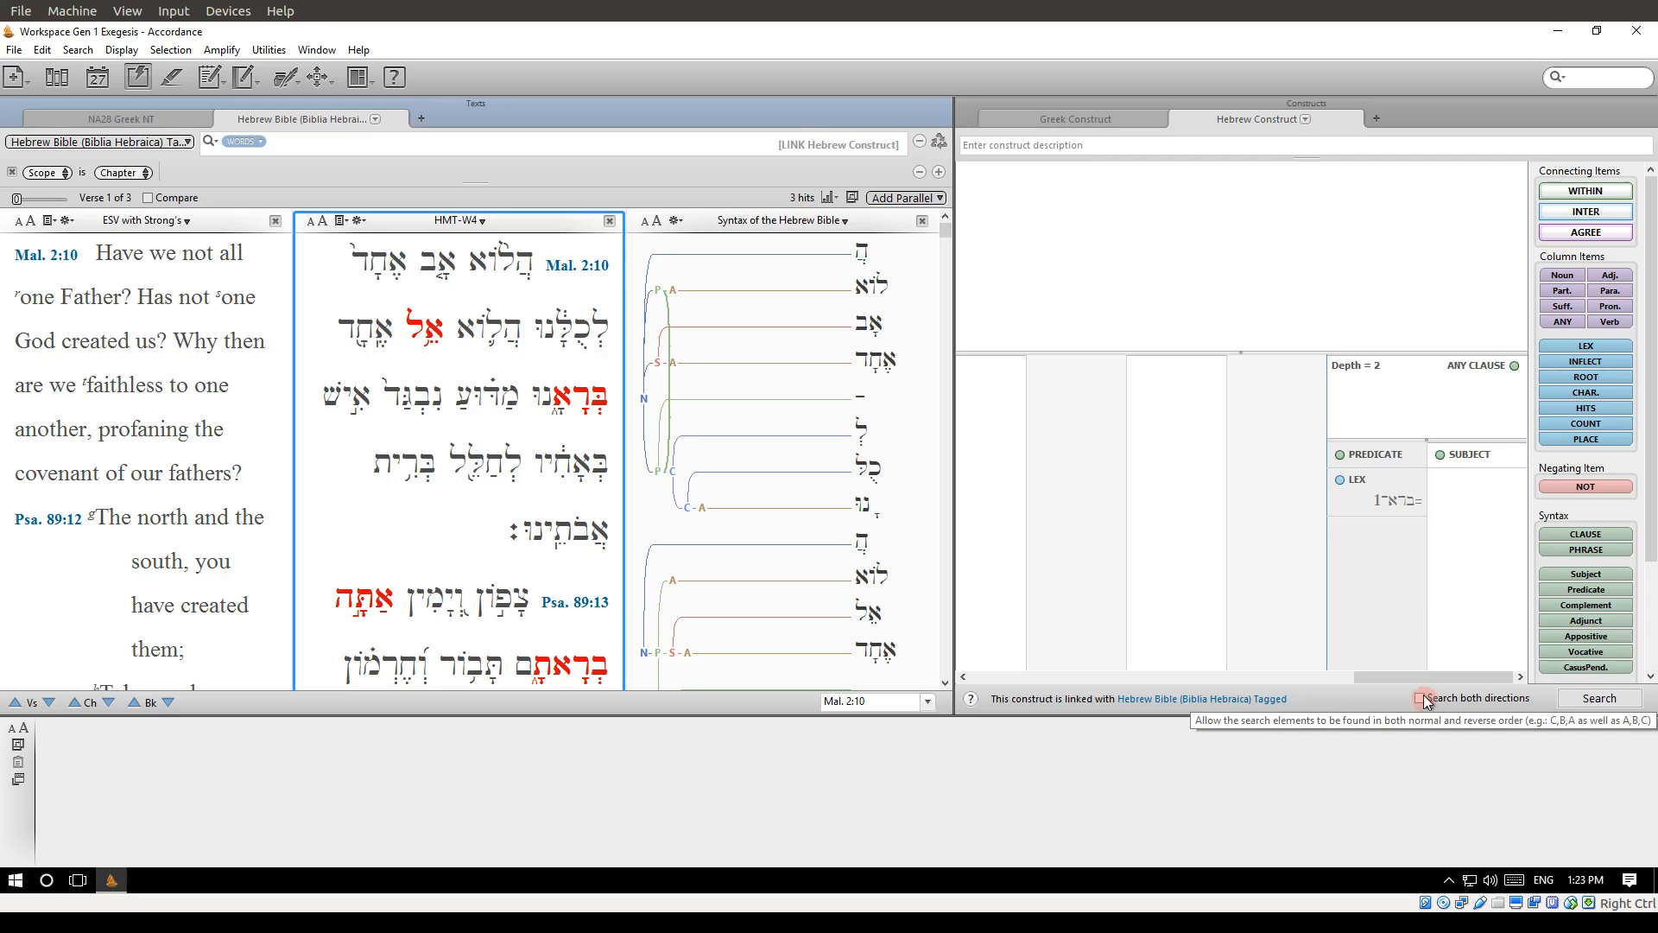
pyautogui.moveTo(1460, 455)
pyautogui.mouseDown()
pyautogui.moveTo(1265, 458)
pyautogui.moveTo(1460, 459)
pyautogui.mouseUp()
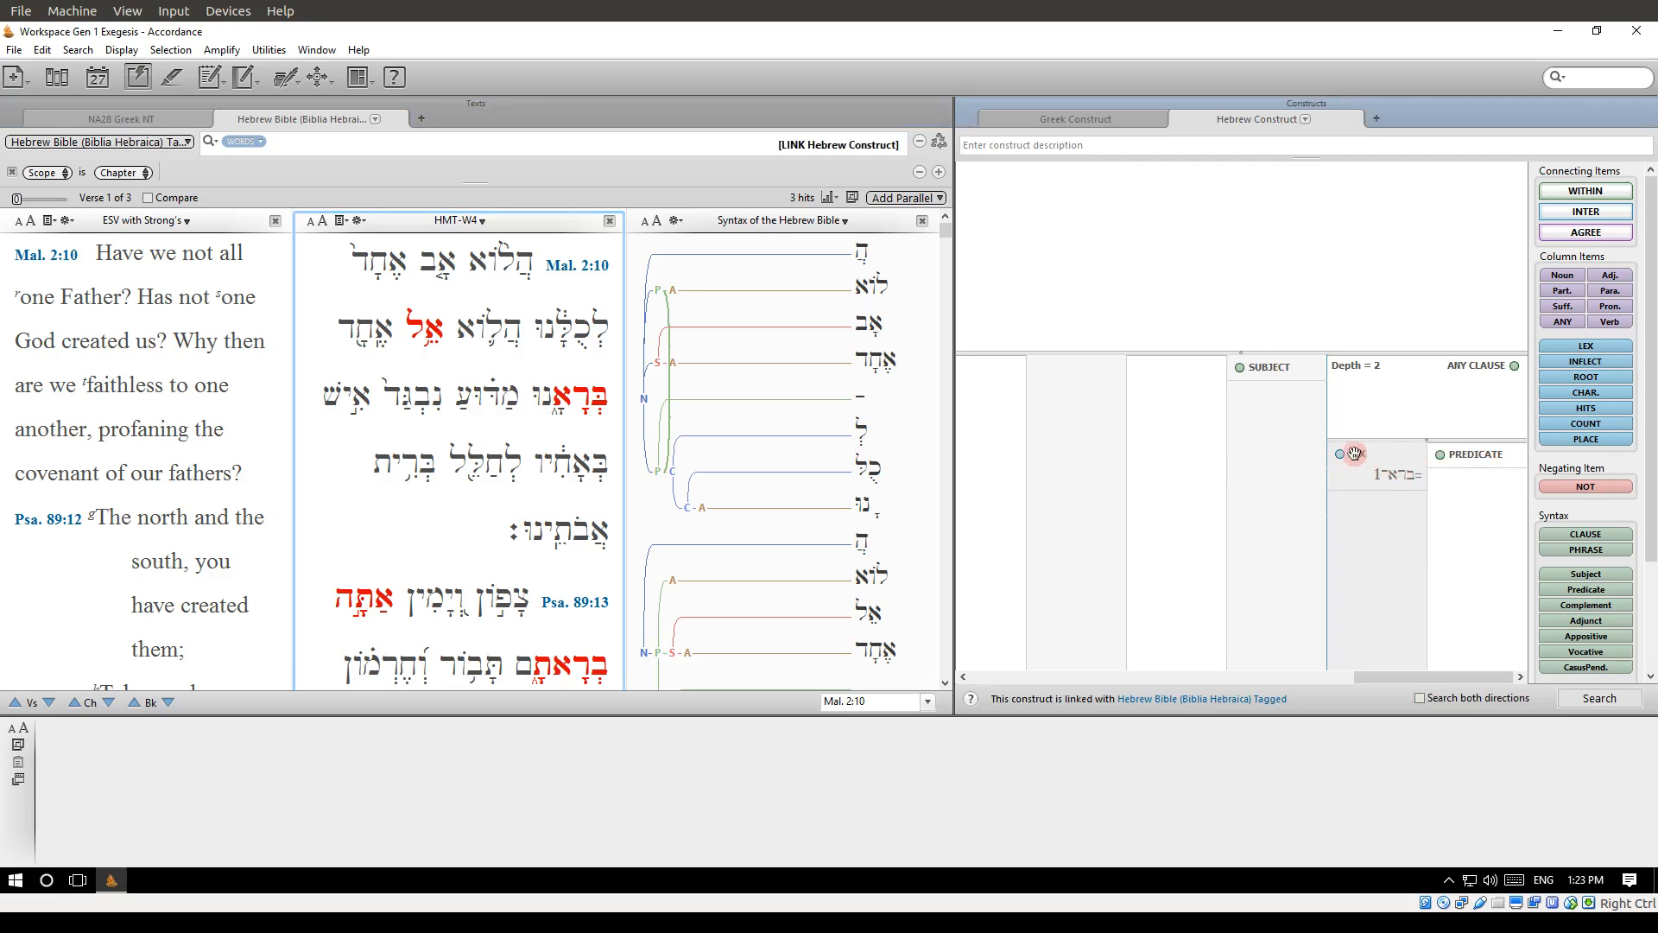
pyautogui.moveTo(1354, 453); pyautogui.dragTo(1394, 472)
pyautogui.click(1419, 699)
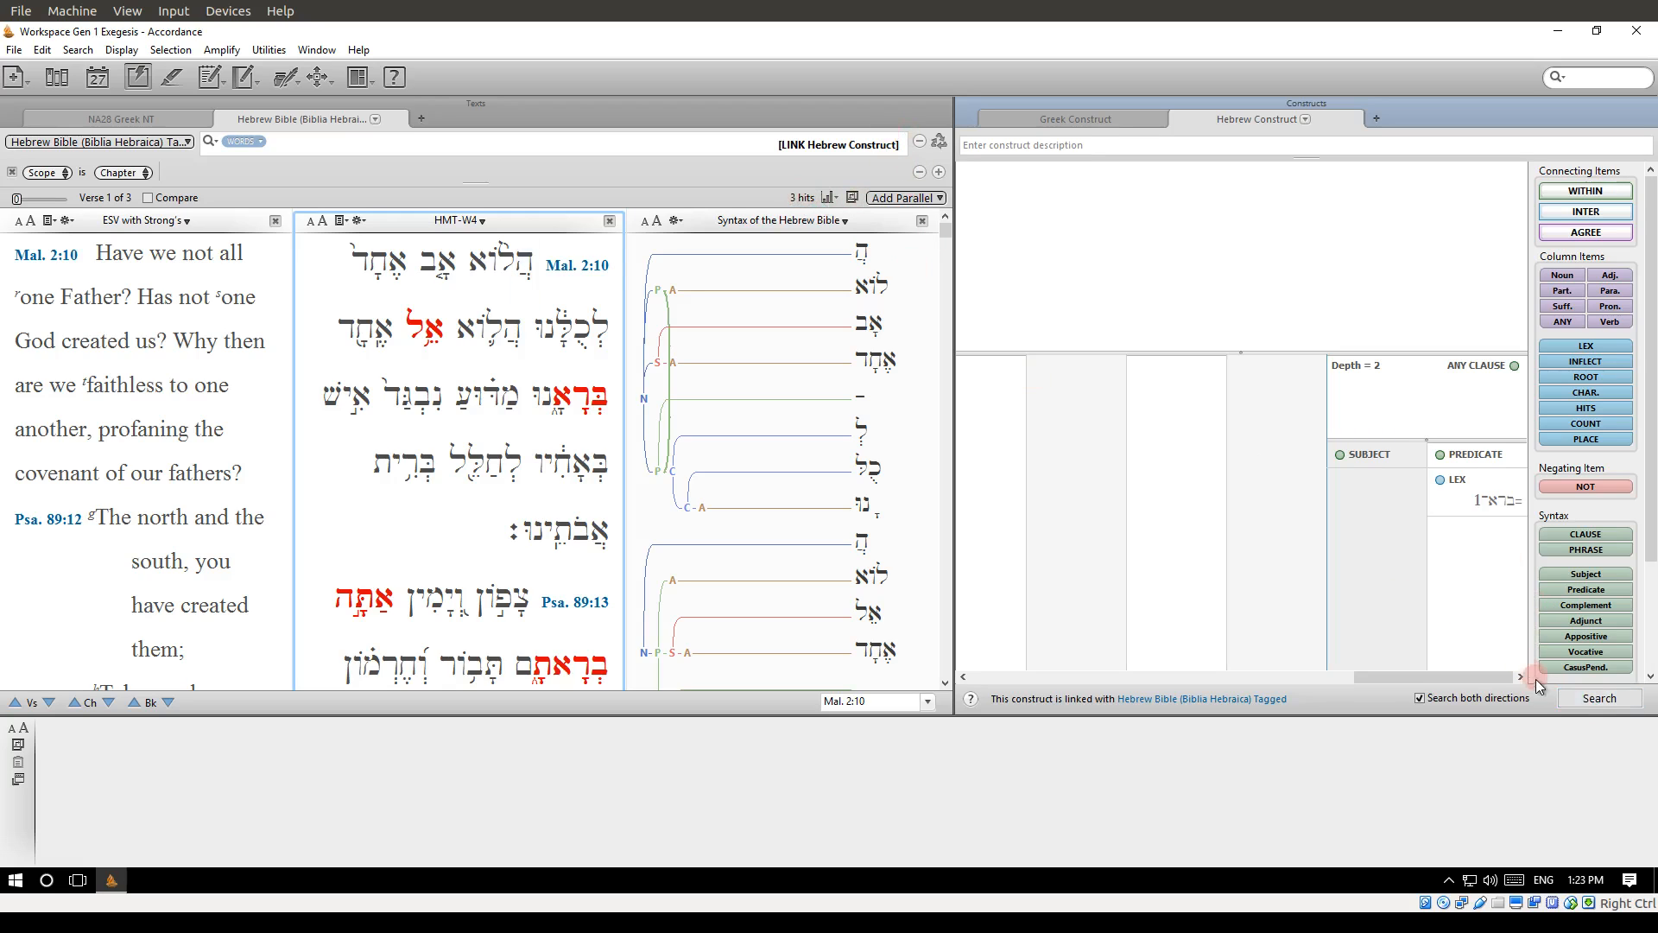
pyautogui.click(1601, 701)
pyautogui.click(1605, 701)
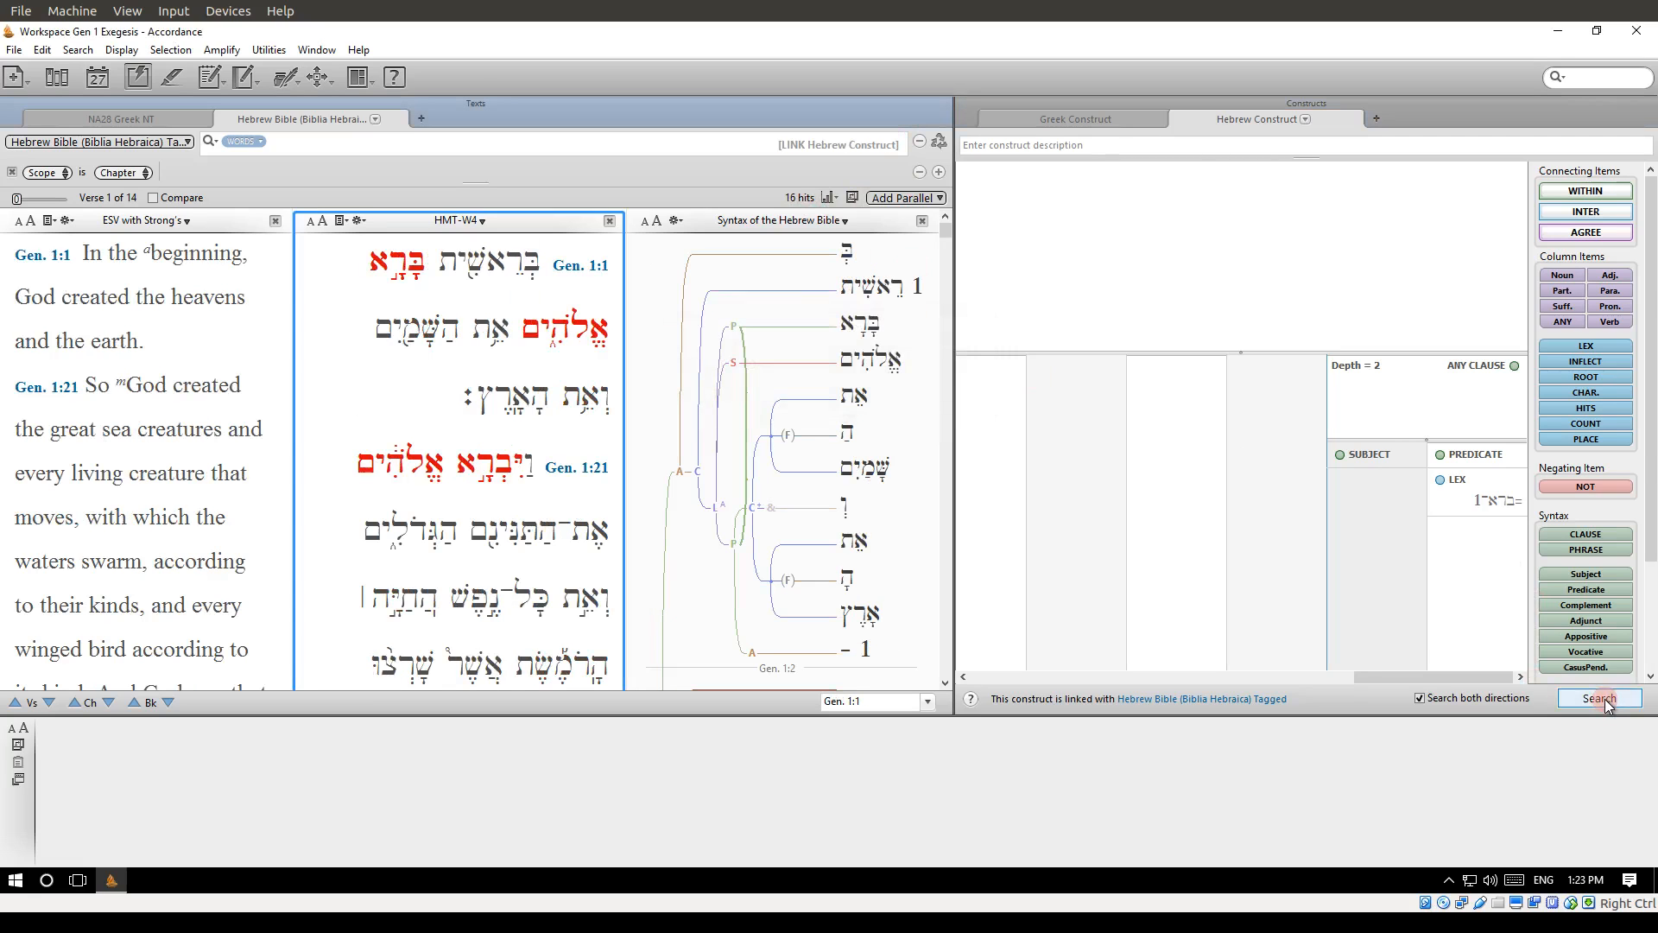
pyautogui.click(476, 347)
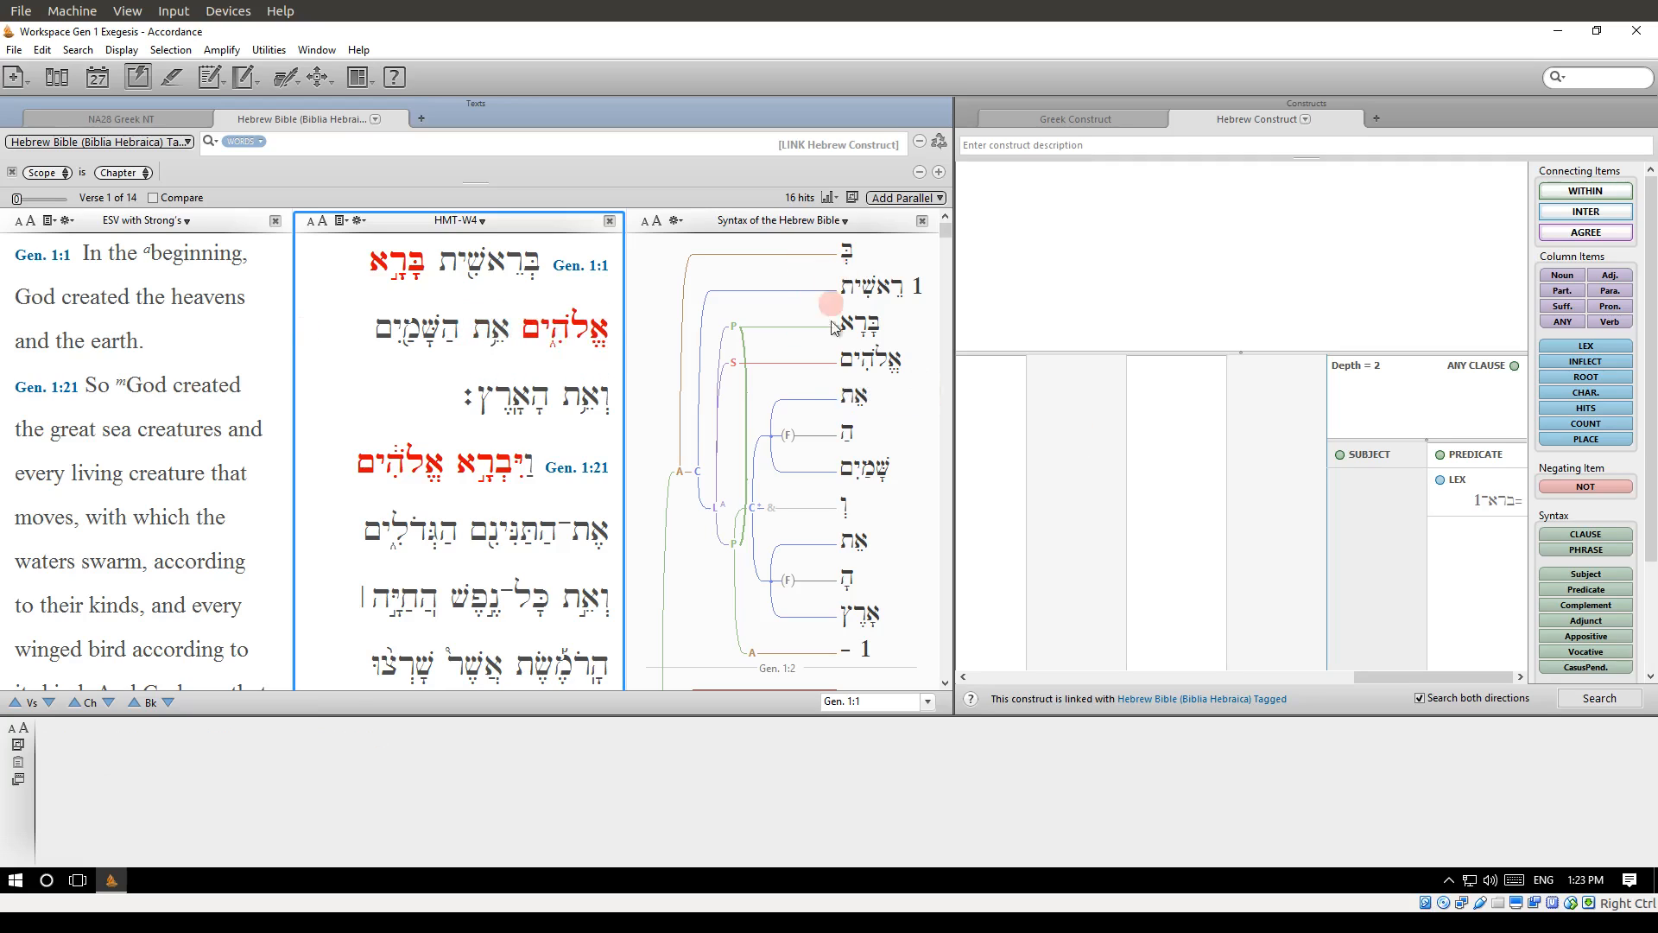
pyautogui.click(862, 252)
# Open the SHEBANQ website at shebanq.ancient-data.org in Google Chrome
pyautogui.click(18, 880)
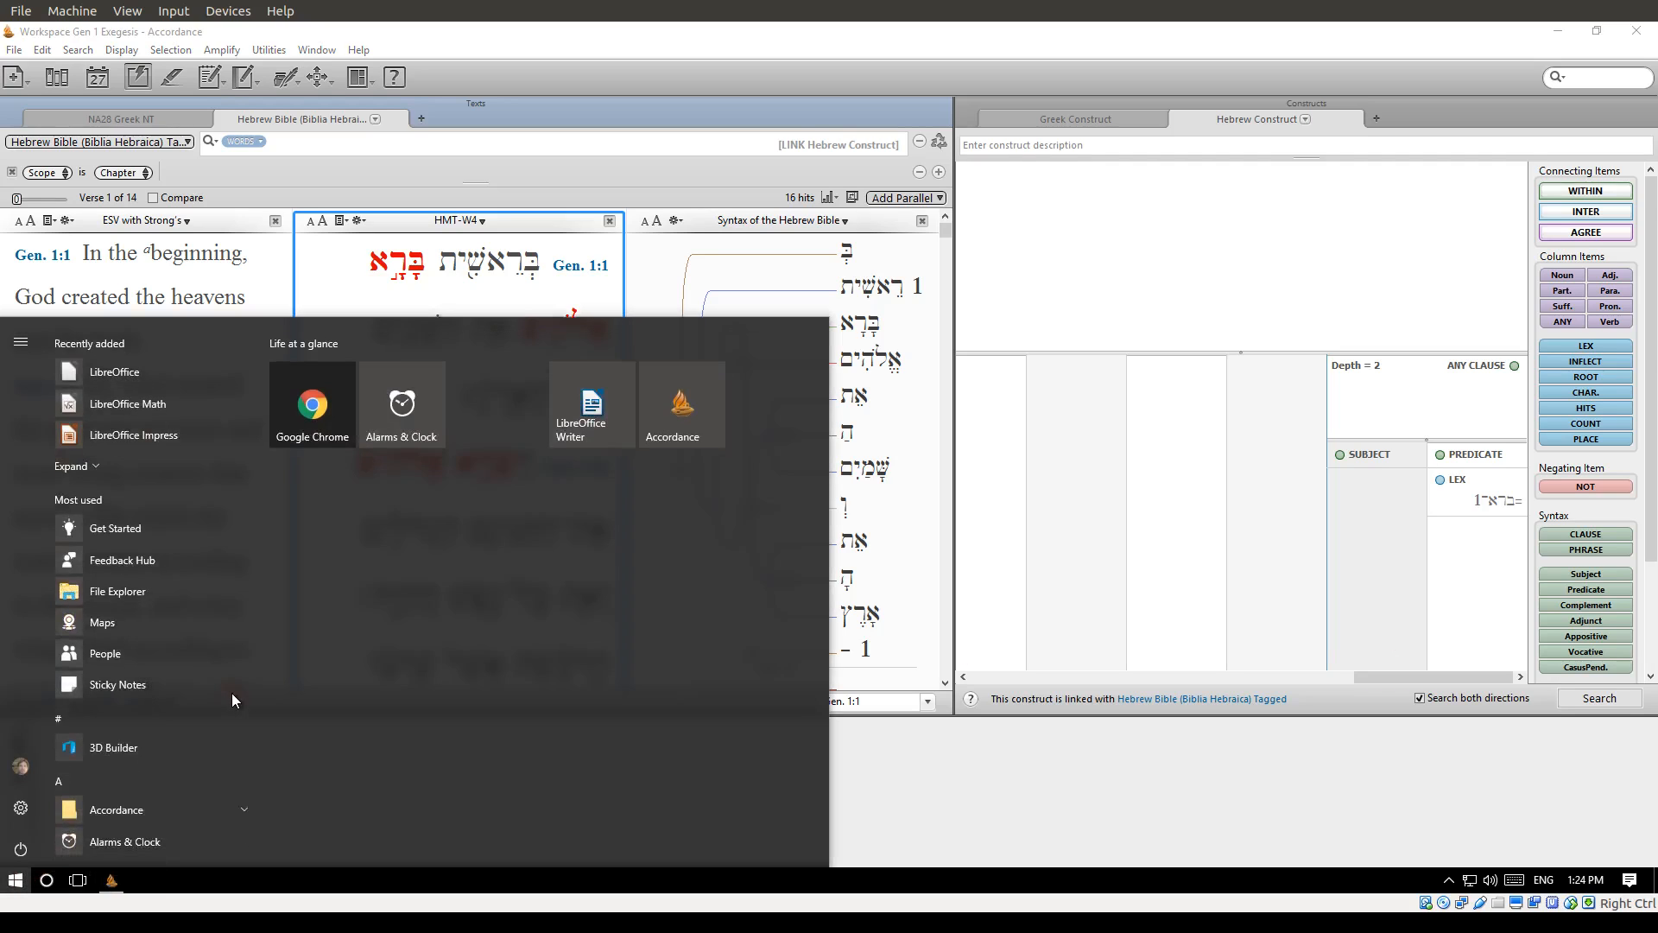
pyautogui.click(332, 393)
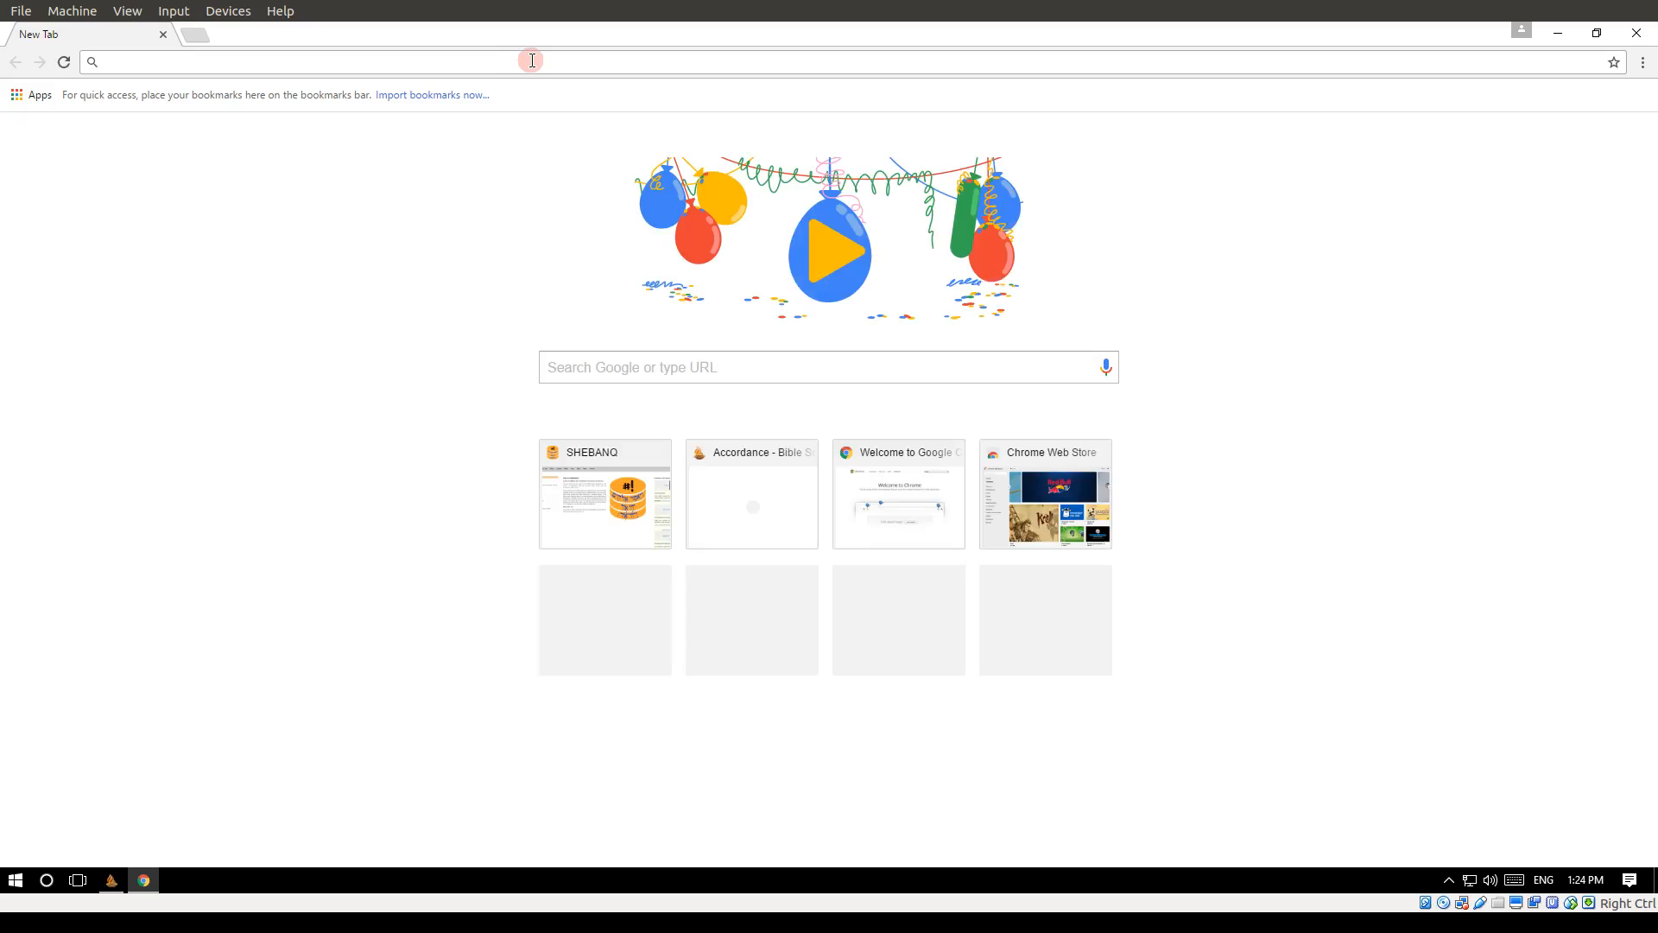
pyautogui.write('shebanq.ancient-data.org')
pyautogui.press('Return')
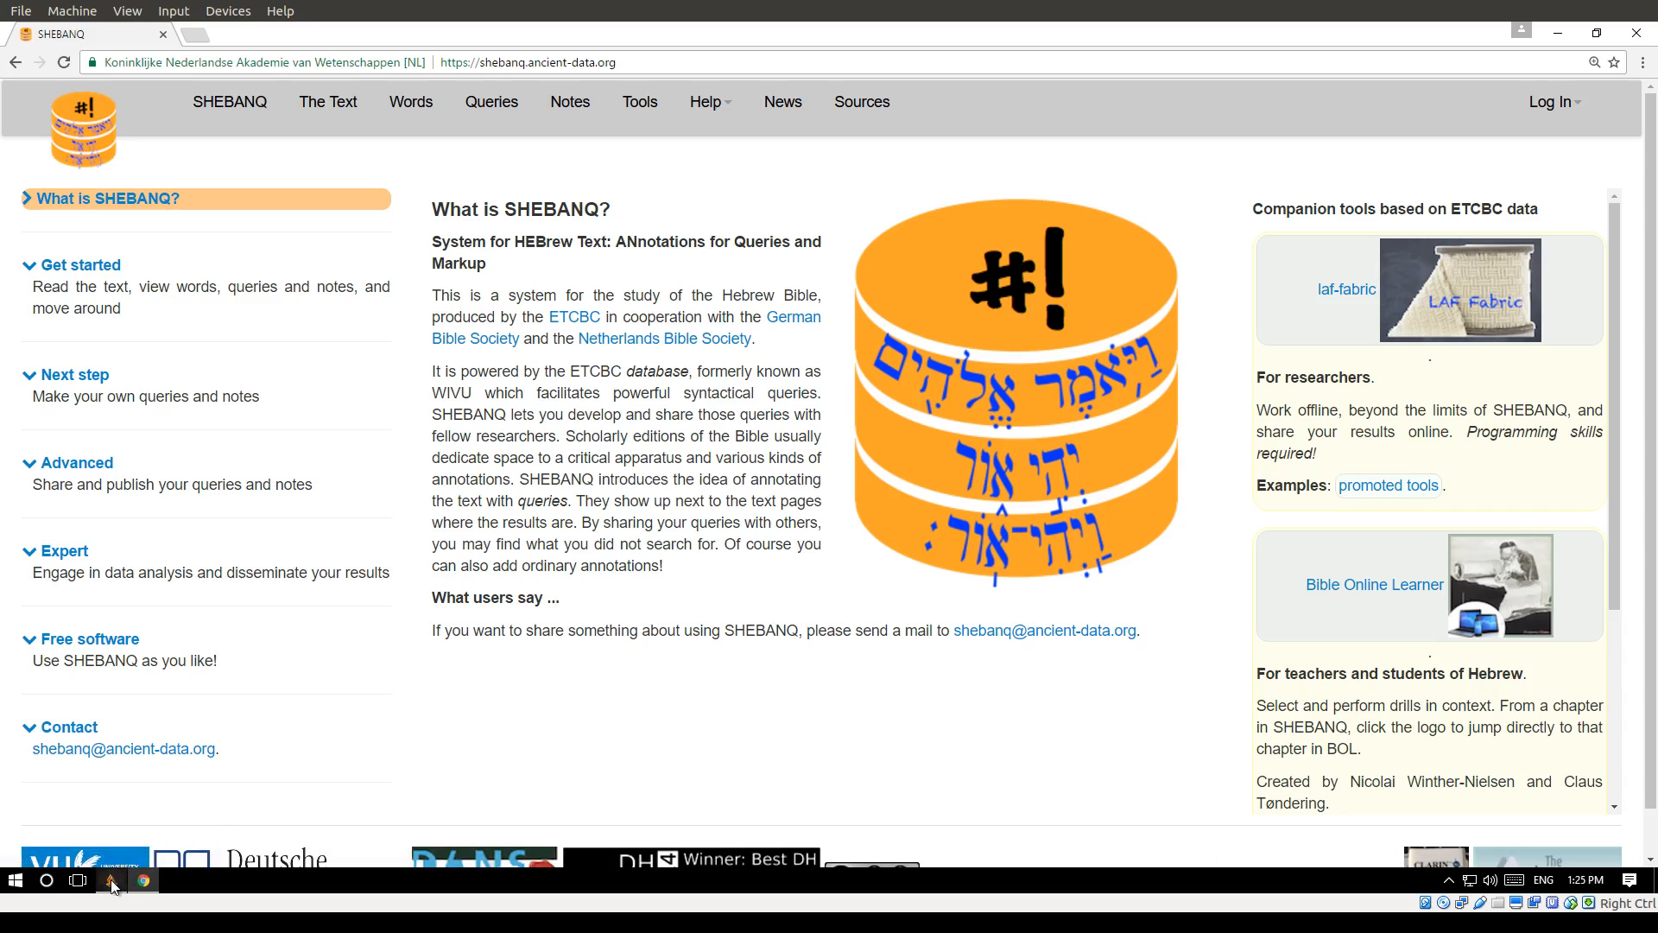
# Switch back to the Gen 1 Exegesis workspace in Accordance with the Hebrew construct results
pyautogui.moveTo(112, 880)
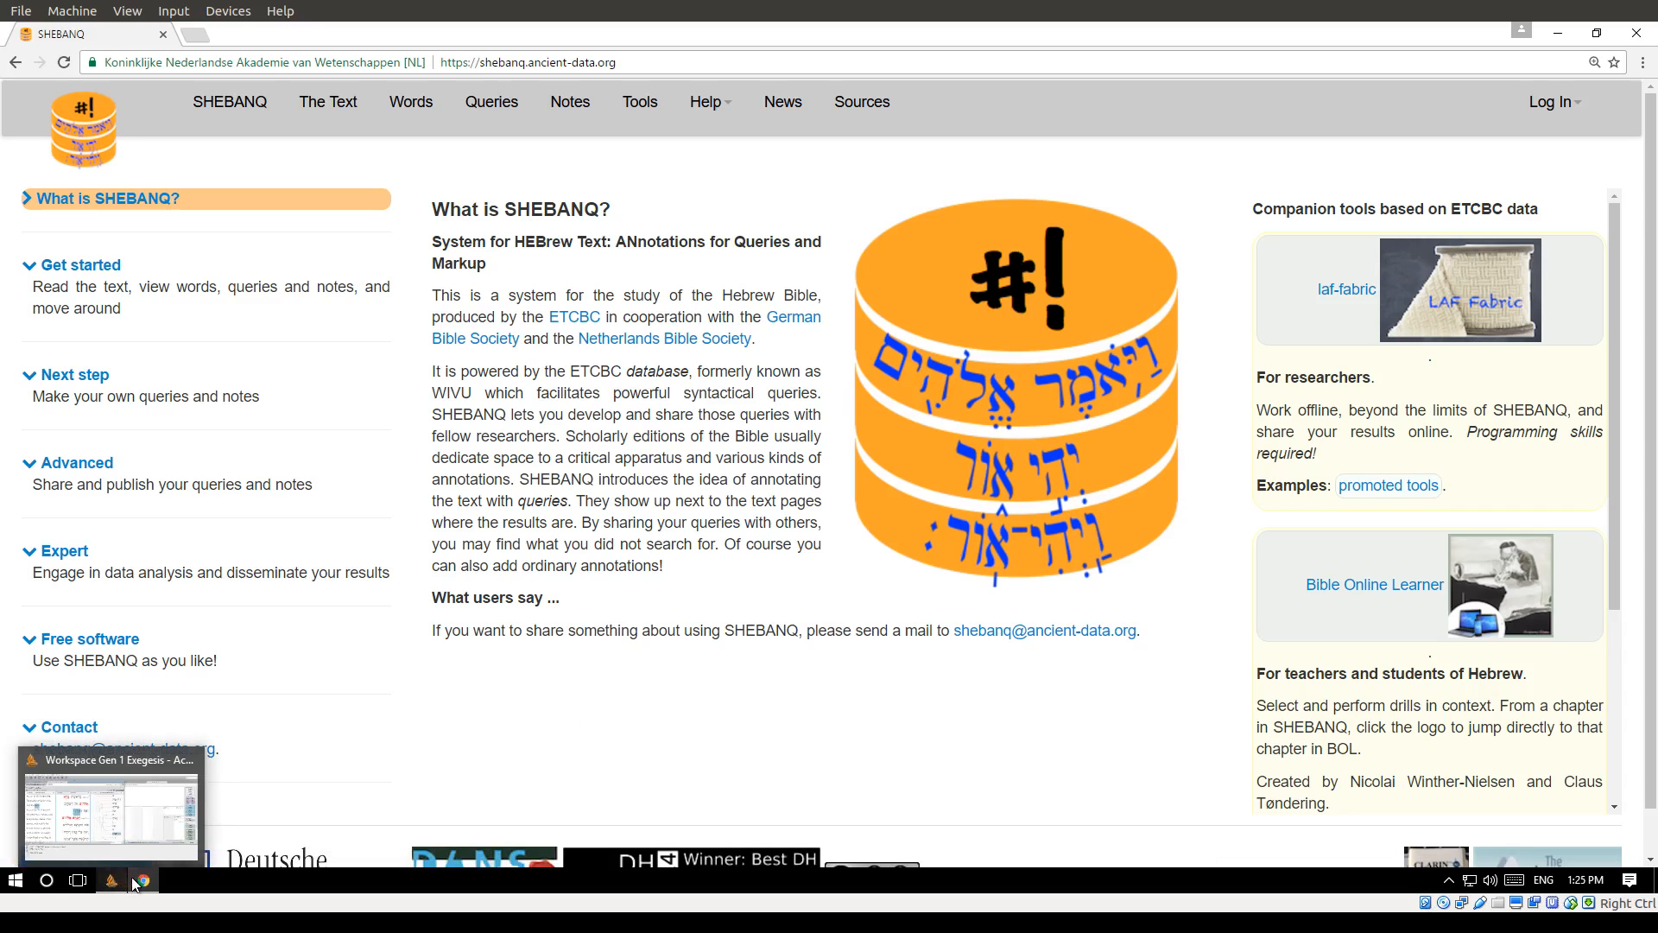
pyautogui.click(197, 833)
pyautogui.click(708, 433)
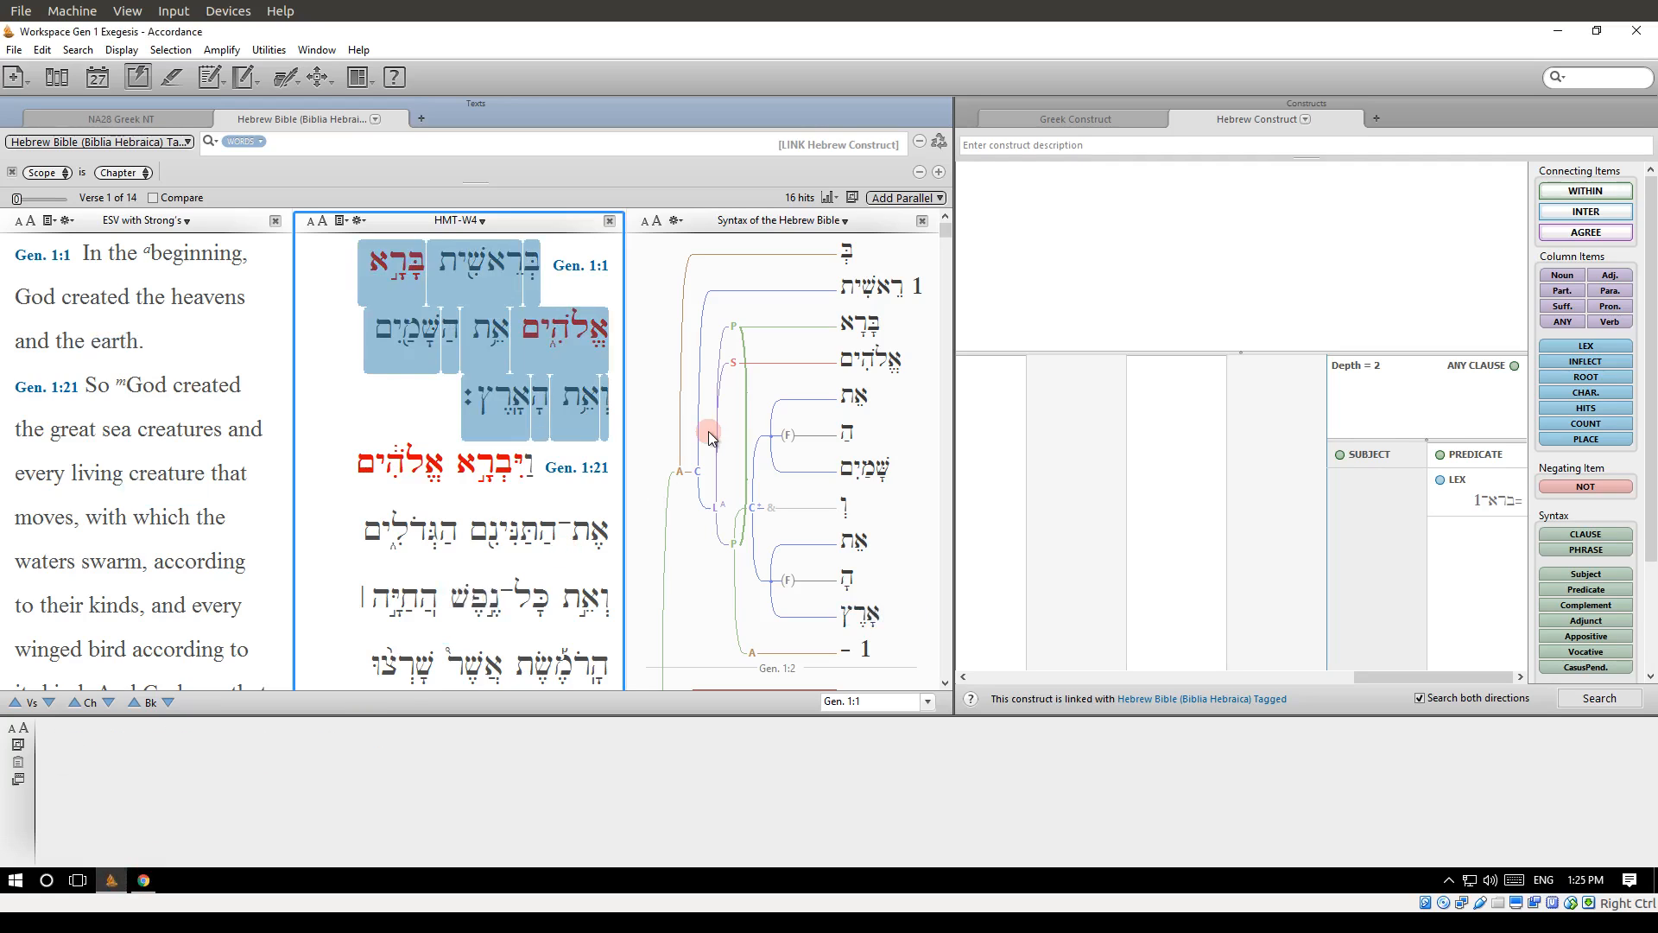
pyautogui.click(1304, 429)
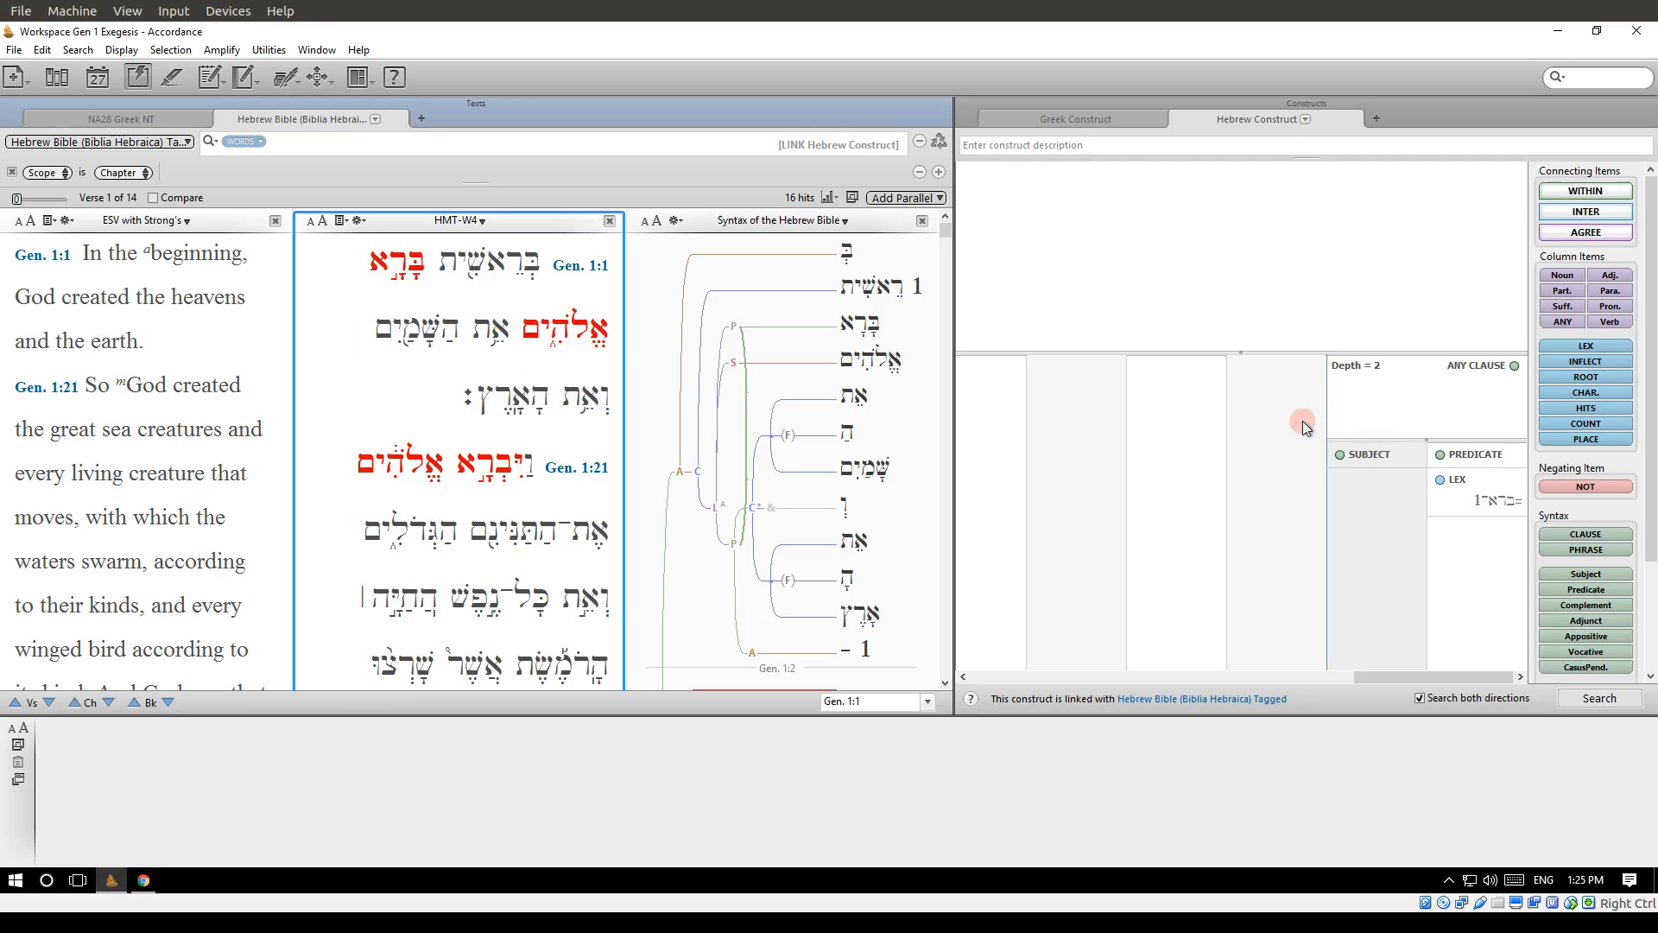